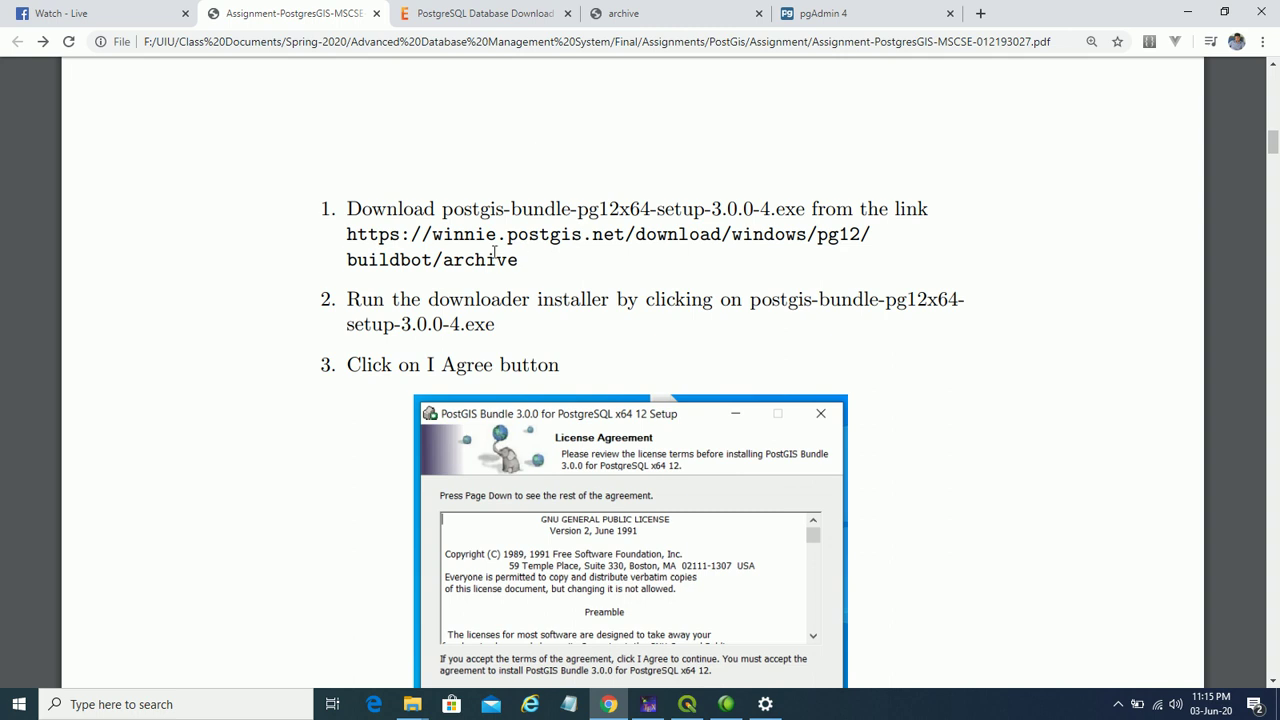
- Switch to the PostGIS pg12 archive download listing in Chrome
{"action": "left_click", "coordinate": [679, 15]}
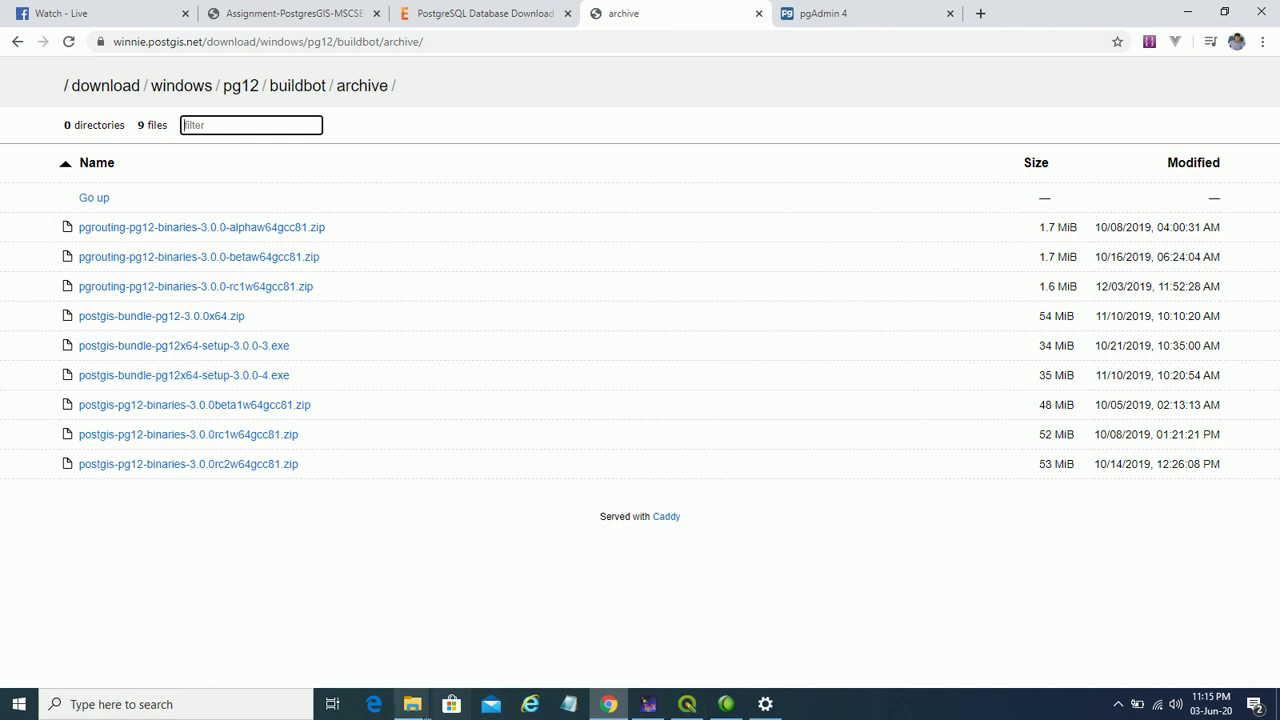
- Launch postgis-bundle-pg12x64-setup-3.0.0-4.exe from the Postgres downloads folder
{"action": "mouse_move", "coordinate": [412, 704]}
{"action": "left_click", "coordinate": [376, 645]}
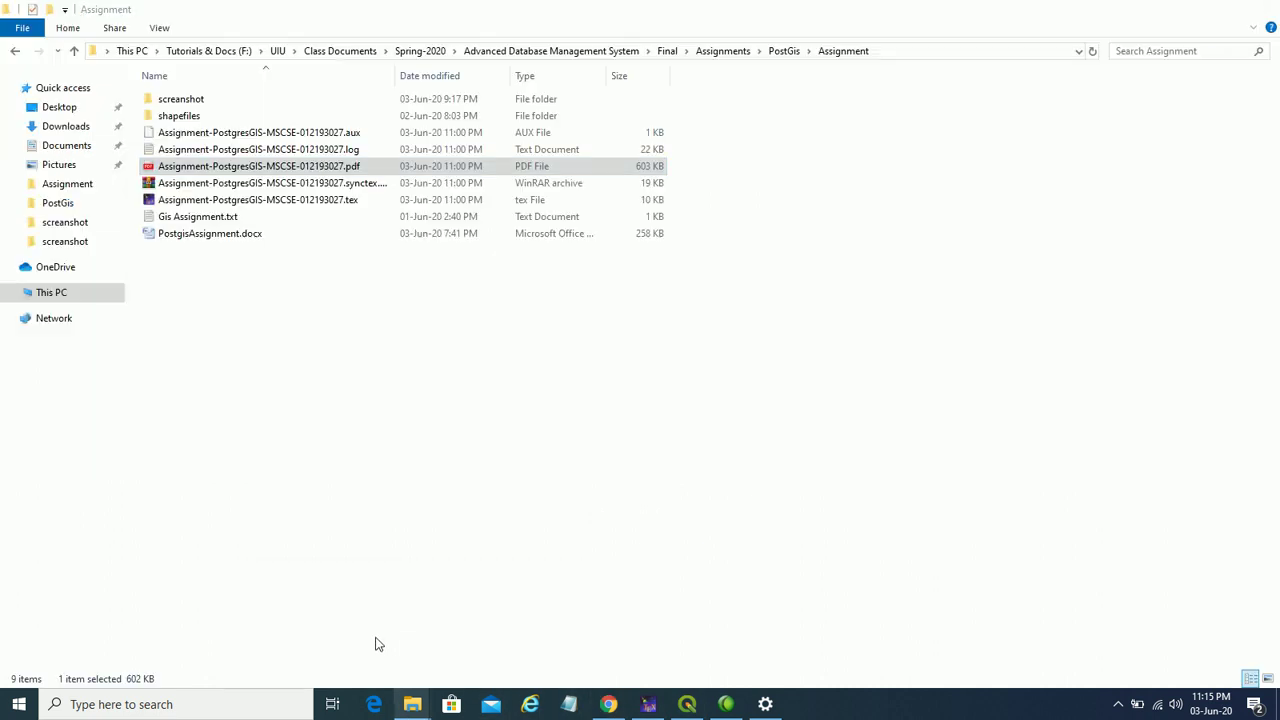
{"action": "left_click", "coordinate": [465, 651]}
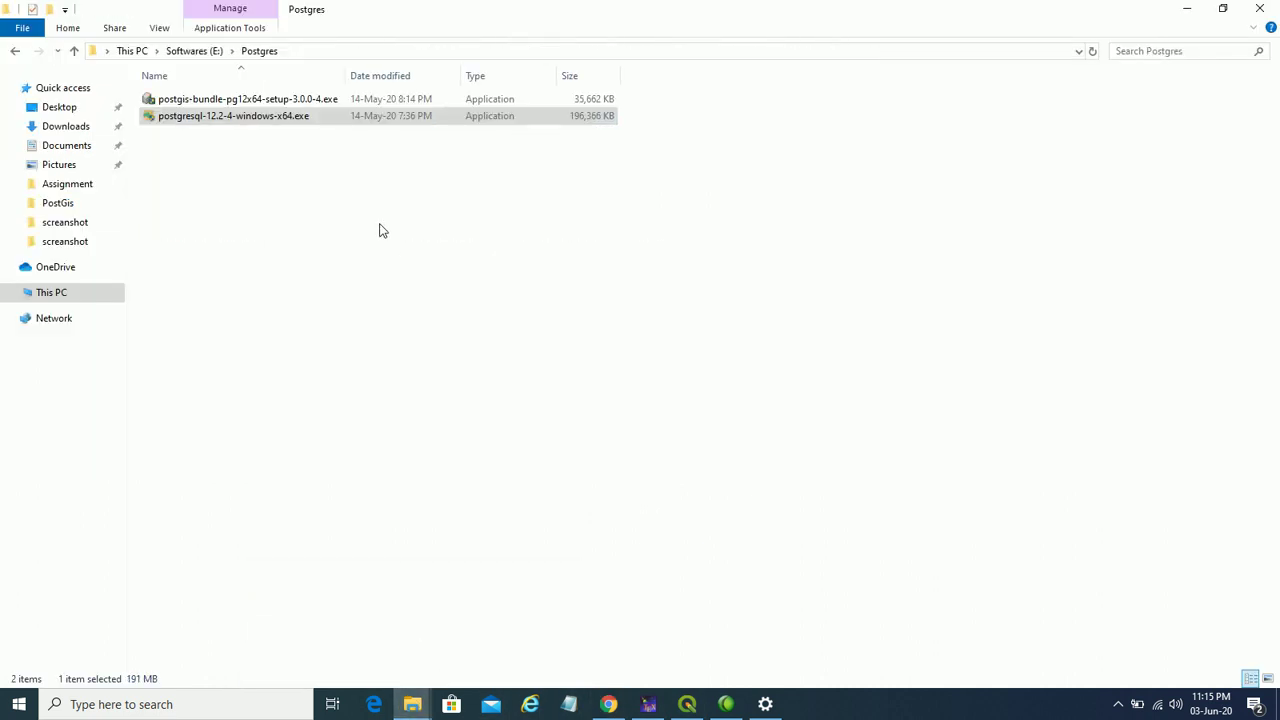
{"action": "left_click", "coordinate": [310, 104]}
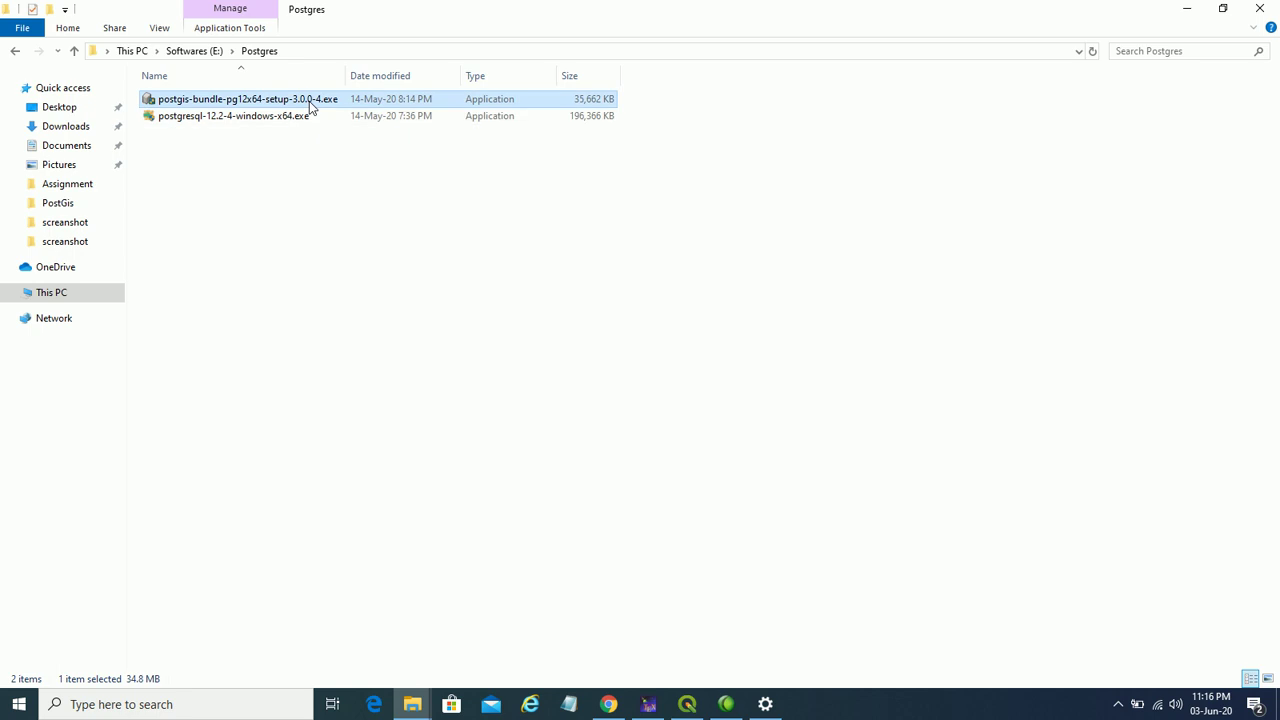
{"action": "right_click", "coordinate": [310, 104]}
{"action": "left_click", "coordinate": [352, 116]}
{"action": "left_click", "coordinate": [608, 704]}
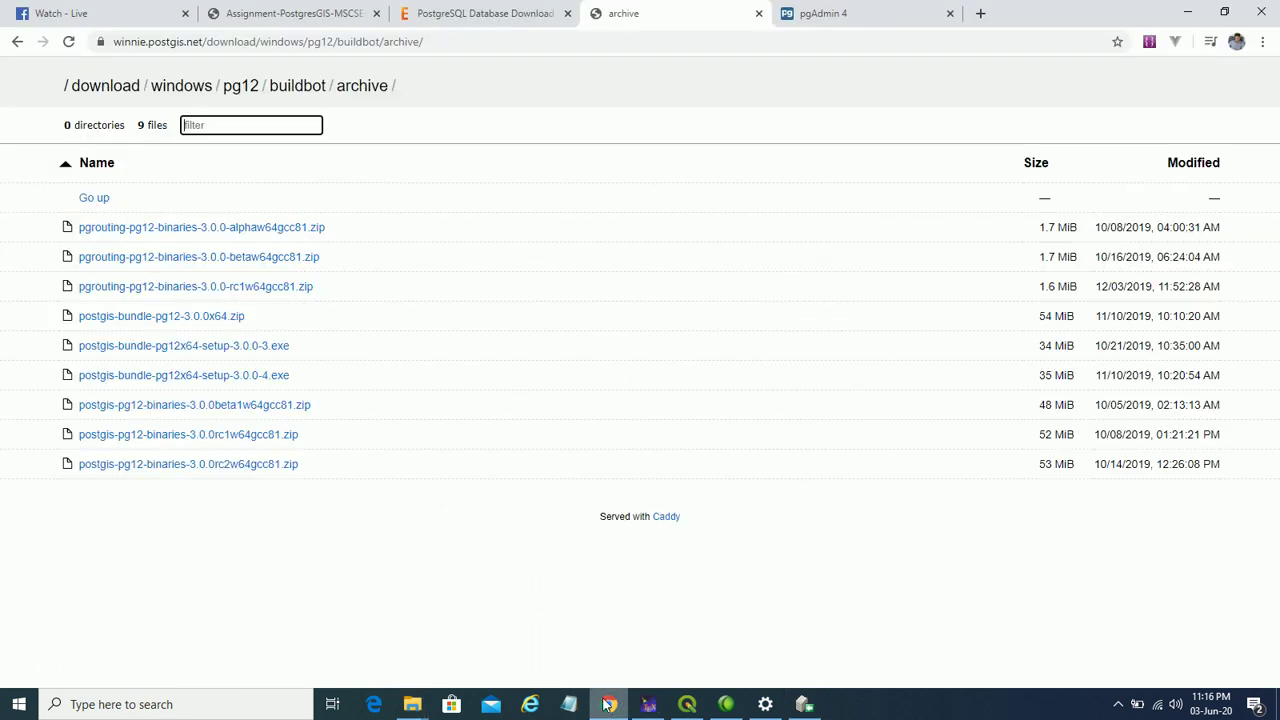
- Review the PDF's Choose Components step, then minimize other windows to expose the license page
{"action": "left_click", "coordinate": [262, 22]}
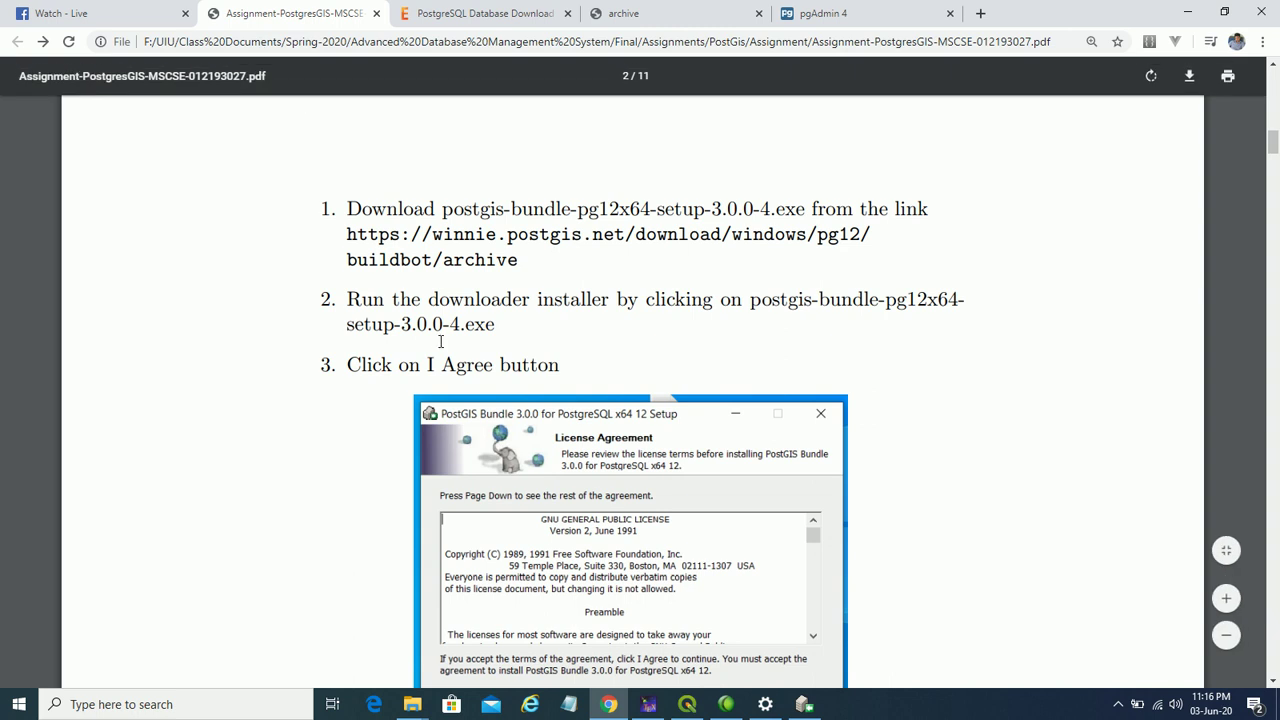
{"action": "scroll", "coordinate": [437, 340], "scroll_direction": "down", "scroll_amount": 7}
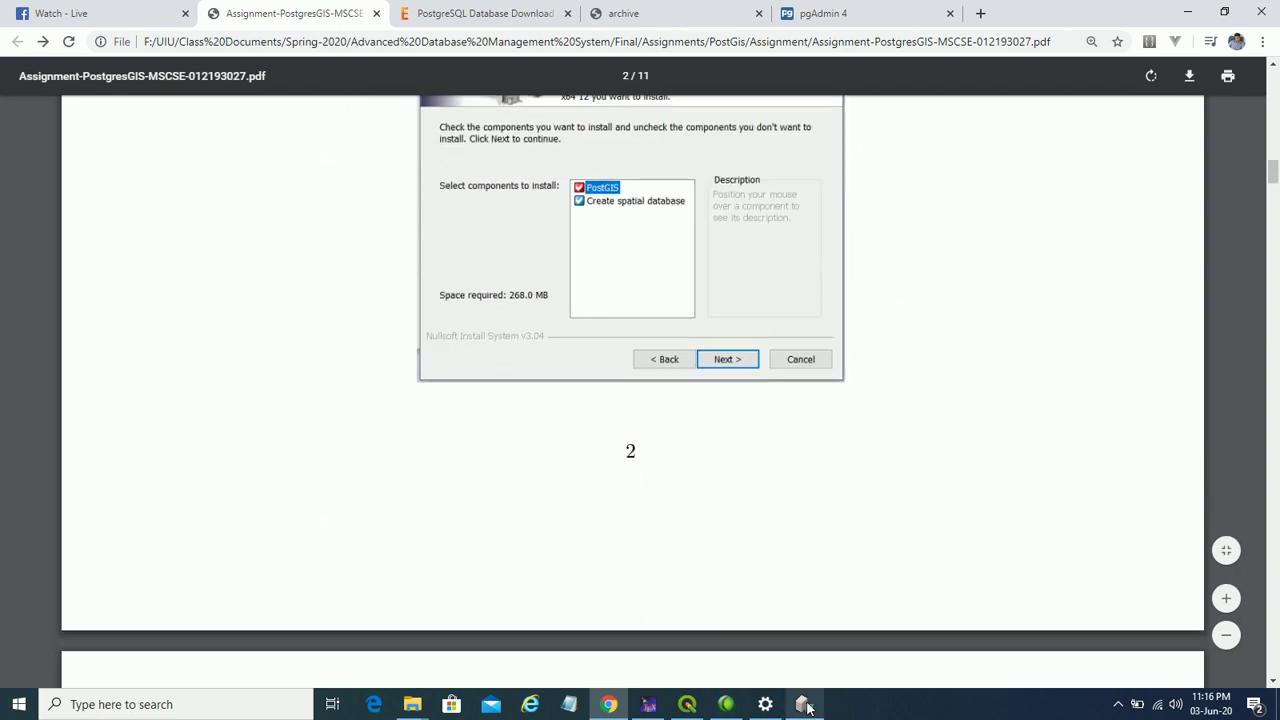
{"action": "left_click", "coordinate": [802, 704]}
{"action": "left_click", "coordinate": [1187, 12]}
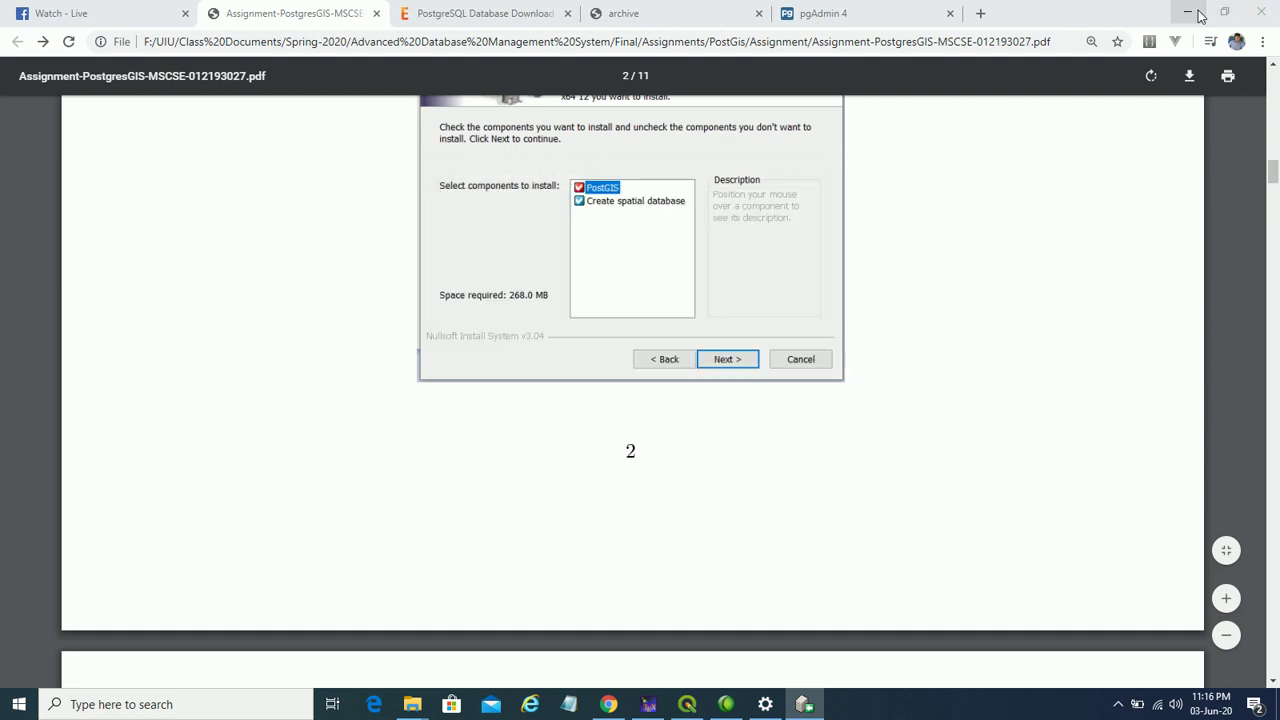
{"action": "left_click", "coordinate": [1187, 9]}
{"action": "left_click", "coordinate": [1195, 9]}
{"action": "left_click", "coordinate": [1197, 11]}
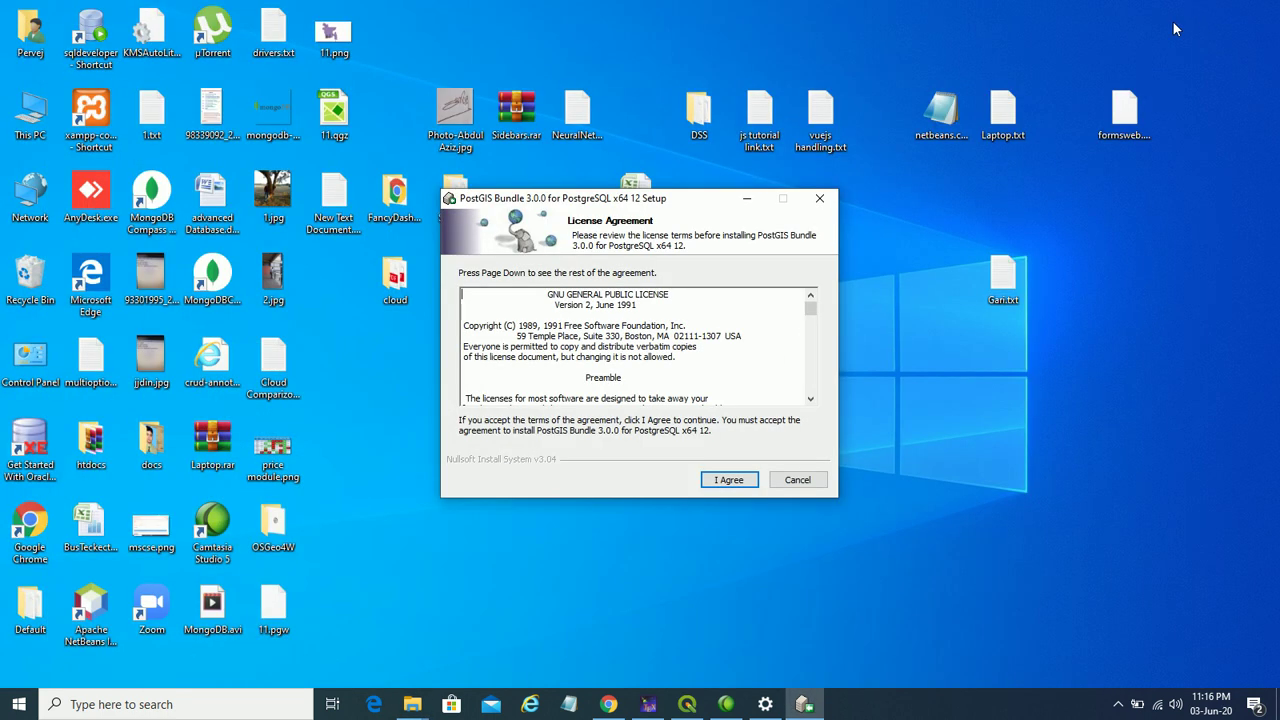
- Accept the license, enable Create spatial database, keep the default folder, and enter the connection password
{"action": "left_click", "coordinate": [732, 479]}
{"action": "mouse_move", "coordinate": [625, 330]}
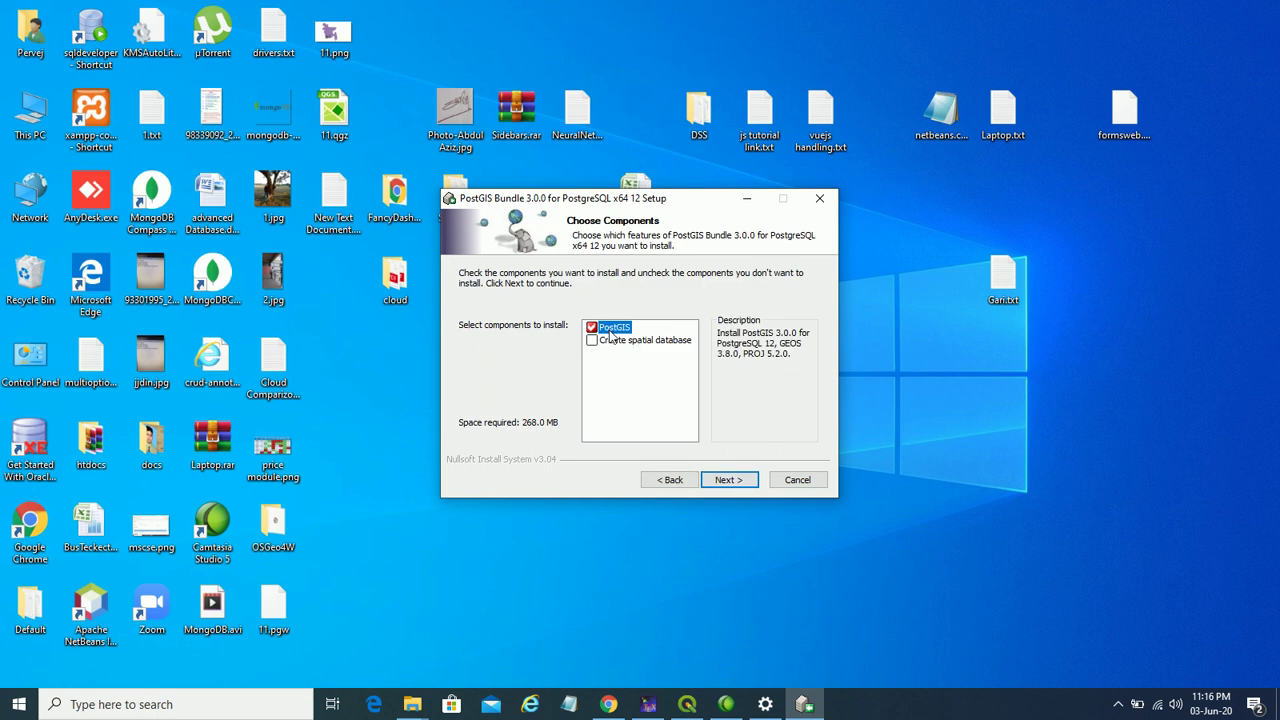
{"action": "left_click", "coordinate": [622, 345]}
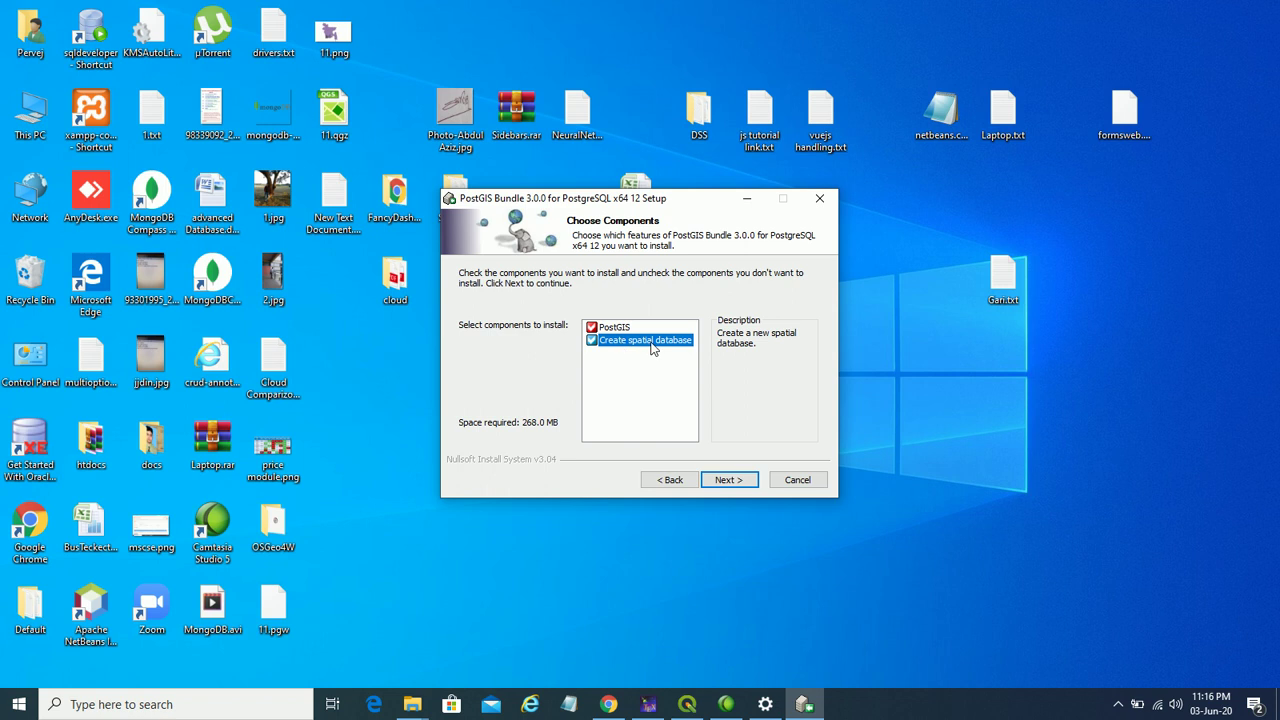
{"action": "left_click", "coordinate": [727, 480]}
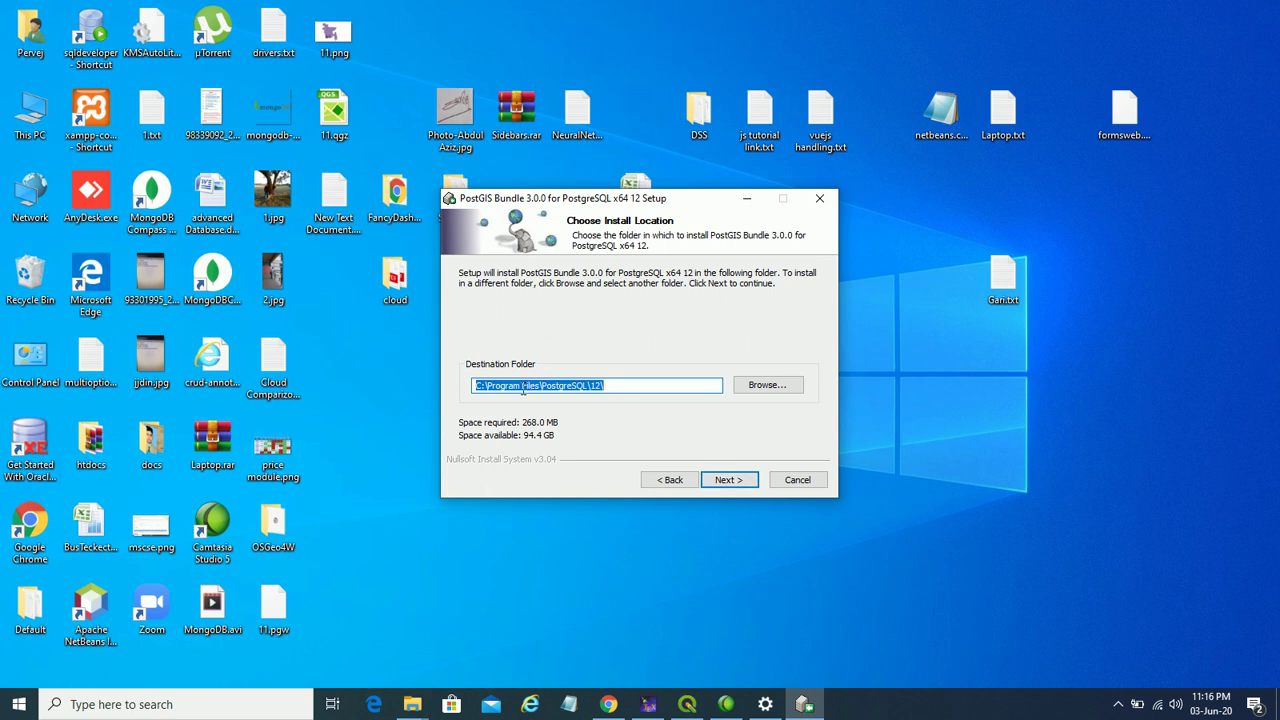
{"action": "left_click", "coordinate": [743, 480]}
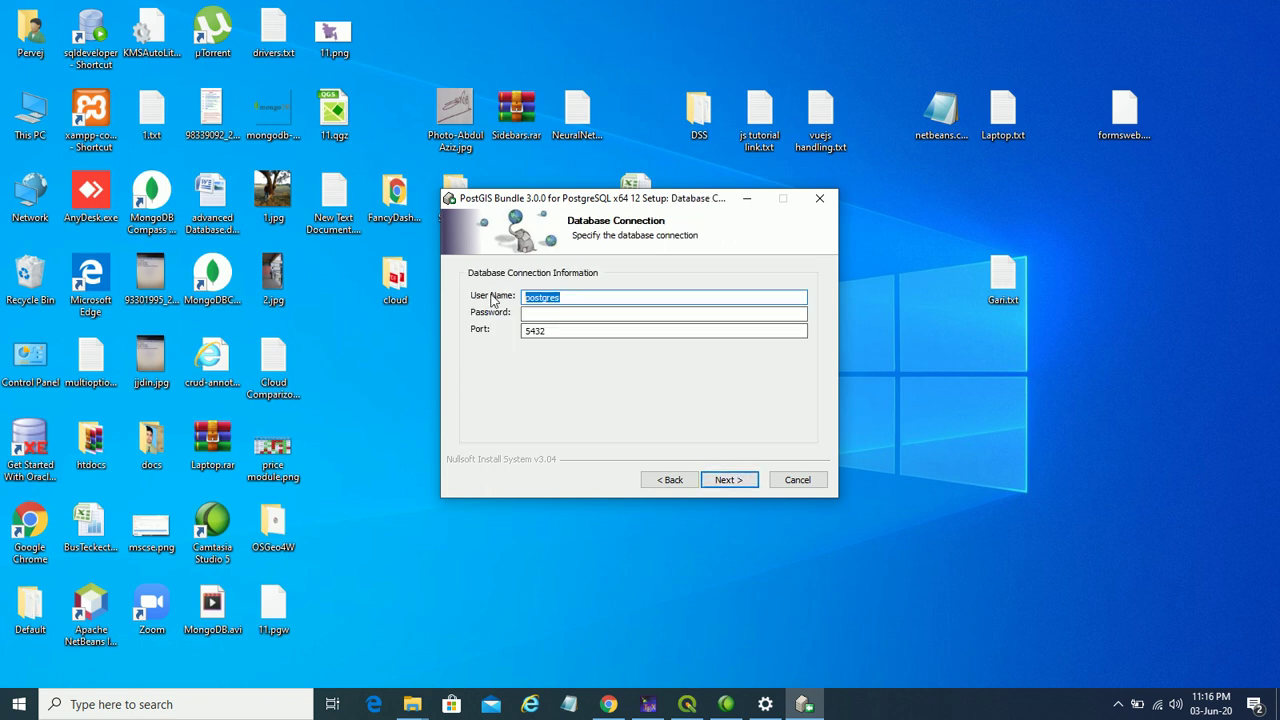
{"action": "left_click", "coordinate": [552, 318]}
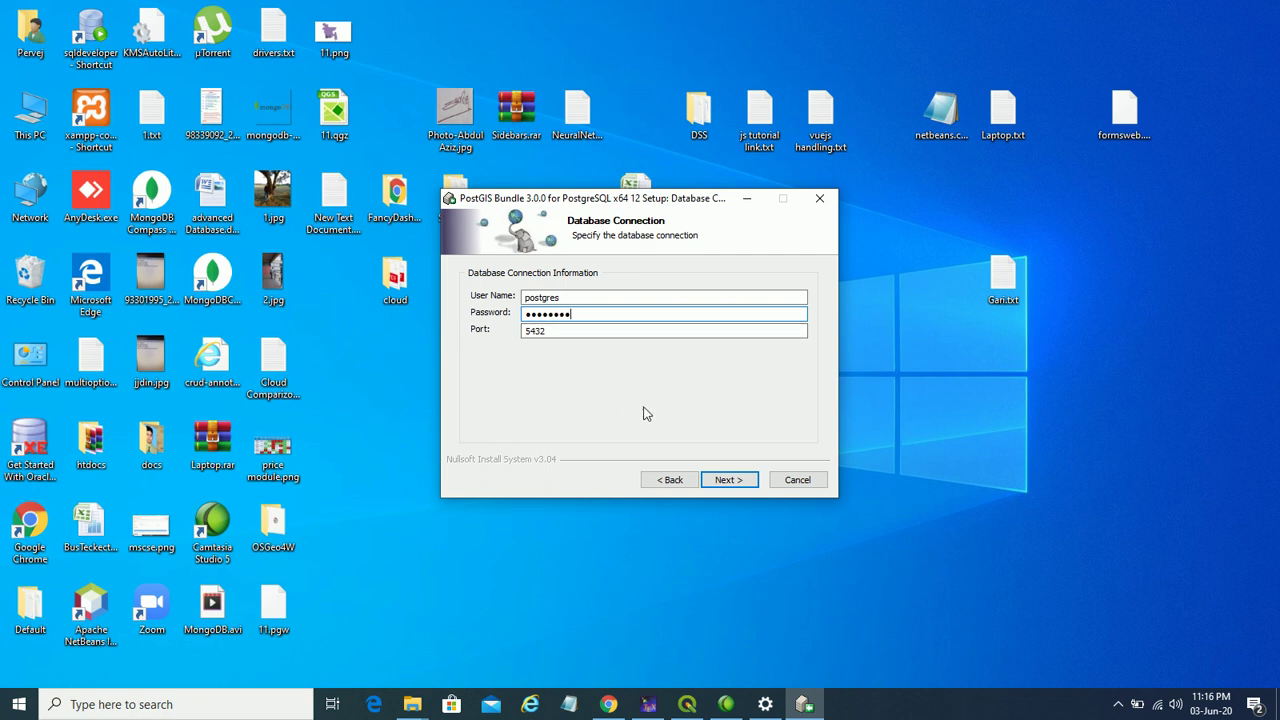
{"action": "left_click", "coordinate": [730, 482]}
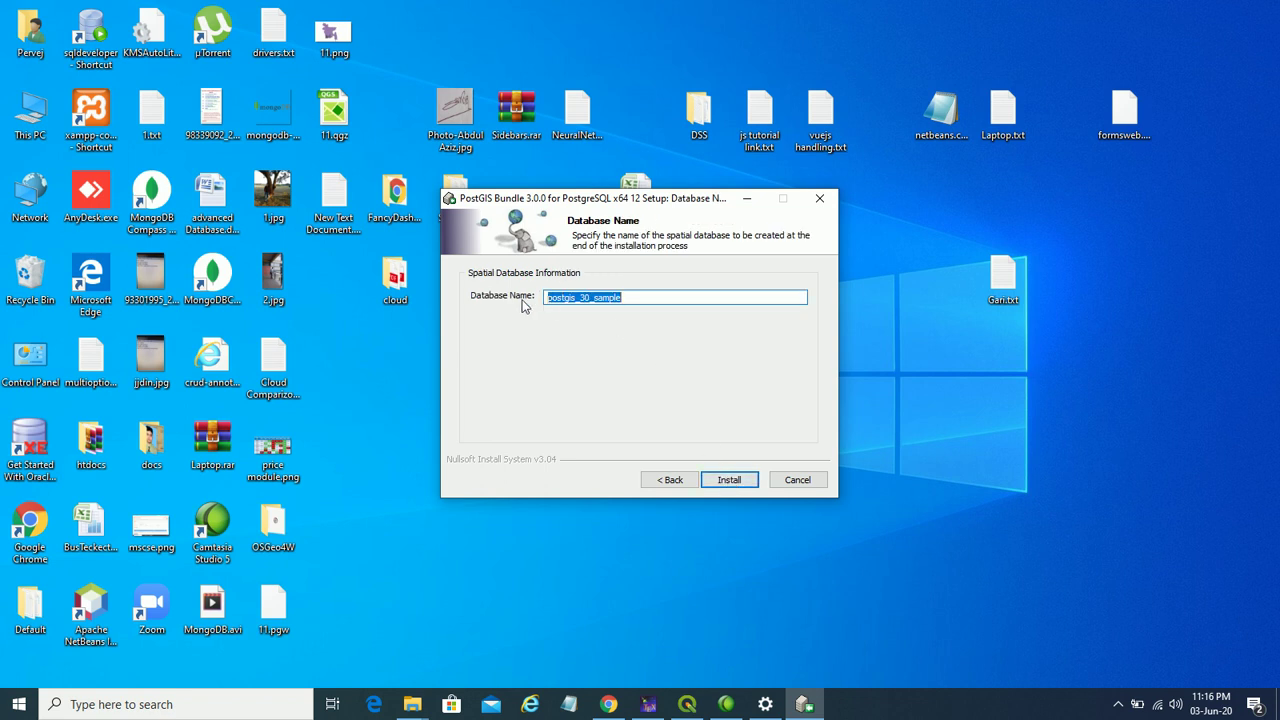
- Rename the spatial database to postgis_db
{"action": "left_click", "coordinate": [608, 300]}
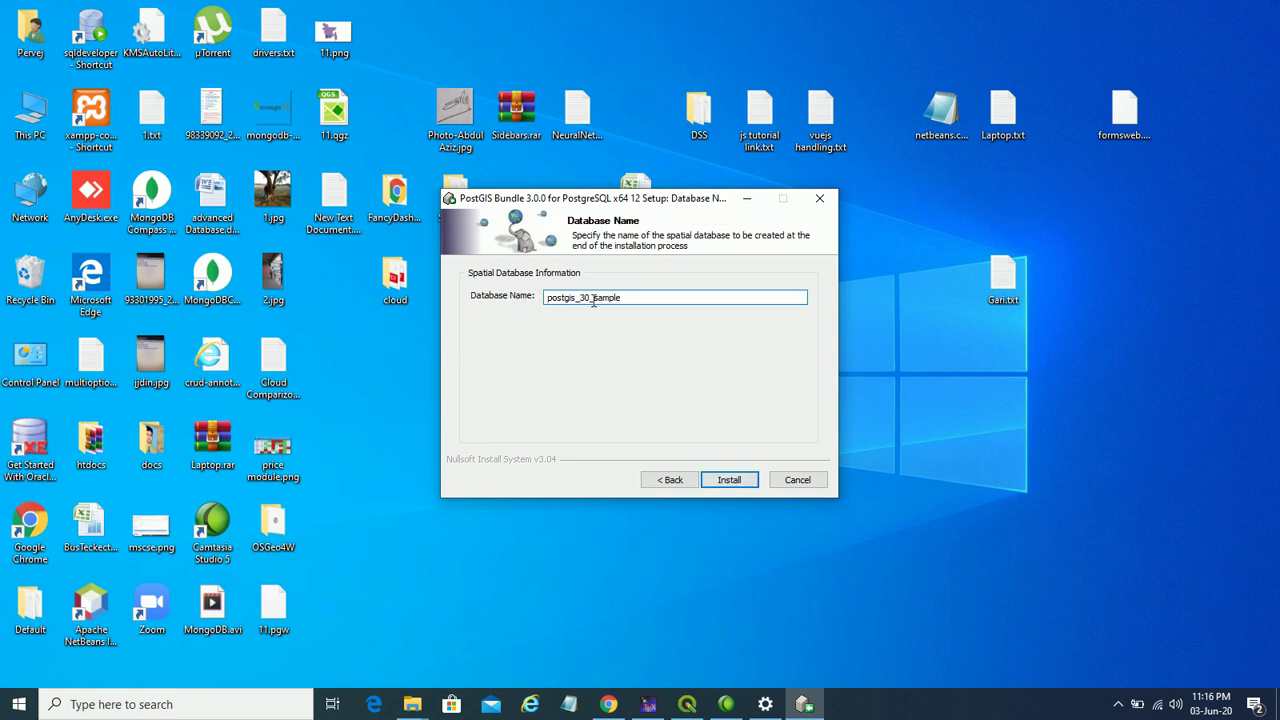
{"action": "left_click_drag", "start_coordinate": [593, 300], "coordinate": [618, 302]}
{"action": "key", "text": "BackSpace"}
{"action": "key", "text": "BackSpace"}
- Cancel the PostGIS Bundle setup and confirm quitting without installing
{"action": "left_click", "coordinate": [609, 704]}
{"action": "left_click", "coordinate": [609, 704]}
{"action": "left_click", "coordinate": [811, 481]}
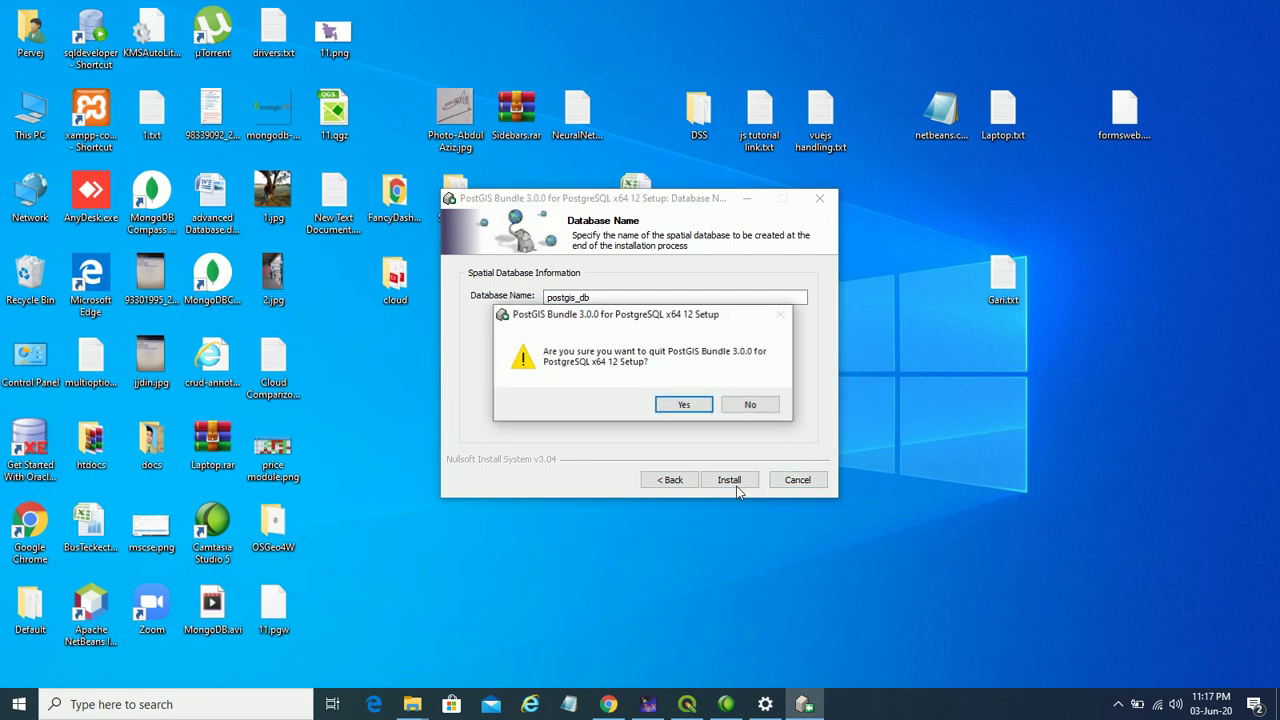
{"action": "left_click", "coordinate": [696, 407]}
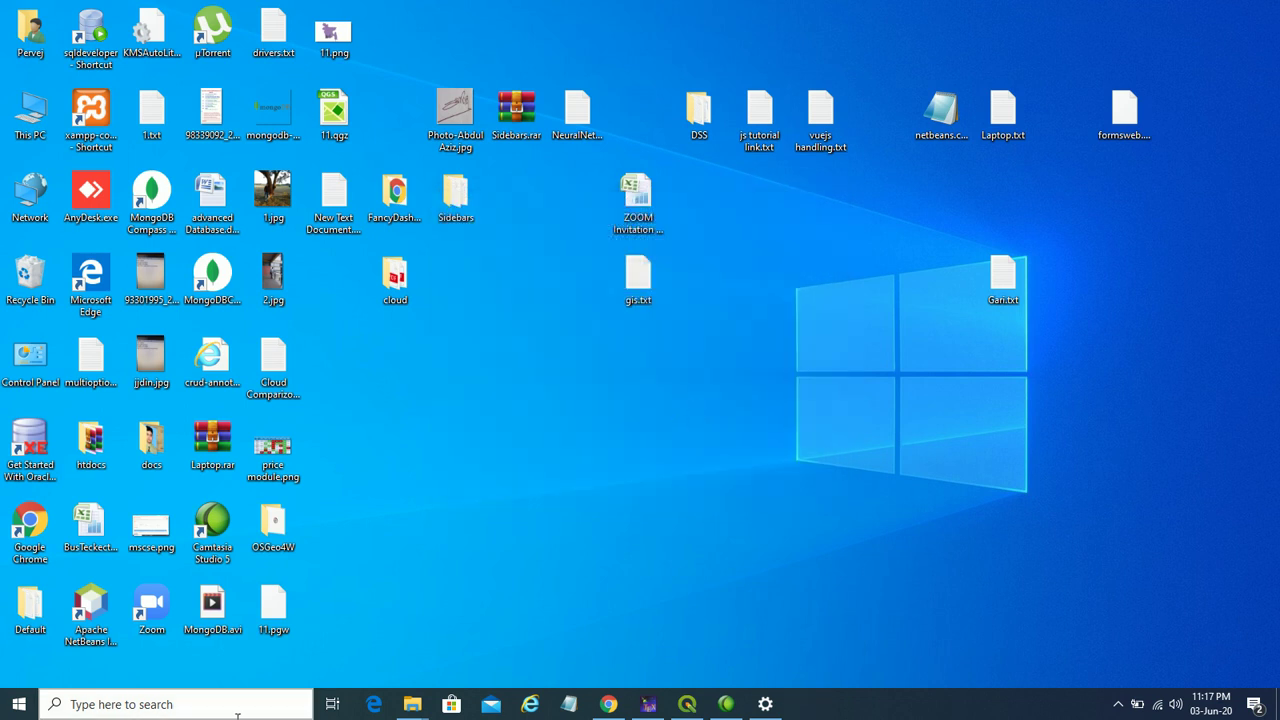
- Expand the PostGIS Bundle 3 for PostgreSQL x64 12 folder in the Start menu app list
{"action": "left_click", "coordinate": [17, 704]}
{"action": "scroll", "coordinate": [80, 488], "scroll_direction": "down", "scroll_amount": 5}
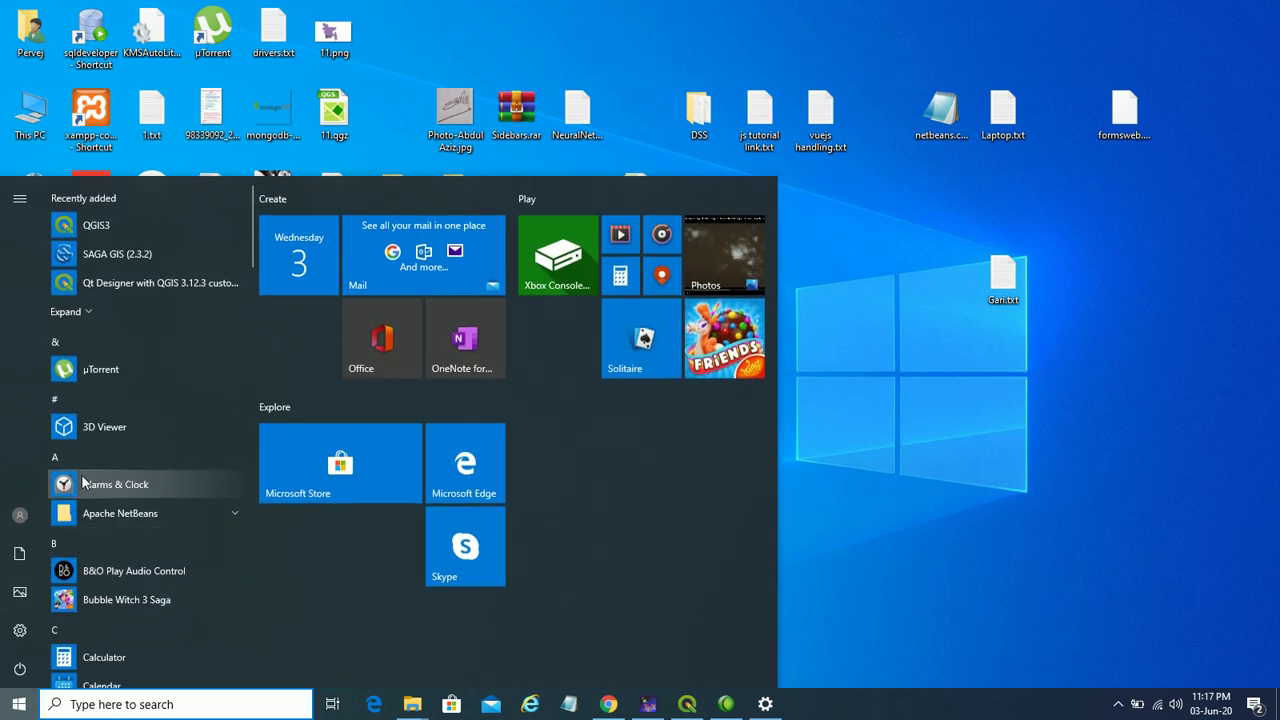
{"action": "scroll", "coordinate": [83, 483], "scroll_direction": "down", "scroll_amount": 8}
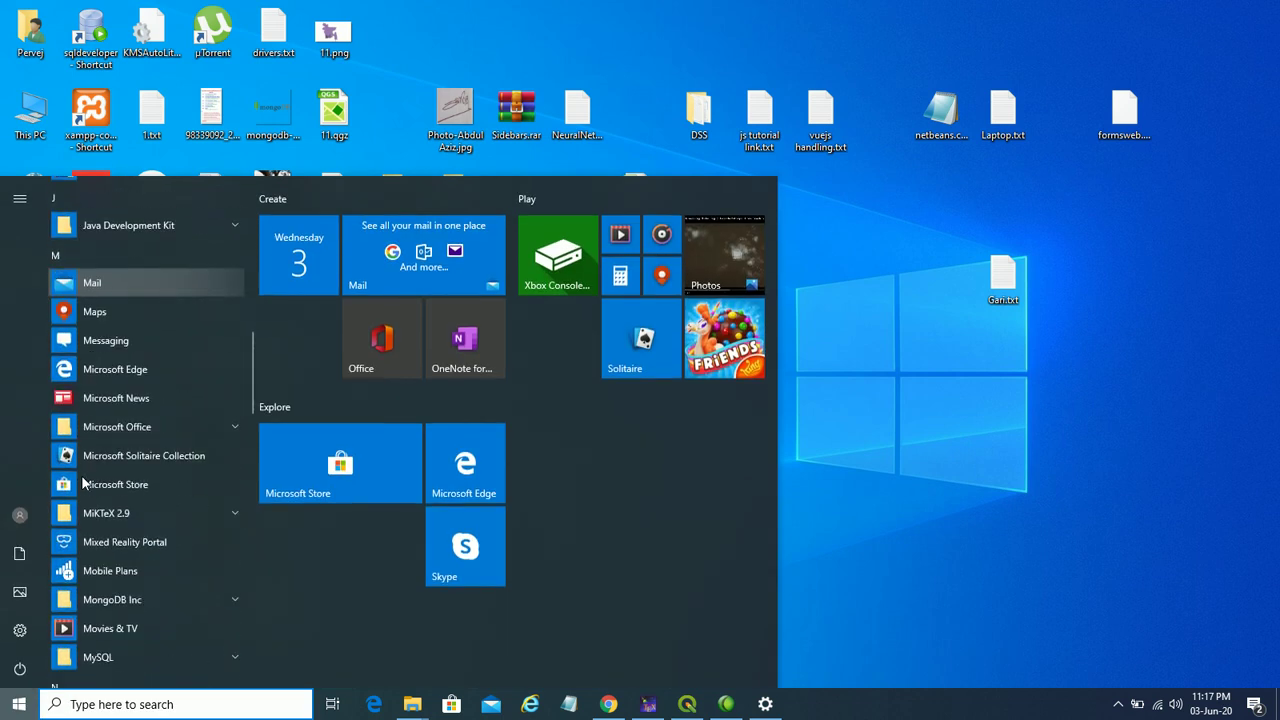
{"action": "scroll", "coordinate": [83, 483], "scroll_direction": "down", "scroll_amount": 8}
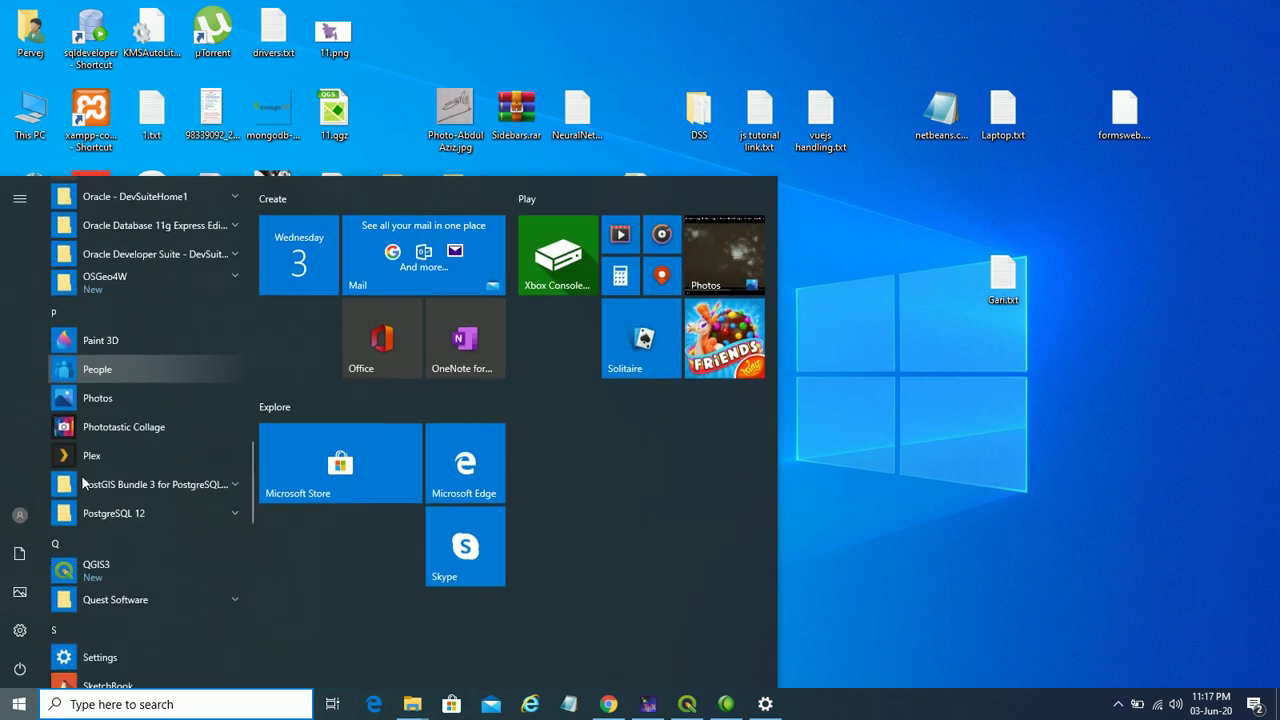
{"action": "scroll", "coordinate": [83, 483], "scroll_direction": "down", "scroll_amount": 8}
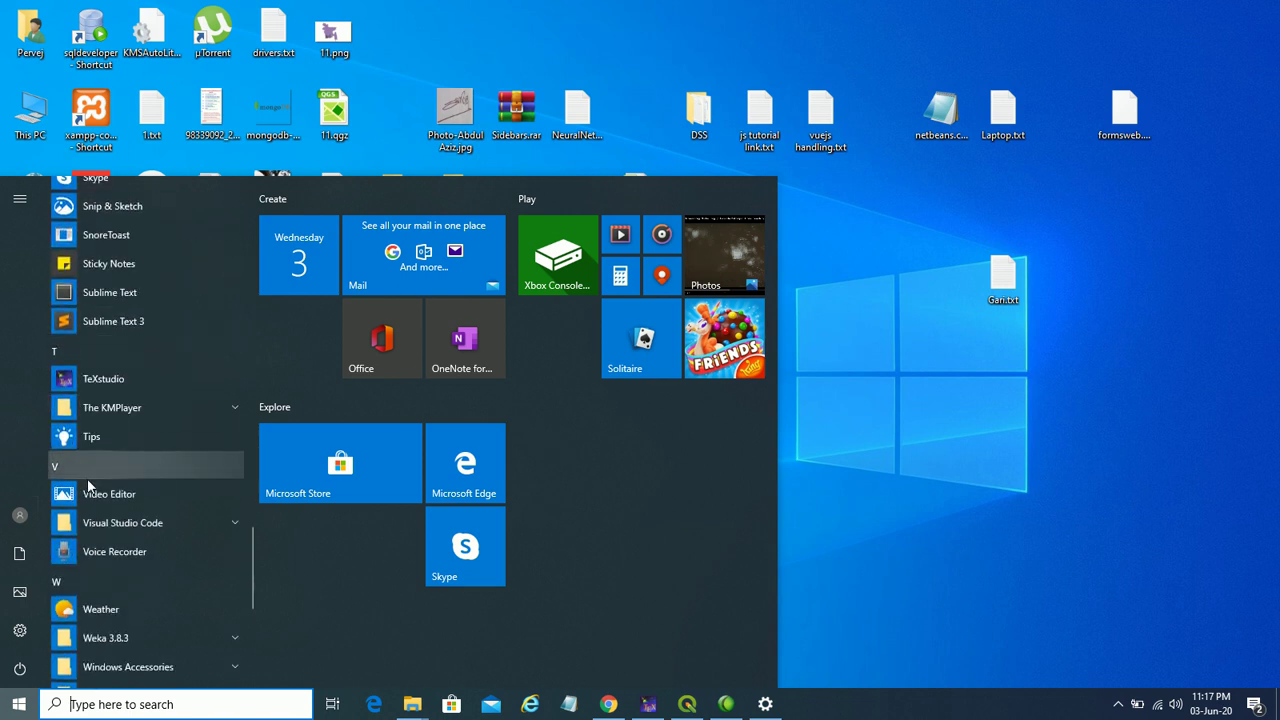
{"action": "scroll", "coordinate": [88, 487], "scroll_direction": "up", "scroll_amount": 15}
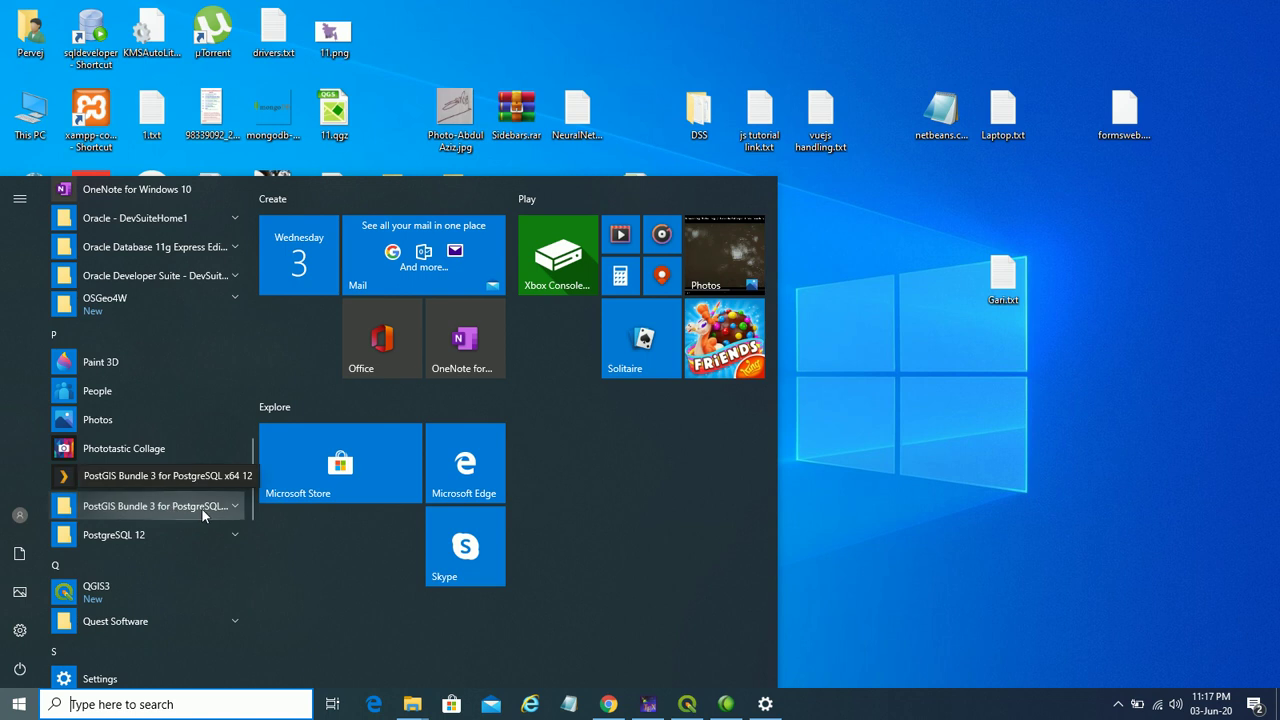
{"action": "left_click", "coordinate": [201, 508]}
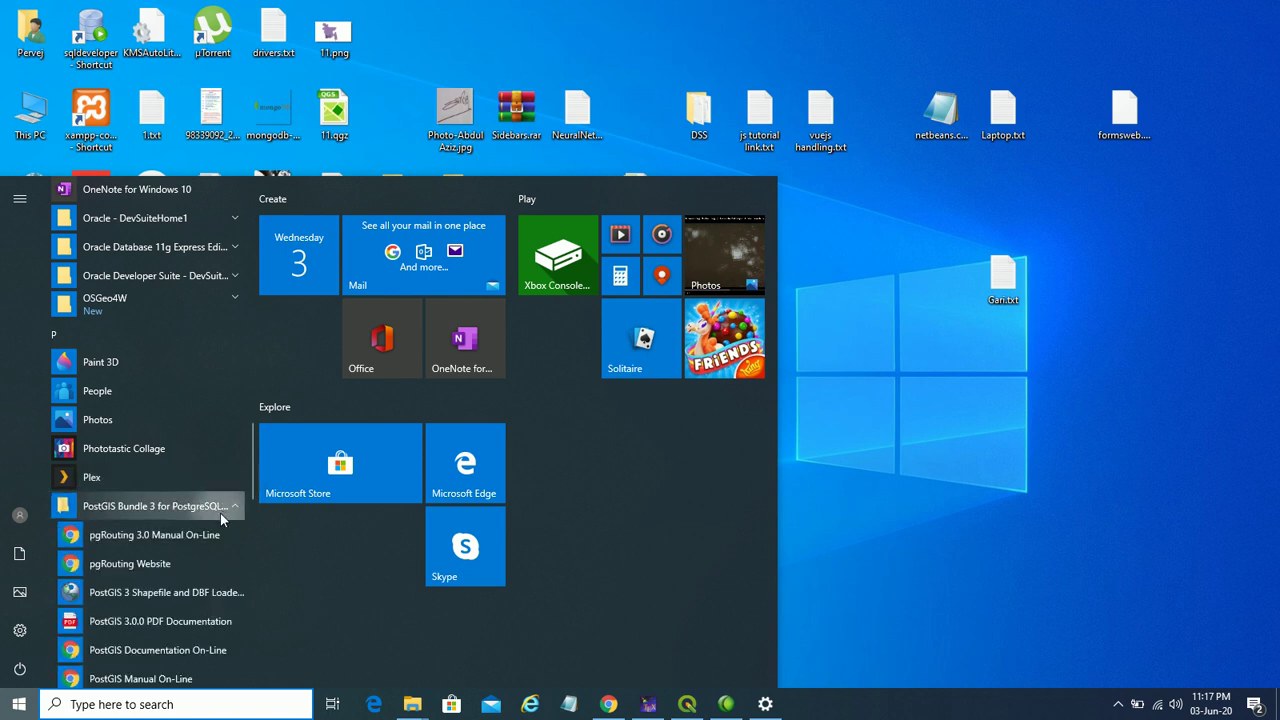
{"action": "scroll", "coordinate": [220, 515], "scroll_direction": "down", "scroll_amount": 3}
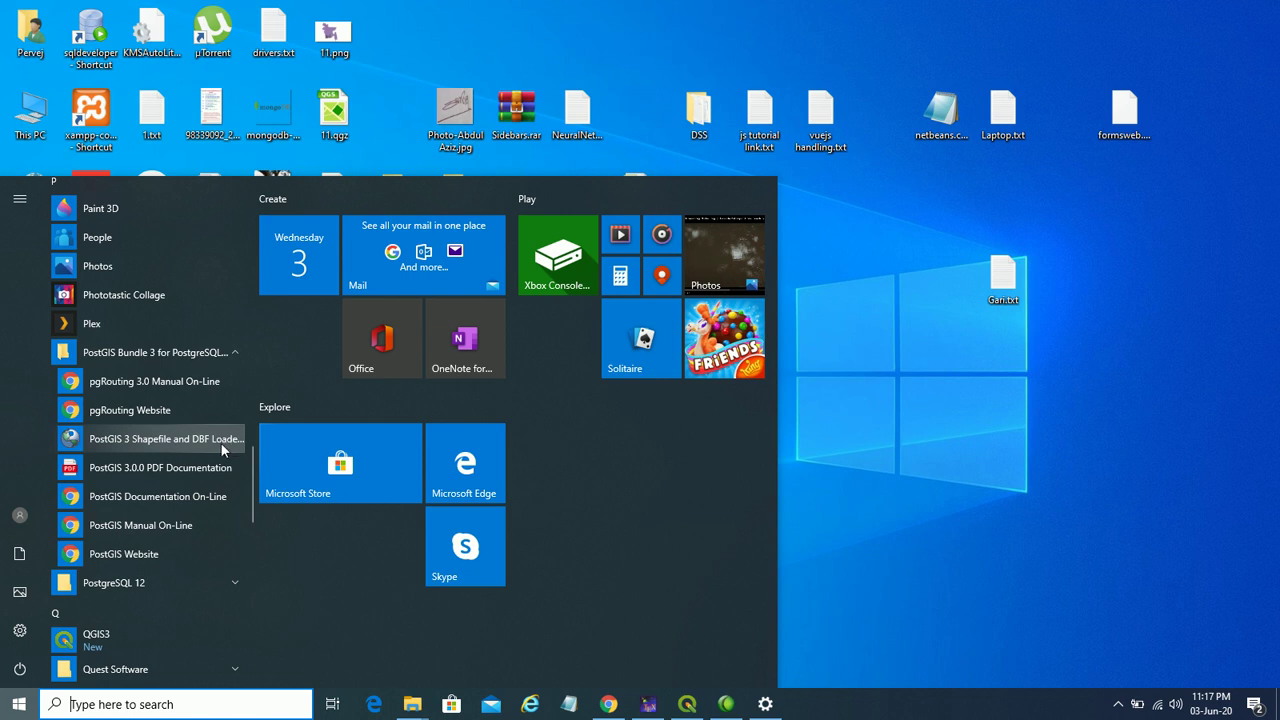
{"action": "left_click", "coordinate": [608, 704]}
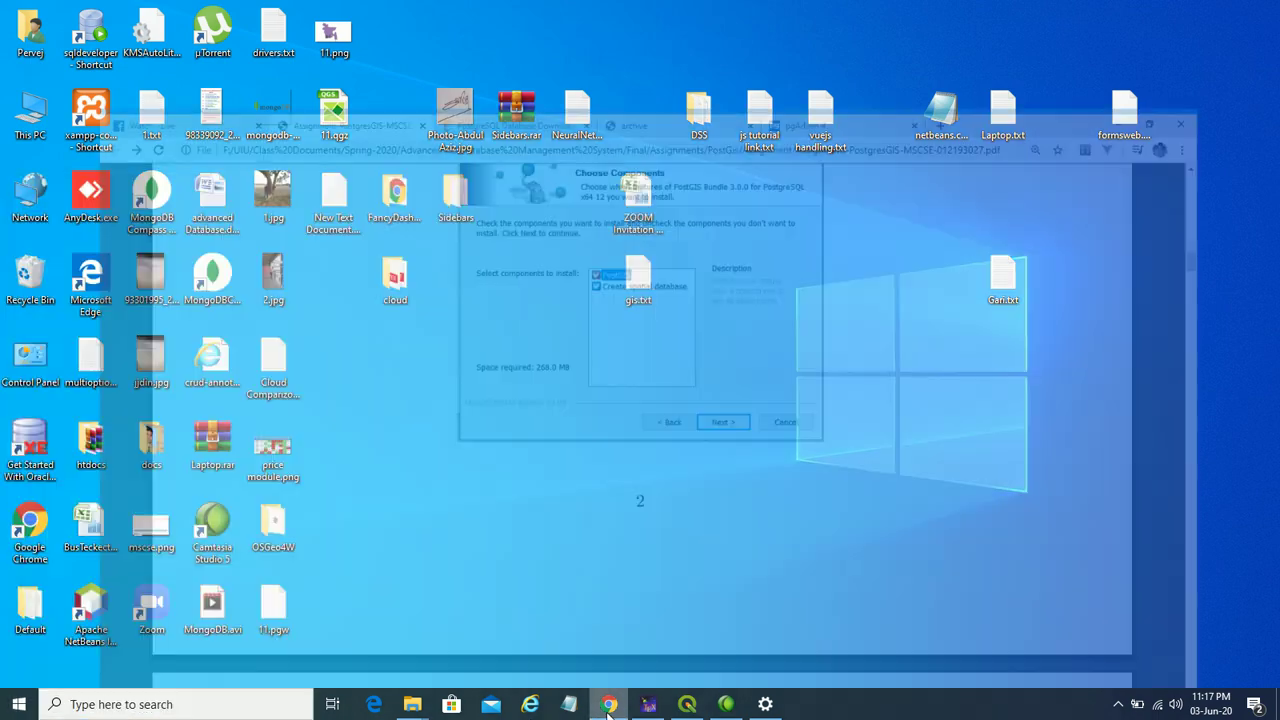
- View the postgis extension's dependents, such as public.geometry and its functions, under postgis_db Extensions
{"action": "left_click", "coordinate": [887, 8]}
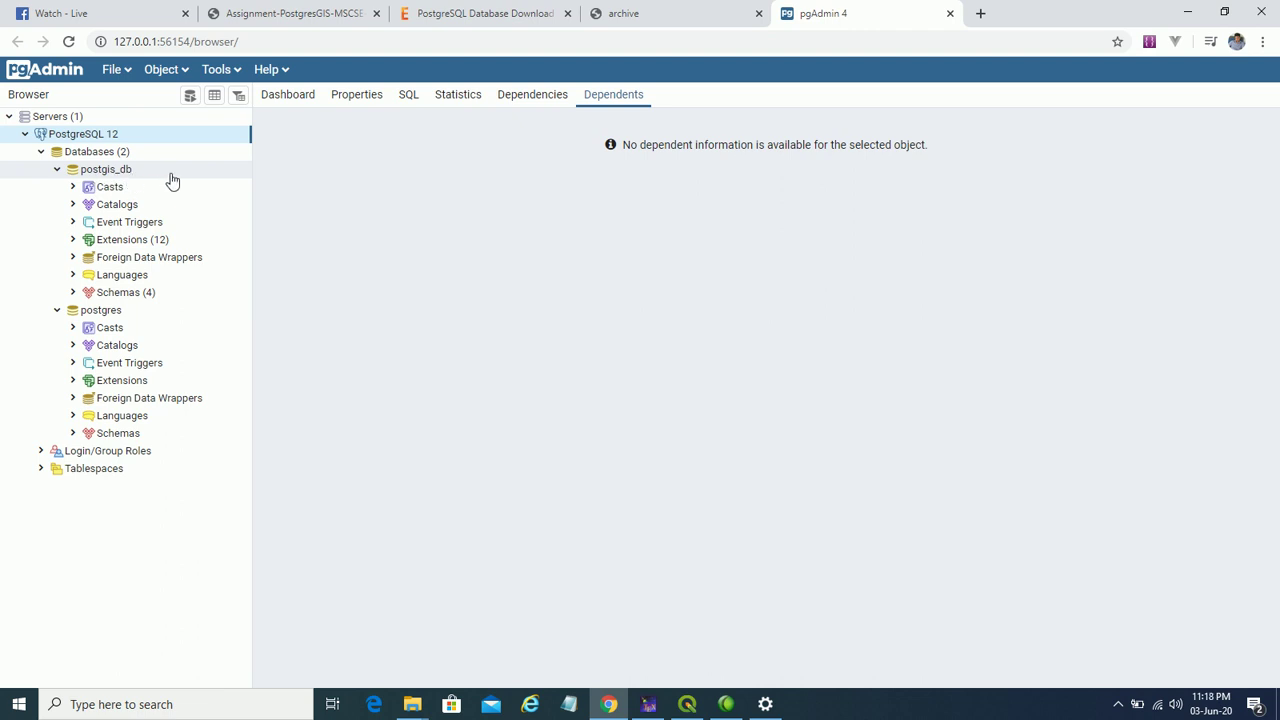
{"action": "left_click", "coordinate": [72, 239]}
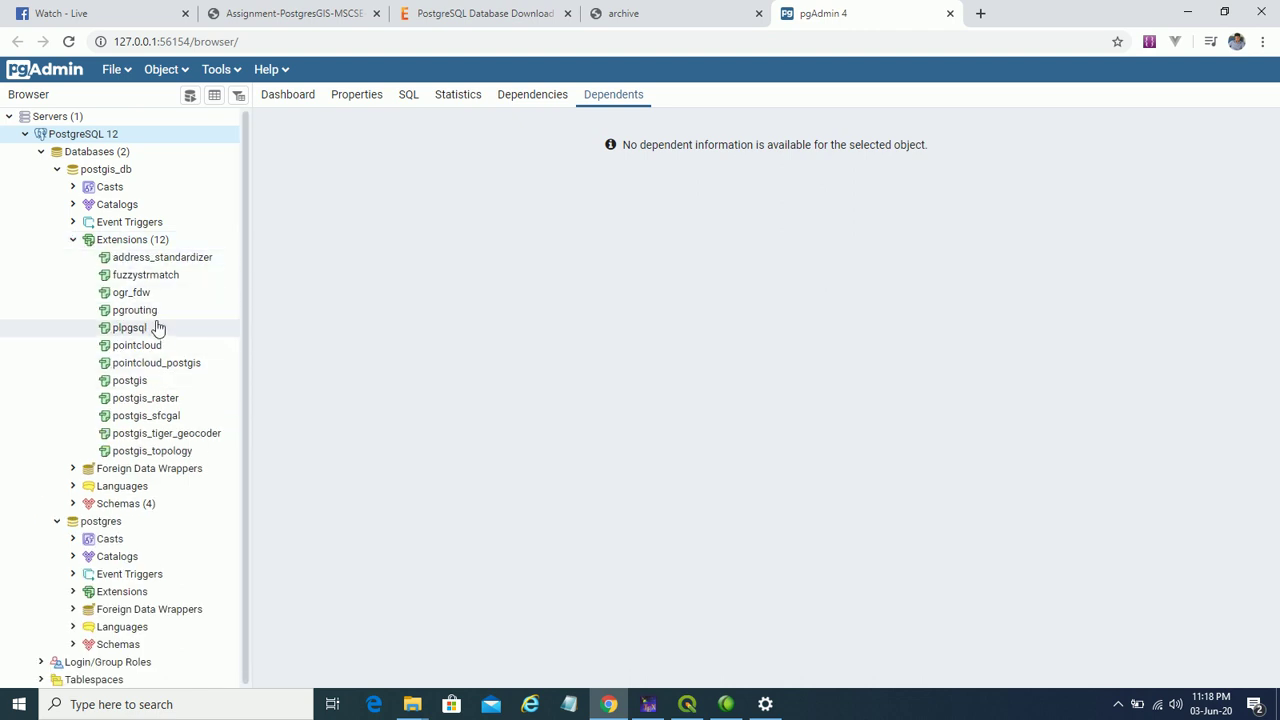
{"action": "left_click", "coordinate": [128, 386]}
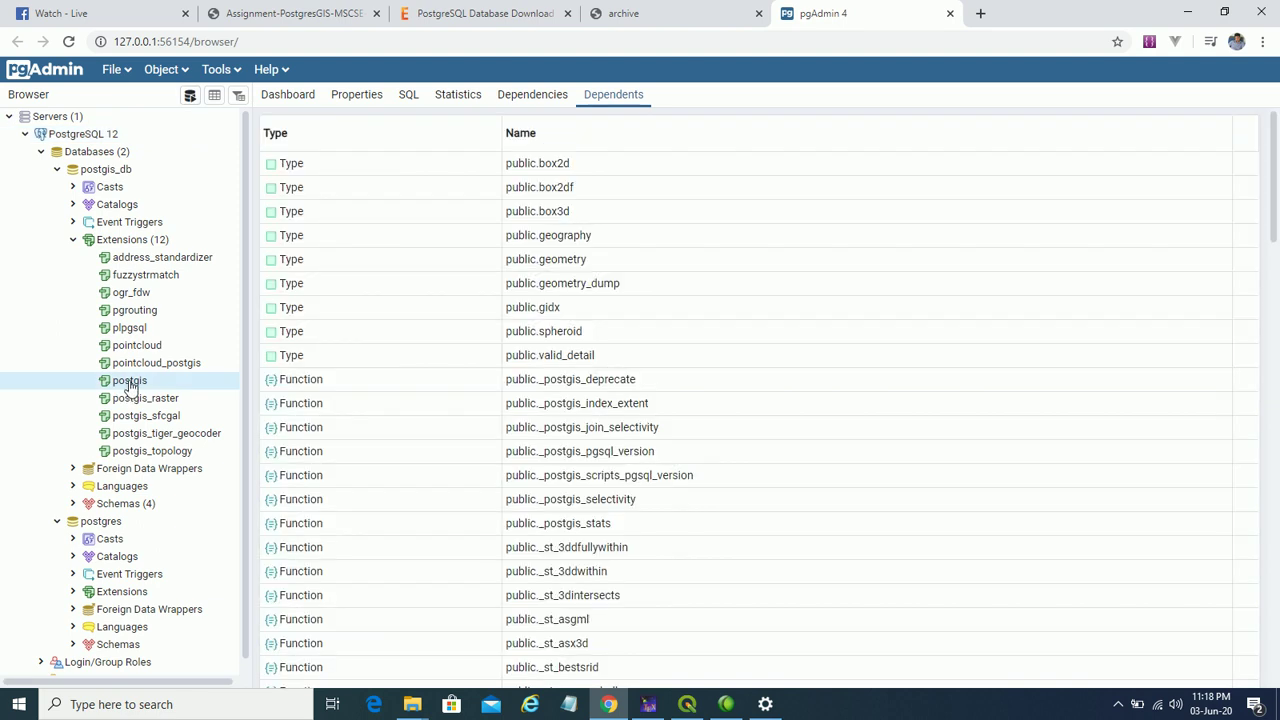
{"action": "left_click", "coordinate": [338, 17]}
- Scroll the assignment PDF through steps 5–10 to section 3, Create PostGIS Extension
{"action": "scroll", "coordinate": [515, 260], "scroll_direction": "down", "scroll_amount": 4}
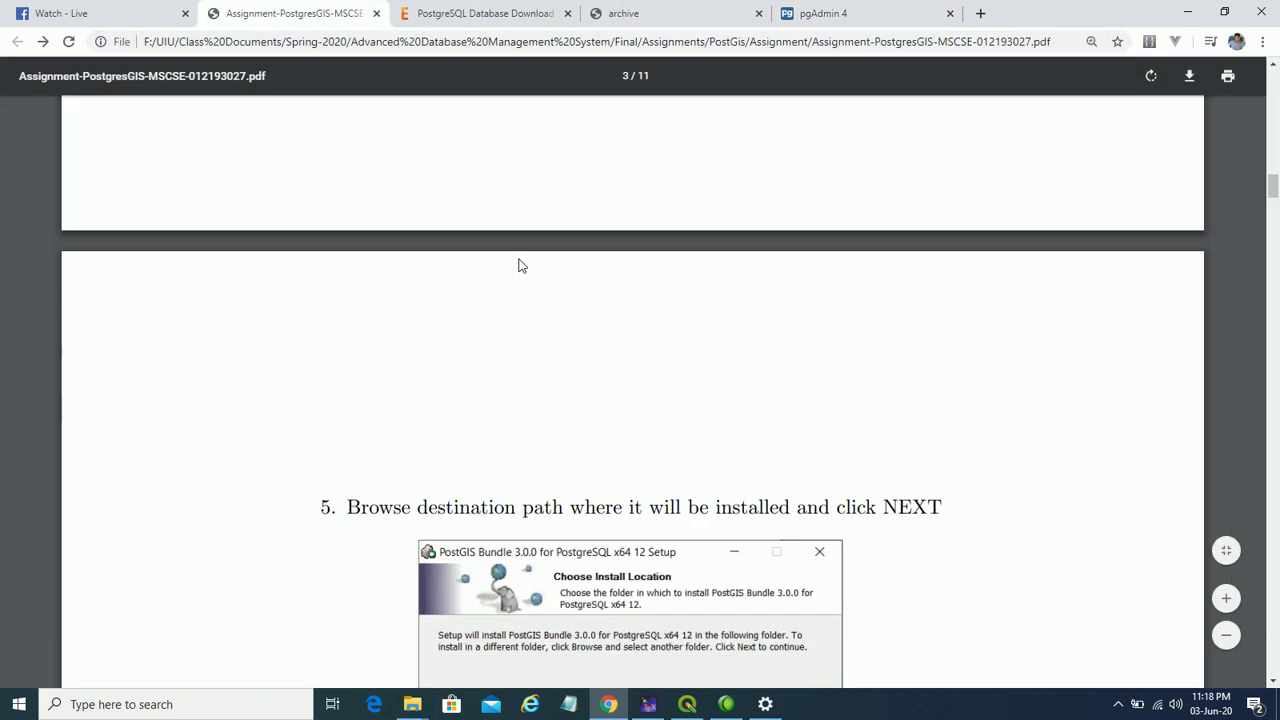
{"action": "scroll", "coordinate": [553, 331], "scroll_direction": "down", "scroll_amount": 5}
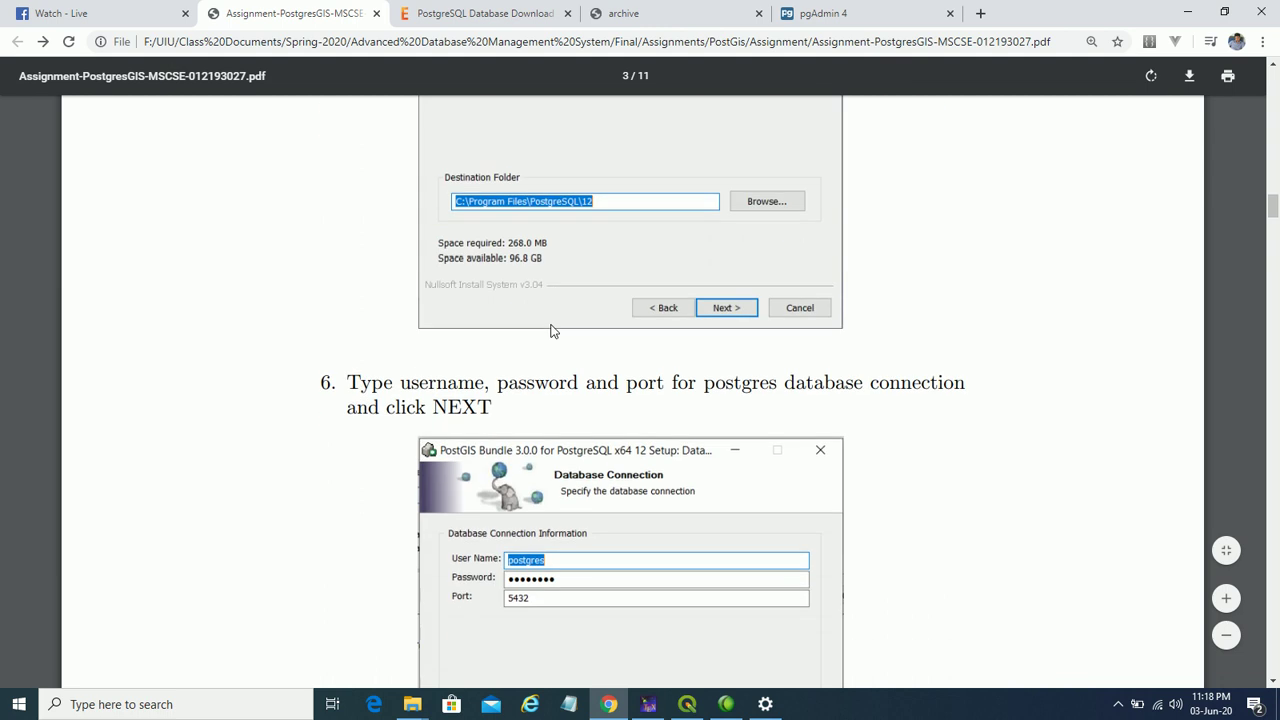
{"action": "scroll", "coordinate": [550, 331], "scroll_direction": "down", "scroll_amount": 3}
{"action": "scroll", "coordinate": [543, 323], "scroll_direction": "down", "scroll_amount": 2}
{"action": "scroll", "coordinate": [534, 318], "scroll_direction": "down", "scroll_amount": 6}
{"action": "scroll", "coordinate": [529, 313], "scroll_direction": "down", "scroll_amount": 2}
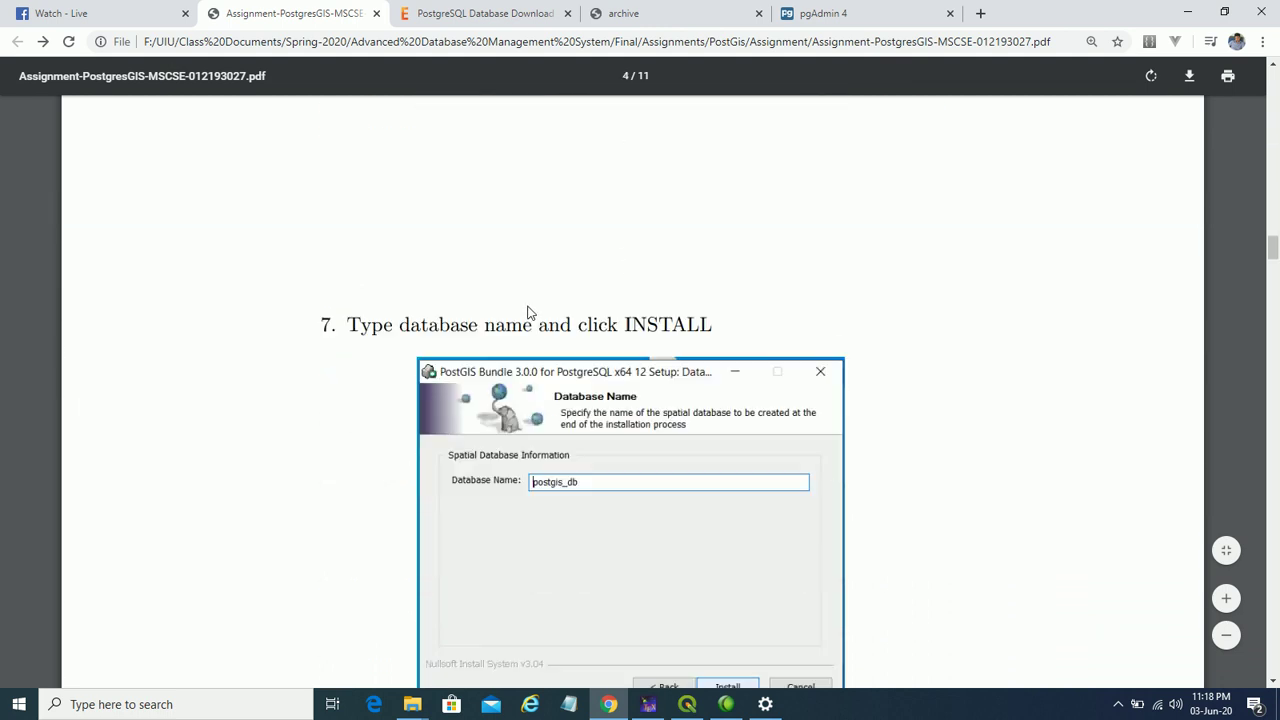
{"action": "scroll", "coordinate": [529, 313], "scroll_direction": "down", "scroll_amount": 3}
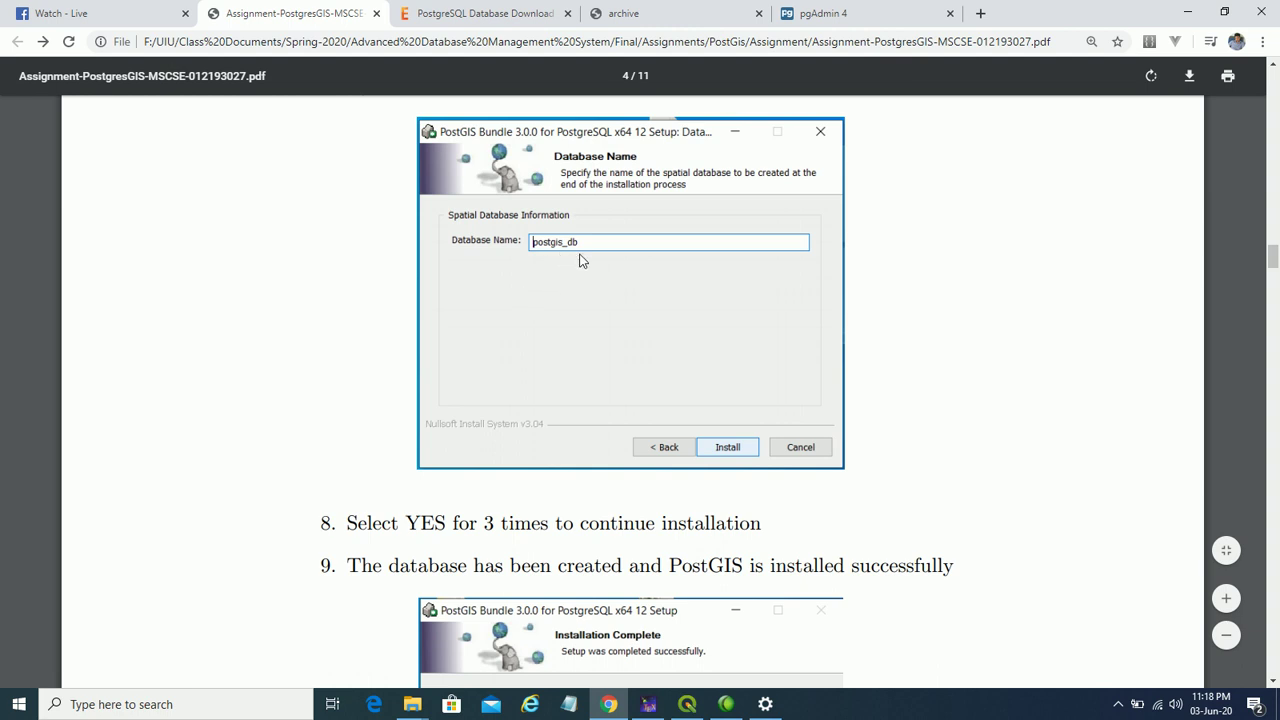
{"action": "scroll", "coordinate": [612, 329], "scroll_direction": "down", "scroll_amount": 2}
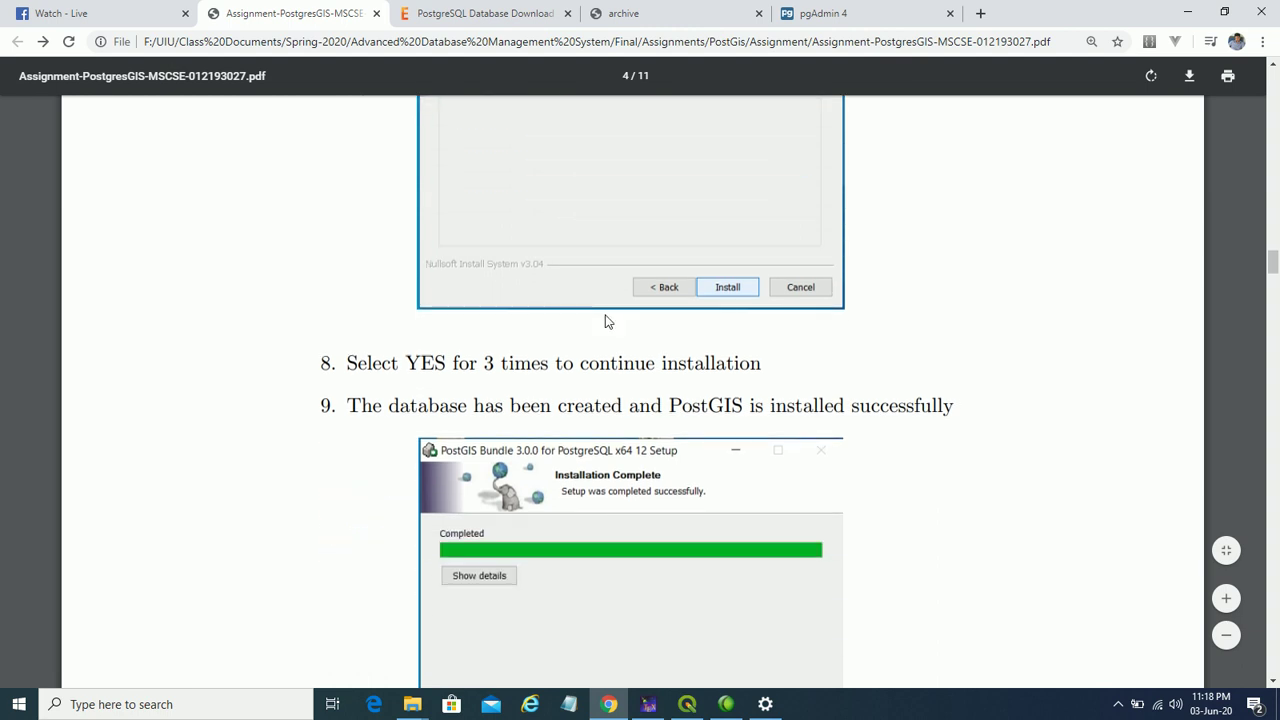
{"action": "scroll", "coordinate": [606, 320], "scroll_direction": "down", "scroll_amount": 2}
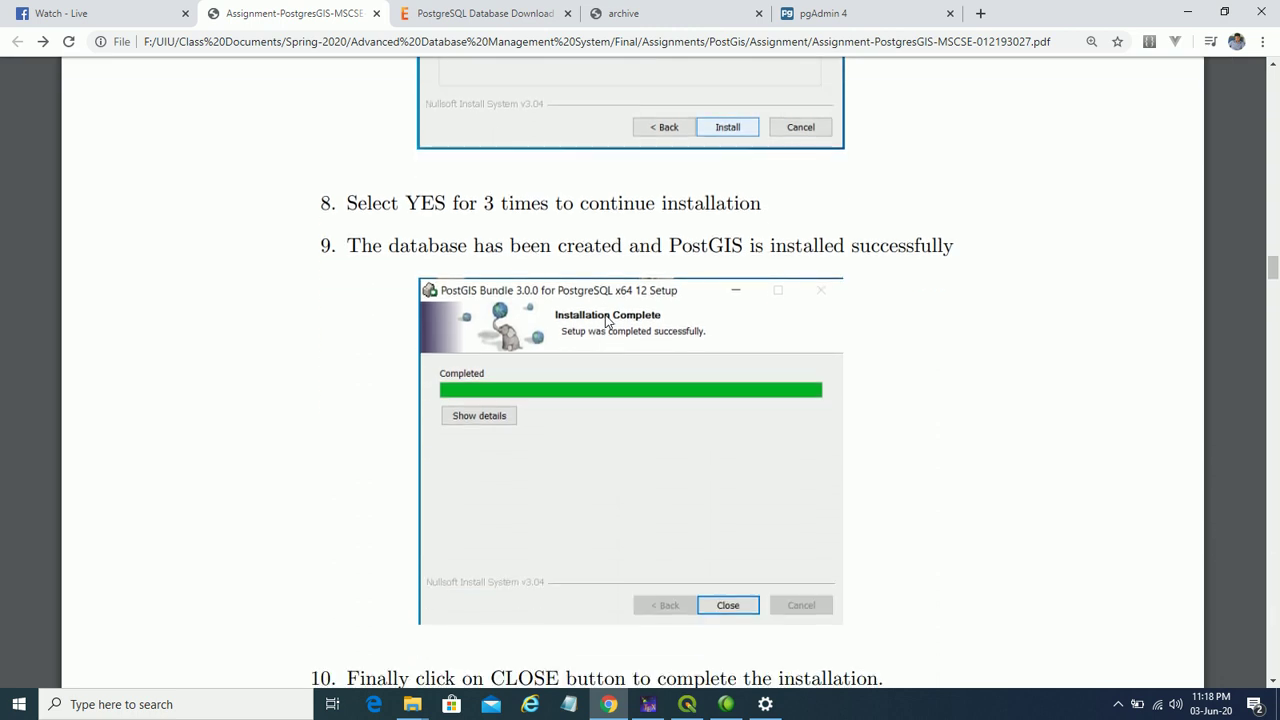
{"action": "scroll", "coordinate": [606, 320], "scroll_direction": "down", "scroll_amount": 1}
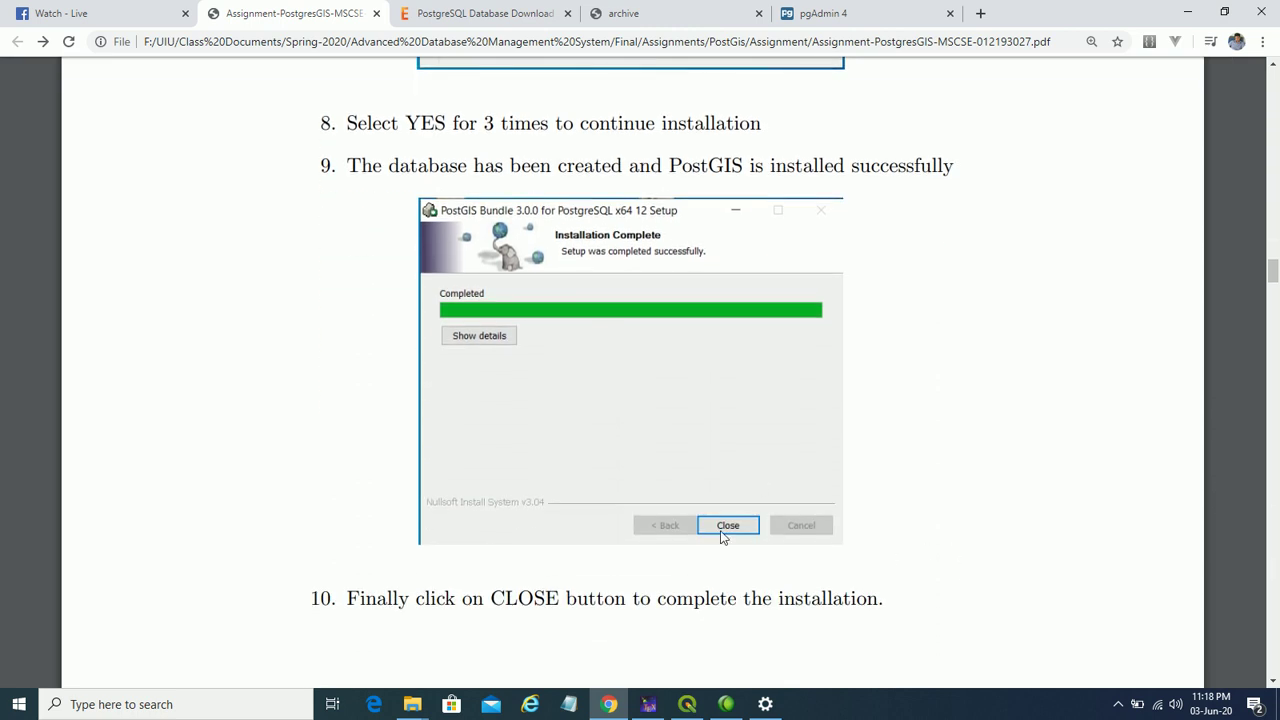
{"action": "scroll", "coordinate": [655, 368], "scroll_direction": "down", "scroll_amount": 7}
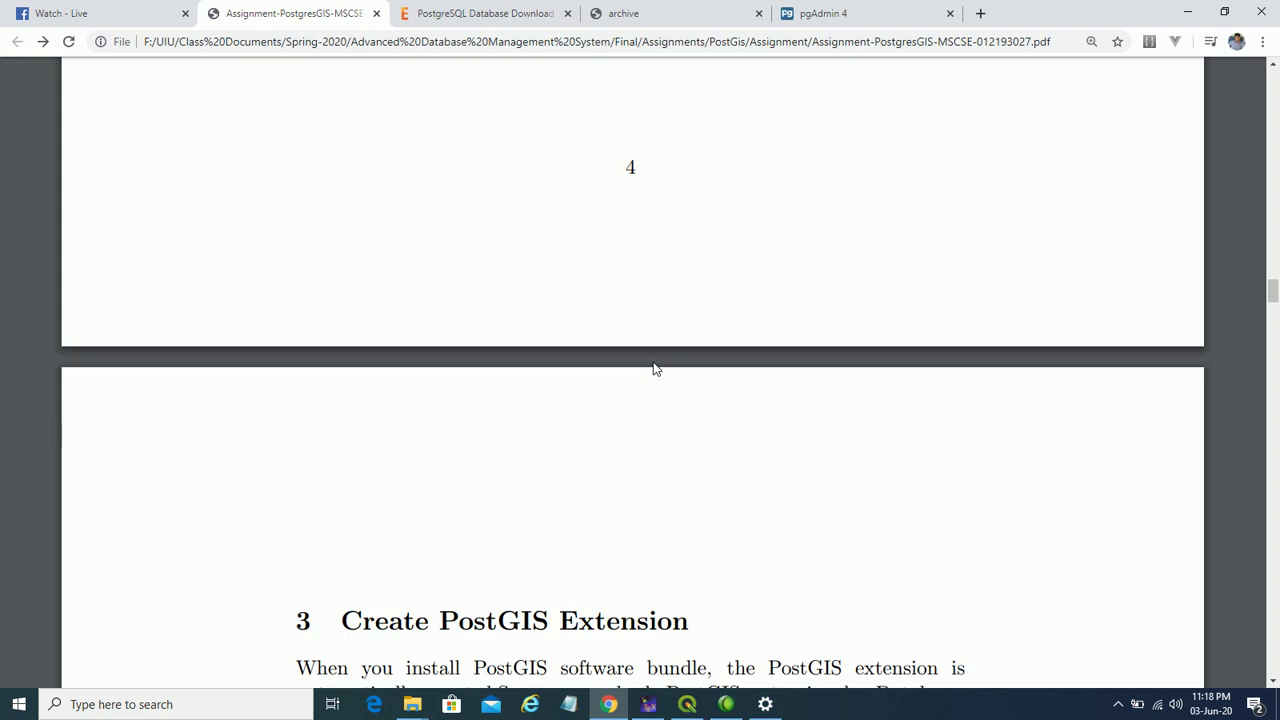
{"action": "scroll", "coordinate": [655, 368], "scroll_direction": "down", "scroll_amount": 3}
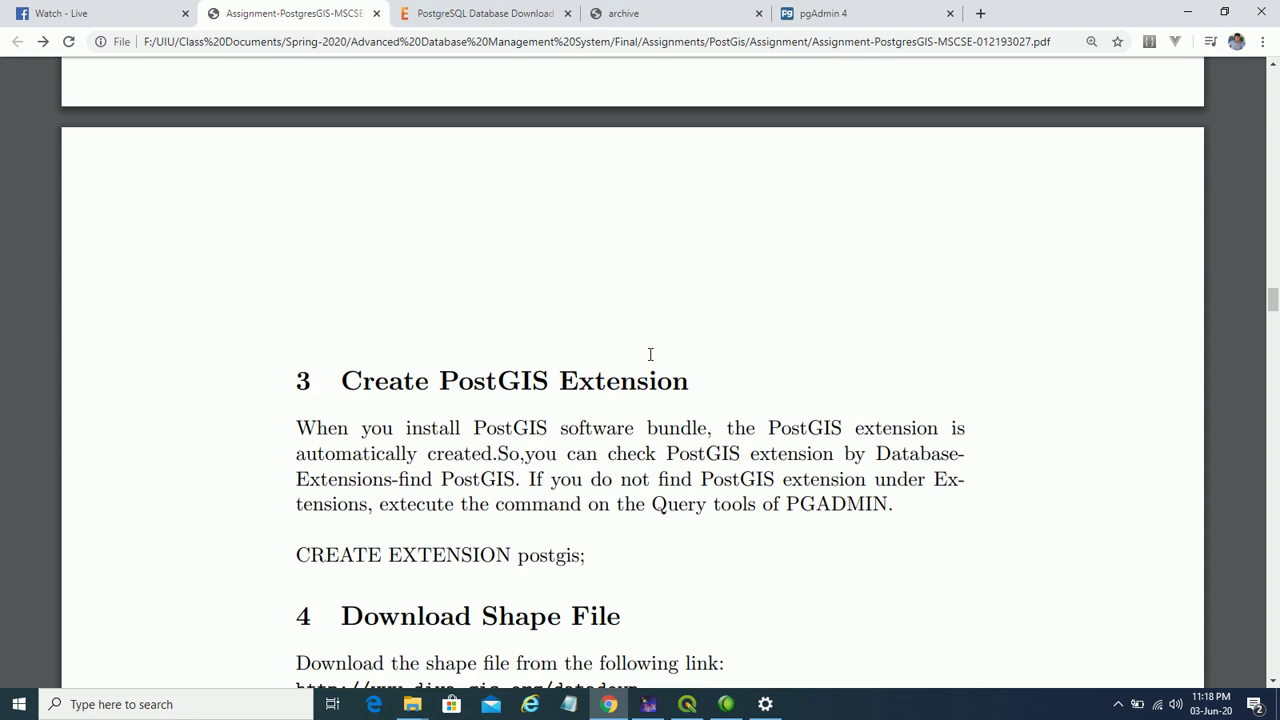
{"action": "scroll", "coordinate": [650, 354], "scroll_direction": "down", "scroll_amount": 2}
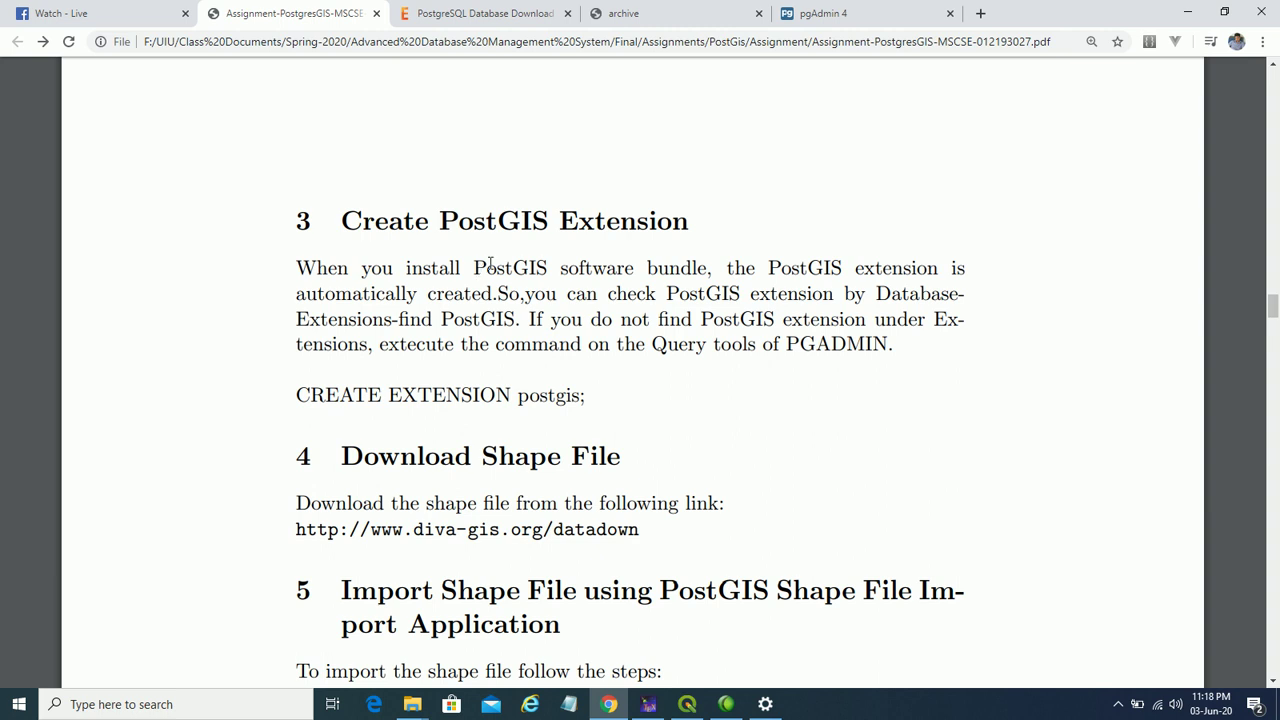
{"action": "left_click", "coordinate": [1273, 64]}
{"action": "scroll", "coordinate": [1266, 280], "scroll_direction": "up", "scroll_amount": 3}
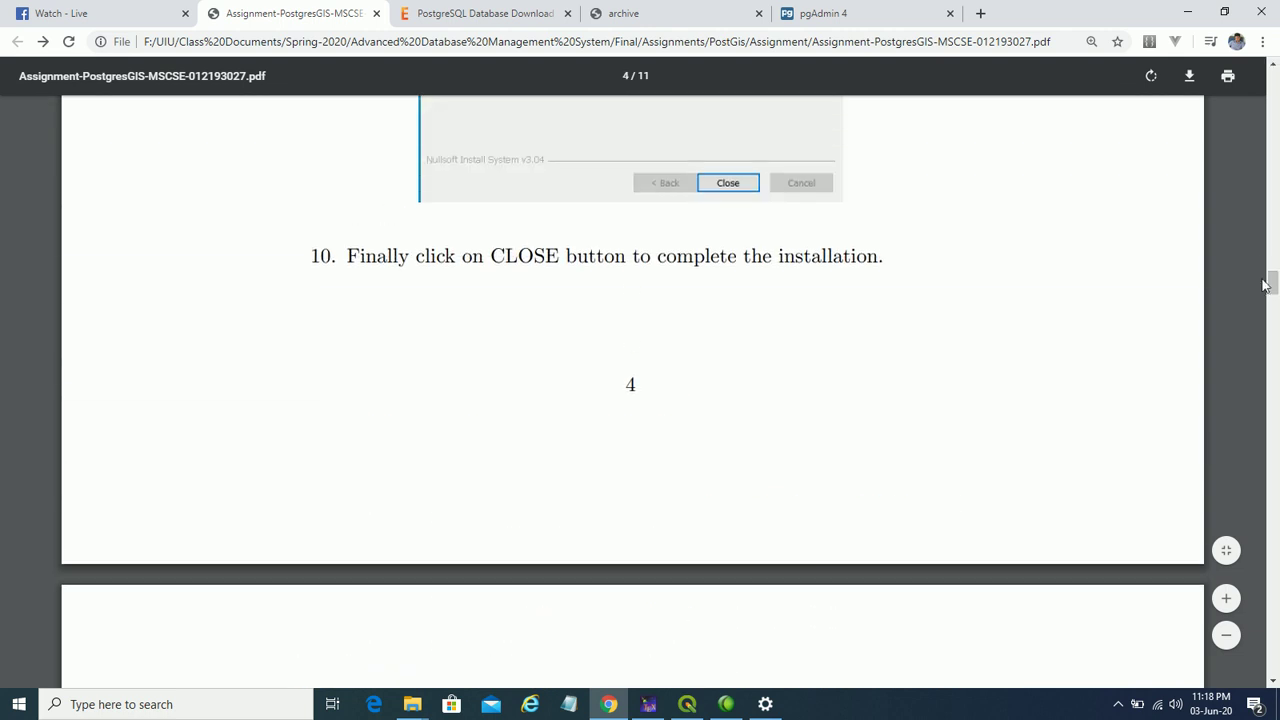
{"action": "left_click_drag", "start_coordinate": [1266, 280], "coordinate": [1263, 245]}
{"action": "left_click_drag", "start_coordinate": [1265, 235], "coordinate": [1232, 162]}
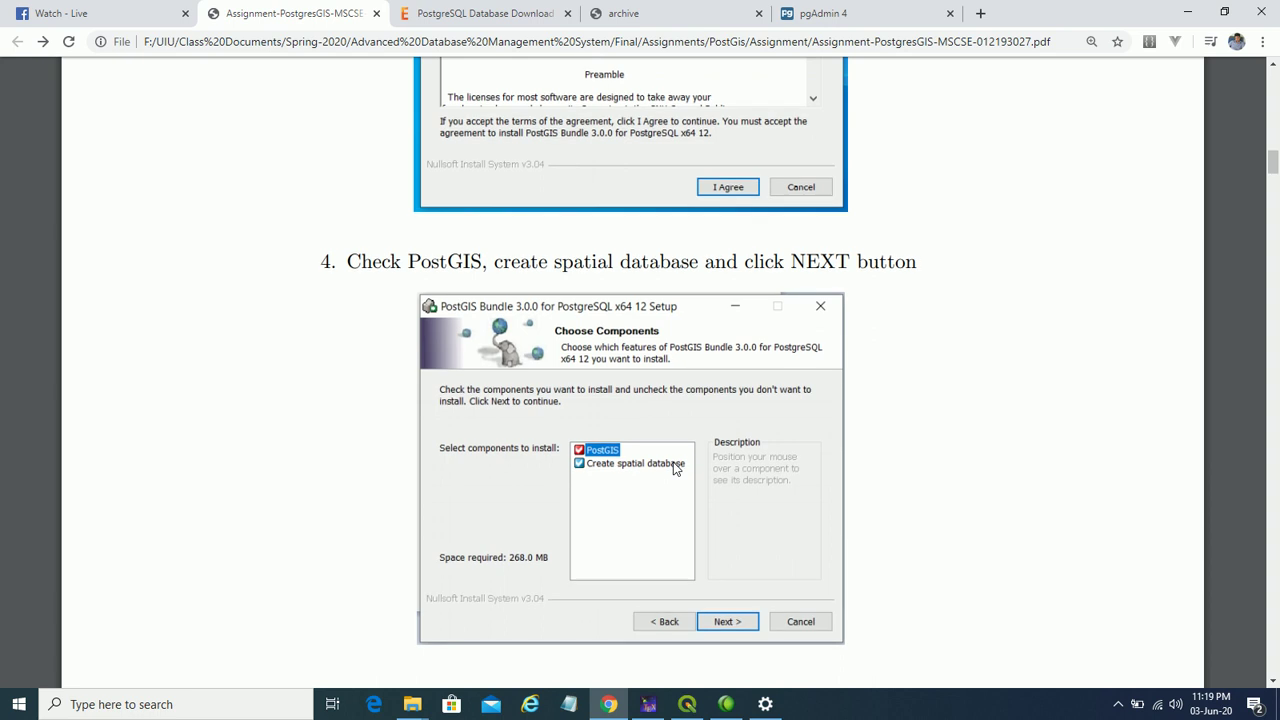
{"action": "scroll", "coordinate": [676, 468], "scroll_direction": "down", "scroll_amount": 10}
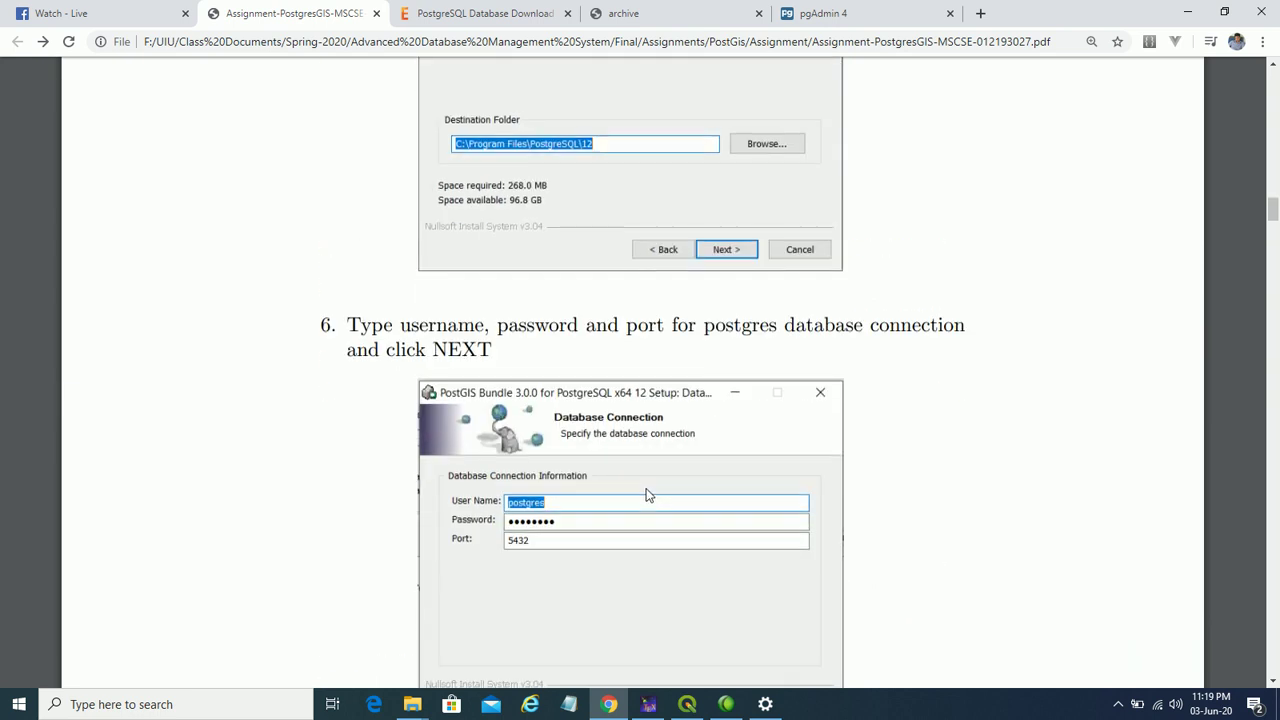
{"action": "scroll", "coordinate": [648, 494], "scroll_direction": "down", "scroll_amount": 12}
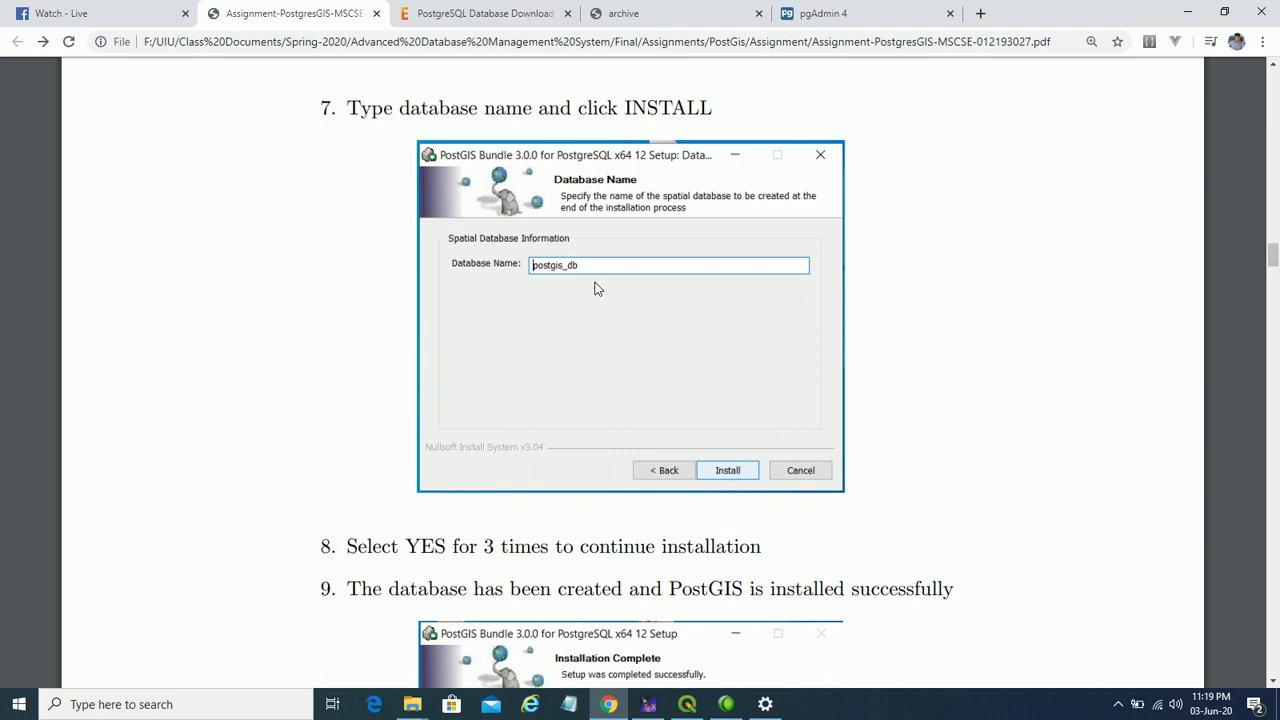
{"action": "scroll", "coordinate": [592, 291], "scroll_direction": "down", "scroll_amount": 12}
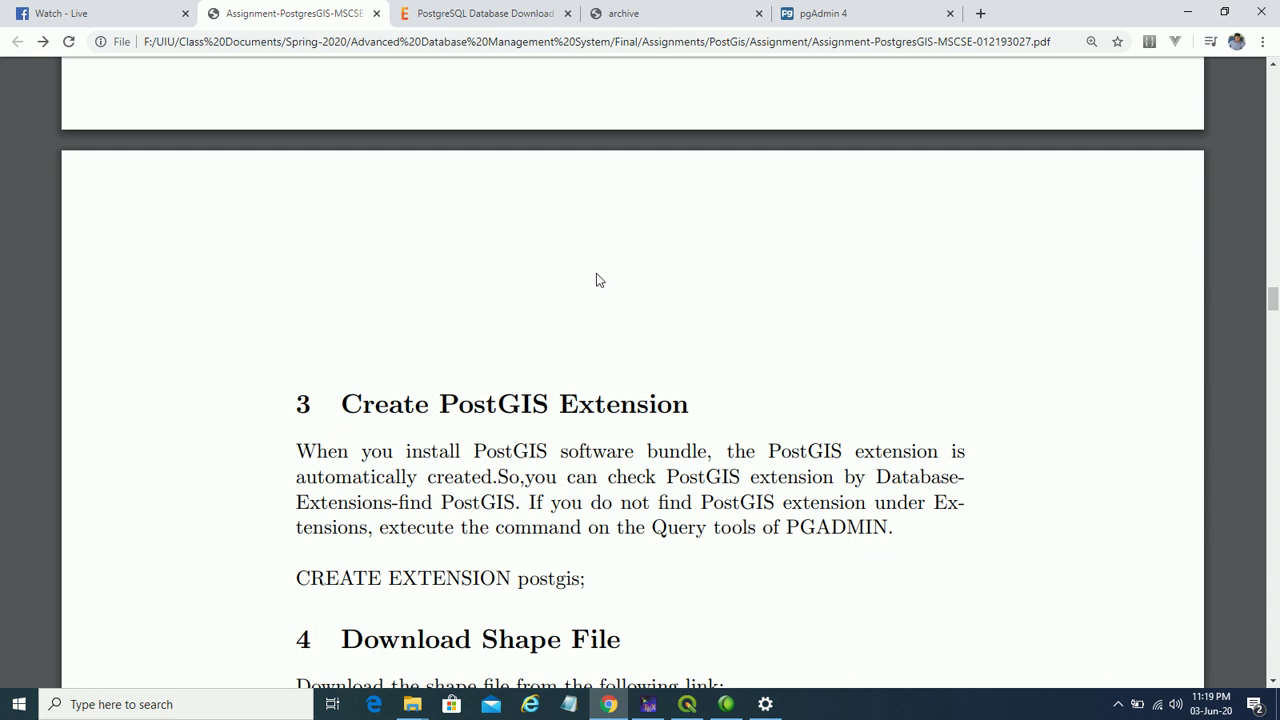
- Pause the screen recording from the notification-area recorder
{"action": "left_click", "coordinate": [1119, 708]}
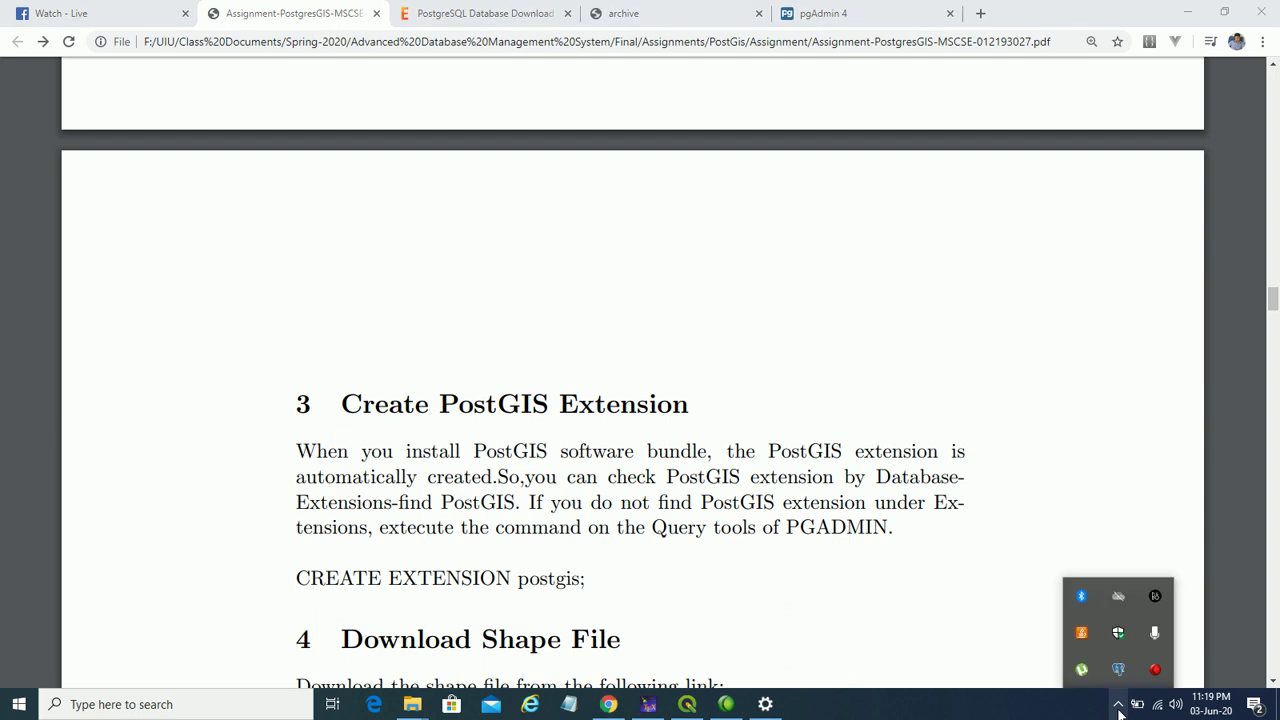
{"action": "left_click", "coordinate": [1155, 669]}
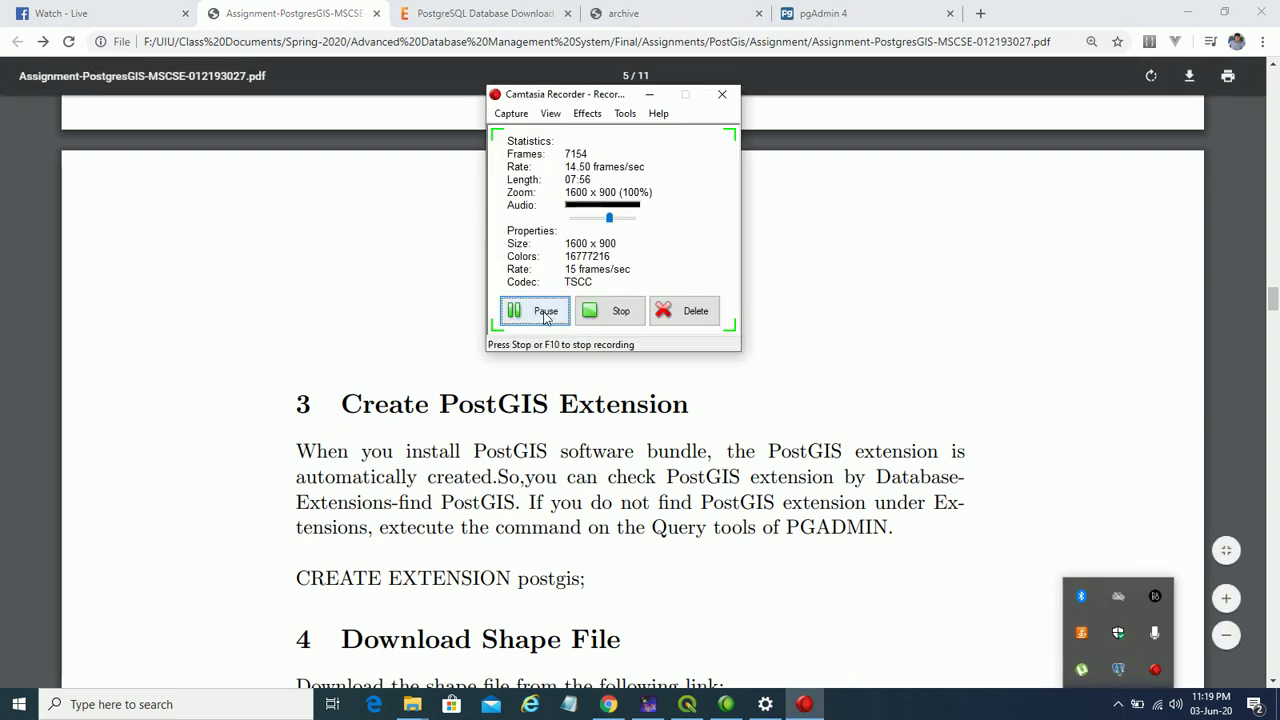
{"action": "left_click", "coordinate": [545, 311]}
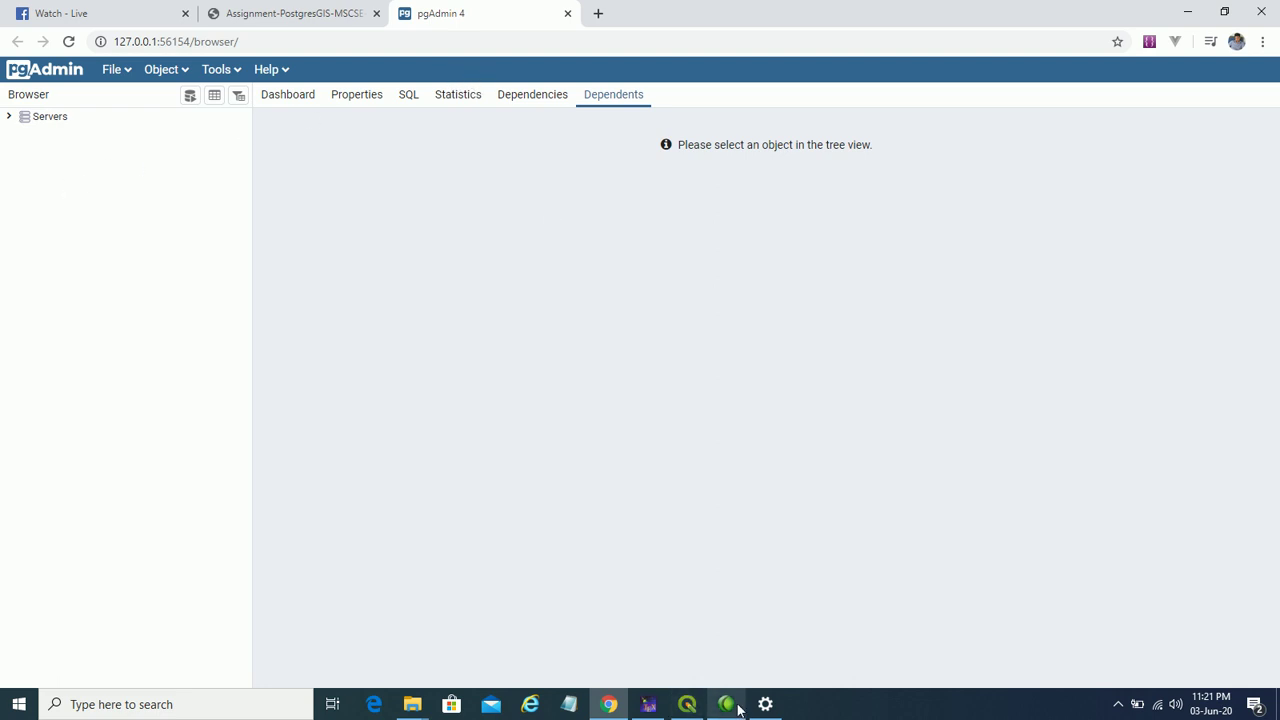
- Check the PDF's extension step, then expand postgis_db's Extensions list in pgAdmin
{"action": "left_click", "coordinate": [320, 13]}
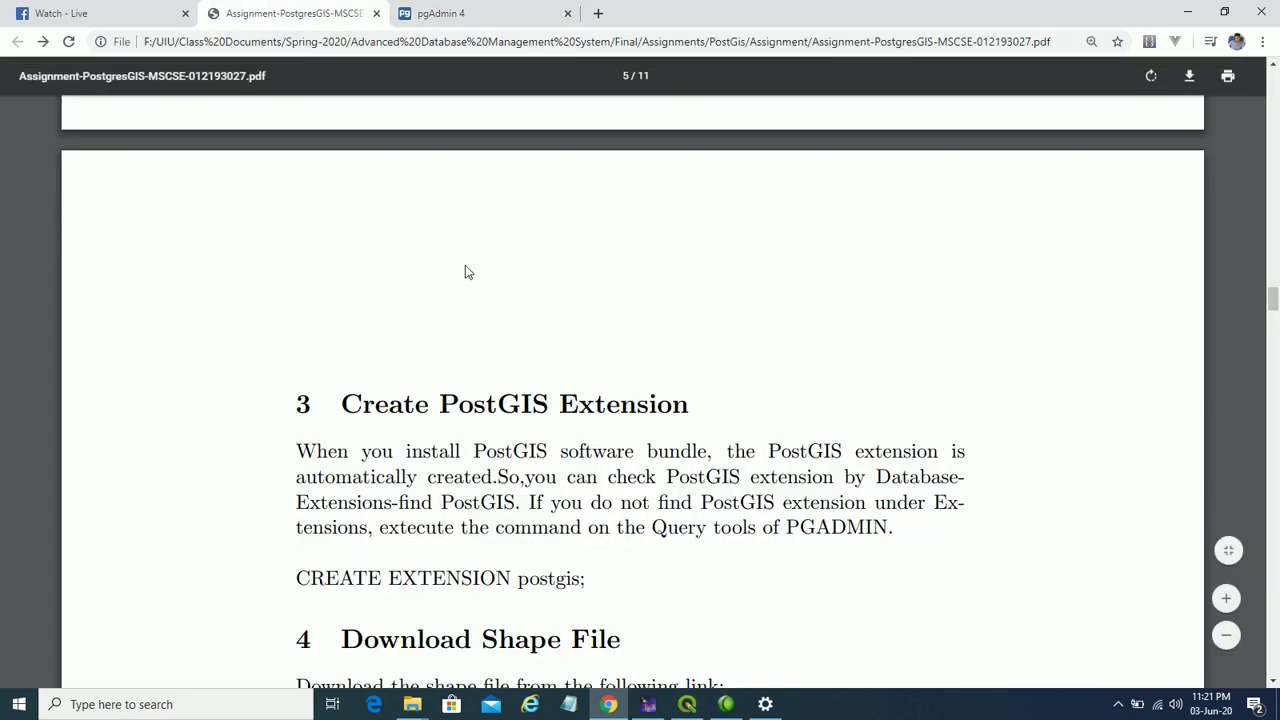
{"action": "scroll", "coordinate": [506, 303], "scroll_direction": "down", "scroll_amount": 1}
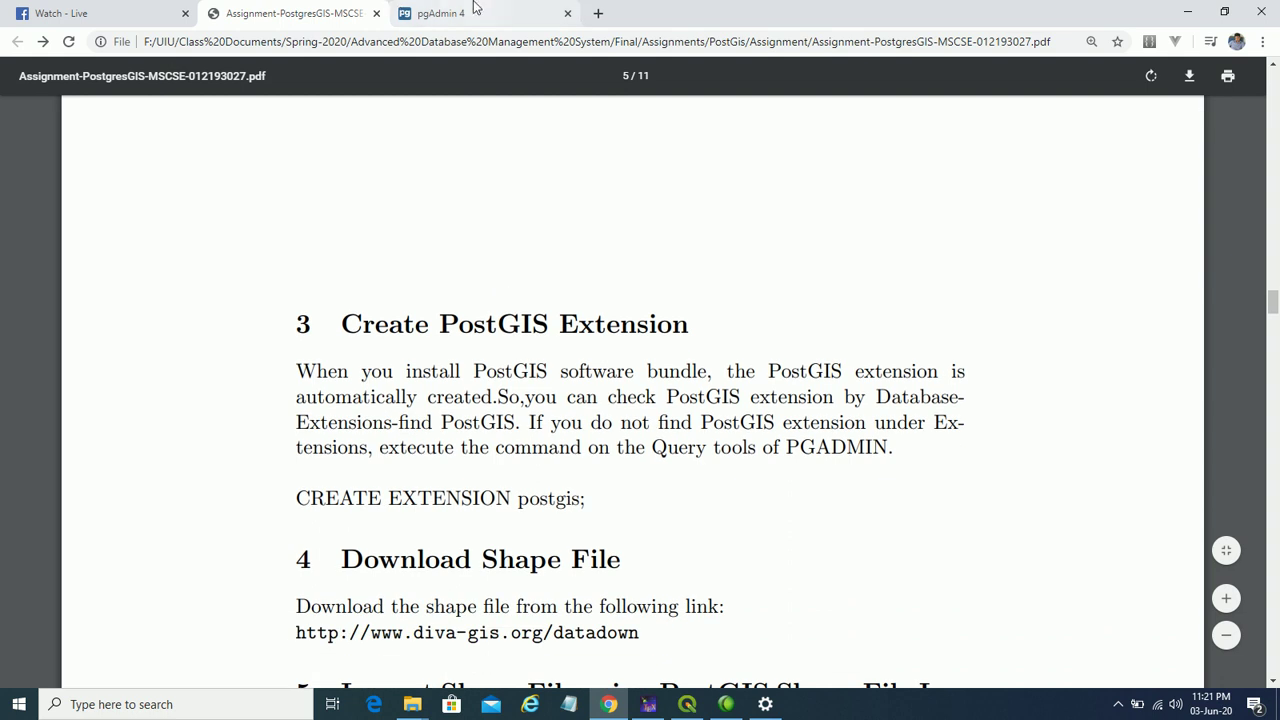
{"action": "left_click", "coordinate": [472, 10]}
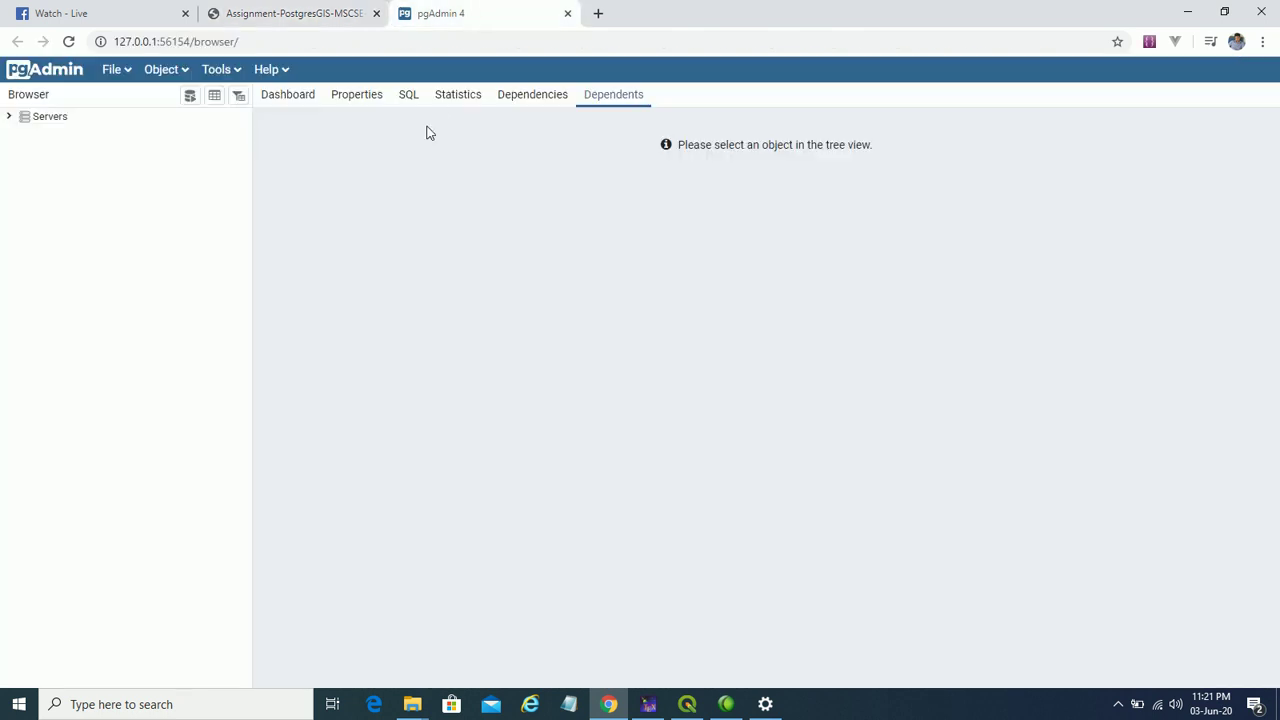
{"action": "left_click", "coordinate": [10, 118]}
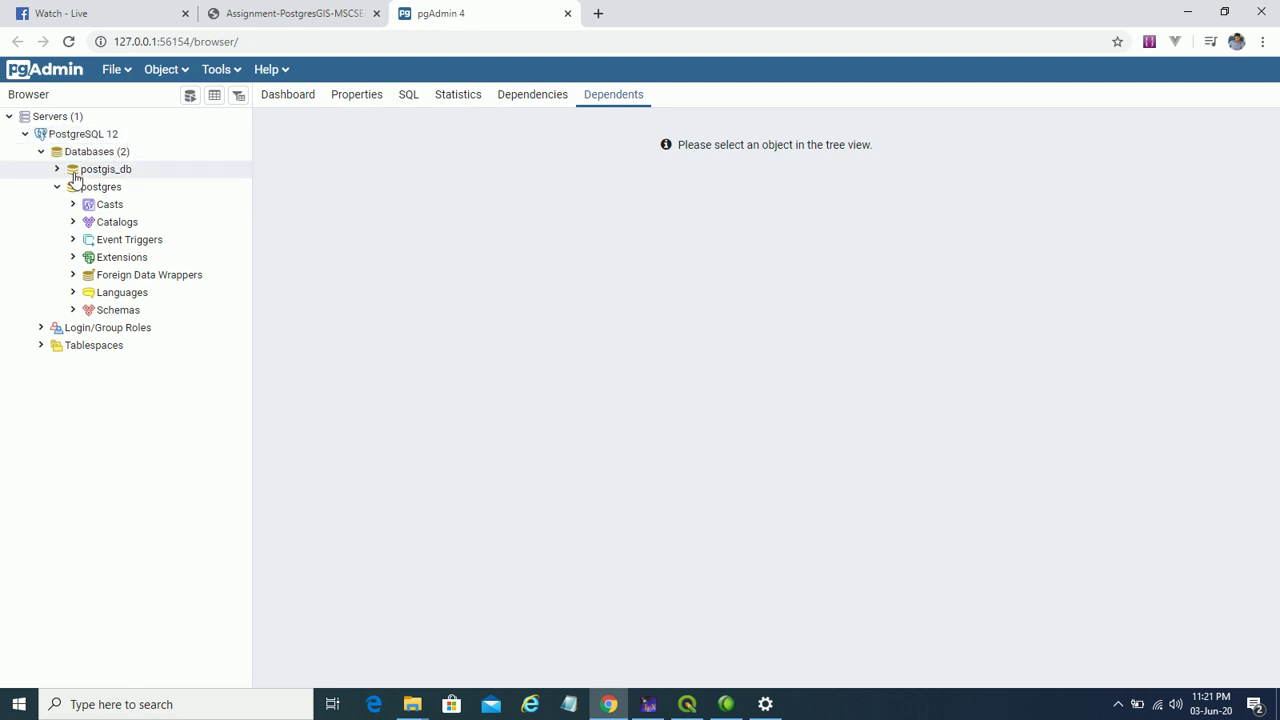
{"action": "left_click", "coordinate": [57, 187]}
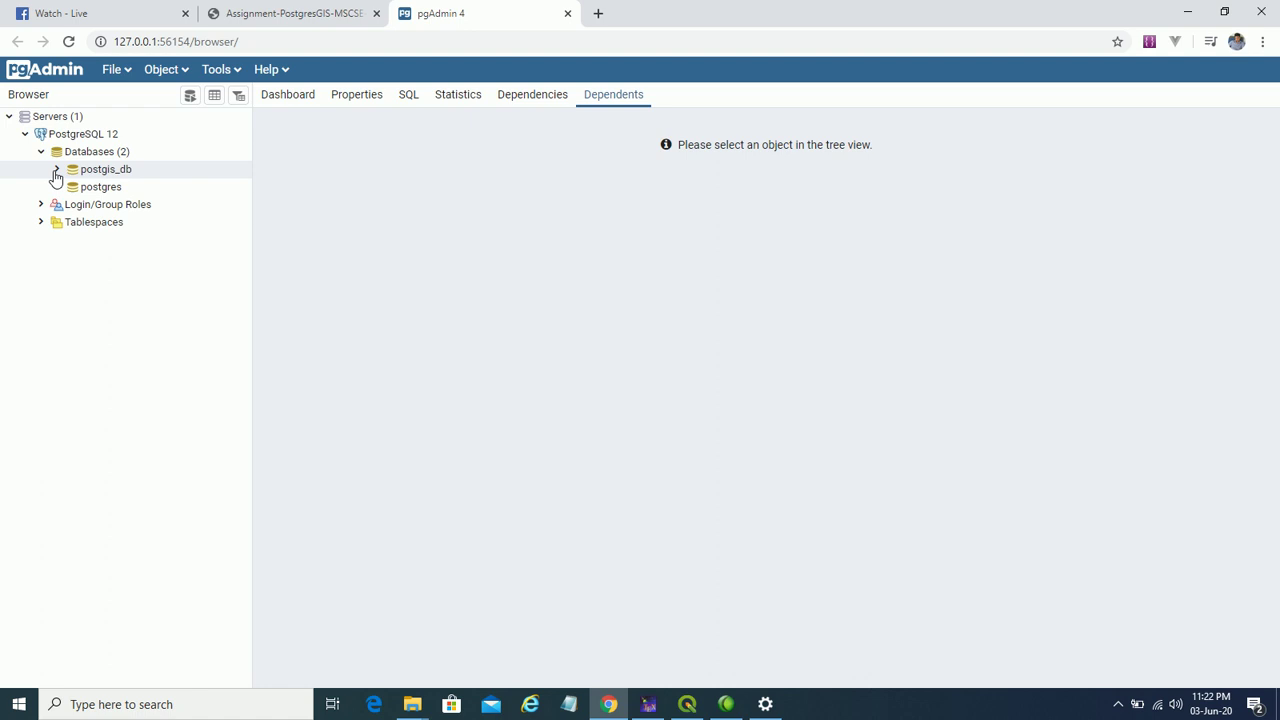
{"action": "left_click", "coordinate": [58, 170]}
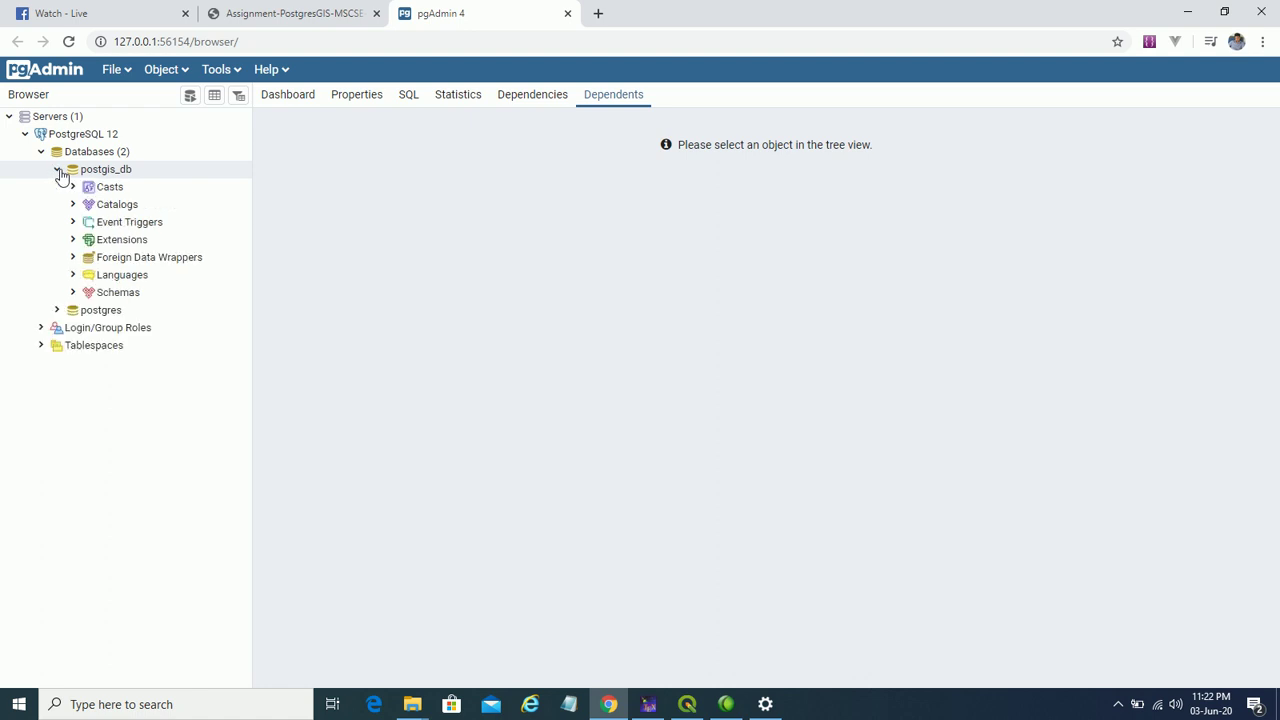
{"action": "left_click", "coordinate": [72, 241]}
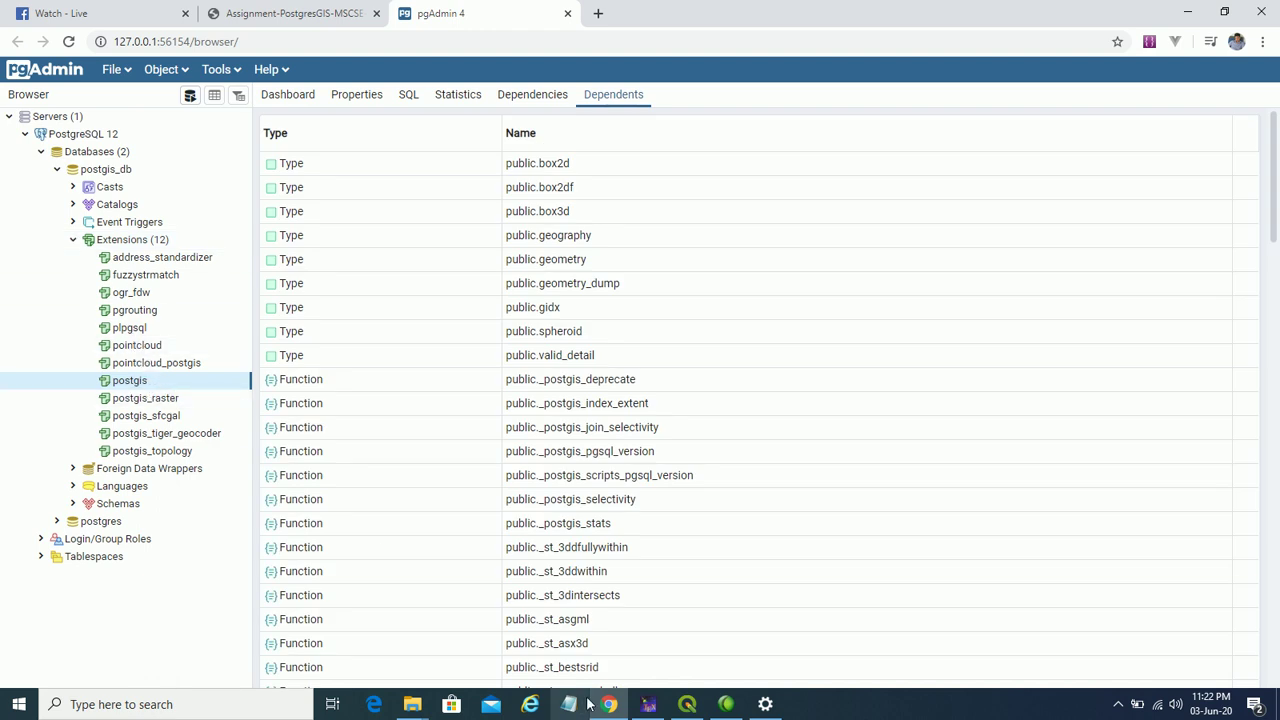
{"action": "mouse_move", "coordinate": [598, 698]}
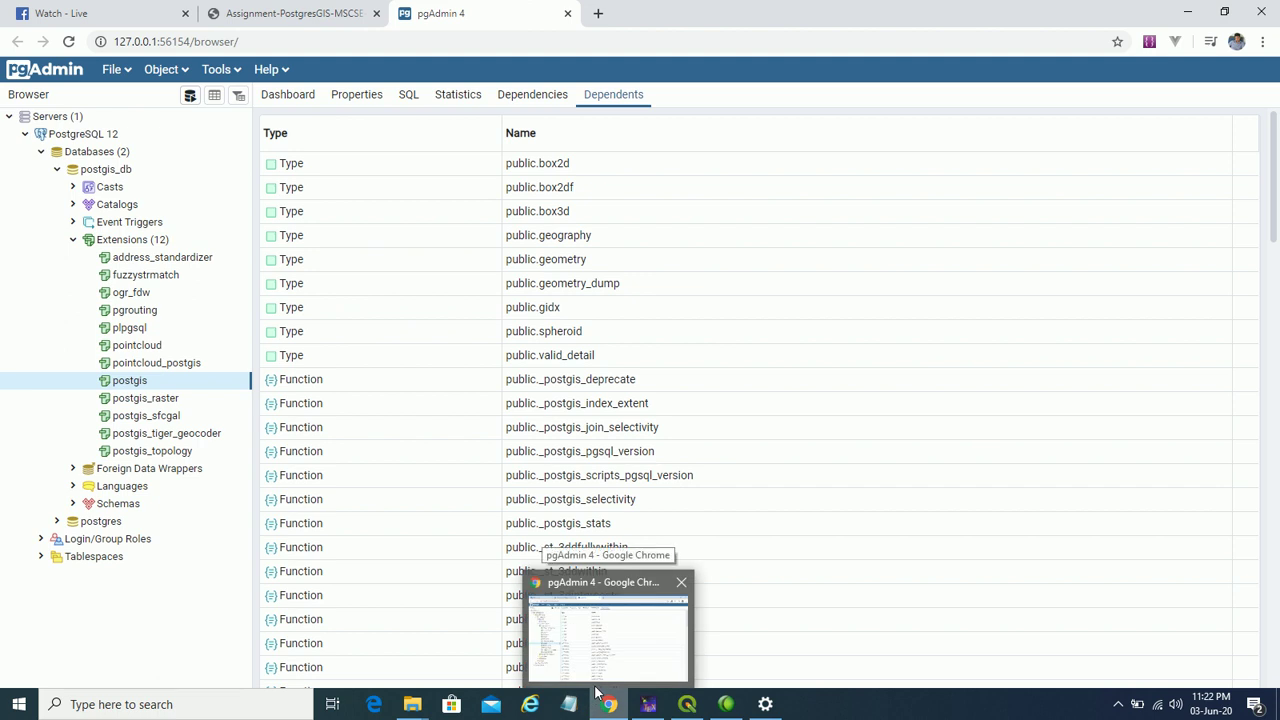
- Recheck the PDF, then collapse postgis_db's Extensions (12) and select Databases
{"action": "left_click", "coordinate": [290, 13]}
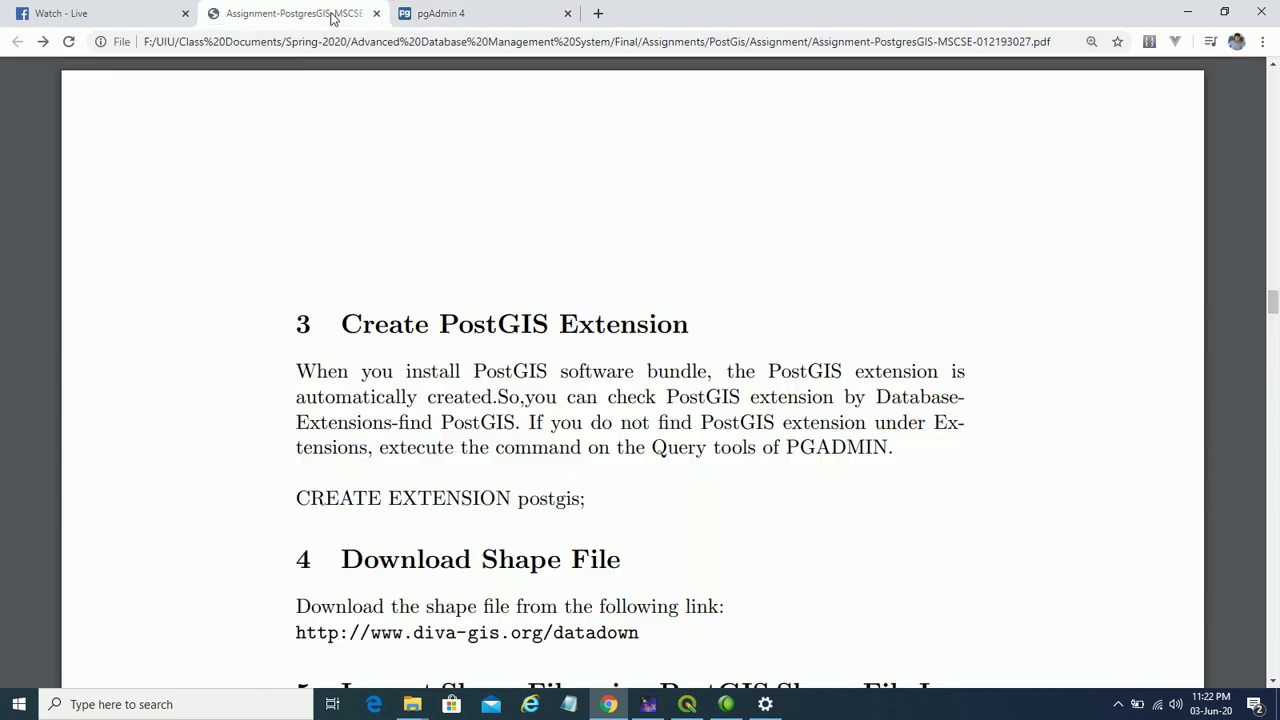
{"action": "scroll", "coordinate": [589, 305], "scroll_direction": "up", "scroll_amount": 10}
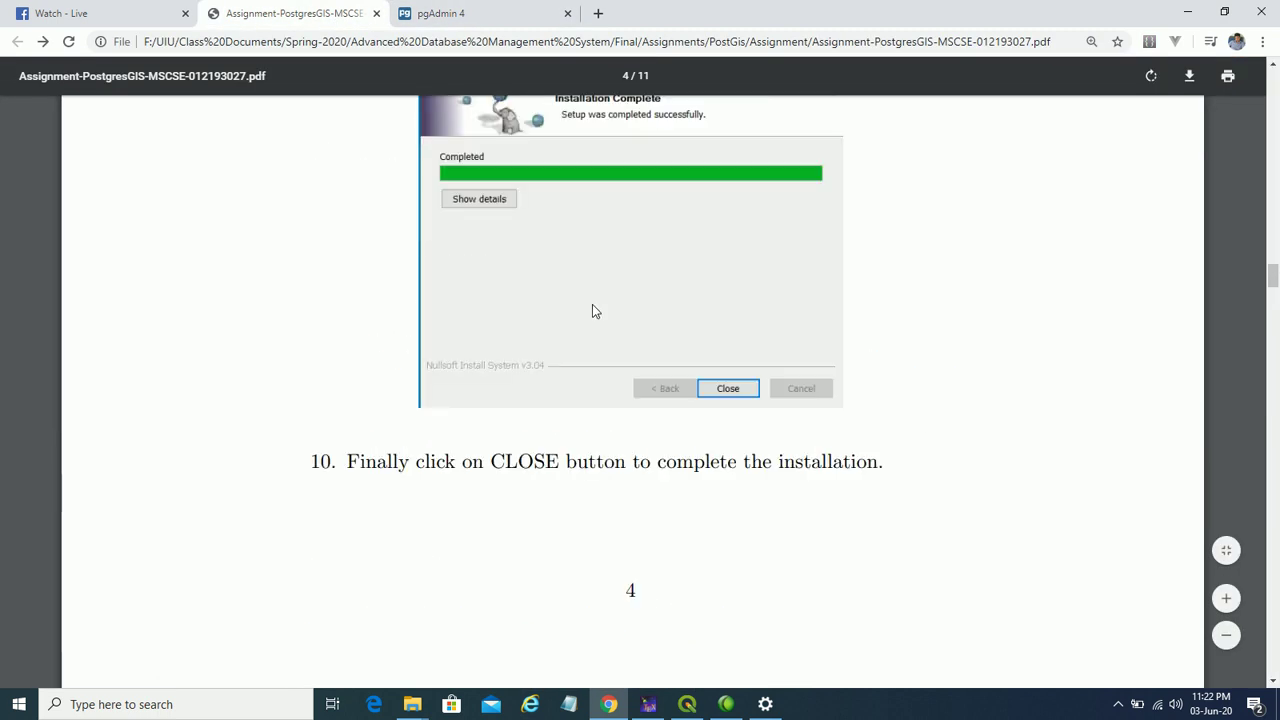
{"action": "scroll", "coordinate": [596, 316], "scroll_direction": "down", "scroll_amount": 10}
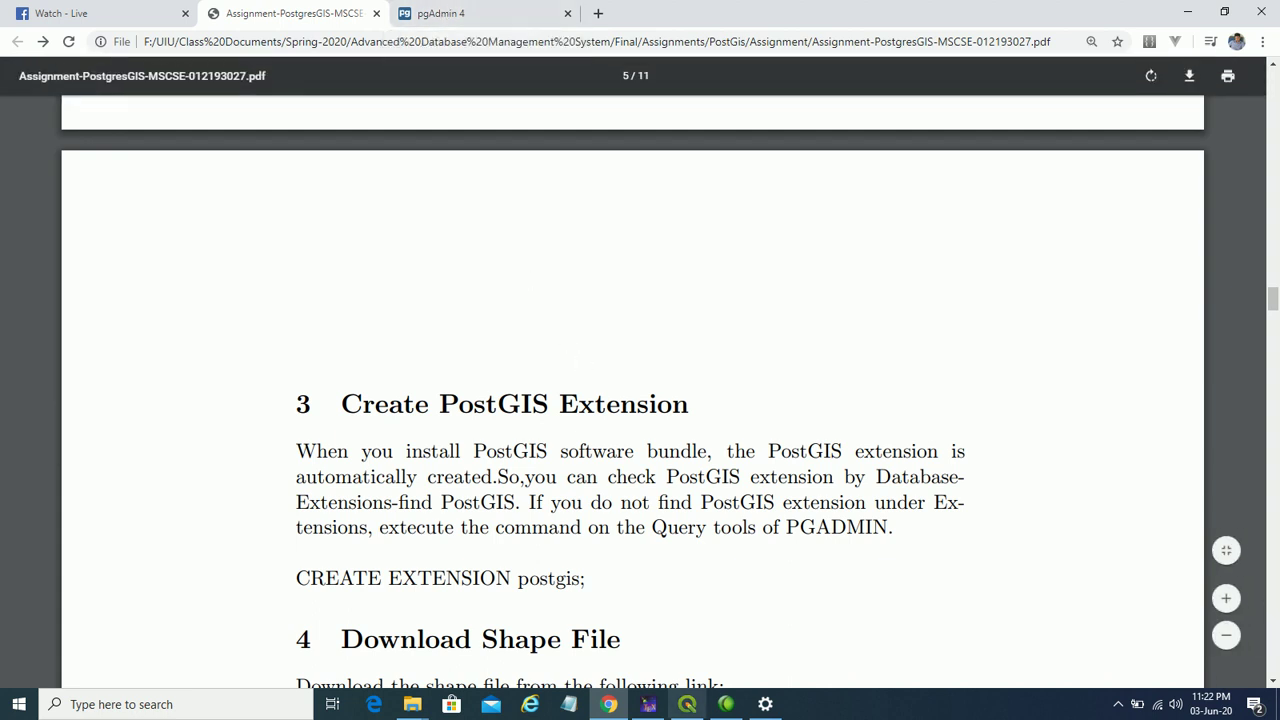
{"action": "left_click", "coordinate": [507, 9]}
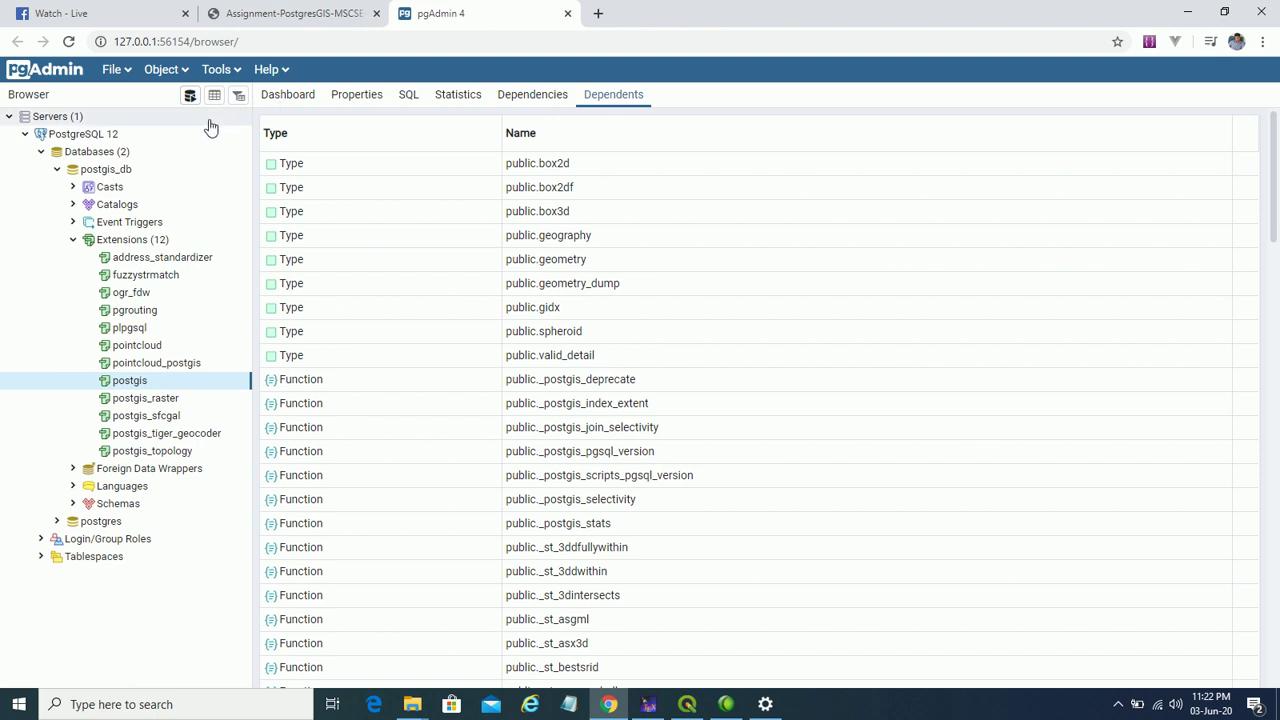
{"action": "left_click", "coordinate": [72, 240]}
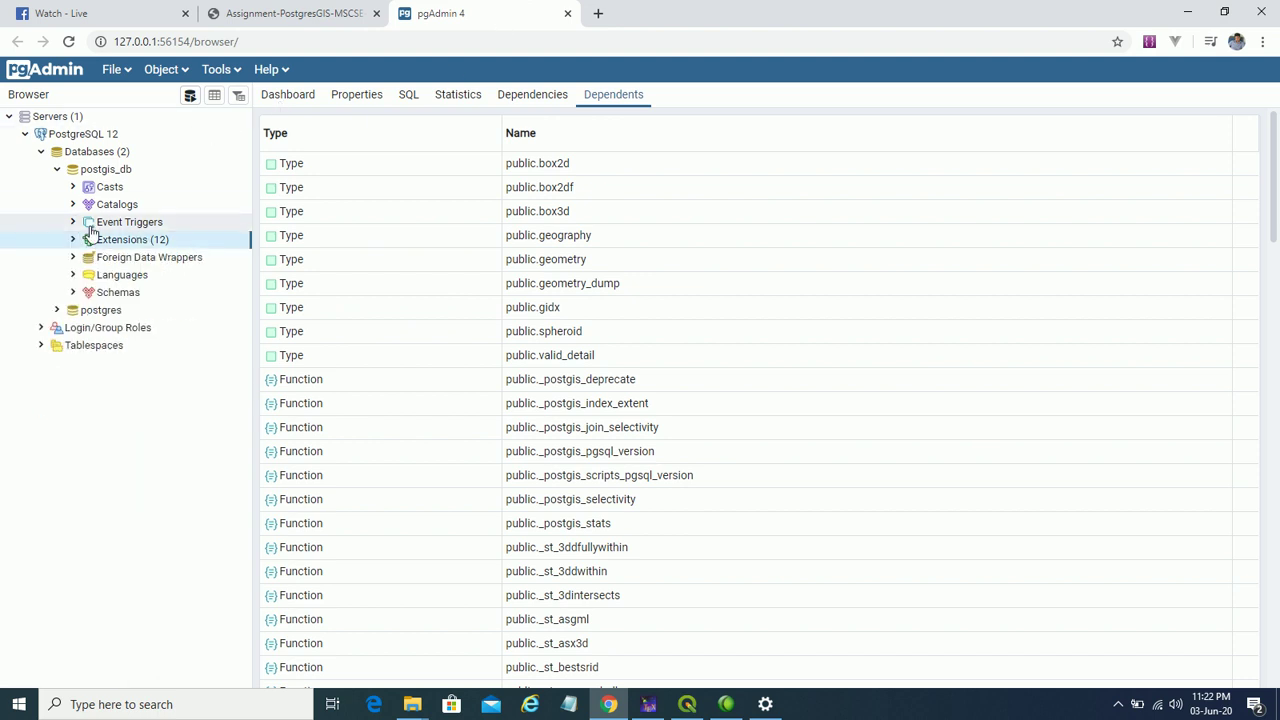
{"action": "left_click", "coordinate": [104, 152]}
- Create a new database named gis_db owned by postgres
{"action": "right_click", "coordinate": [107, 160]}
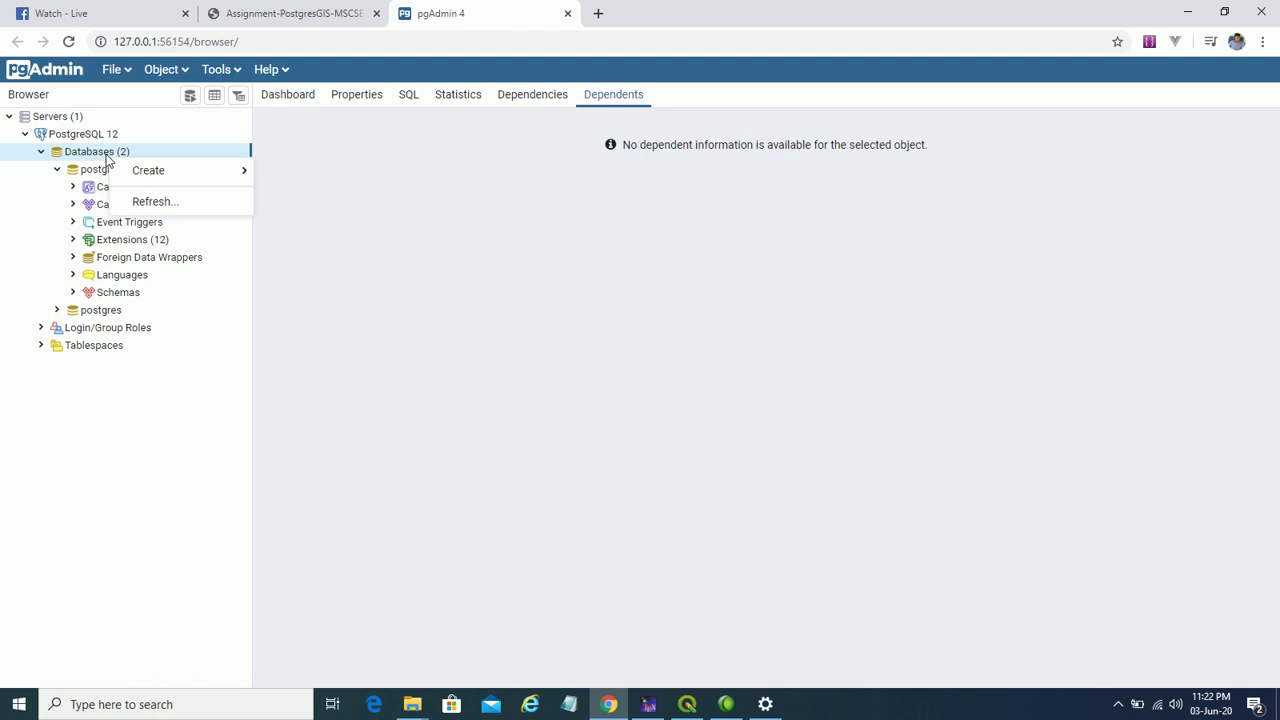
{"action": "mouse_move", "coordinate": [162, 172]}
{"action": "left_click", "coordinate": [295, 172]}
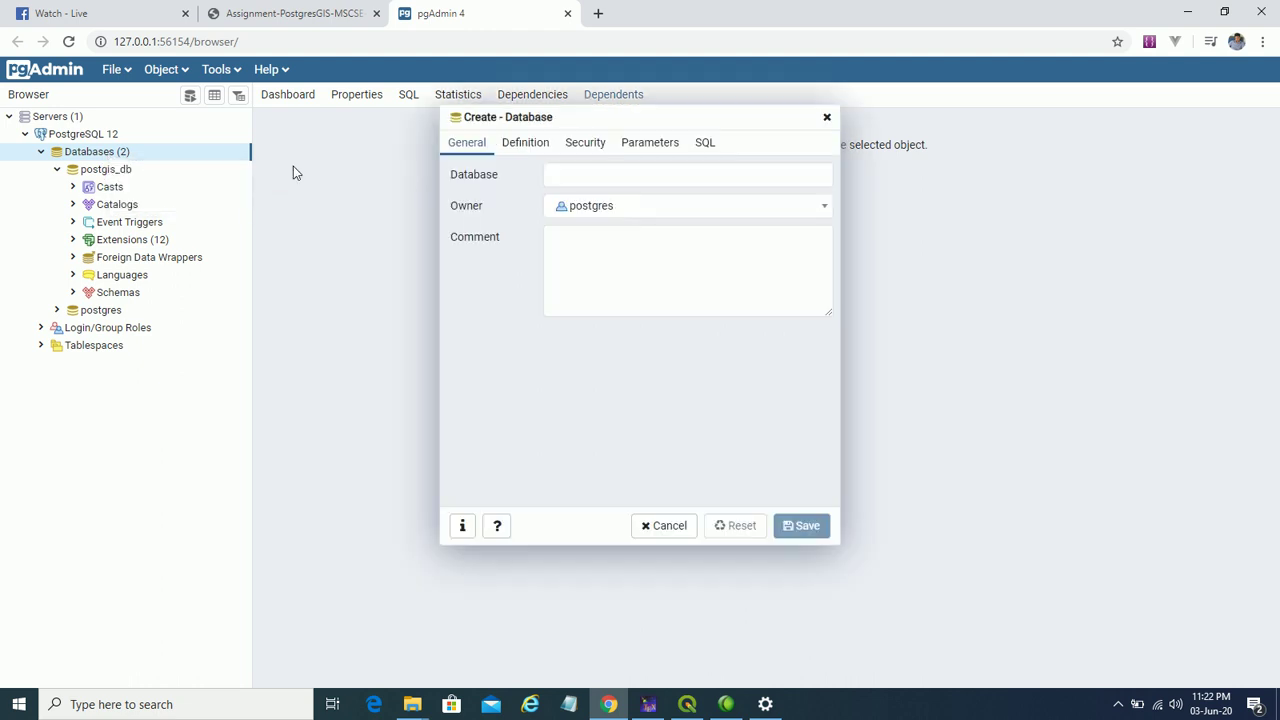
{"action": "left_click", "coordinate": [589, 182]}
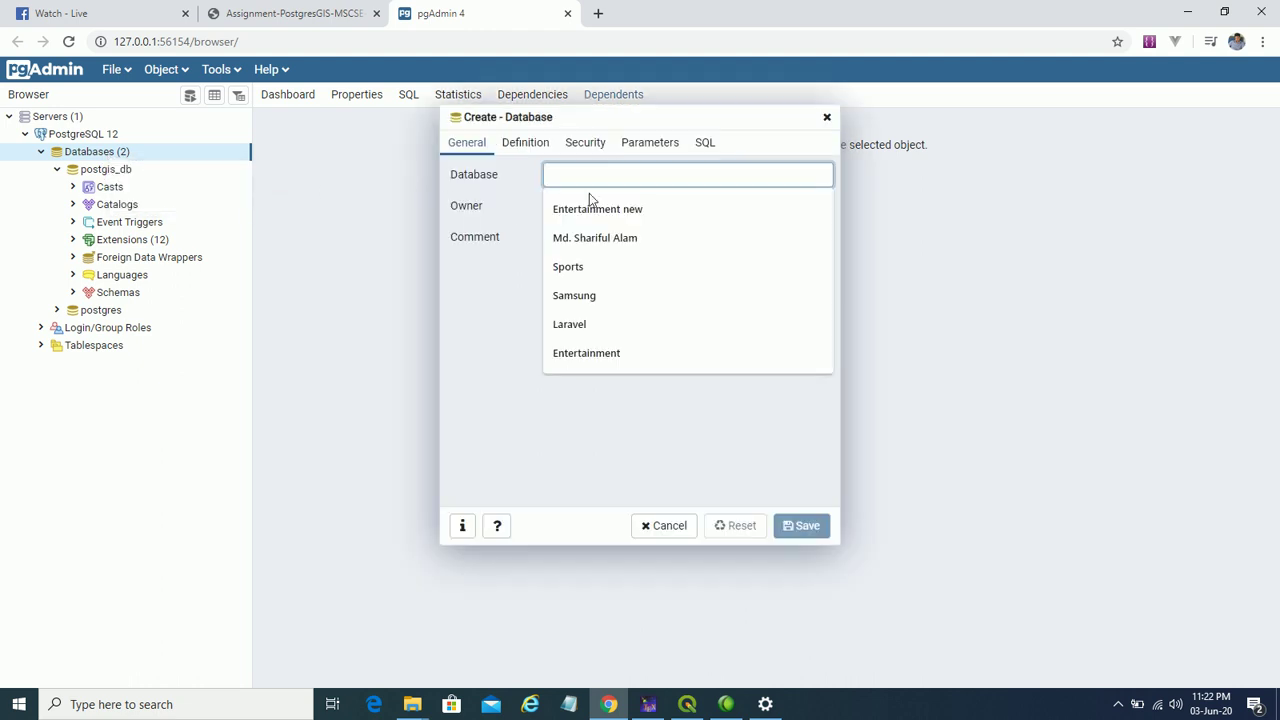
{"action": "type", "text": "gid"}
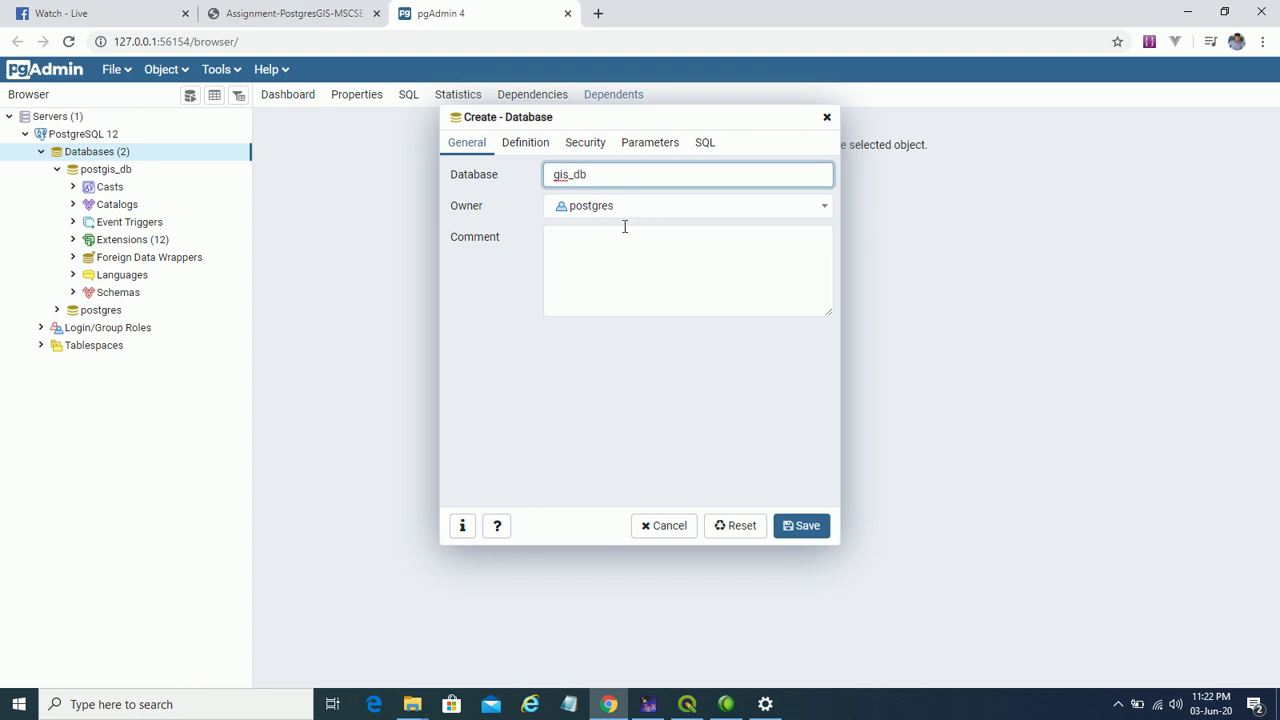
{"action": "left_click", "coordinate": [808, 528]}
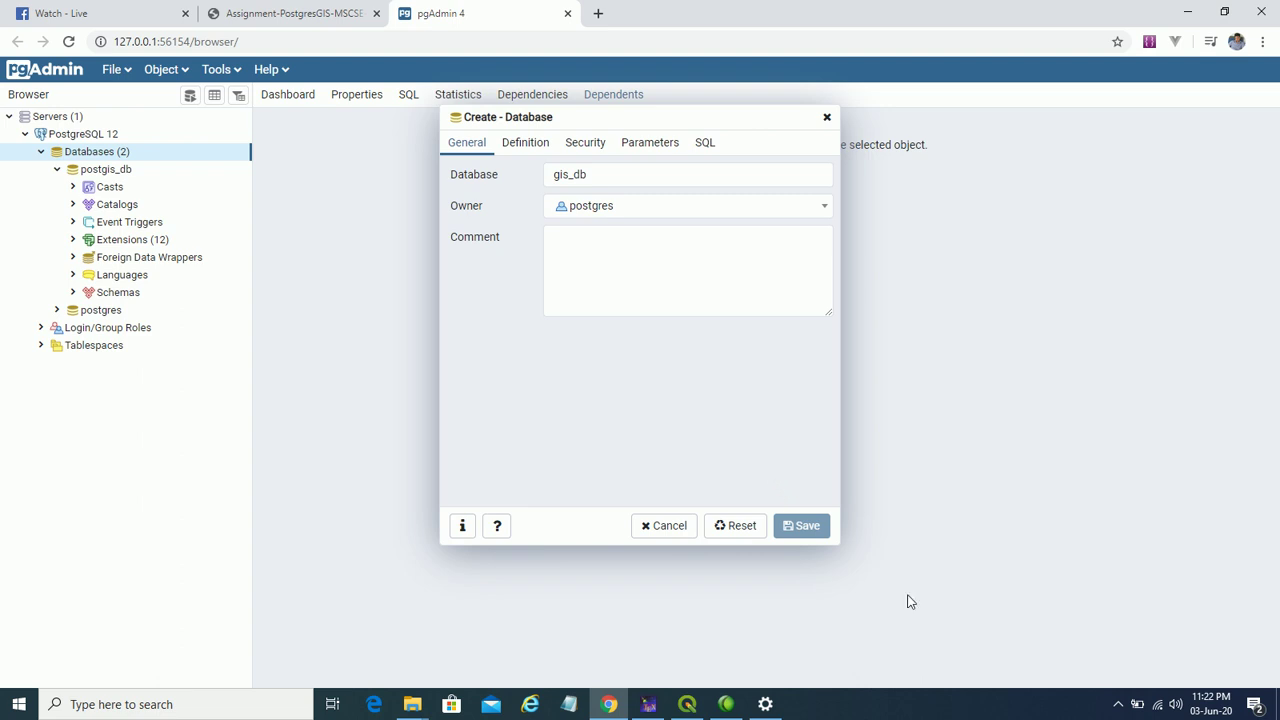
- Minimize the screen recorder window from the system tray
{"action": "left_click", "coordinate": [1119, 705]}
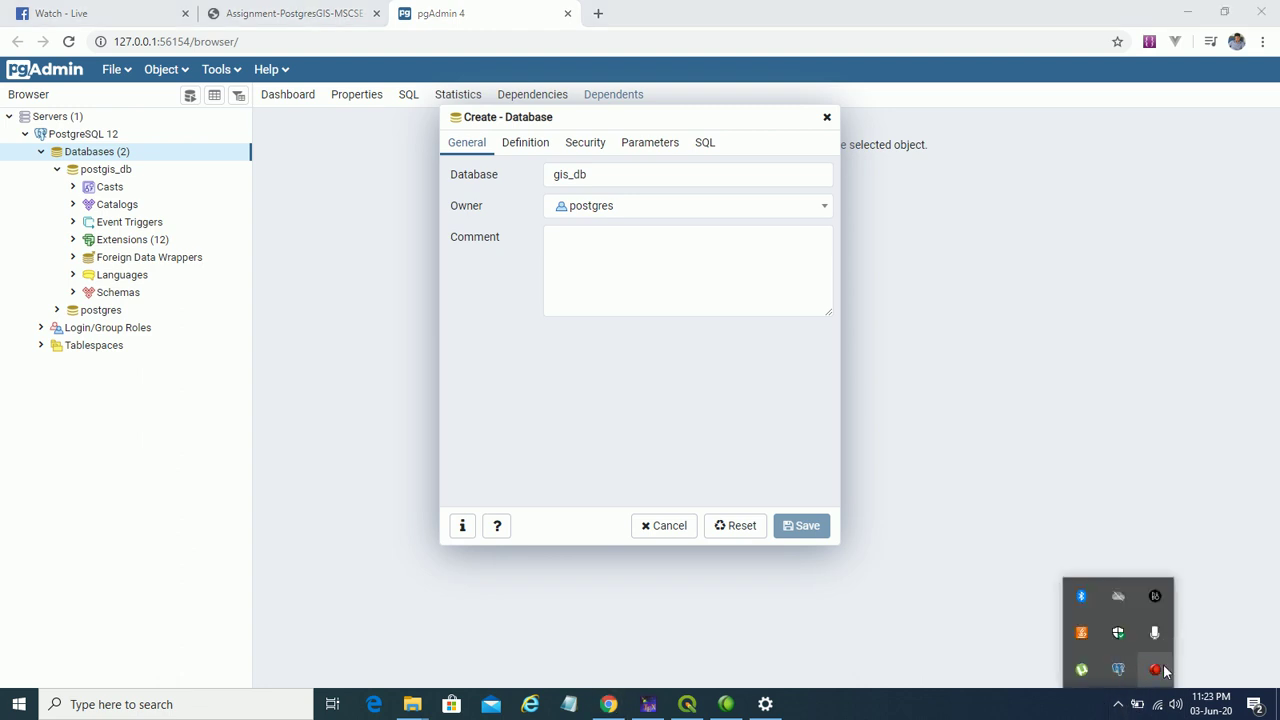
{"action": "left_click", "coordinate": [1154, 670]}
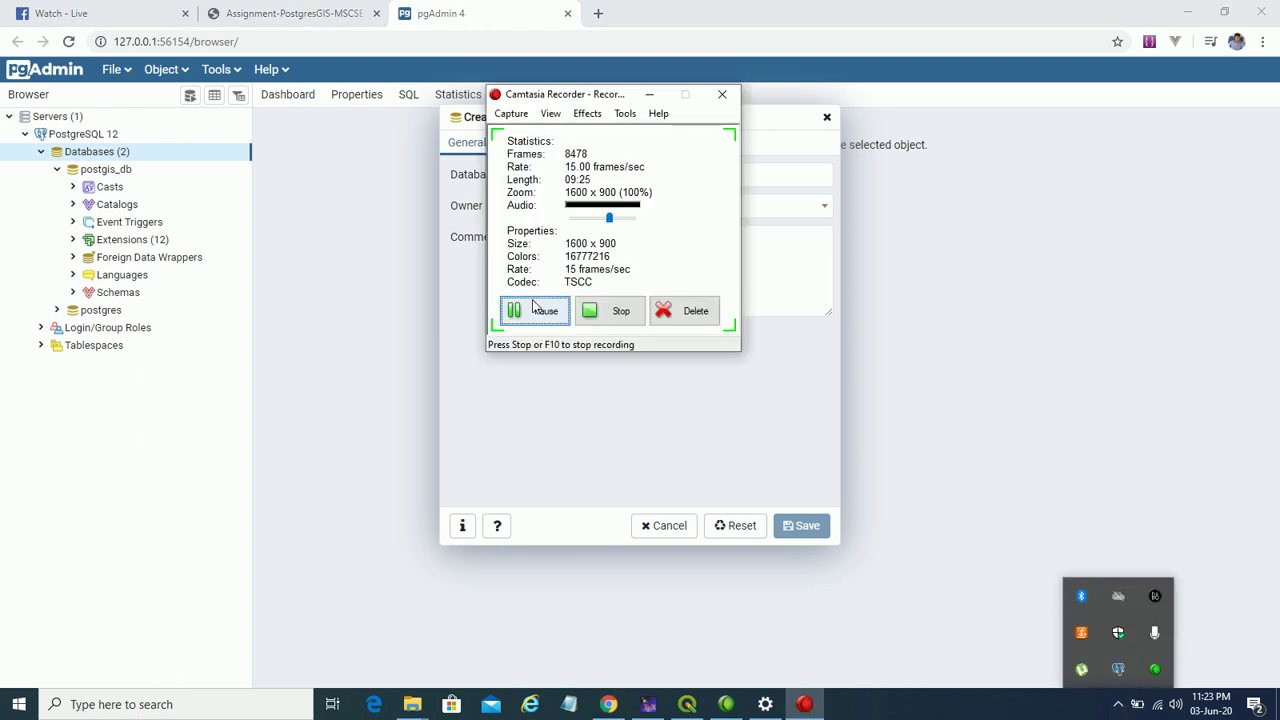
{"action": "left_click", "coordinate": [649, 94]}
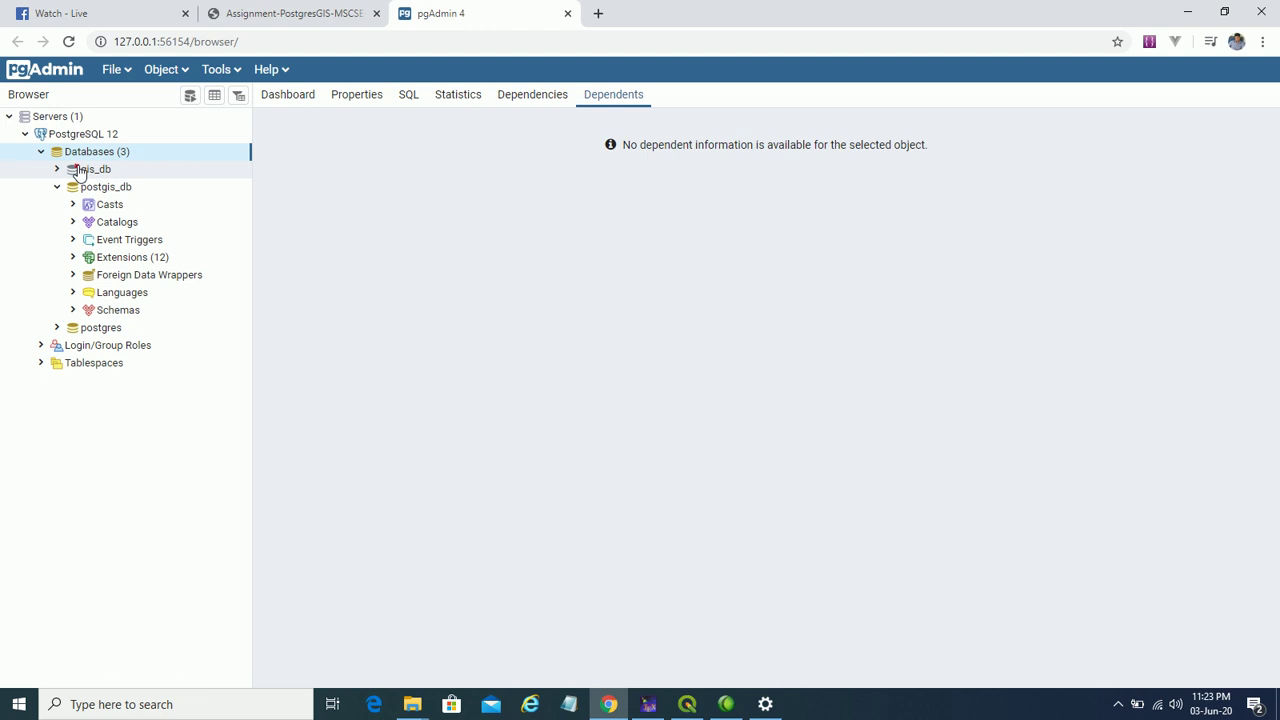
- Collapse postgis_db, connect to gis_db, and show its lone plpgsql extension
{"action": "left_click", "coordinate": [57, 187]}
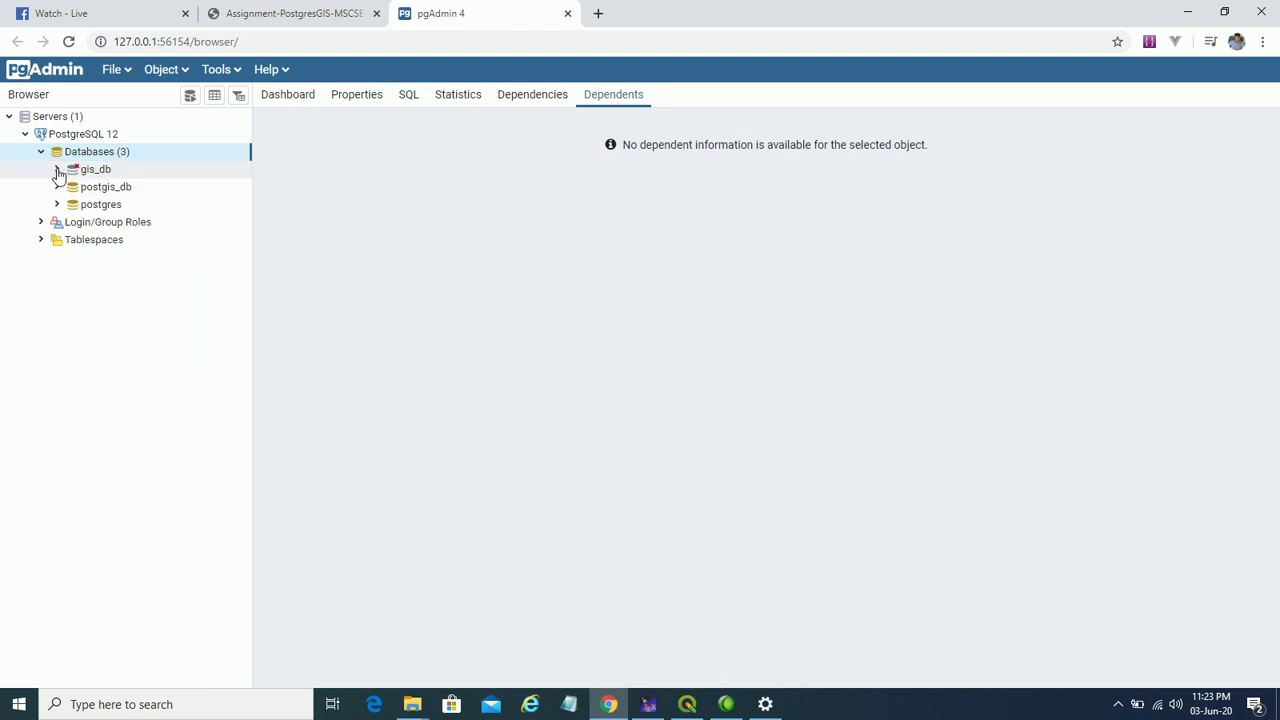
{"action": "left_click", "coordinate": [57, 170]}
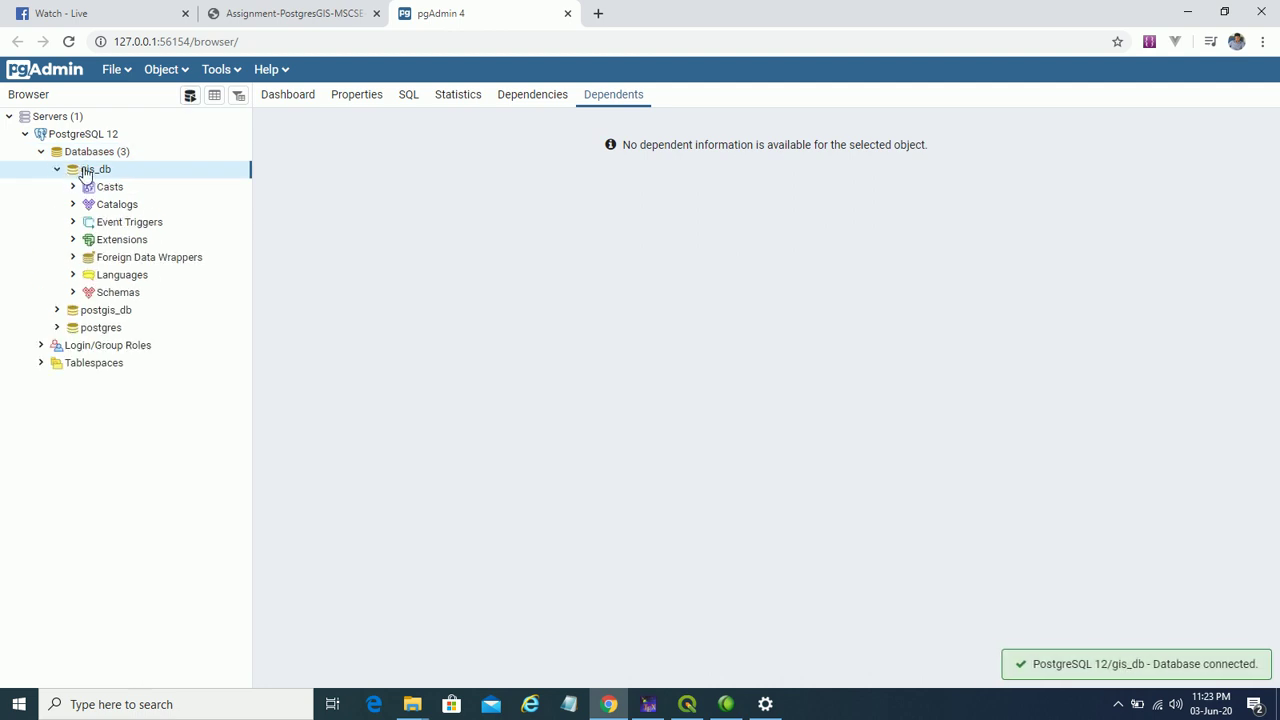
{"action": "left_click", "coordinate": [72, 242]}
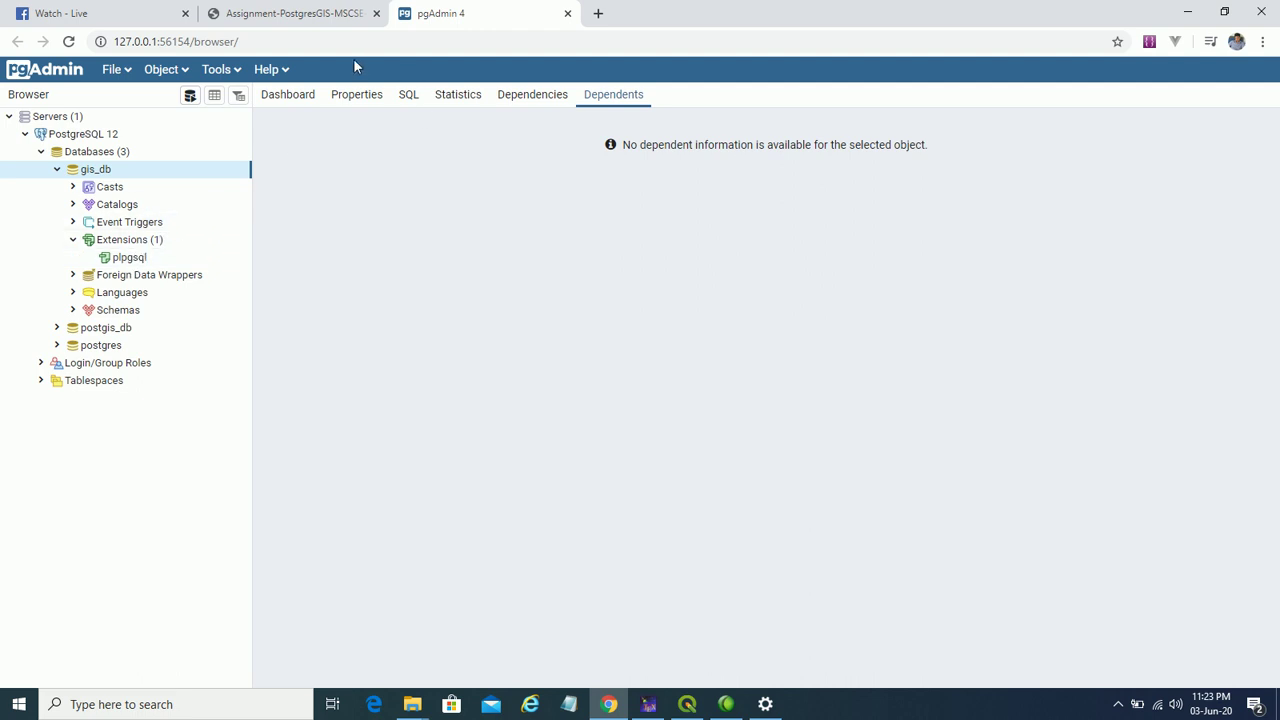
- Copy 'CREATE EXTENSION postgis;' from the assignment PDF into a gis_db Query Tool
{"action": "left_click", "coordinate": [190, 96]}
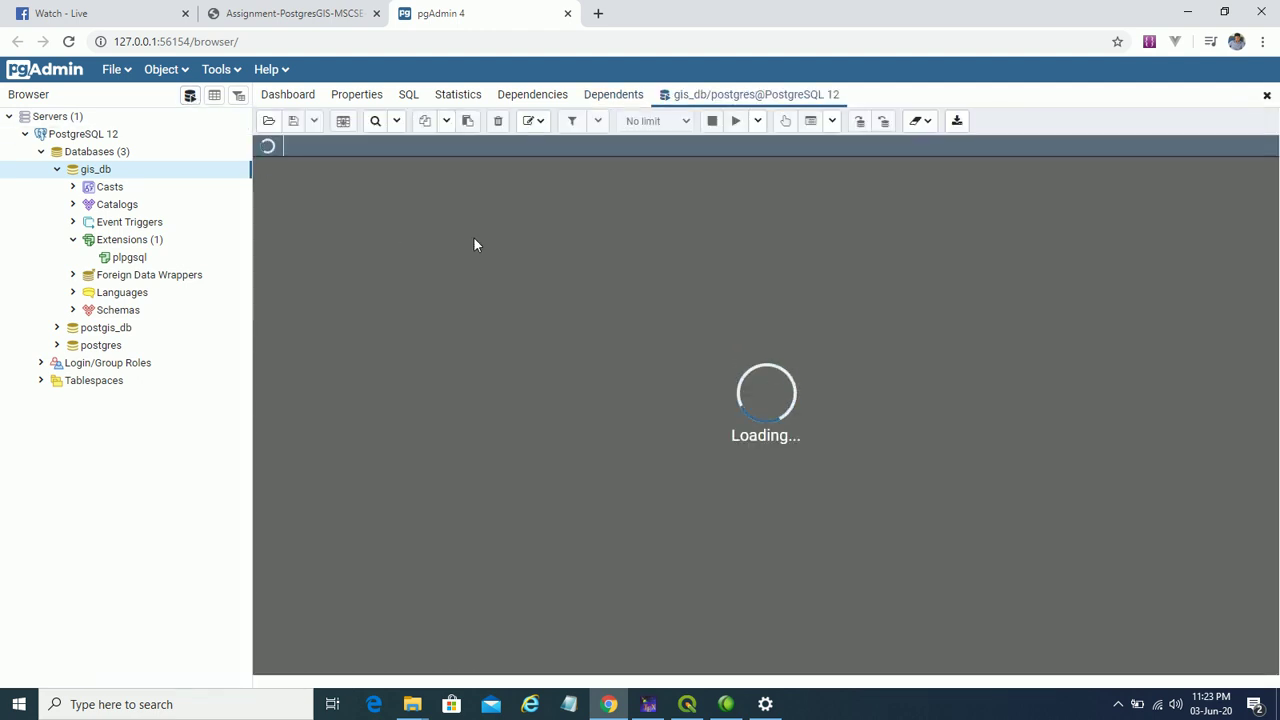
{"action": "left_click", "coordinate": [314, 16]}
{"action": "left_click_drag", "start_coordinate": [290, 587], "coordinate": [585, 583]}
{"action": "right_click", "coordinate": [570, 585]}
{"action": "left_click", "coordinate": [628, 452]}
{"action": "left_click", "coordinate": [440, 13]}
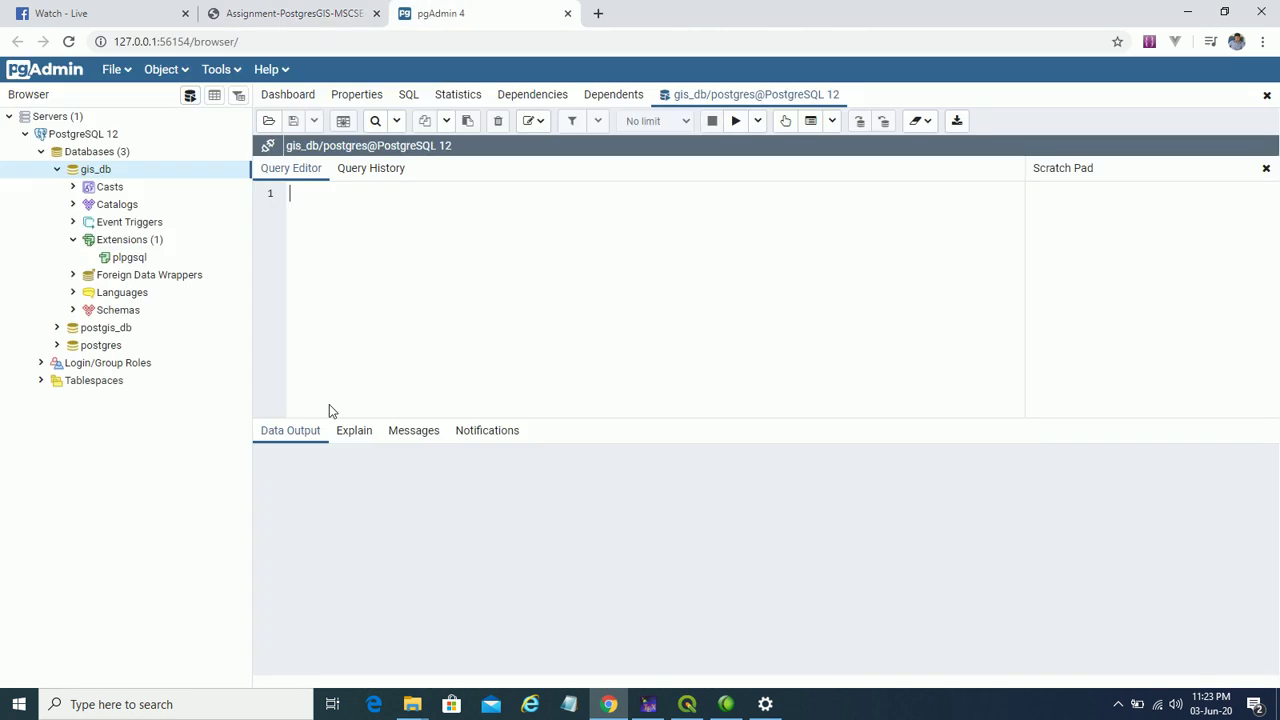
{"action": "key", "text": "ctrl+v"}
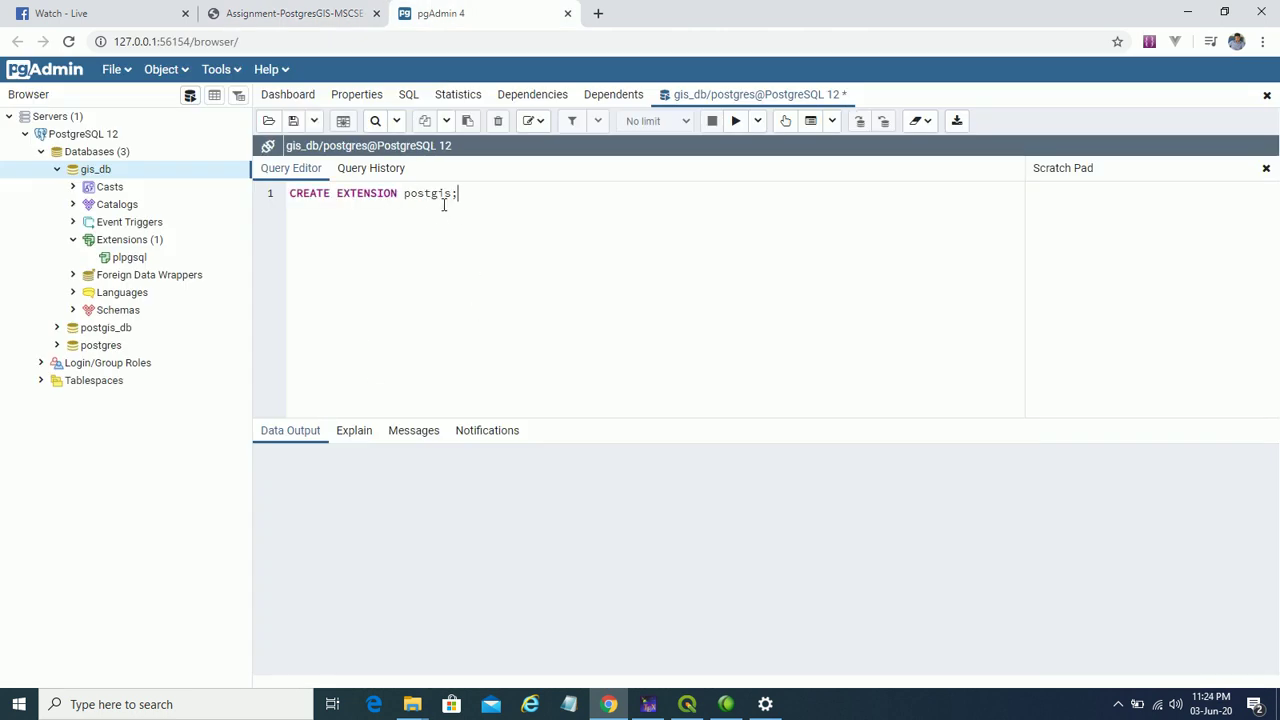
- Run the CREATE EXTENSION postgis command and refresh gis_db to show the postgis extension
{"action": "left_click_drag", "start_coordinate": [480, 190], "coordinate": [290, 172]}
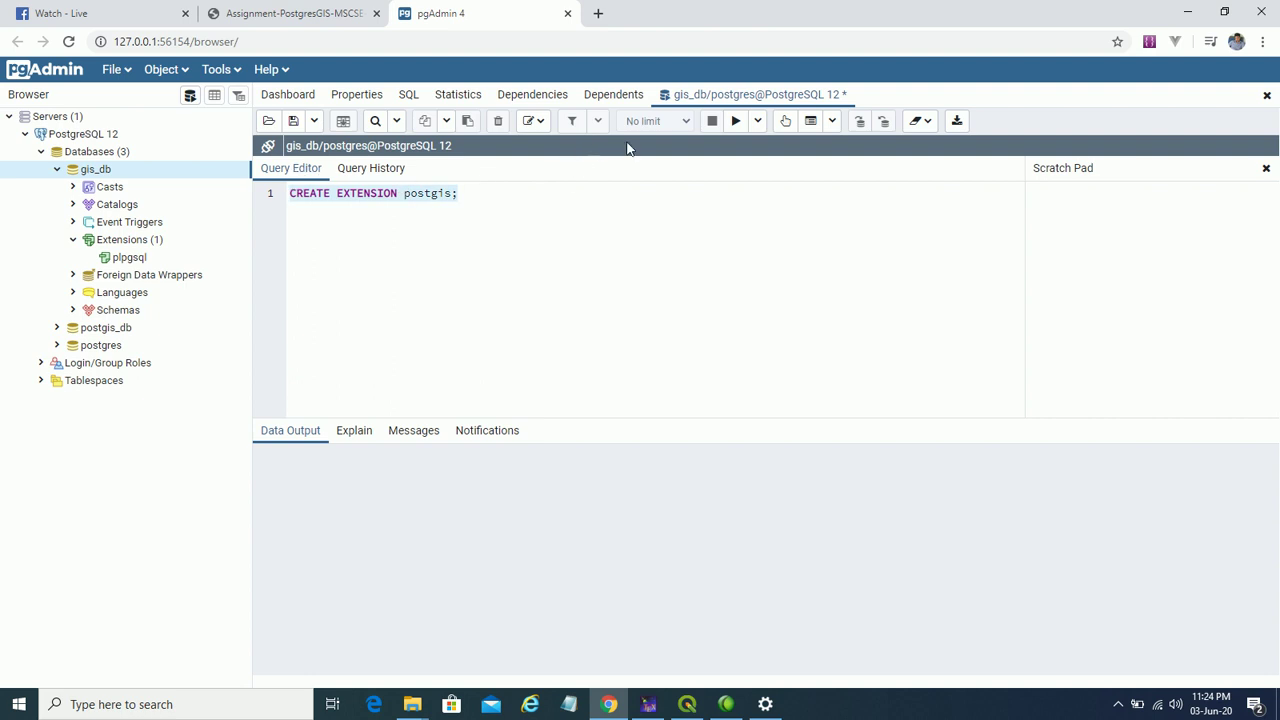
{"action": "left_click", "coordinate": [736, 121]}
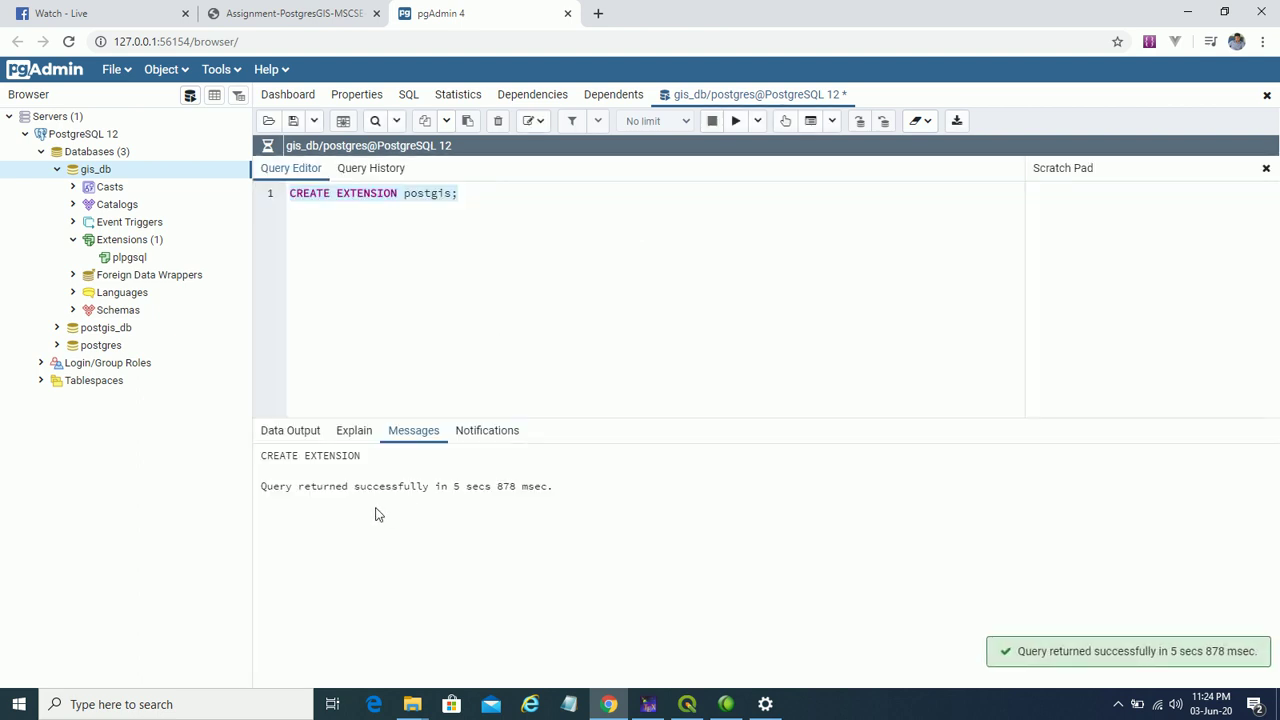
{"action": "right_click", "coordinate": [103, 172]}
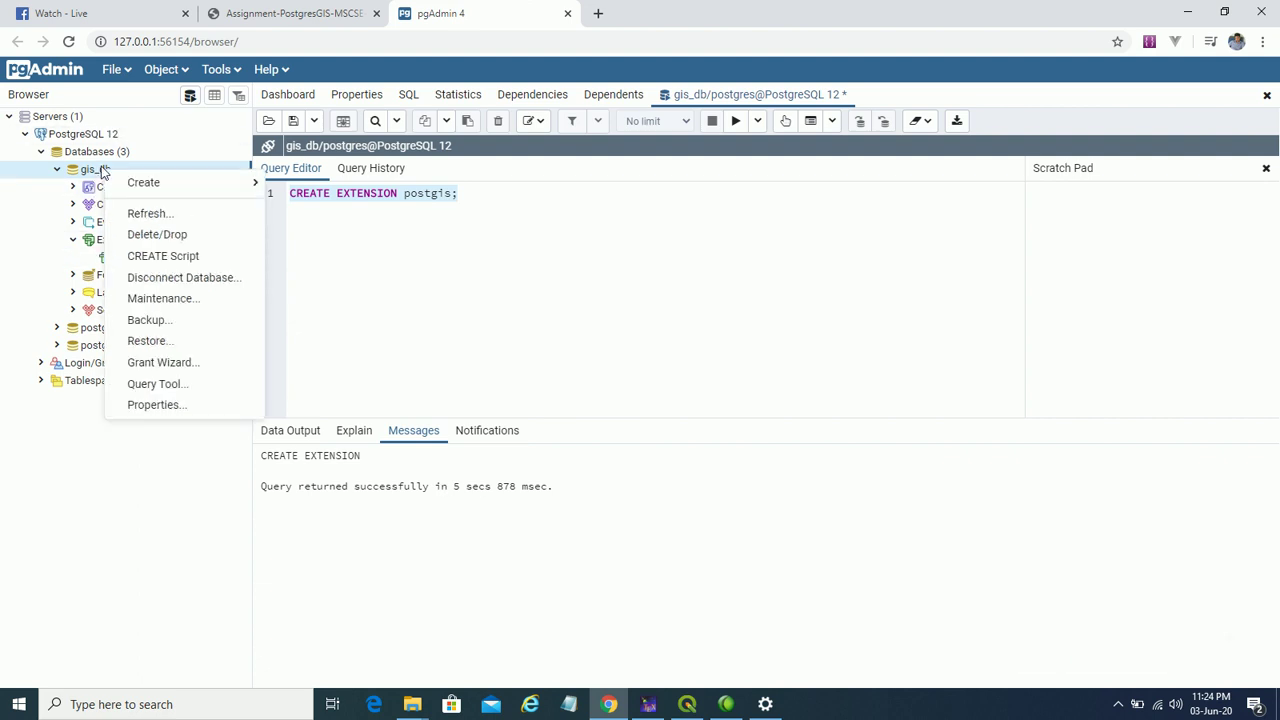
{"action": "left_click", "coordinate": [174, 221]}
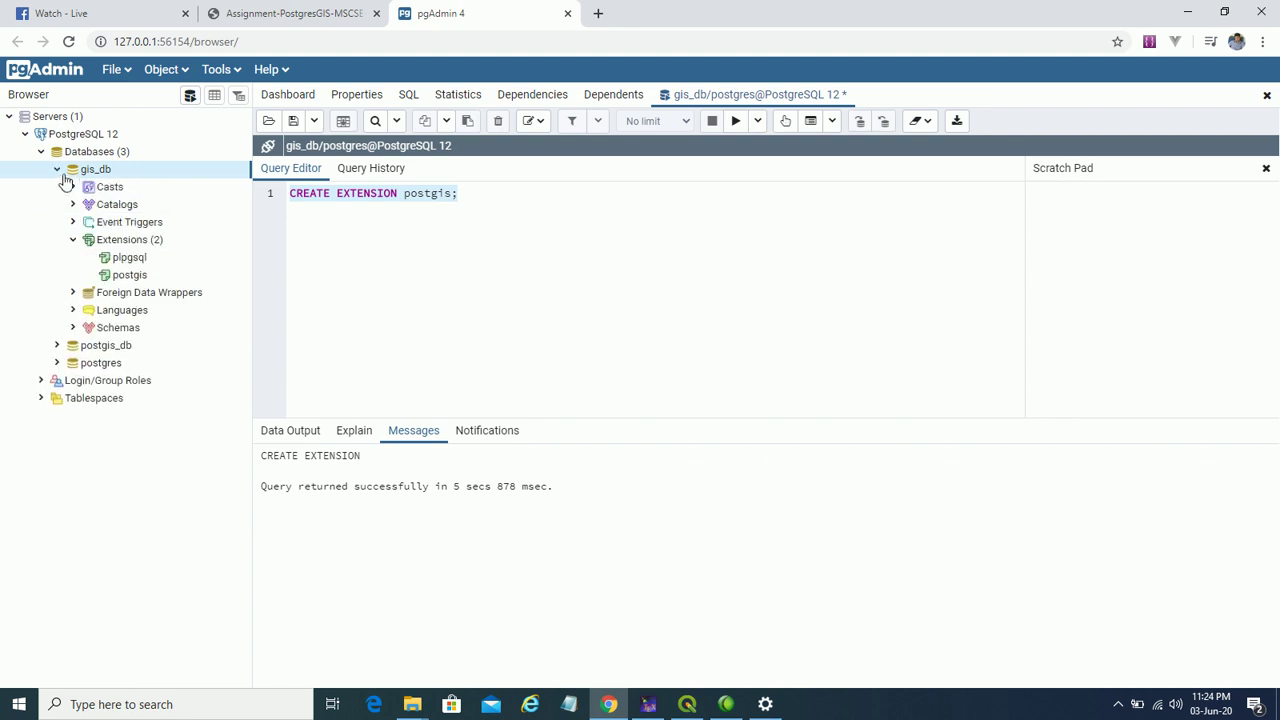
{"action": "left_click", "coordinate": [124, 280]}
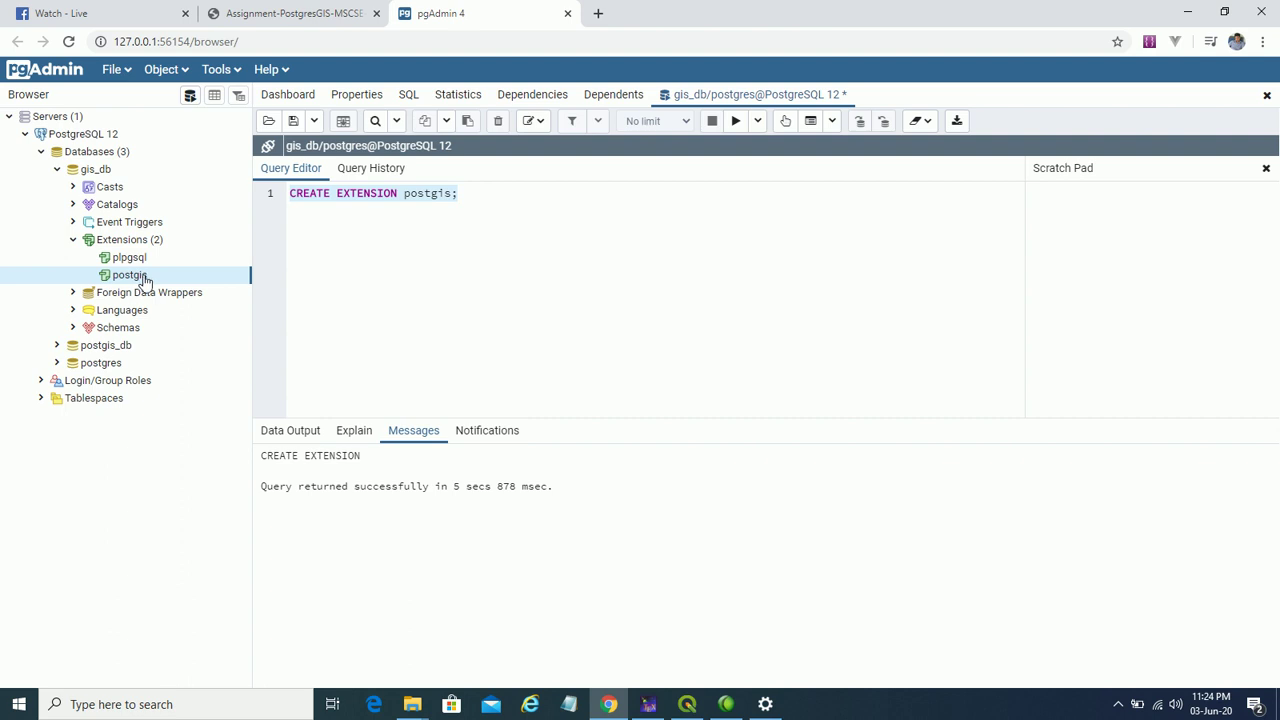
- Review the next step in the assignment PDF, then glance back at pgAdmin
{"action": "left_click", "coordinate": [306, 17]}
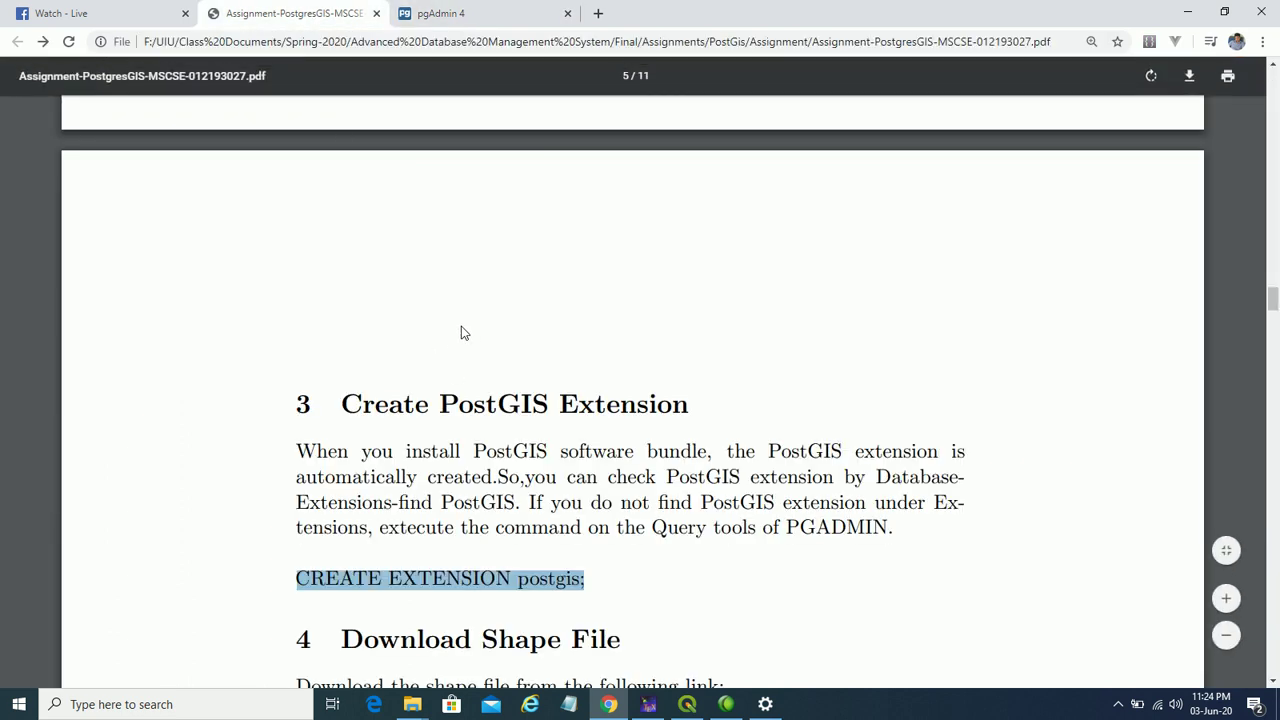
{"action": "scroll", "coordinate": [461, 333], "scroll_direction": "down", "scroll_amount": 4}
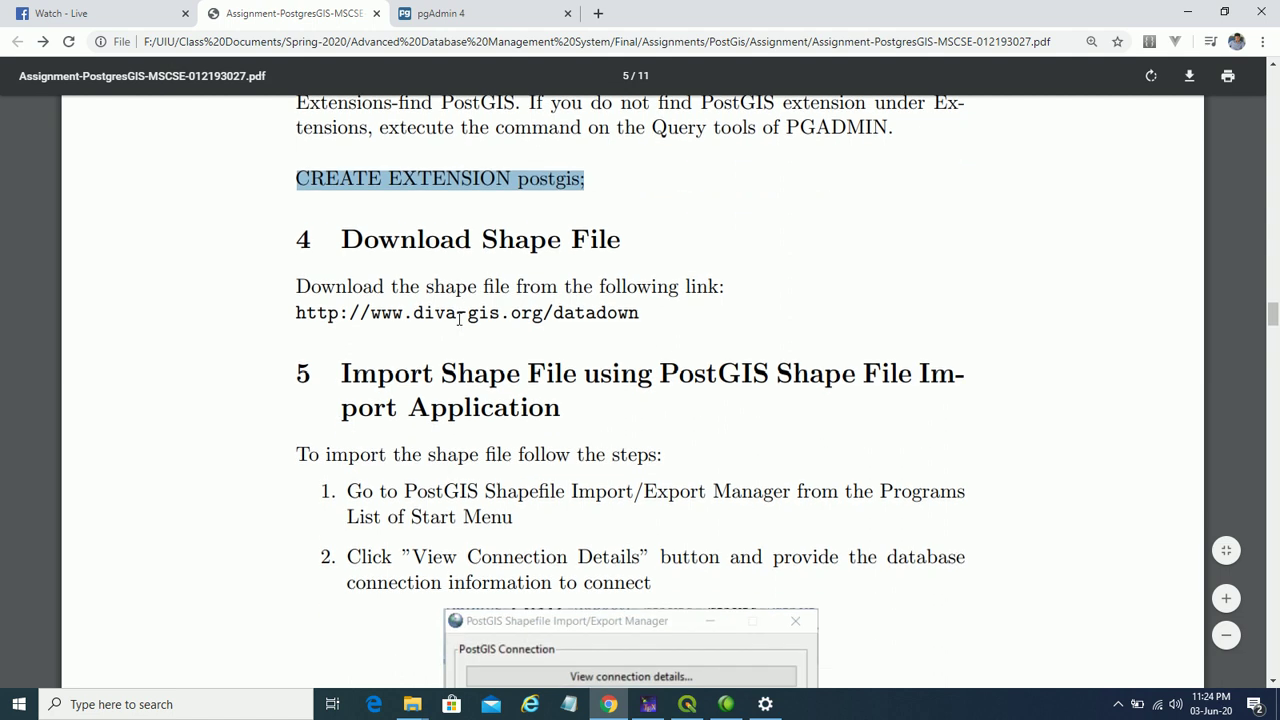
{"action": "scroll", "coordinate": [458, 318], "scroll_direction": "up", "scroll_amount": 2}
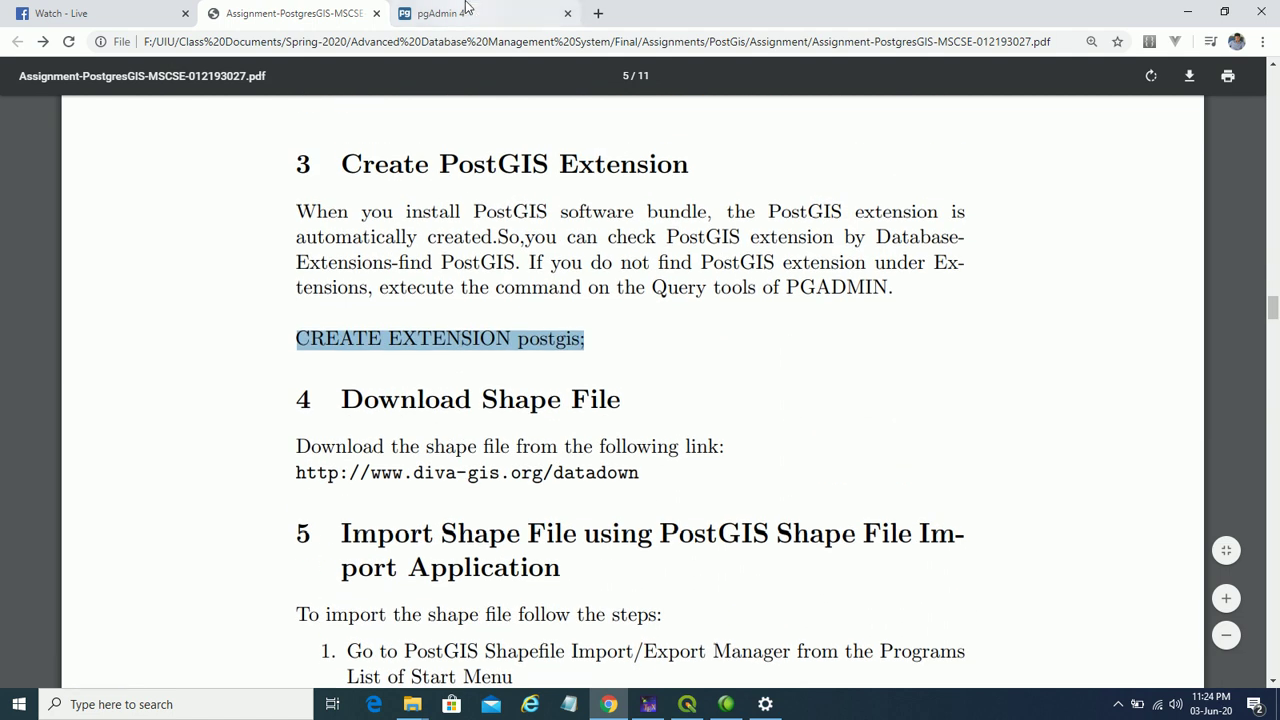
{"action": "left_click", "coordinate": [465, 8]}
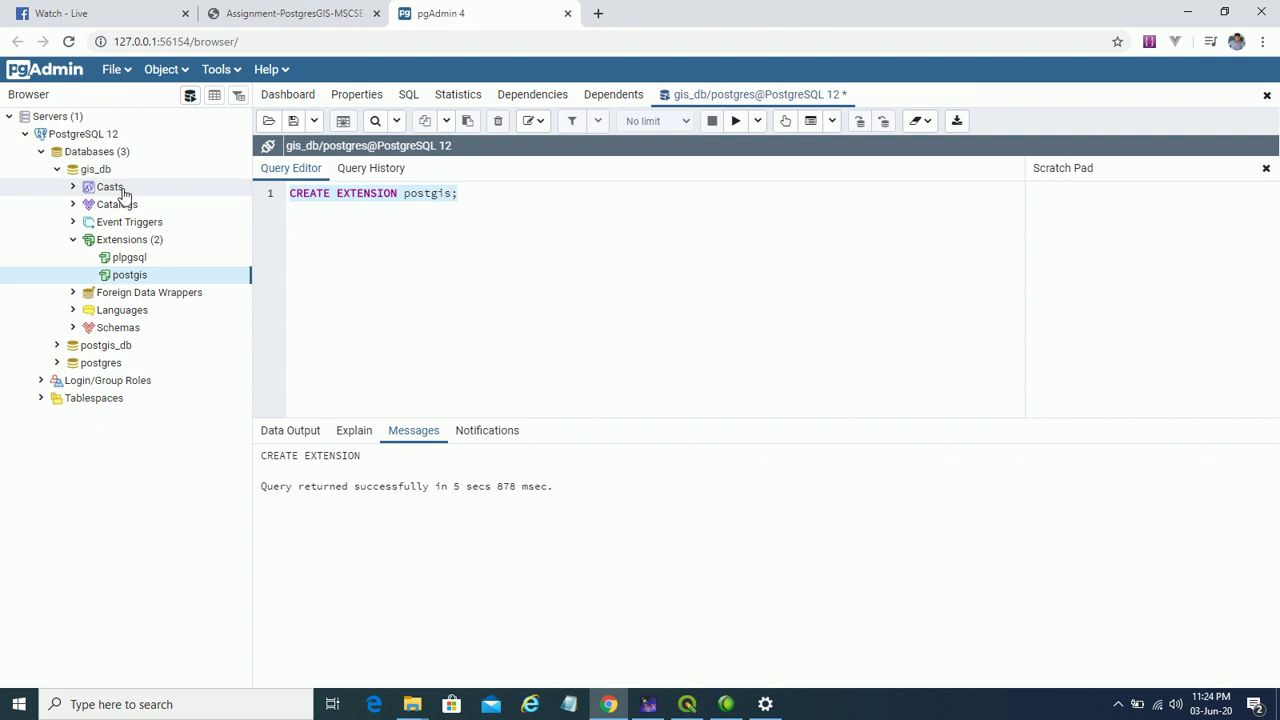
- Open the PDF's diva-gis.org/datadown link in a new Chrome tab and view it
{"action": "left_click", "coordinate": [338, 14]}
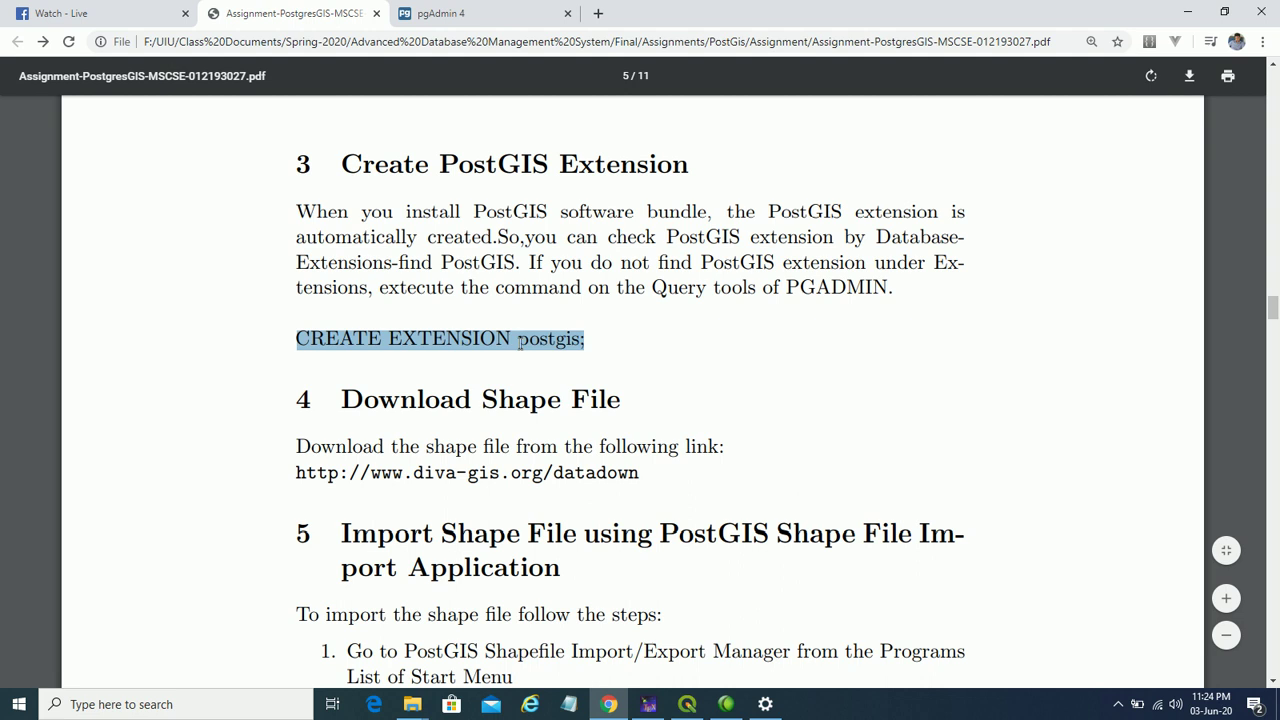
{"action": "scroll", "coordinate": [519, 343], "scroll_direction": "down", "scroll_amount": 2}
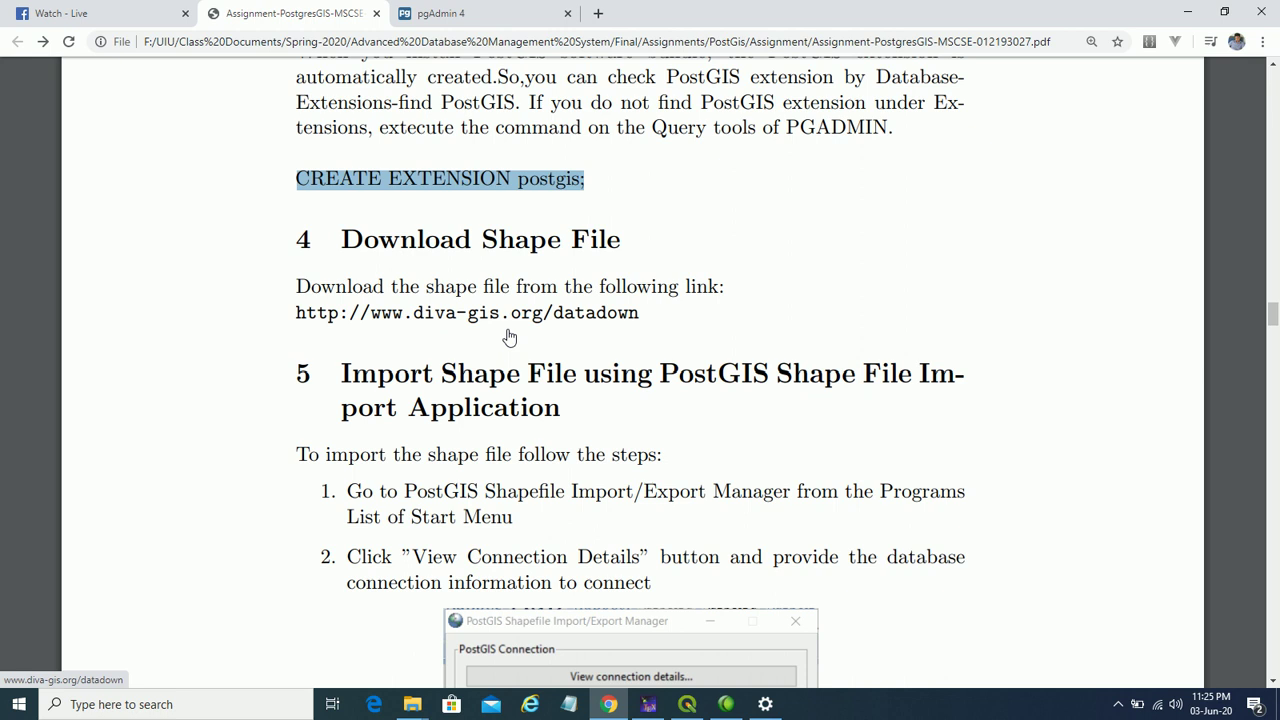
{"action": "right_click", "coordinate": [306, 316]}
{"action": "left_click", "coordinate": [338, 328]}
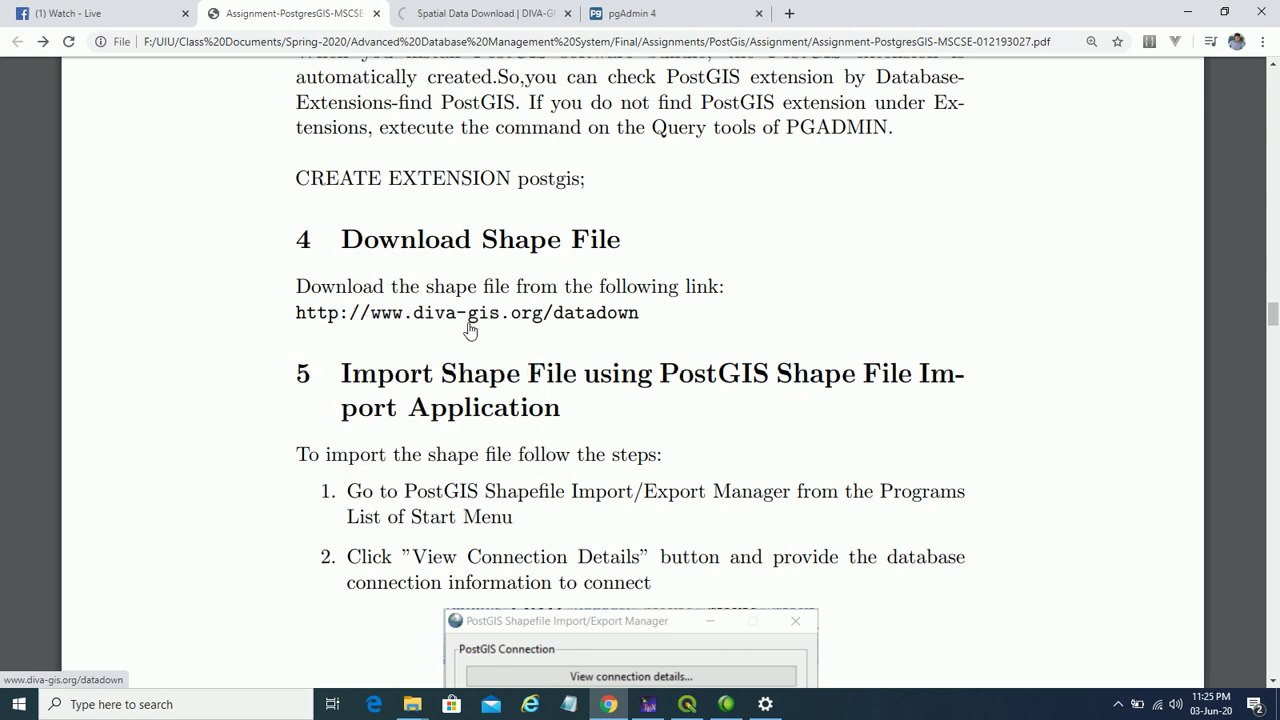
{"action": "left_click", "coordinate": [456, 13]}
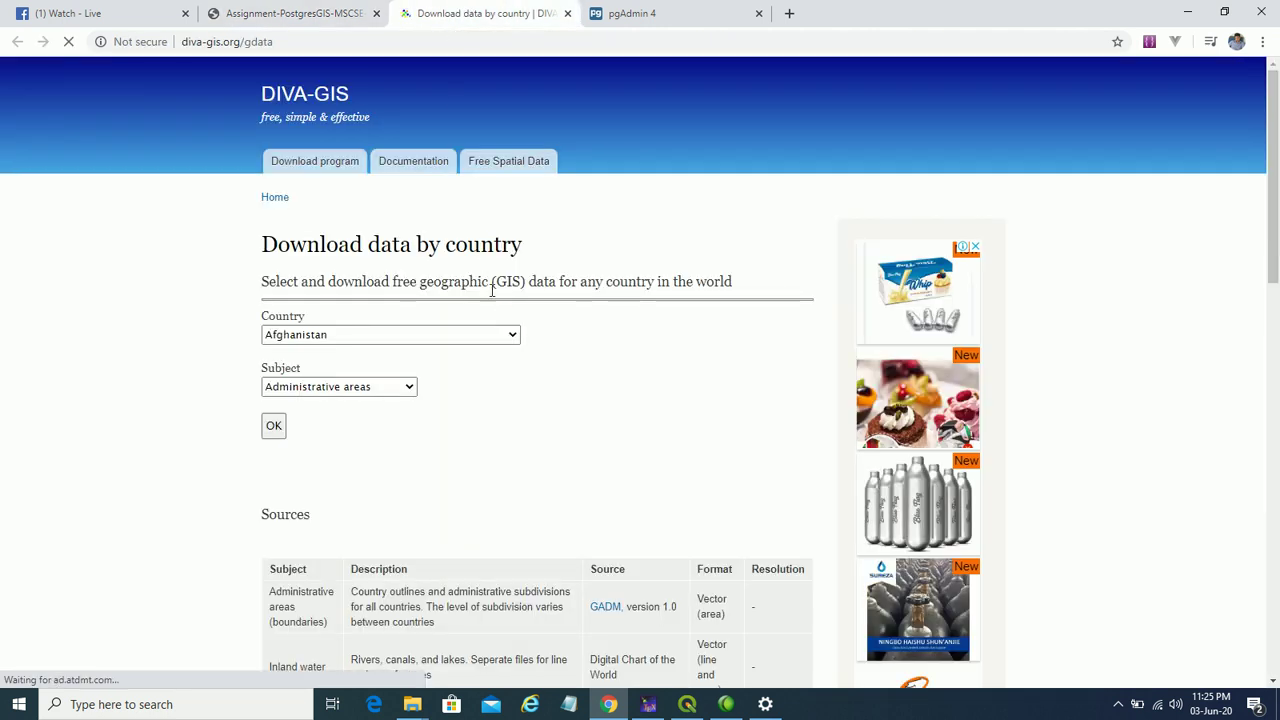
- Choose Bahrain in the DIVA-GIS Country dropdown
{"action": "scroll", "coordinate": [509, 340], "scroll_direction": "down", "scroll_amount": 2}
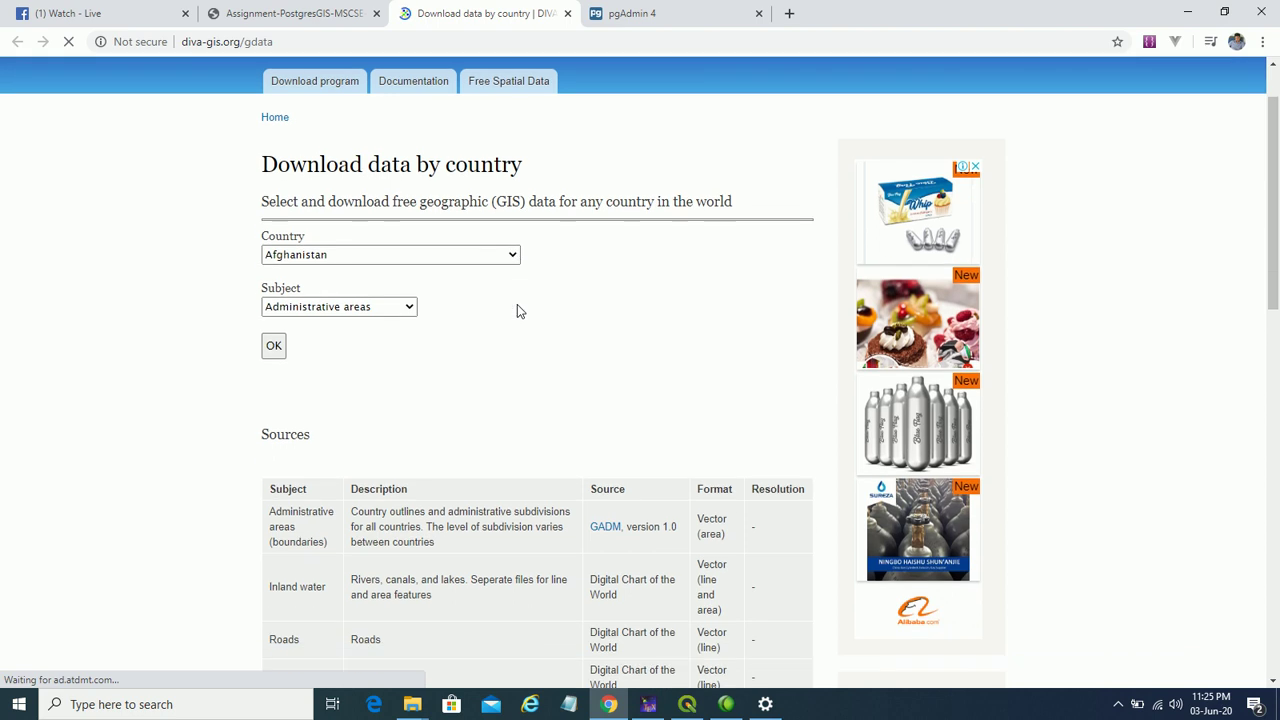
{"action": "left_click", "coordinate": [511, 254]}
{"action": "left_click", "coordinate": [509, 252]}
{"action": "left_click", "coordinate": [509, 252]}
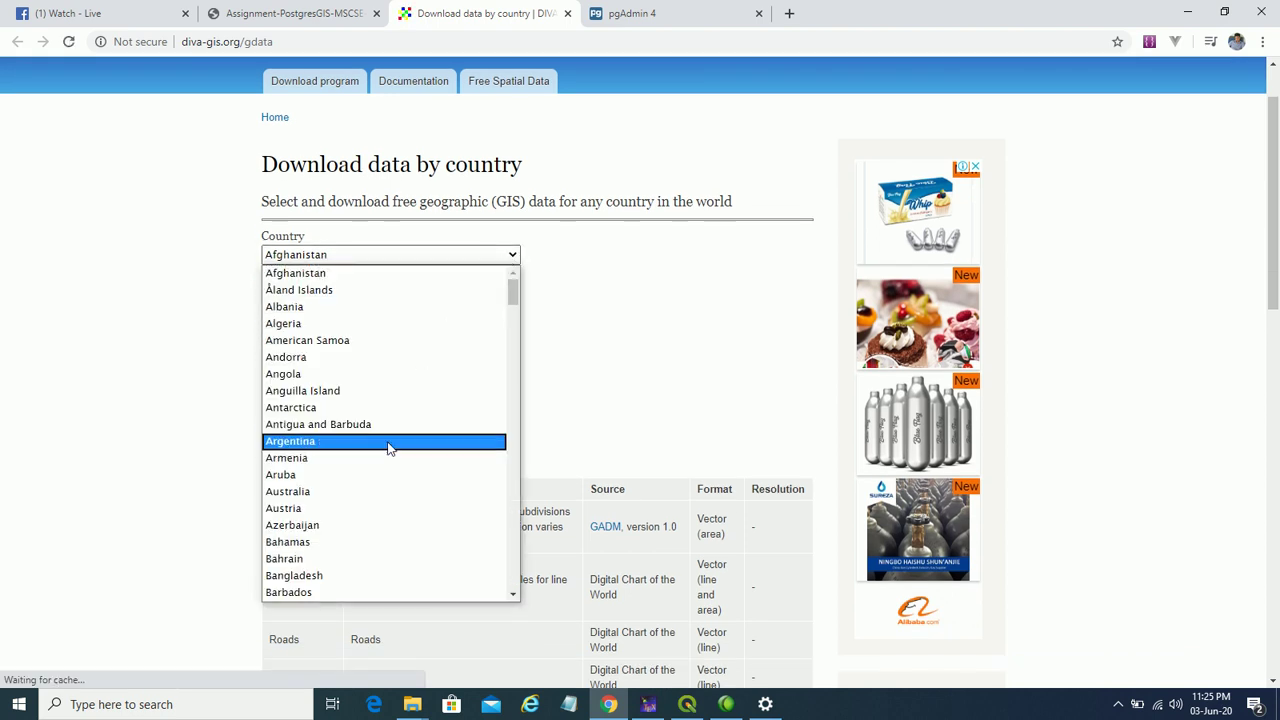
{"action": "scroll", "coordinate": [385, 441], "scroll_direction": "down", "scroll_amount": 3}
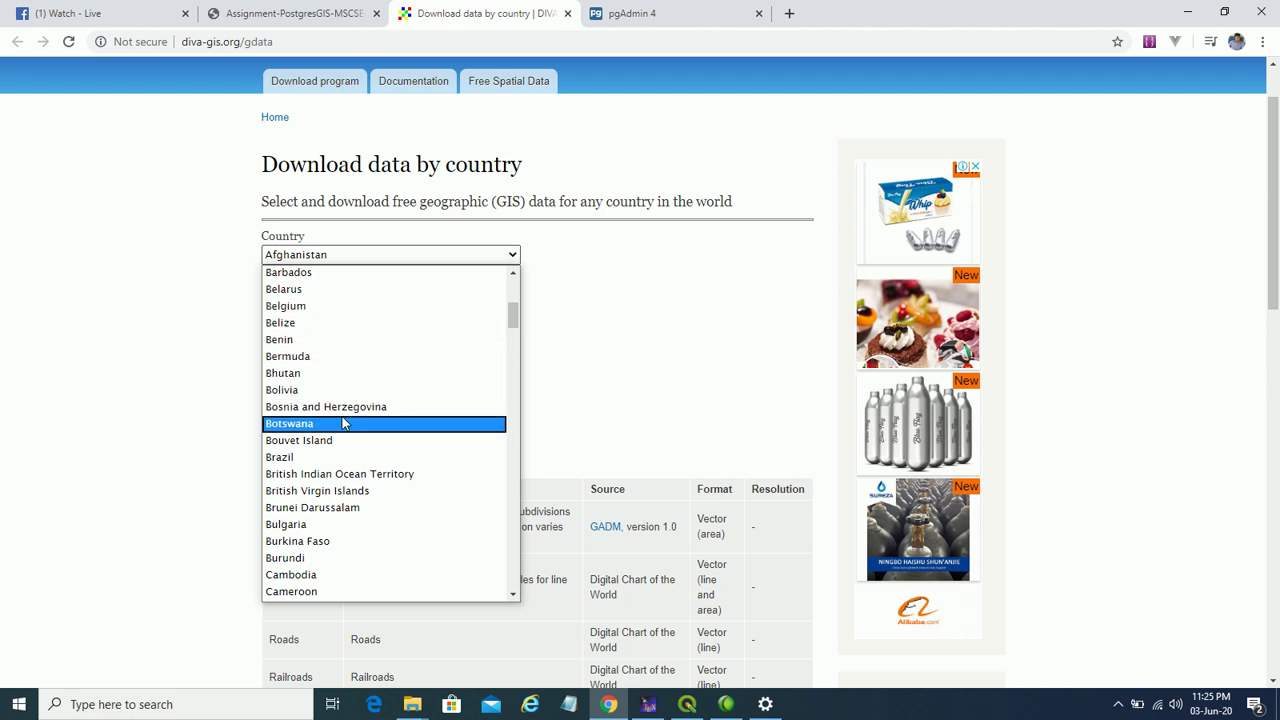
{"action": "scroll", "coordinate": [335, 345], "scroll_direction": "up", "scroll_amount": 3}
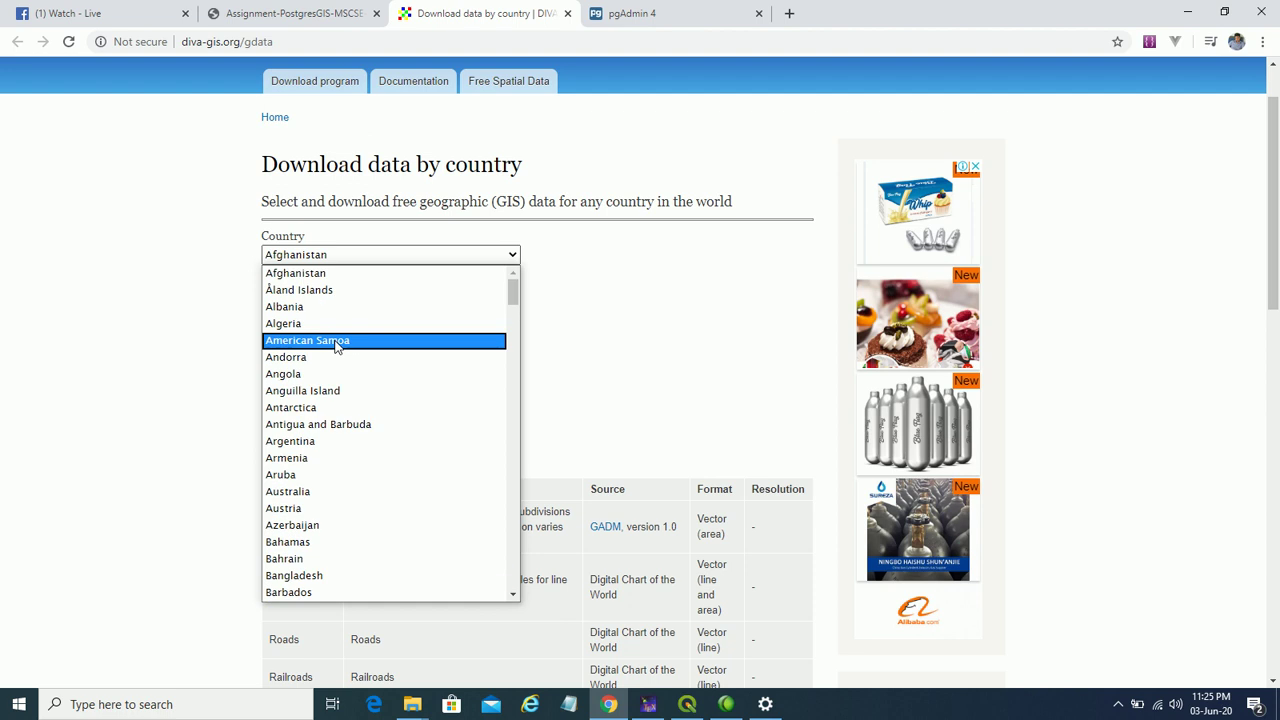
{"action": "left_click", "coordinate": [316, 558]}
- Keep Administrative areas as the subject and bring up the Assignment folder window
{"action": "left_click", "coordinate": [375, 314]}
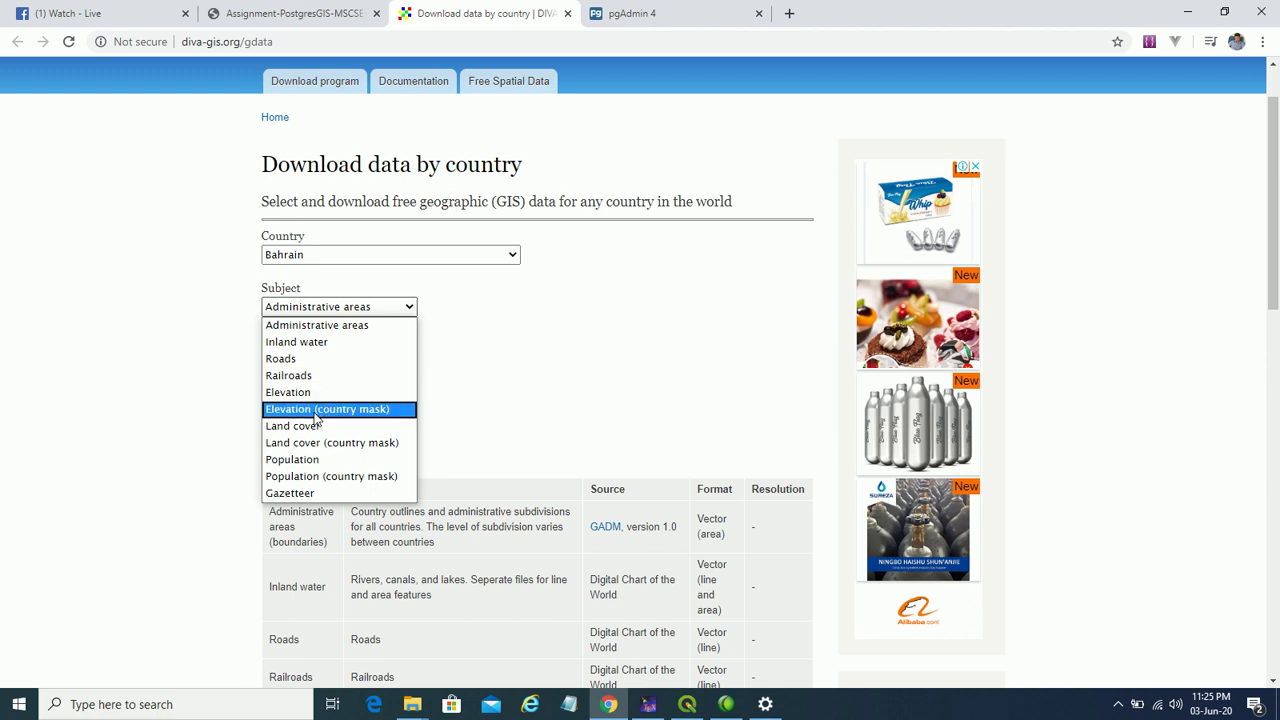
{"action": "left_click", "coordinate": [553, 301]}
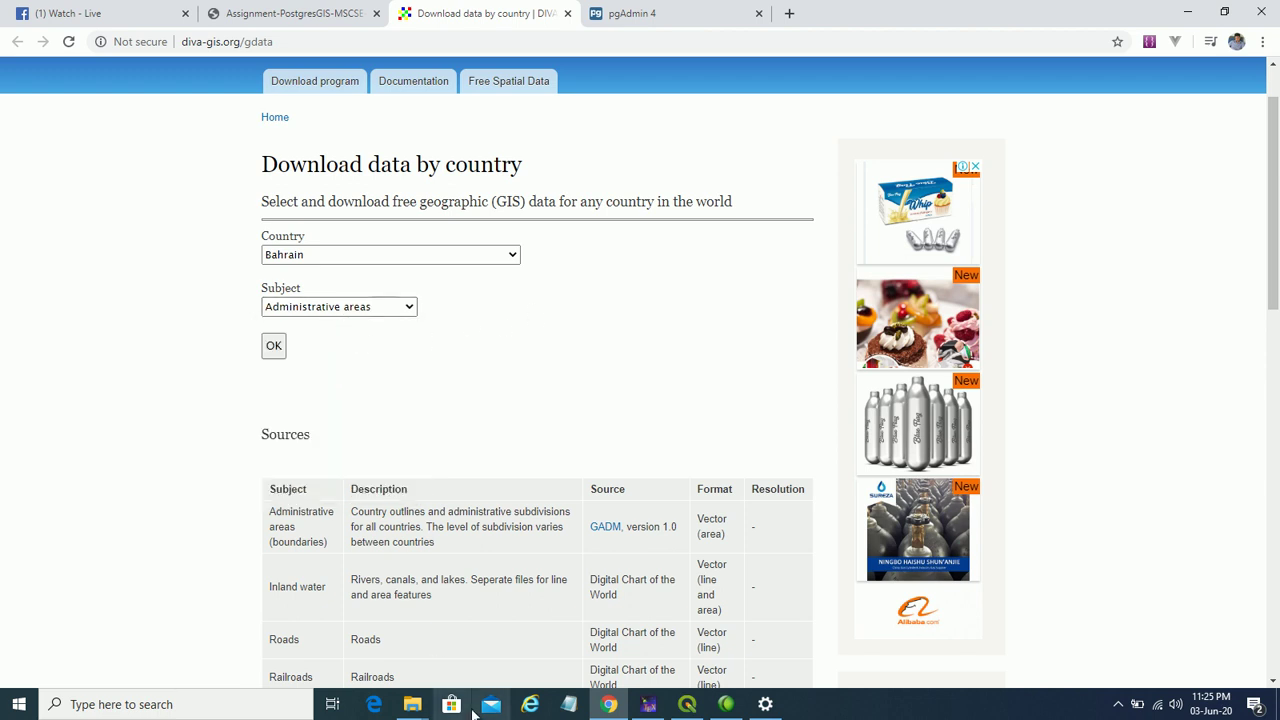
{"action": "left_click", "coordinate": [412, 704]}
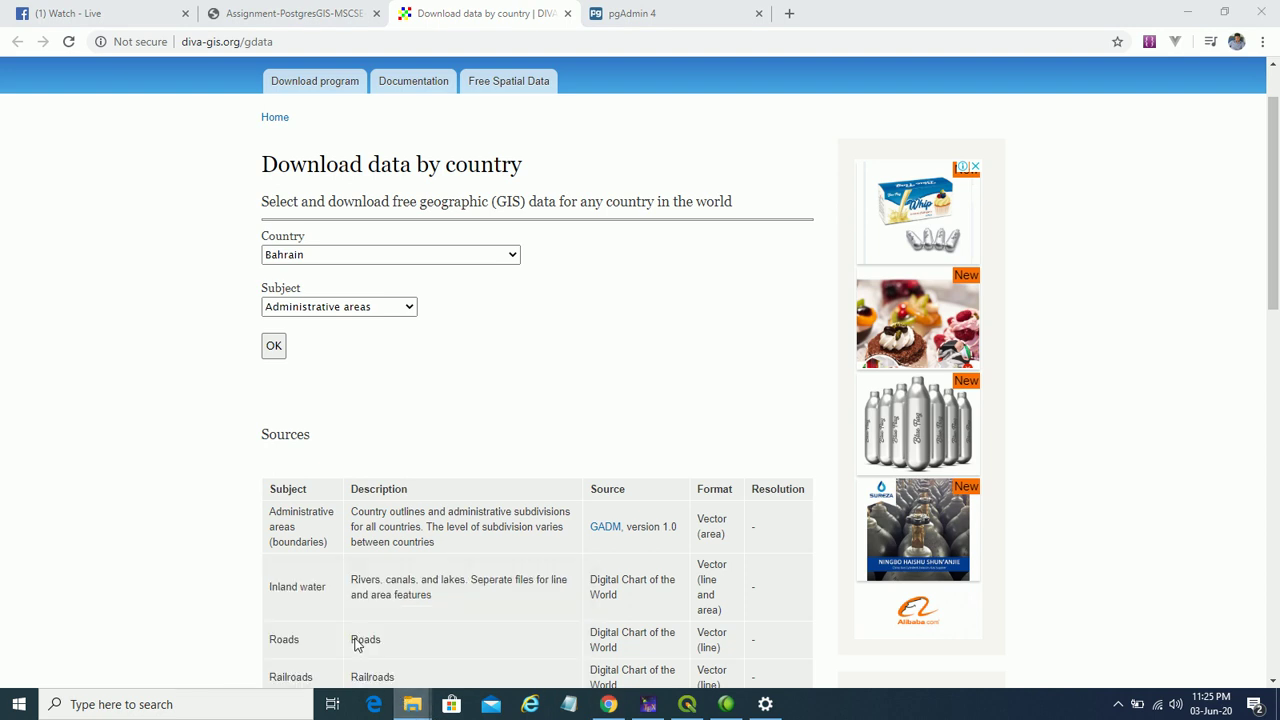
{"action": "left_click", "coordinate": [362, 645]}
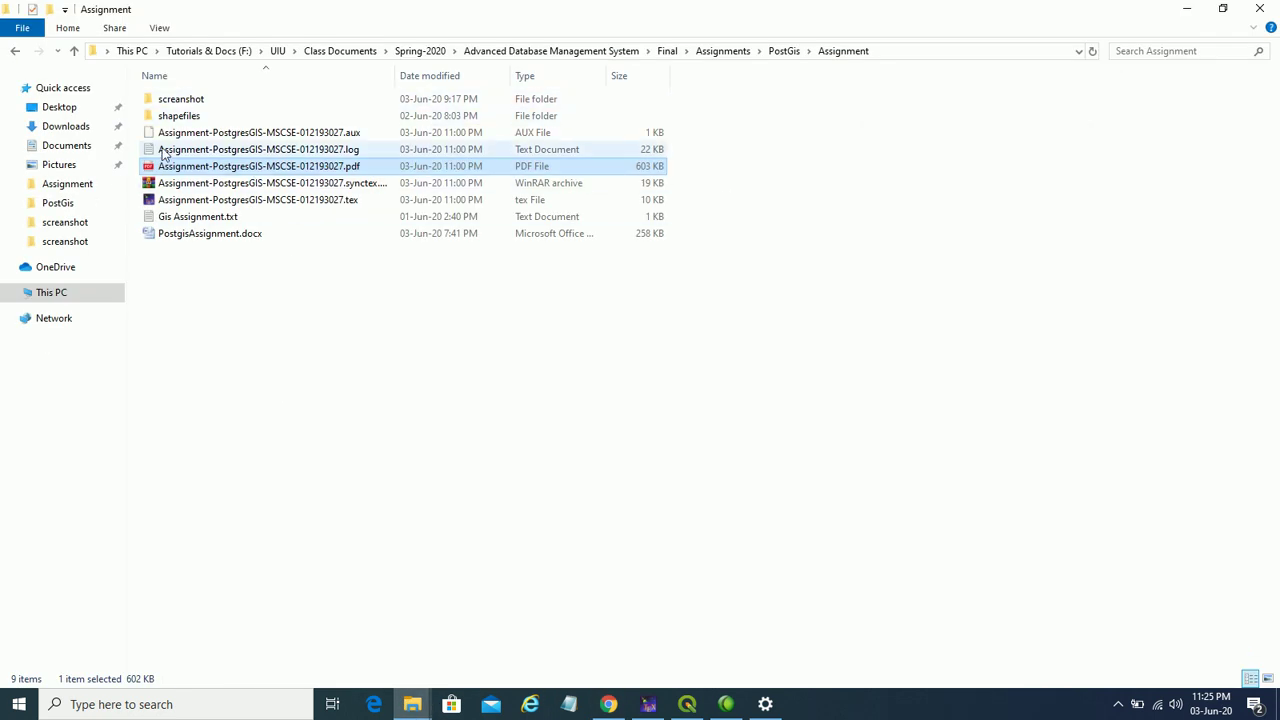
- Open shapefiles\BGD_rds, select BGD_roads.shp, and minimize File Explorer
{"action": "left_click", "coordinate": [183, 115]}
{"action": "double_click", "coordinate": [198, 115]}
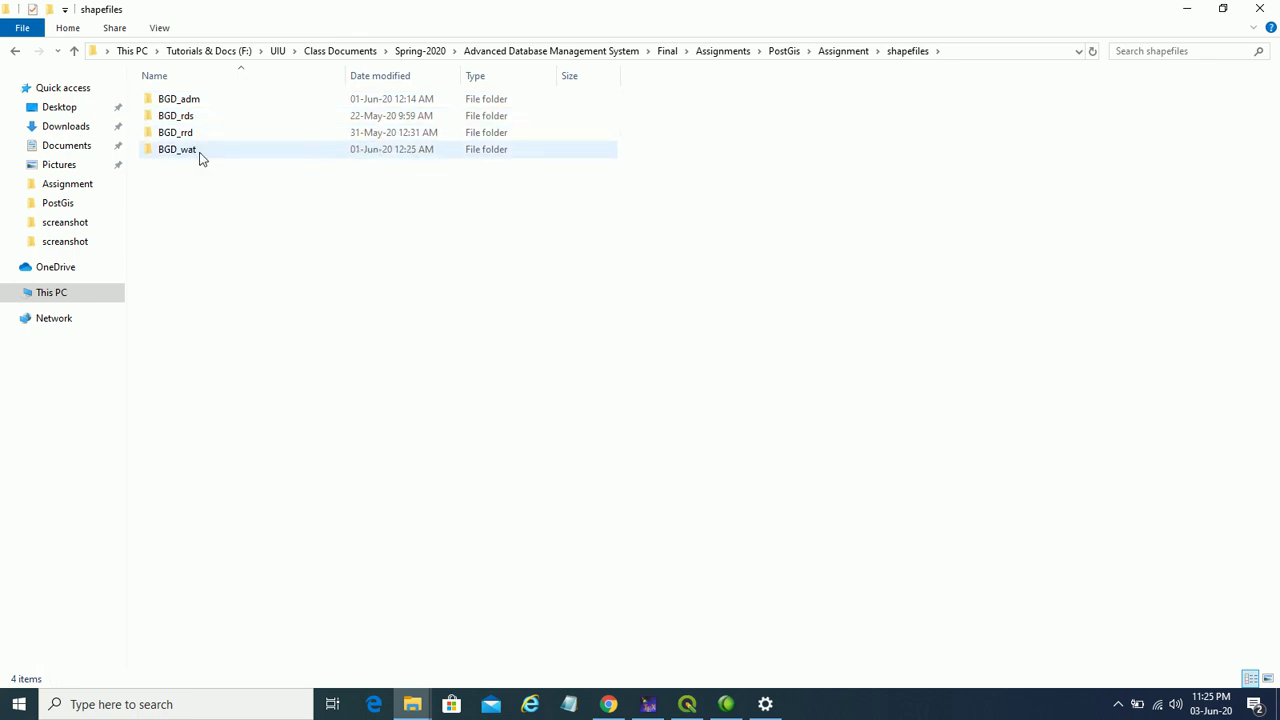
{"action": "left_click", "coordinate": [199, 149]}
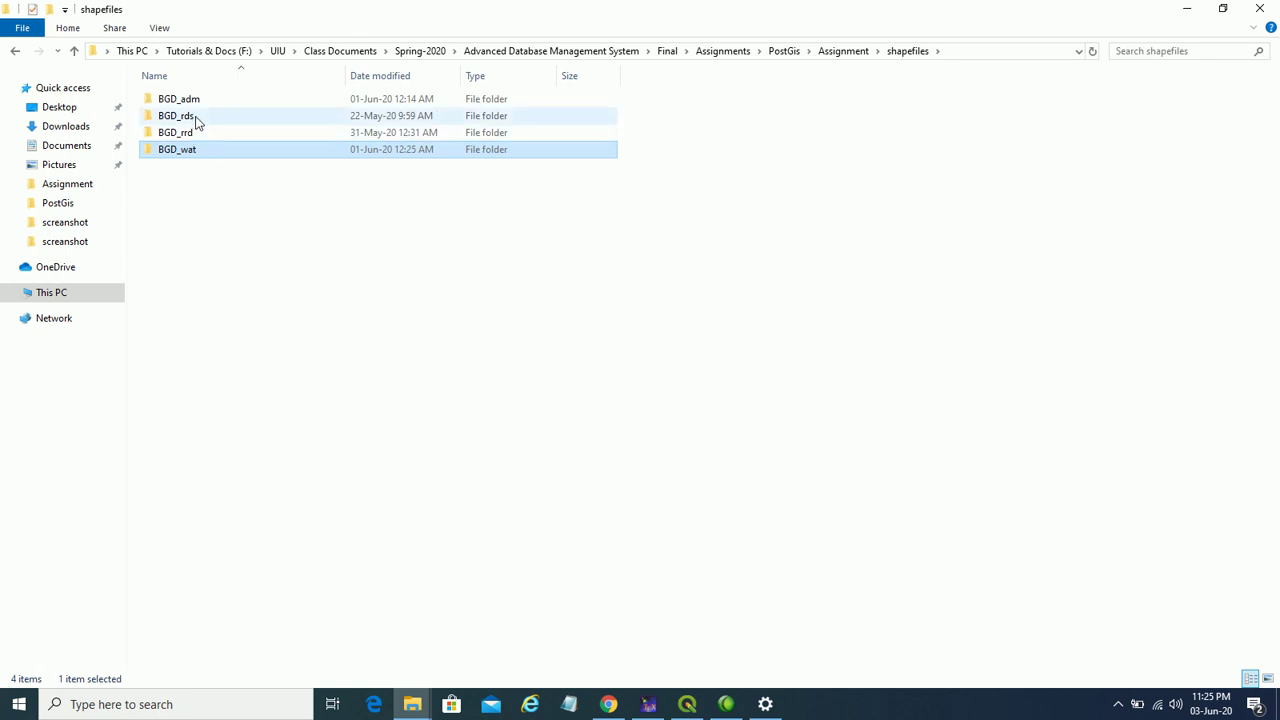
{"action": "double_click", "coordinate": [196, 118]}
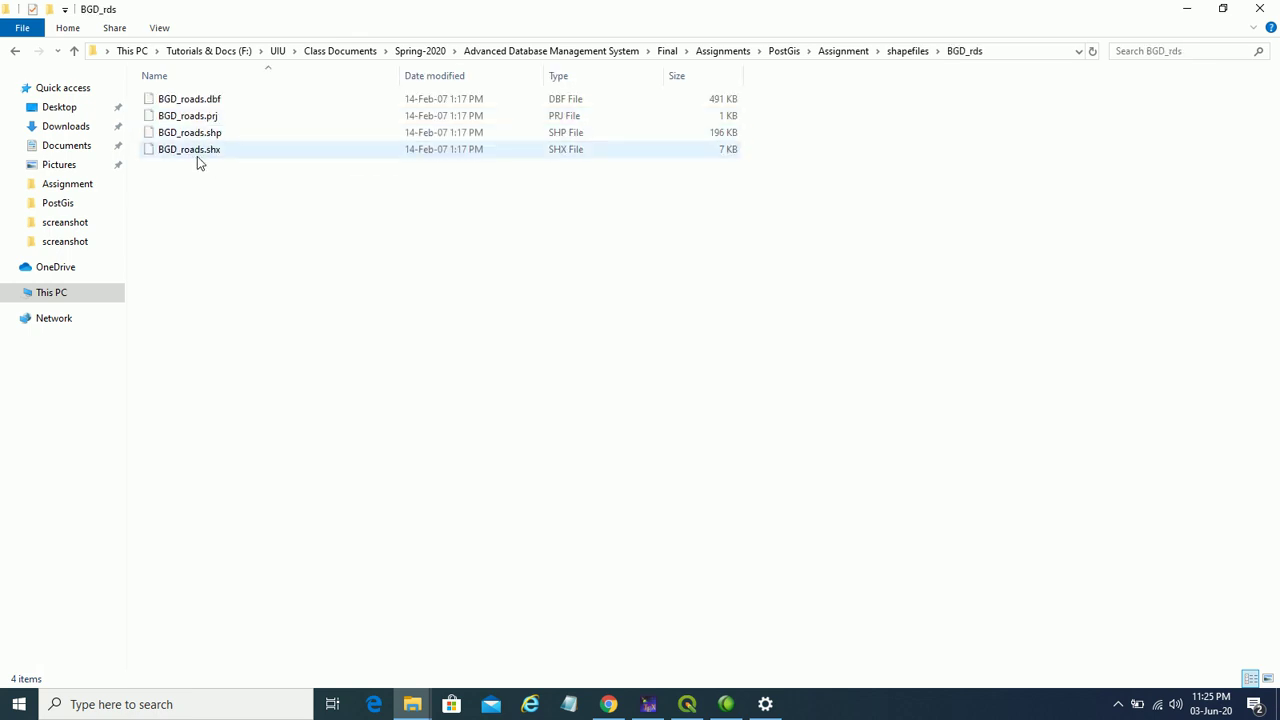
{"action": "left_click", "coordinate": [208, 144]}
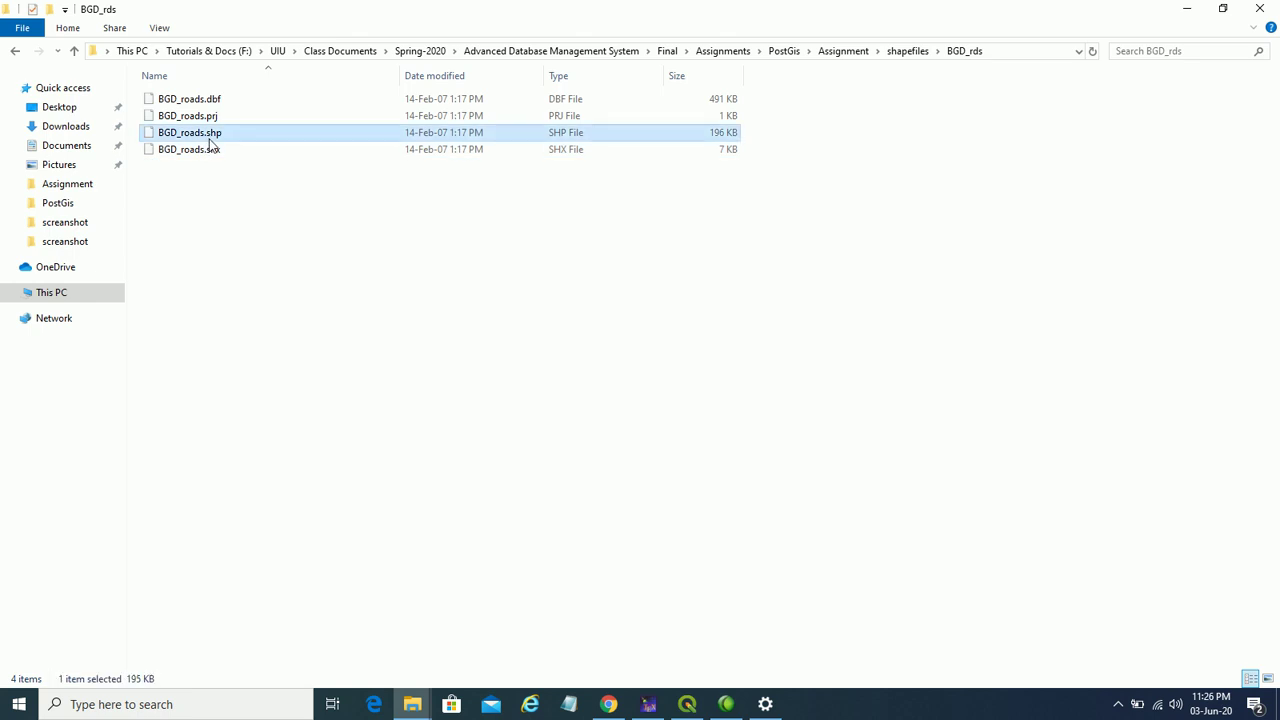
{"action": "left_click", "coordinate": [1190, 14]}
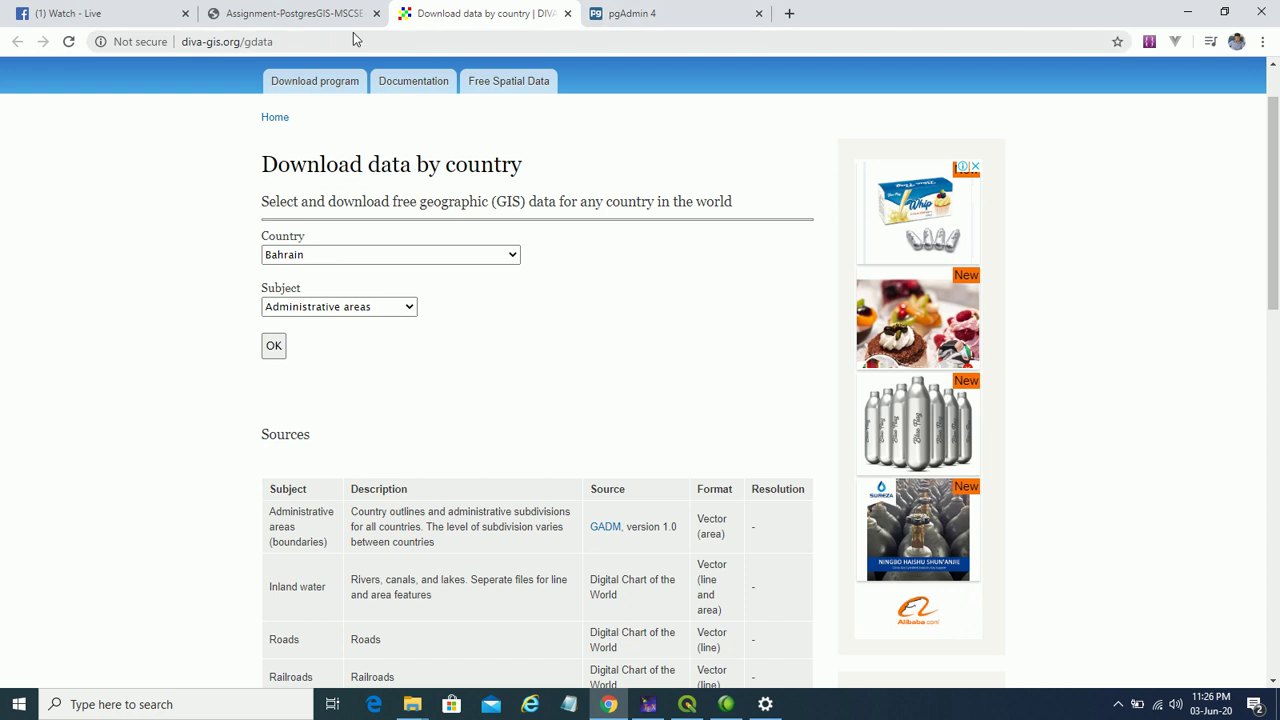
- Scroll the assignment PDF to section 5 on the PostGIS Shape File Import Application
{"action": "left_click", "coordinate": [275, 14]}
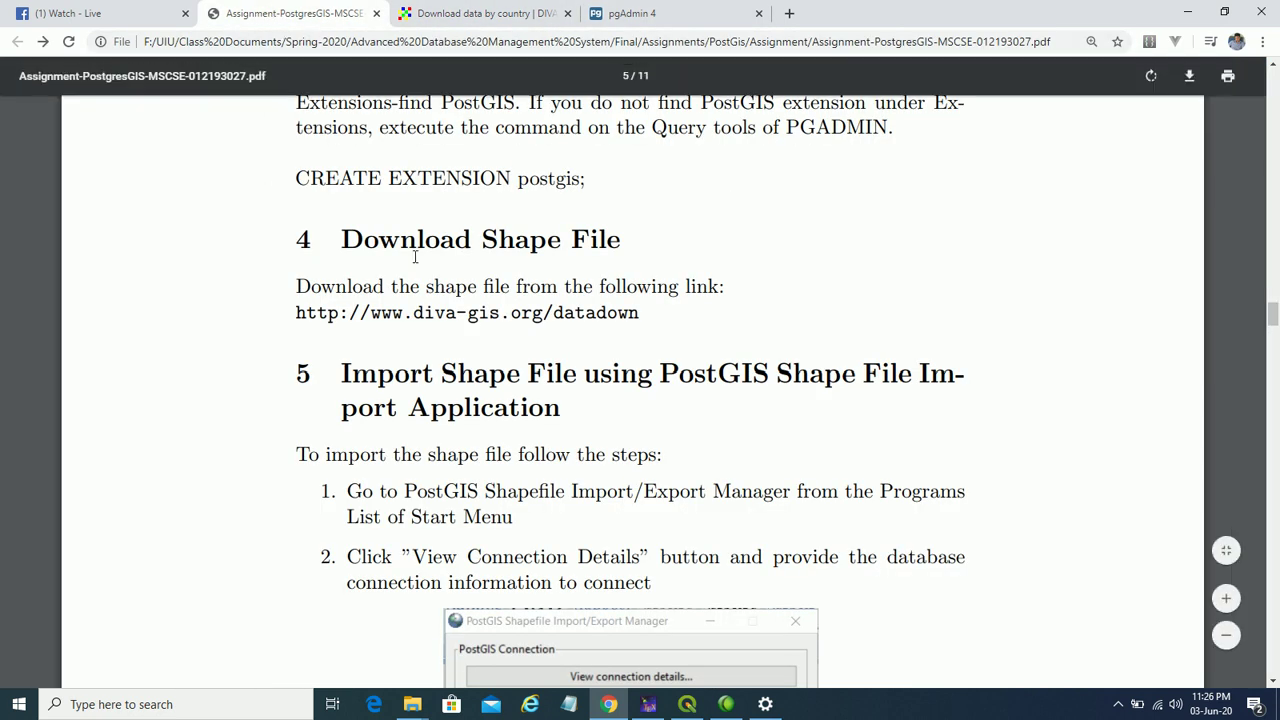
{"action": "scroll", "coordinate": [430, 283], "scroll_direction": "down", "scroll_amount": 2}
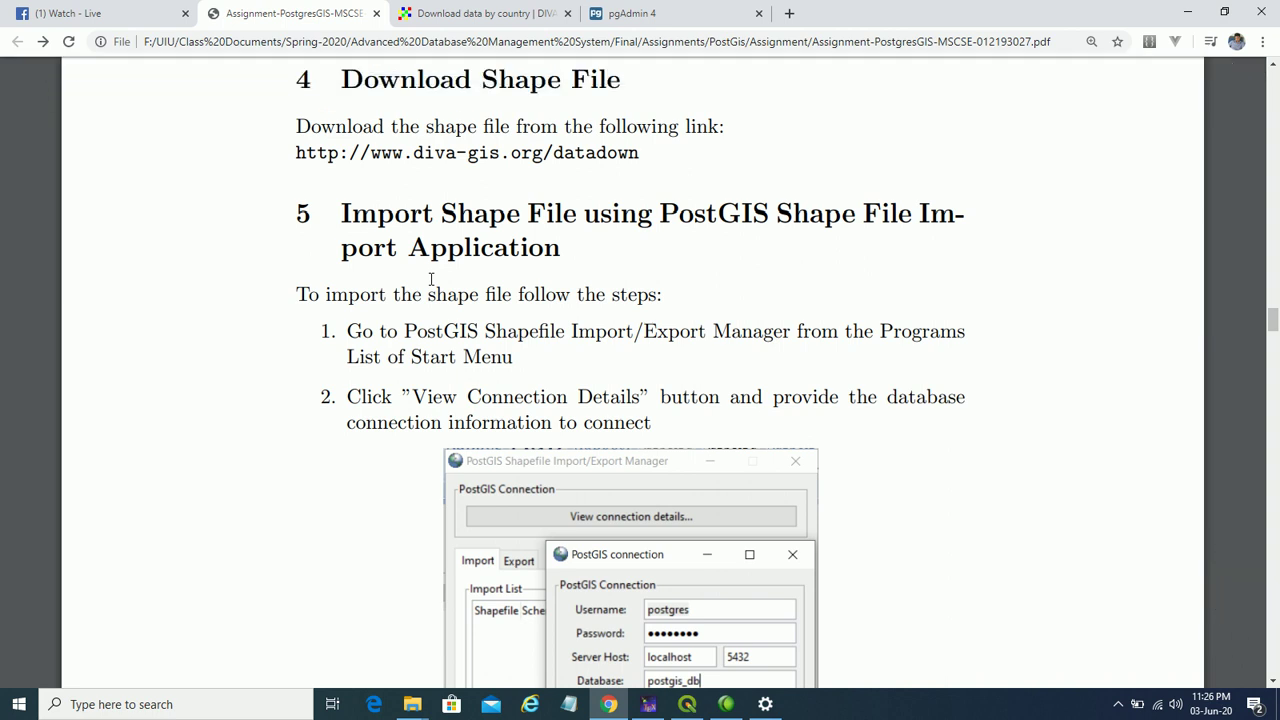
{"action": "scroll", "coordinate": [431, 279], "scroll_direction": "down", "scroll_amount": 1}
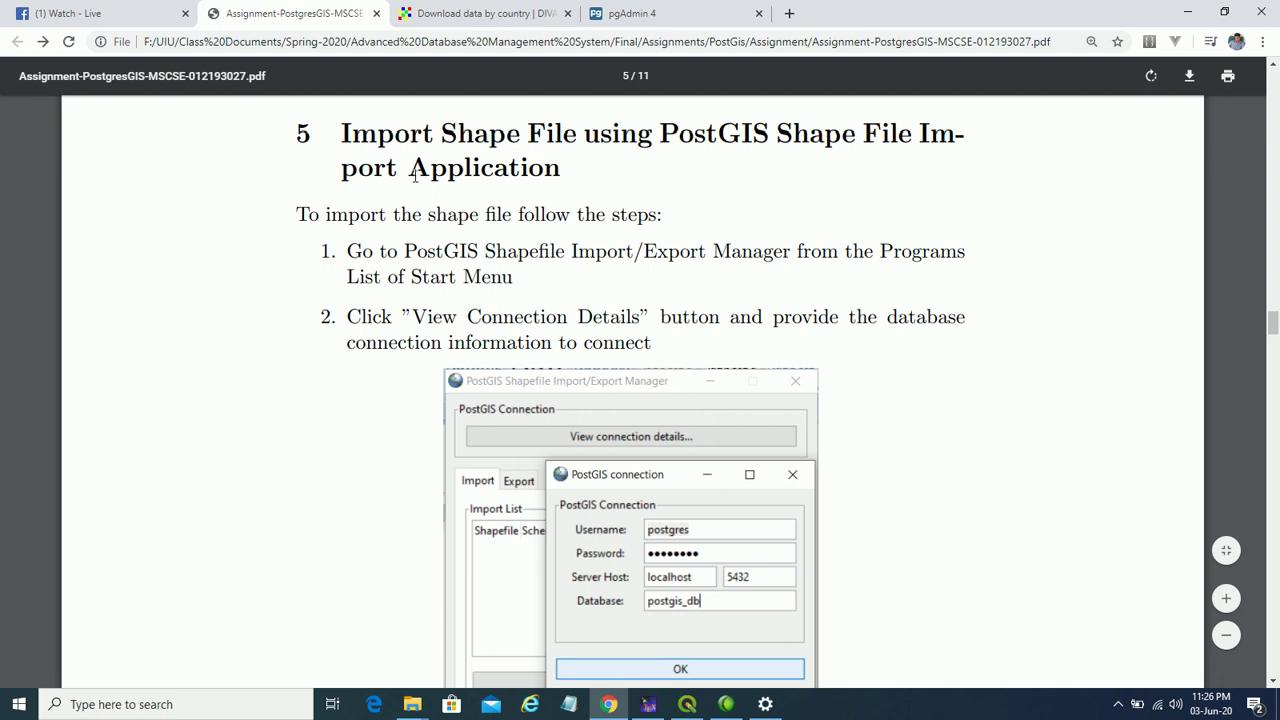
{"action": "left_click_drag", "start_coordinate": [415, 170], "coordinate": [508, 162]}
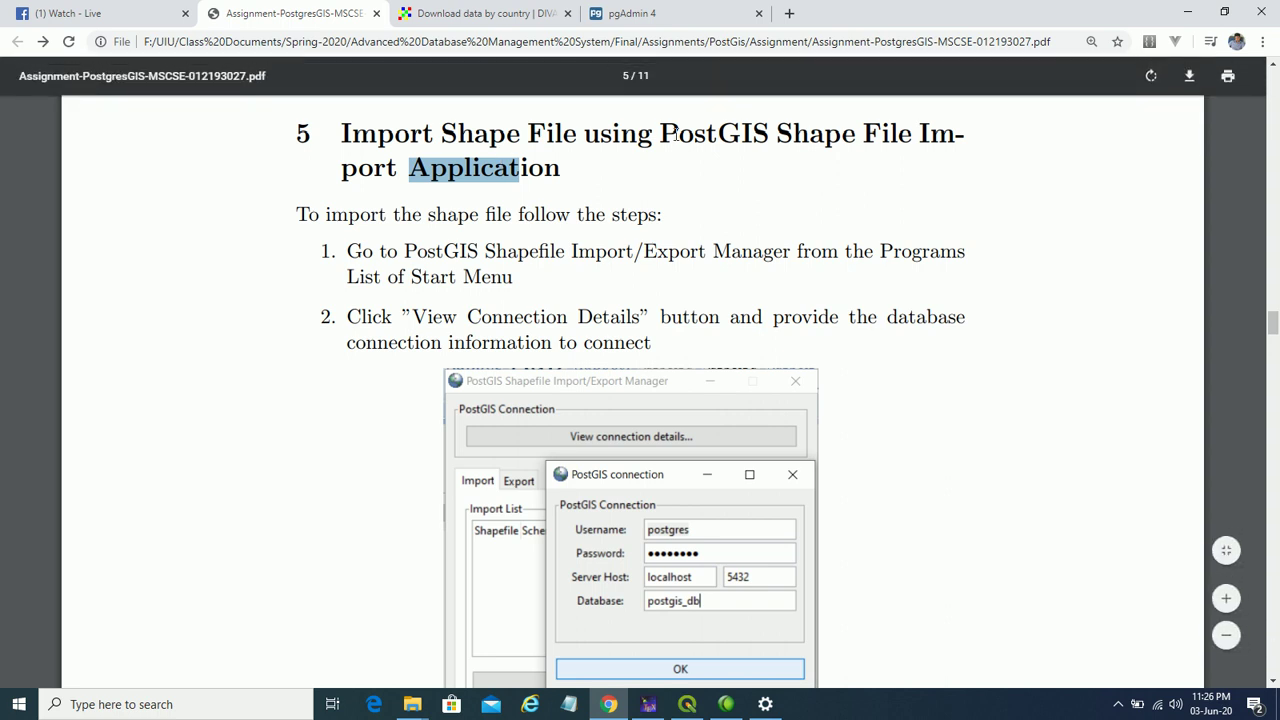
{"action": "left_click_drag", "start_coordinate": [638, 135], "coordinate": [767, 132]}
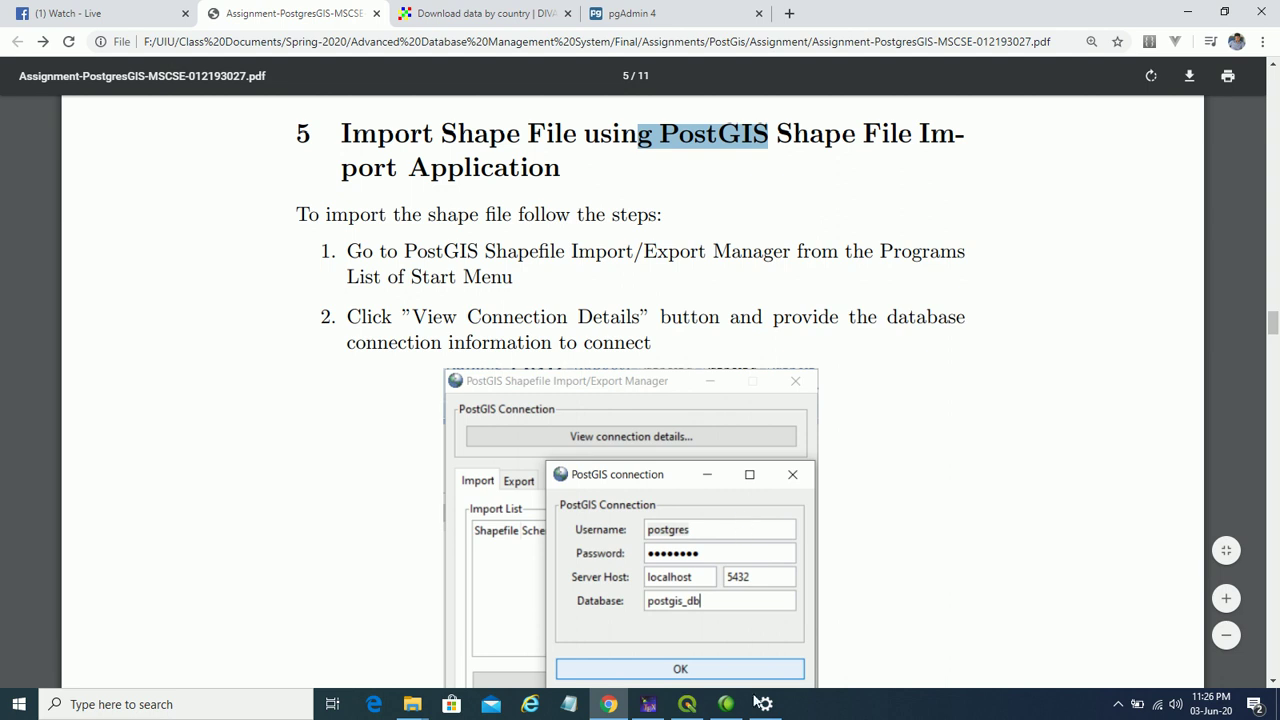
{"action": "left_click", "coordinate": [689, 704]}
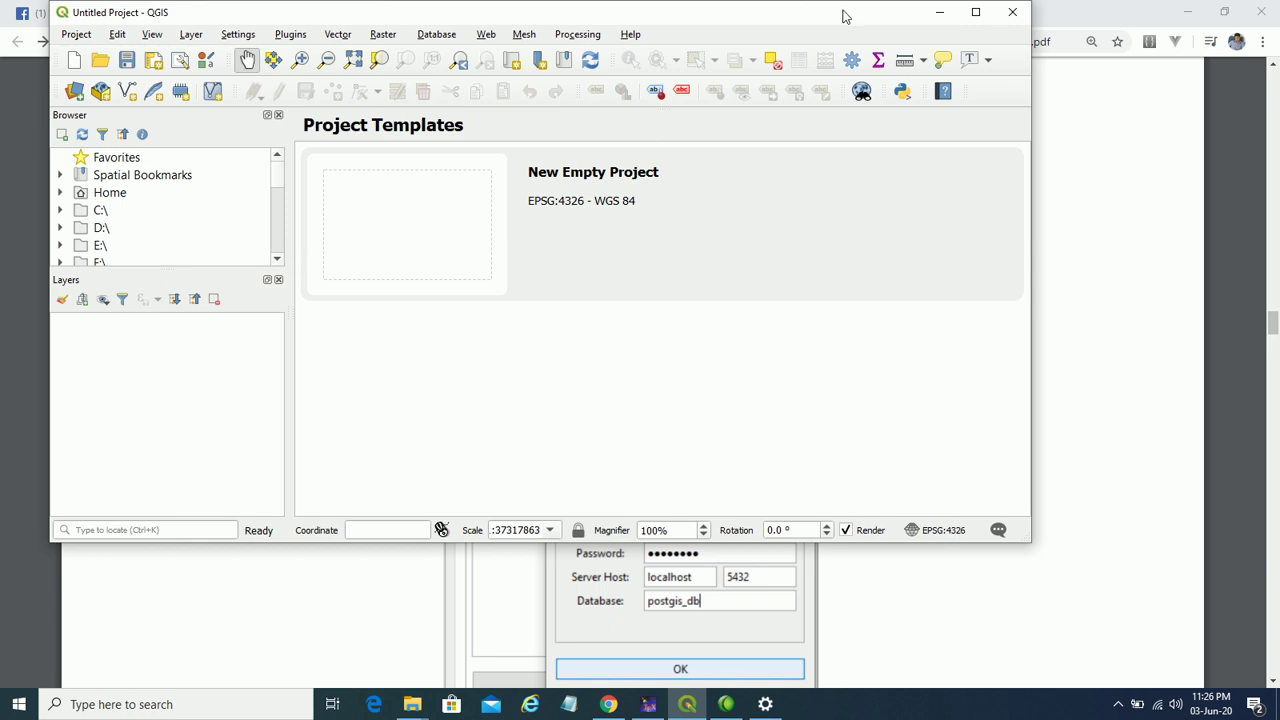
{"action": "left_click", "coordinate": [939, 12]}
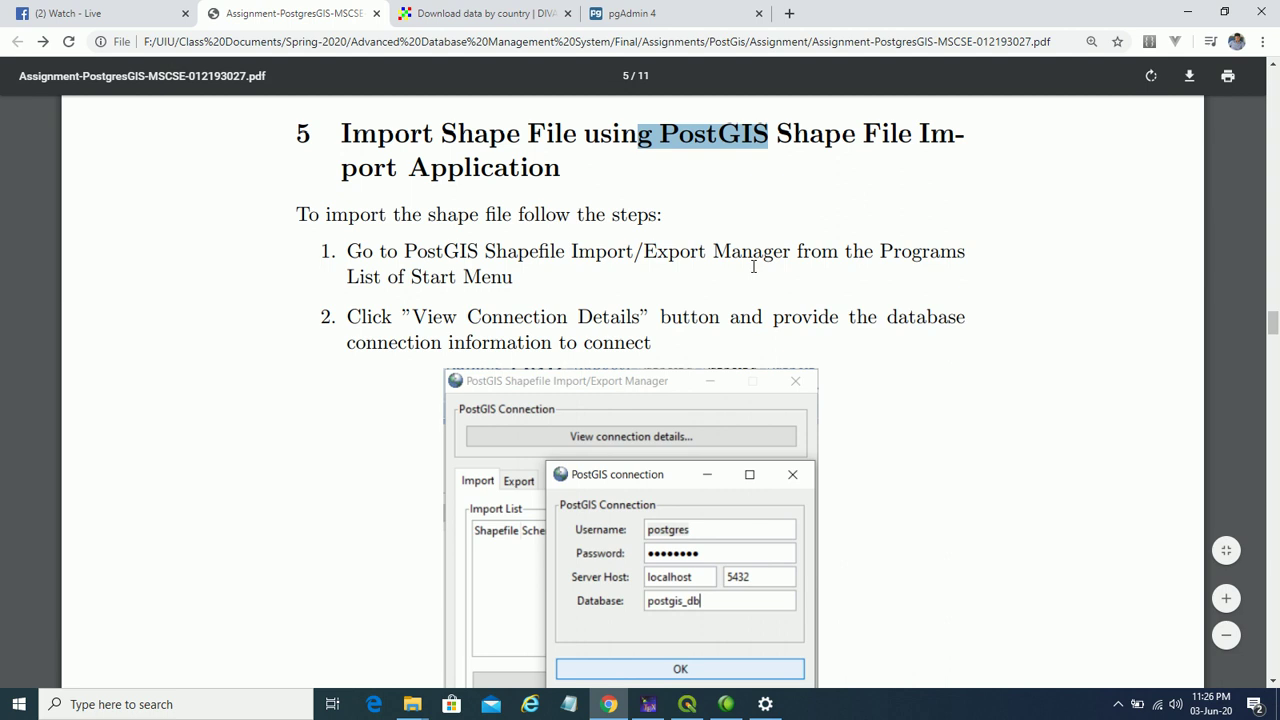
- Launch PostGIS 3 Shapefile and DBF Loader Exporter from the PostGIS Bundle 3 Start menu group
{"action": "left_click", "coordinate": [8, 708]}
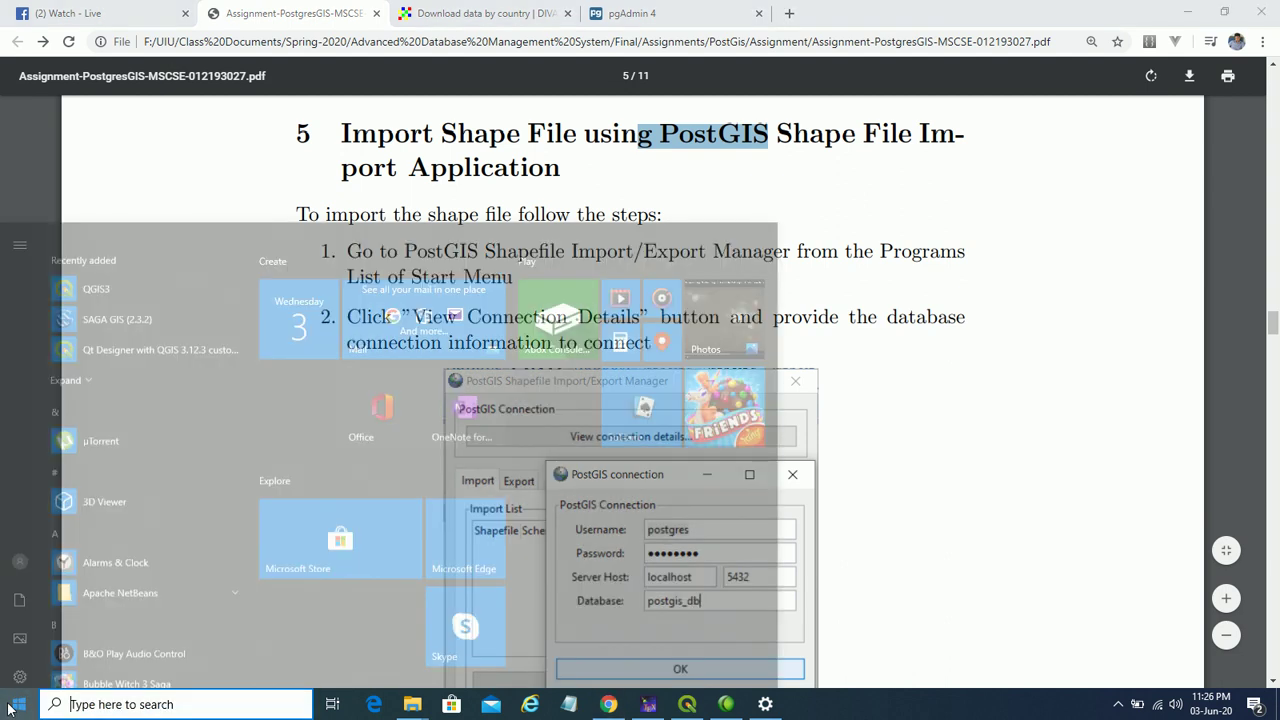
{"action": "scroll", "coordinate": [86, 540], "scroll_direction": "down", "scroll_amount": 10}
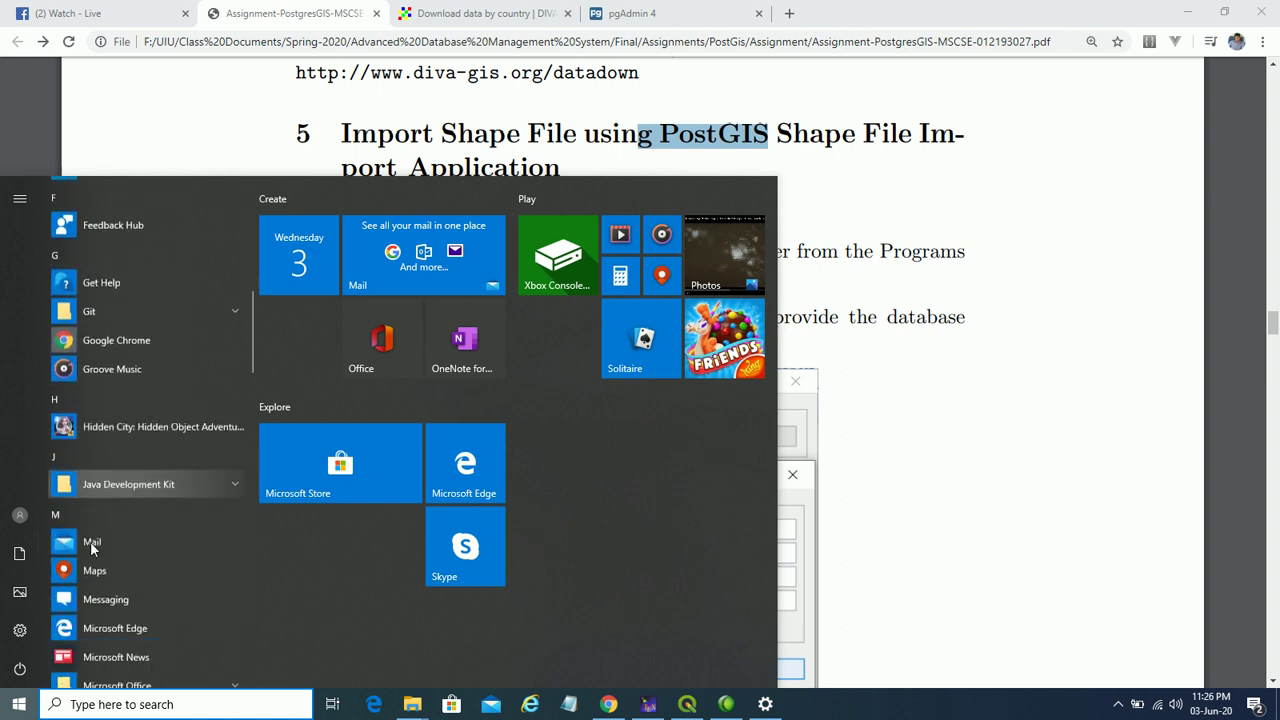
{"action": "scroll", "coordinate": [90, 549], "scroll_direction": "down", "scroll_amount": 6}
{"action": "scroll", "coordinate": [134, 537], "scroll_direction": "down", "scroll_amount": 8}
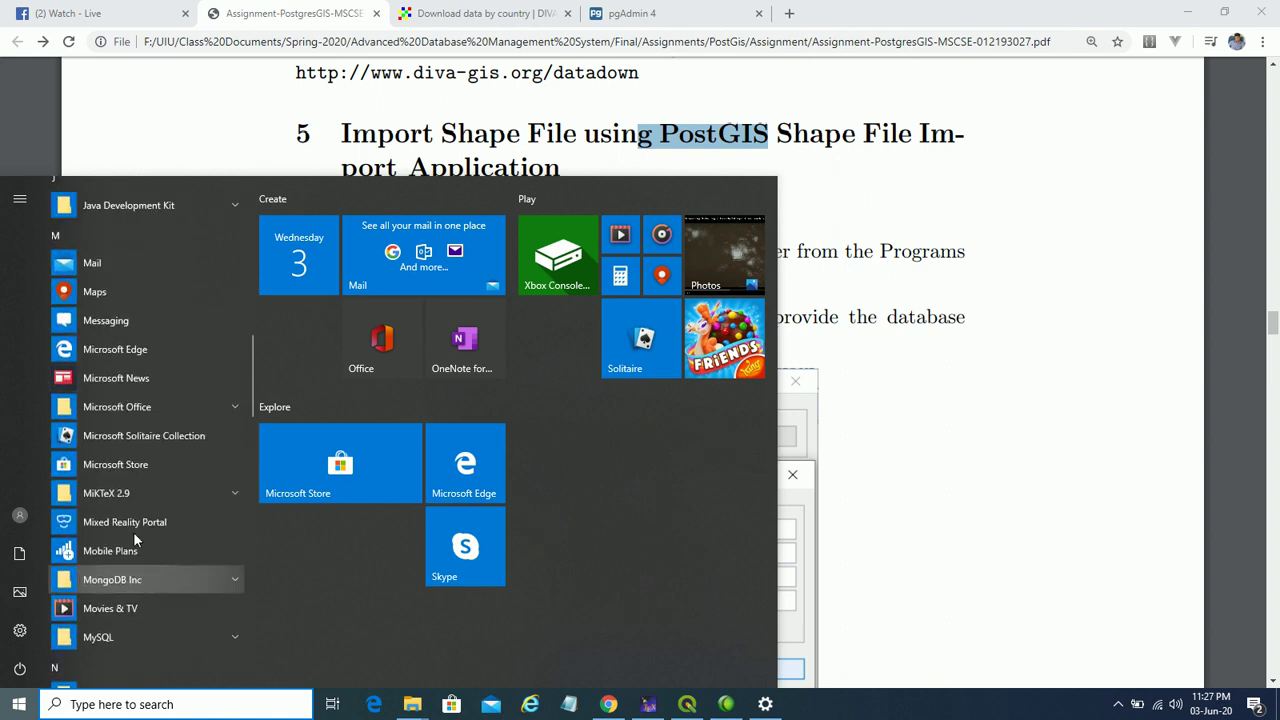
{"action": "scroll", "coordinate": [140, 539], "scroll_direction": "down", "scroll_amount": 5}
{"action": "scroll", "coordinate": [143, 529], "scroll_direction": "up", "scroll_amount": 4}
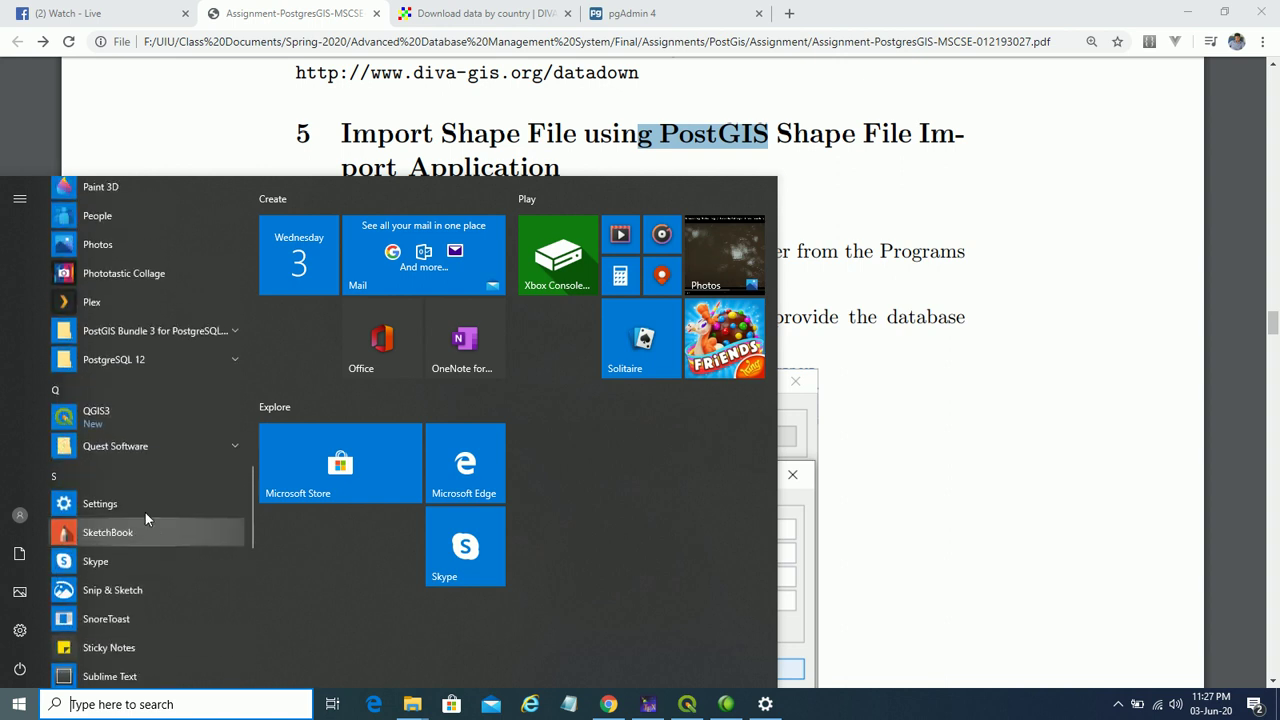
{"action": "left_click", "coordinate": [221, 338]}
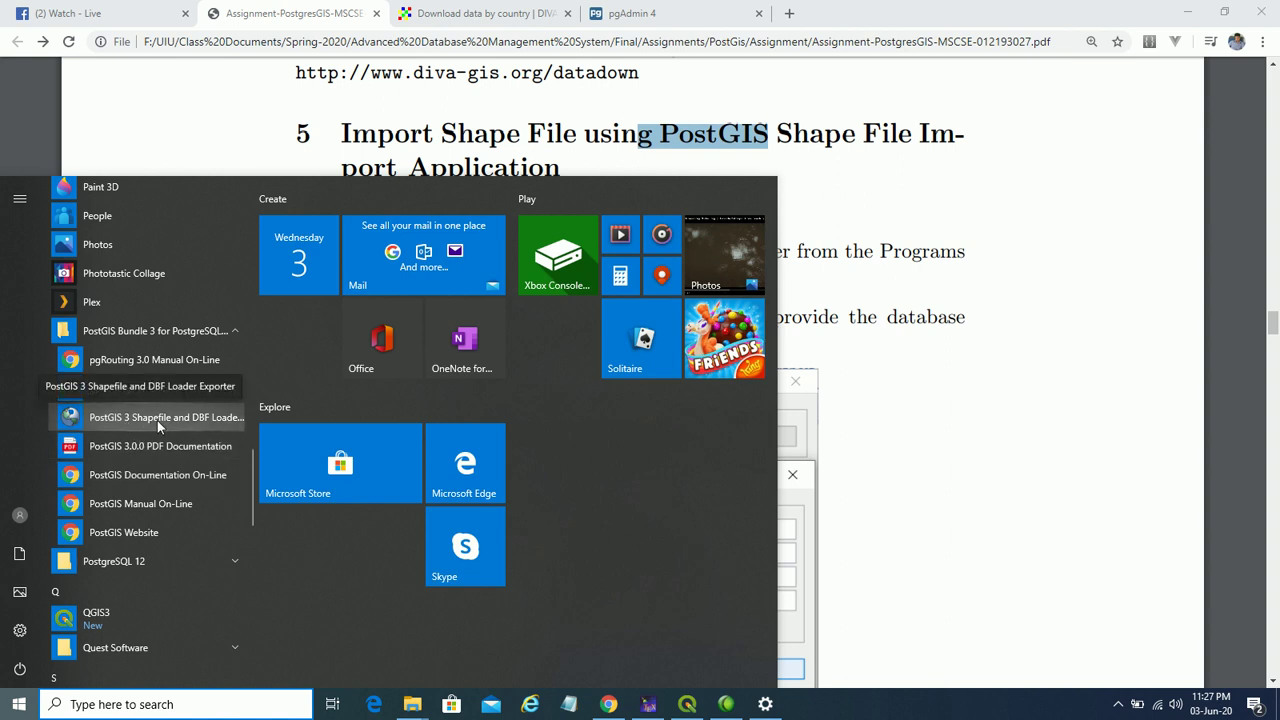
{"action": "left_click", "coordinate": [226, 417]}
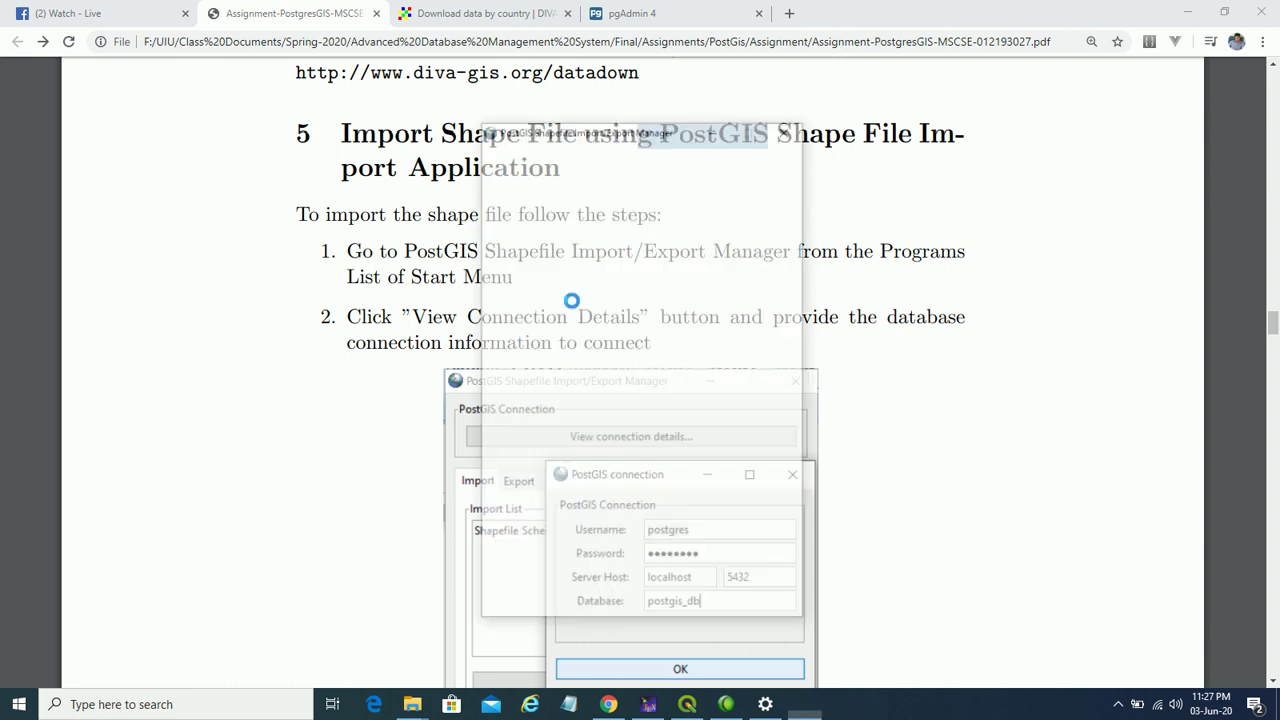
{"action": "left_click", "coordinate": [1183, 11]}
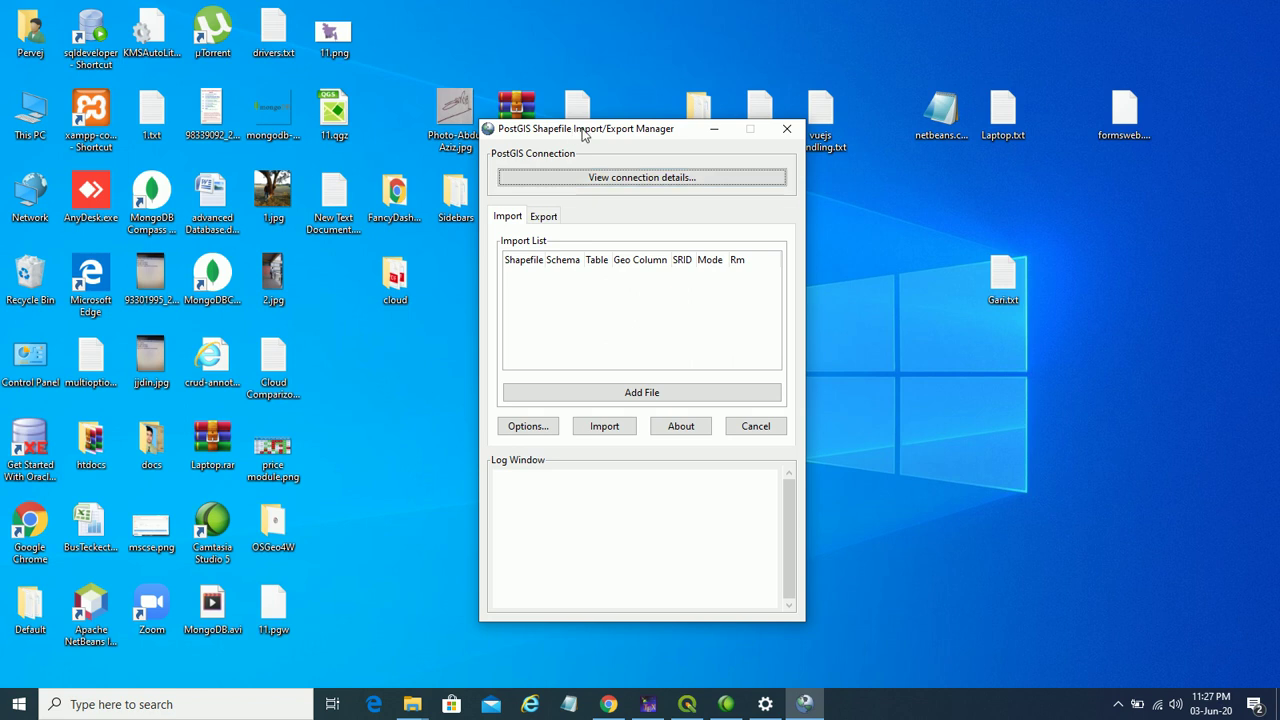
- Enter the database credentials and port 5432 in the import manager's connection settings
{"action": "left_click_drag", "start_coordinate": [684, 134], "coordinate": [700, 92]}
{"action": "left_click", "coordinate": [679, 139]}
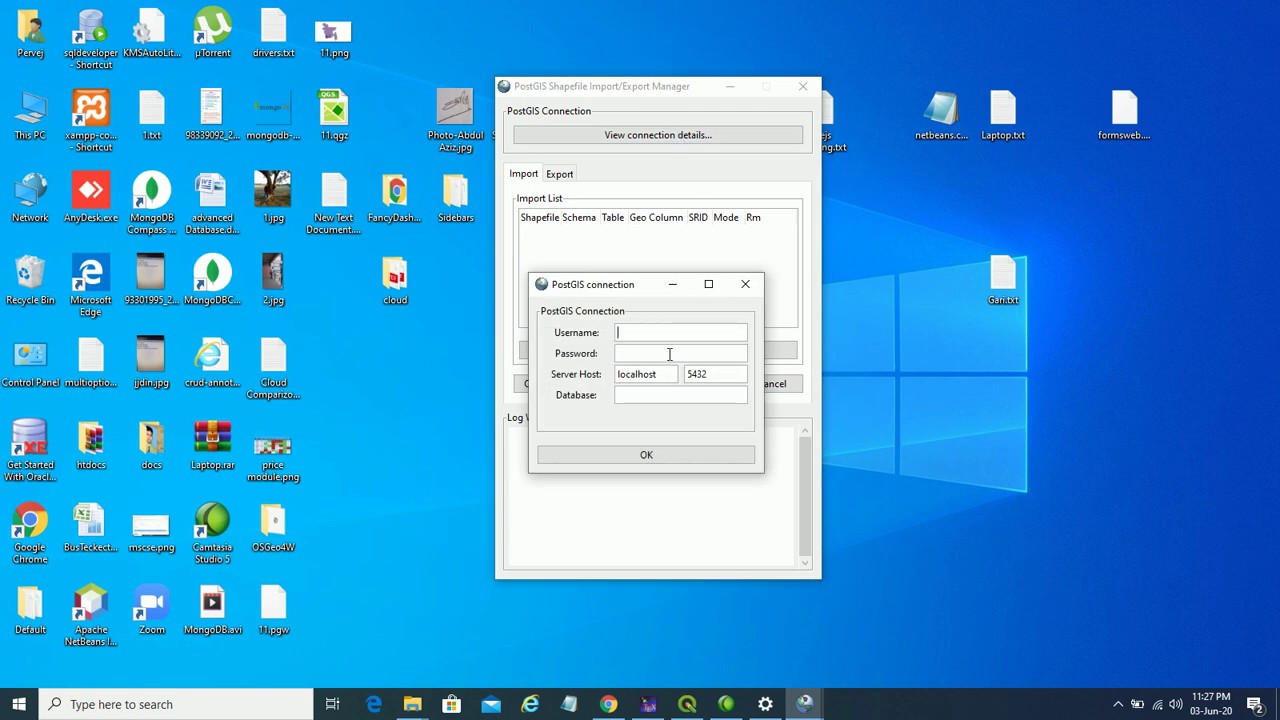
{"action": "type", "text": "pos"}
{"action": "type", "text": "po"}
{"action": "left_click_drag", "start_coordinate": [716, 373], "coordinate": [686, 374]}
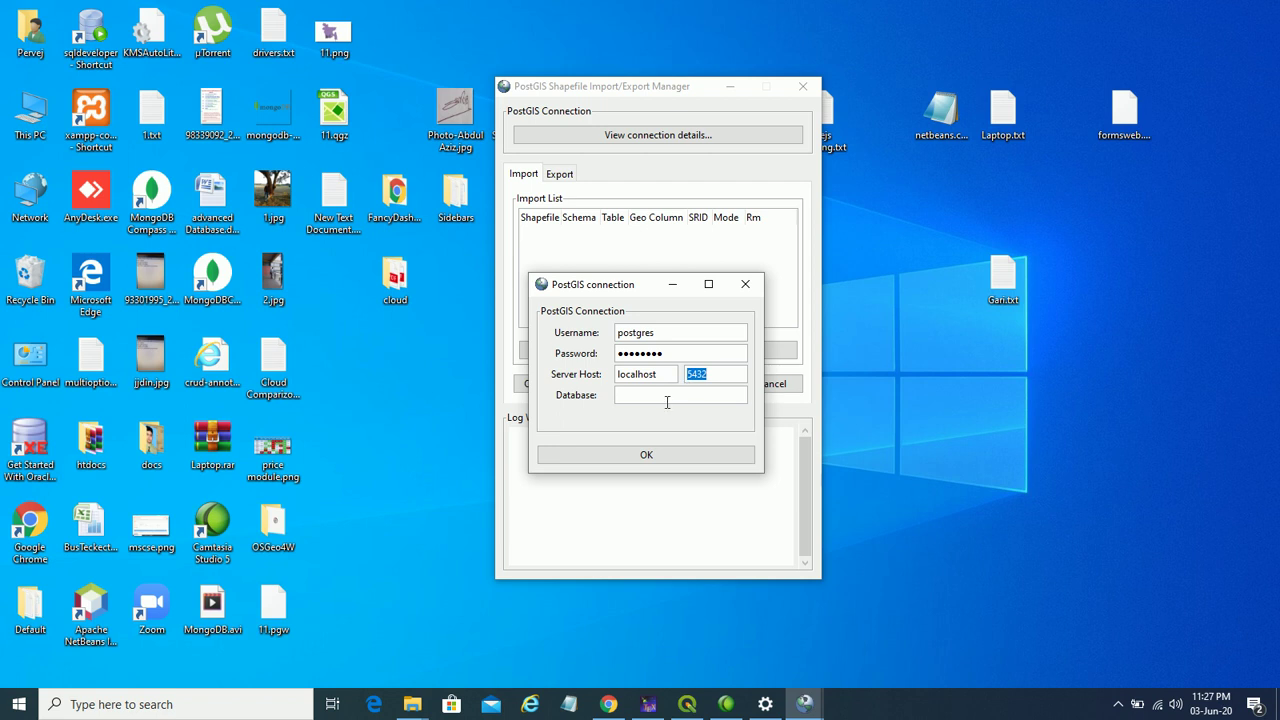
{"action": "left_click", "coordinate": [662, 399]}
- Confirm the database name gis_db in pgAdmin, then connect until the log shows Connection succeeded
{"action": "left_click", "coordinate": [609, 704]}
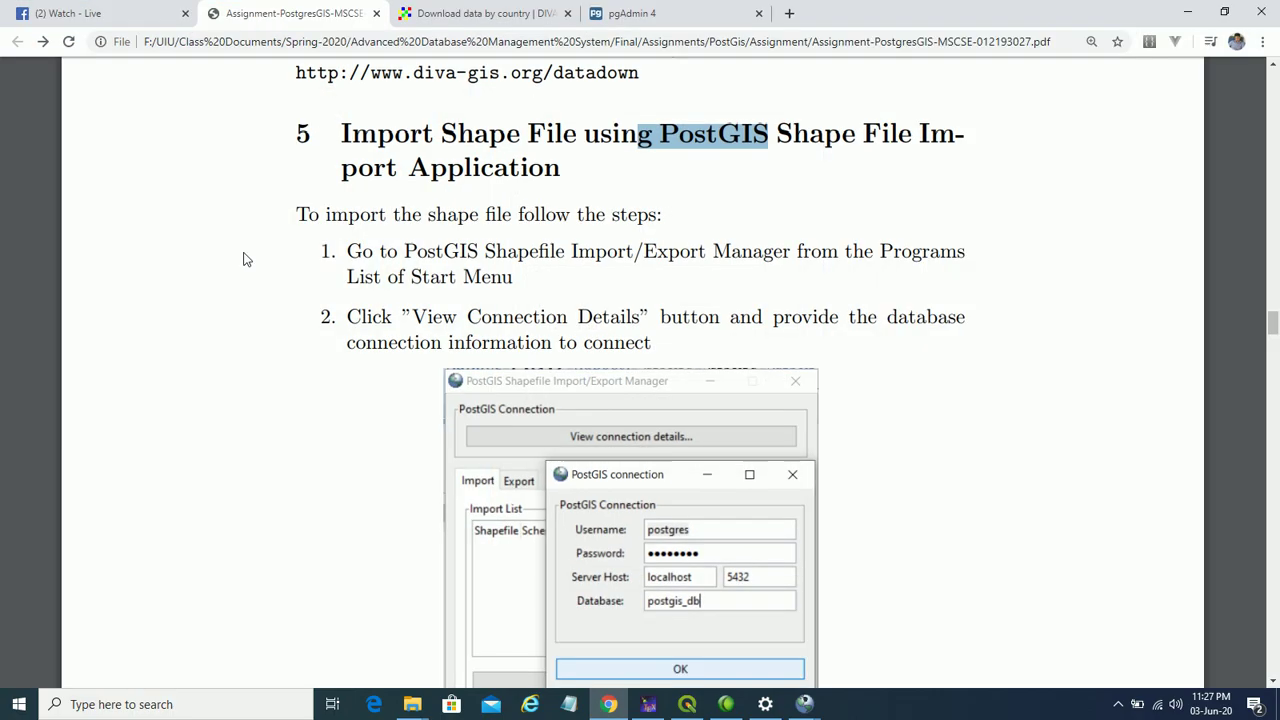
{"action": "left_click", "coordinate": [632, 13]}
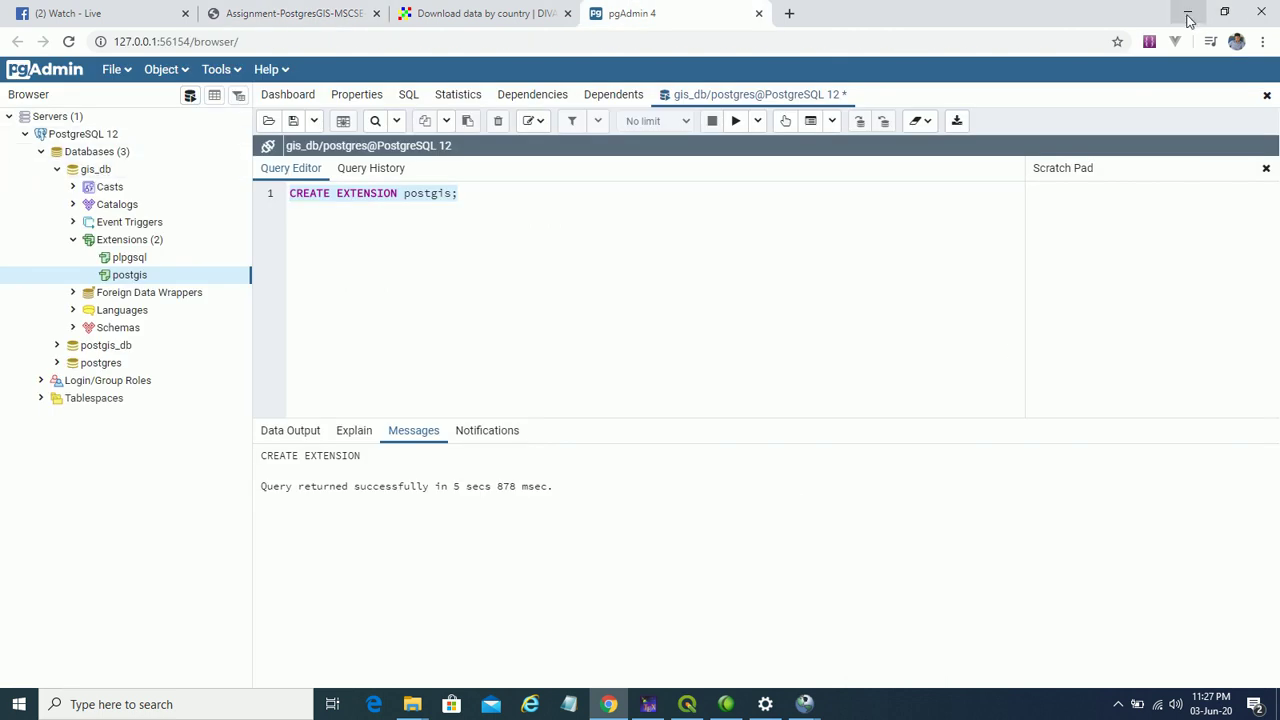
{"action": "left_click", "coordinate": [1187, 12]}
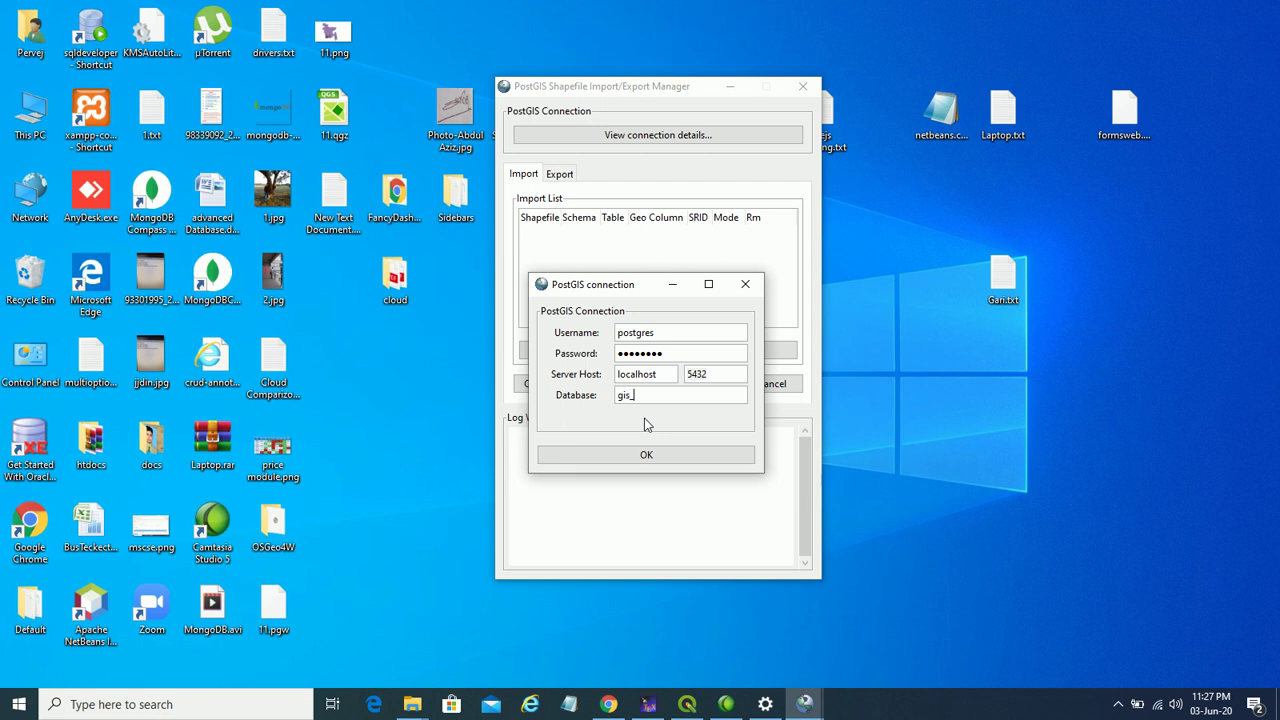
{"action": "left_click", "coordinate": [667, 458]}
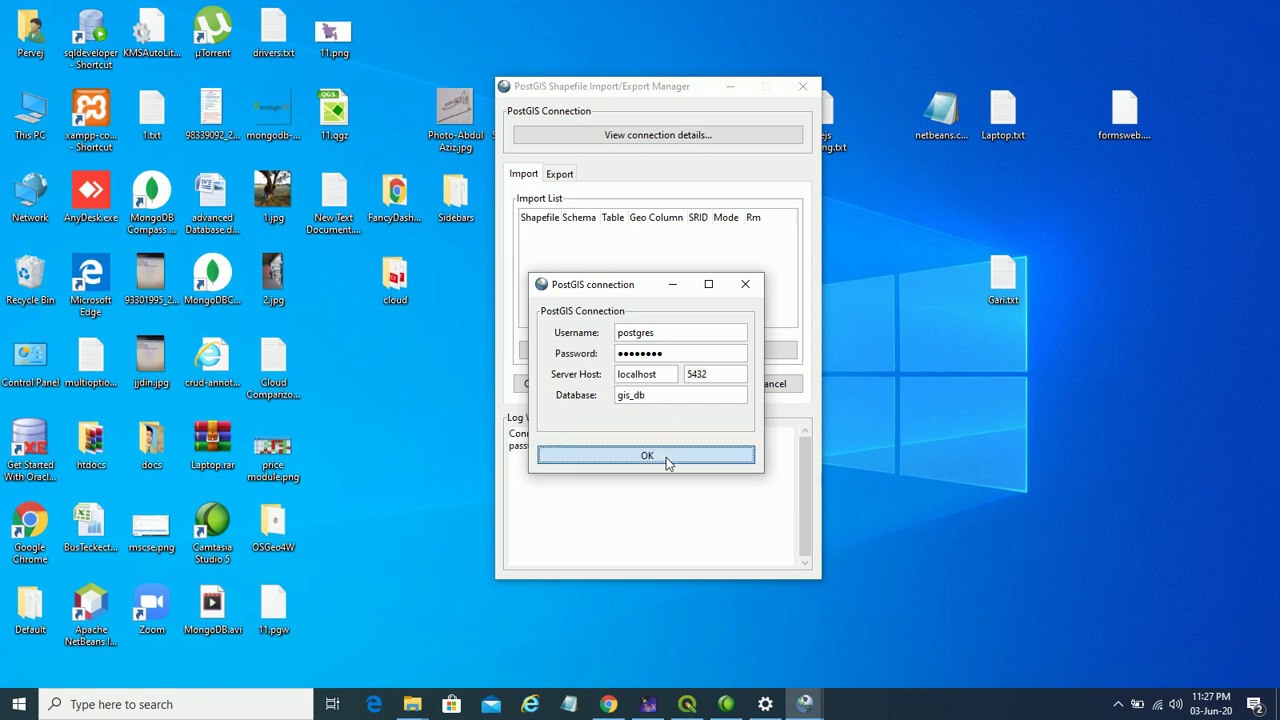
{"action": "left_click_drag", "start_coordinate": [535, 460], "coordinate": [609, 459]}
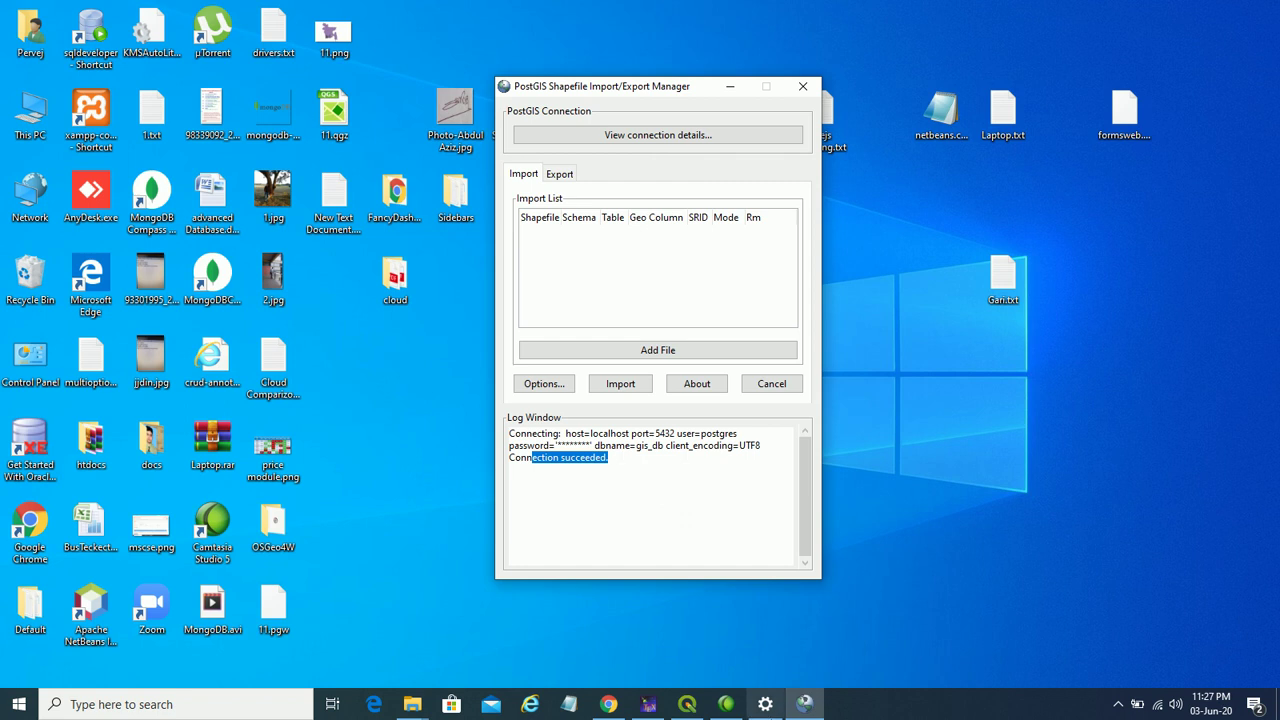
- Expand gis_db > Schemas > public > Tables in pgAdmin to see only spatial_ref_sys
{"action": "left_click", "coordinate": [608, 704]}
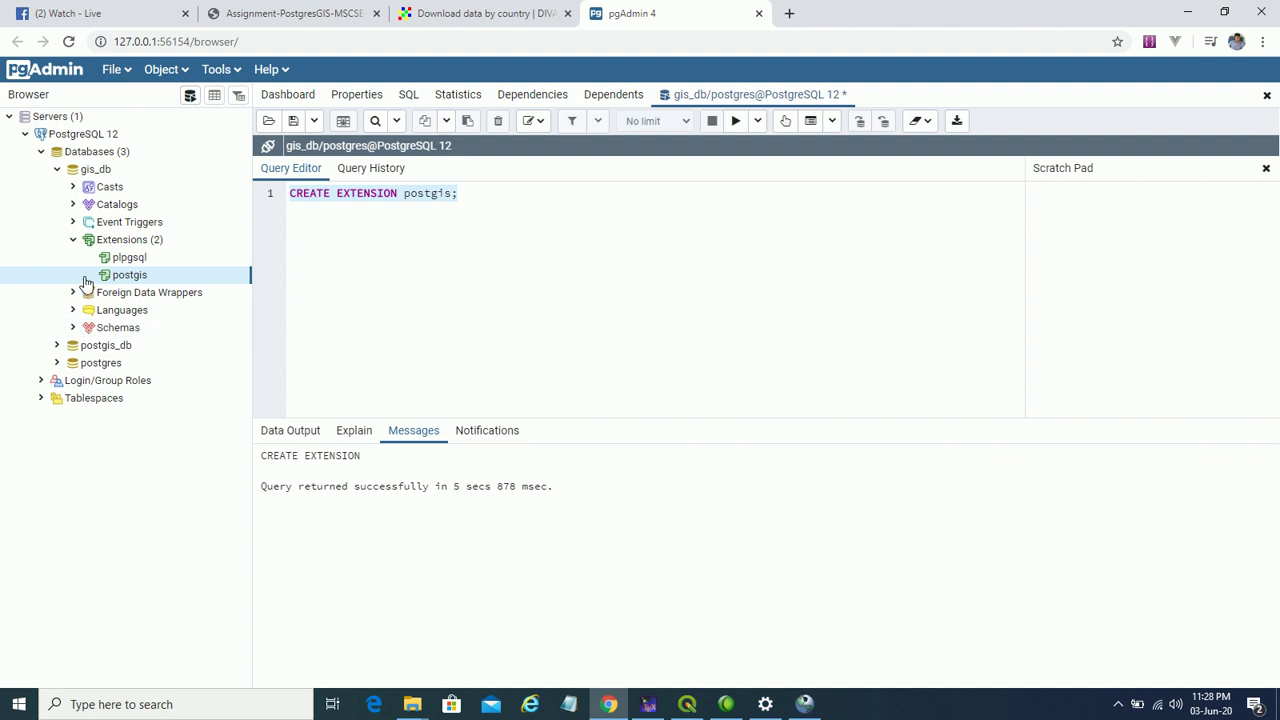
{"action": "left_click", "coordinate": [74, 327]}
{"action": "left_click", "coordinate": [88, 345]}
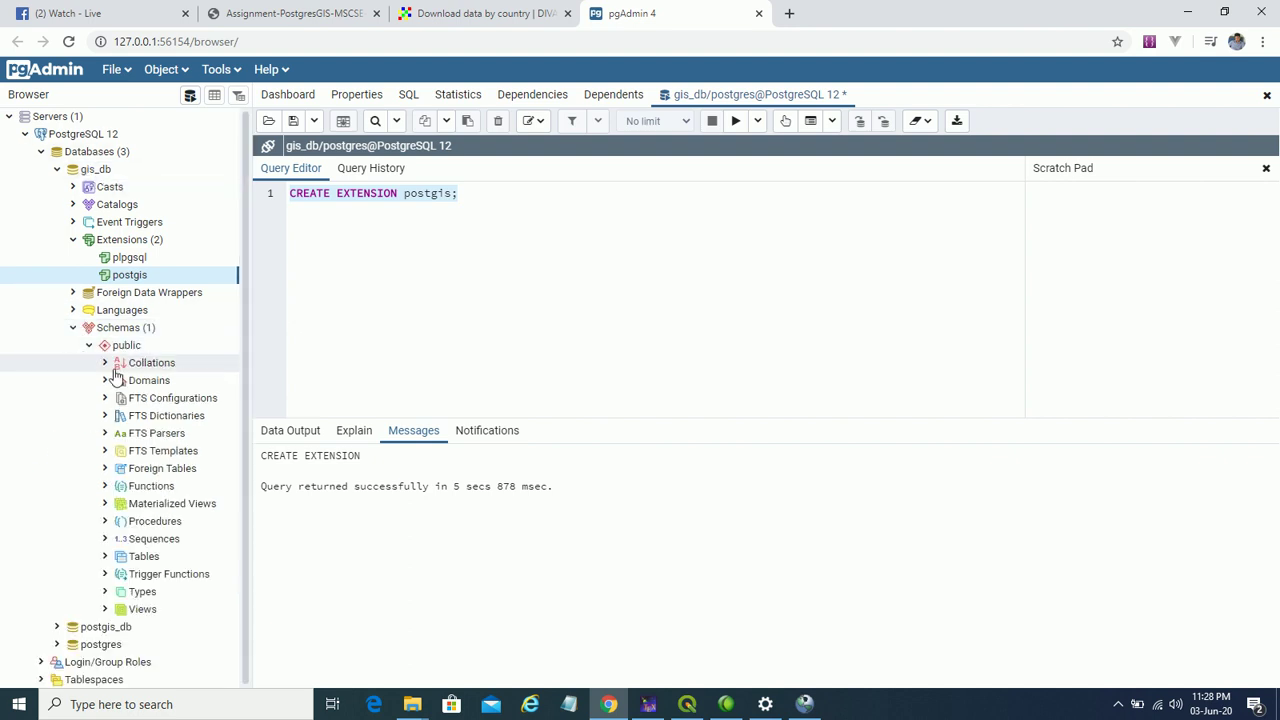
{"action": "left_click", "coordinate": [106, 557]}
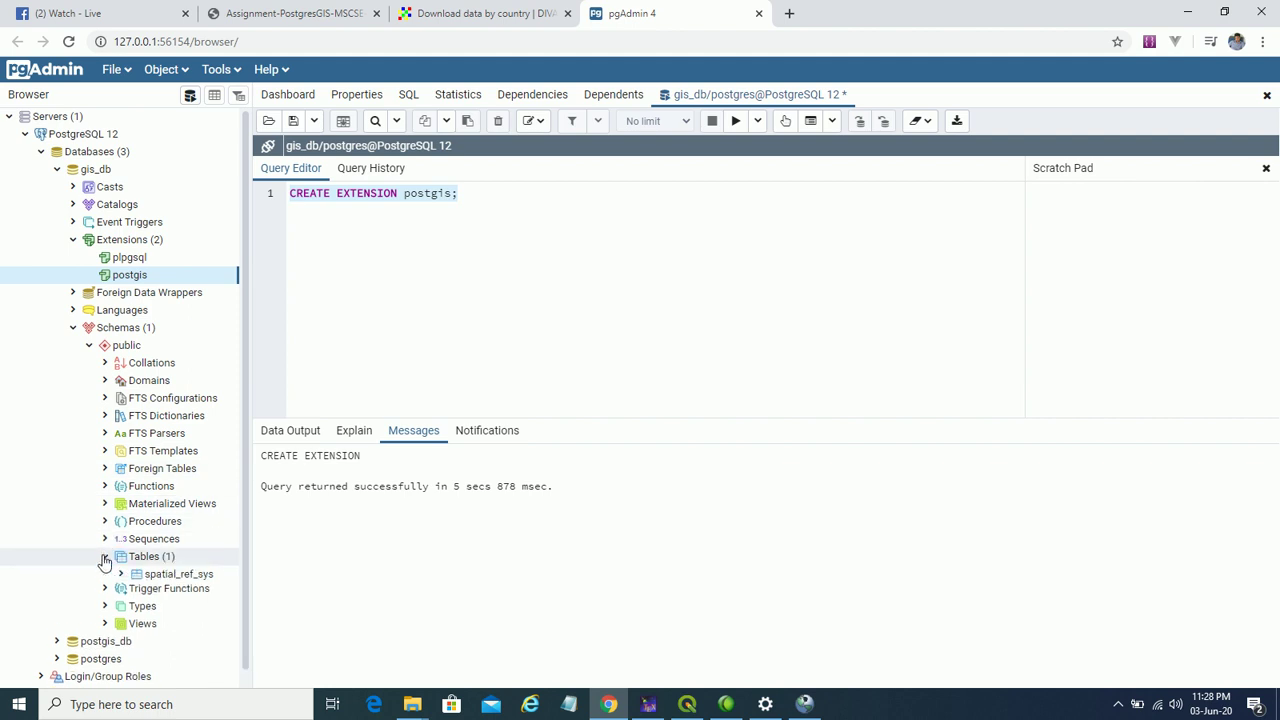
{"action": "scroll", "coordinate": [177, 470], "scroll_direction": "down", "scroll_amount": 2}
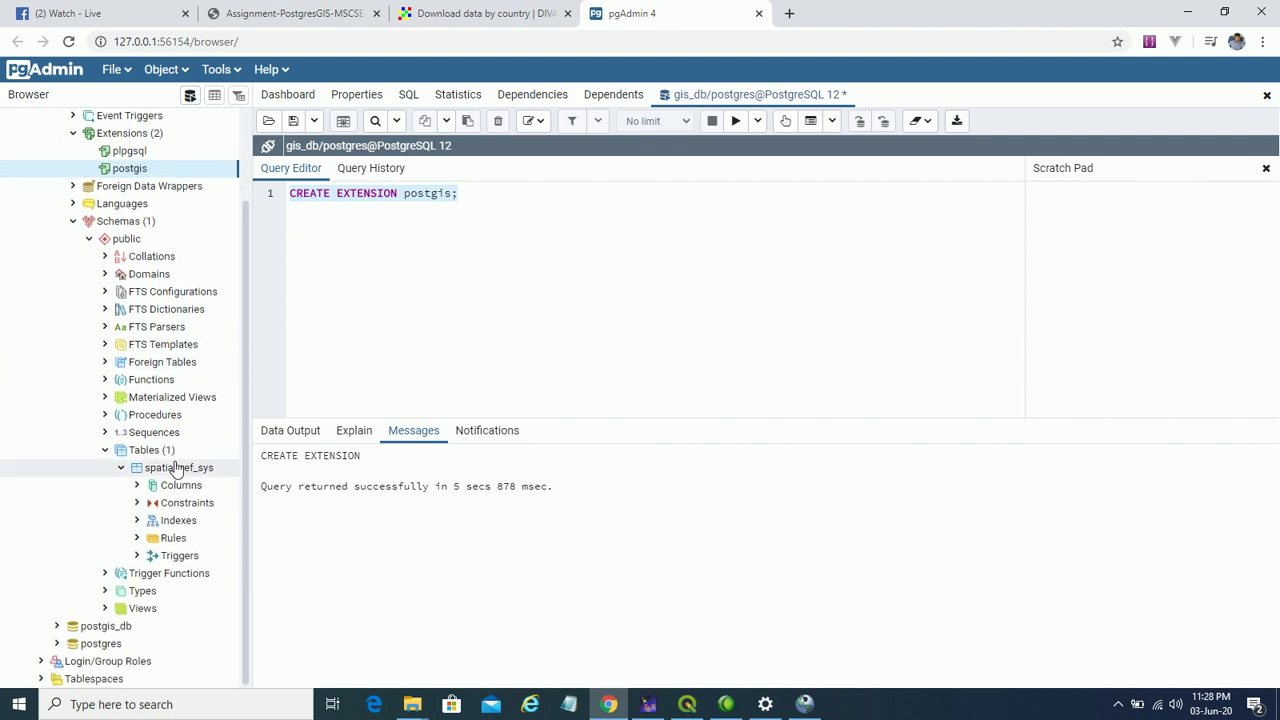
{"action": "left_click", "coordinate": [122, 468]}
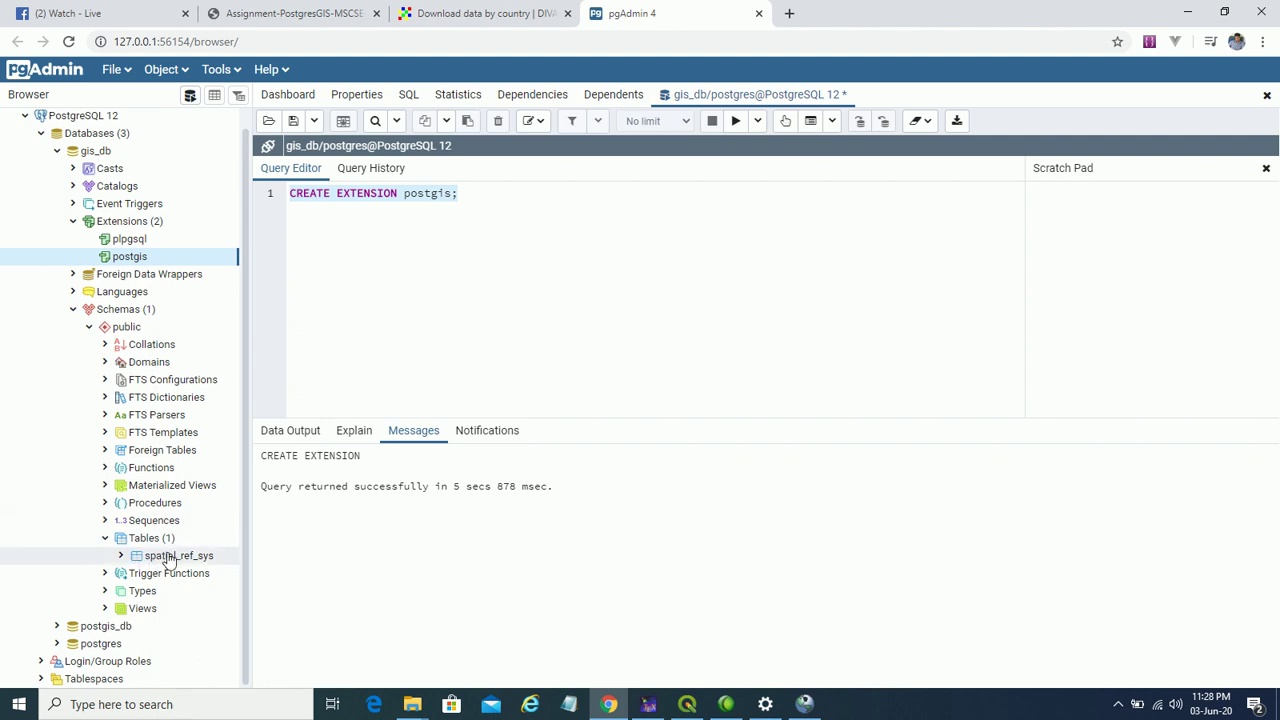
{"action": "left_click", "coordinate": [803, 705]}
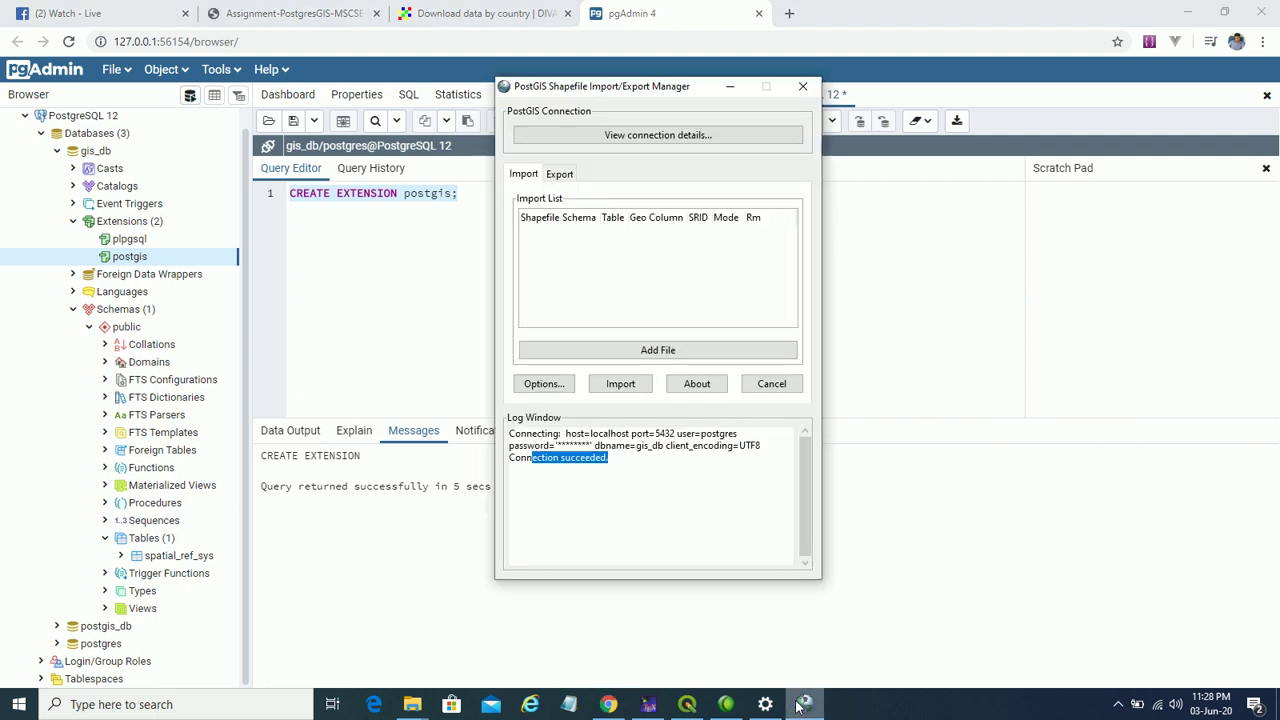
- Start Add File and browse into UIU\Class Documents\Spring-2020\Advanced Database Management System
{"action": "left_click", "coordinate": [1197, 12]}
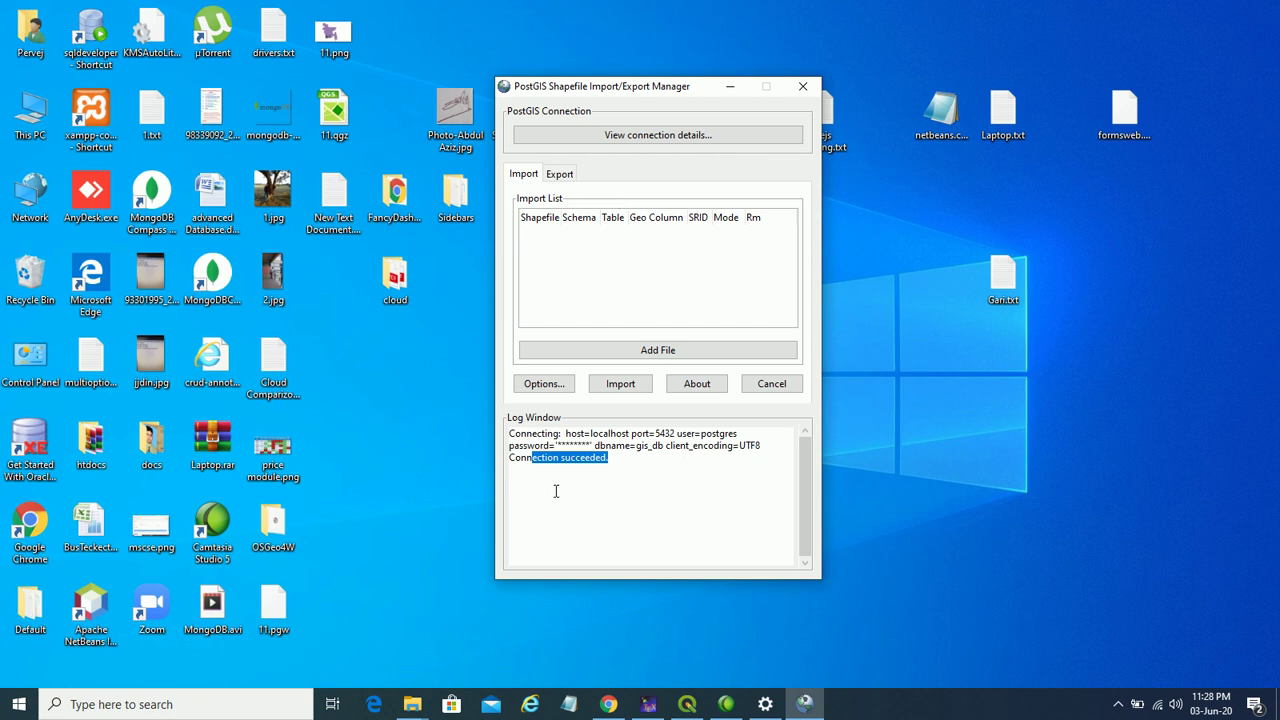
{"action": "left_click", "coordinate": [573, 461]}
{"action": "left_click", "coordinate": [660, 350]}
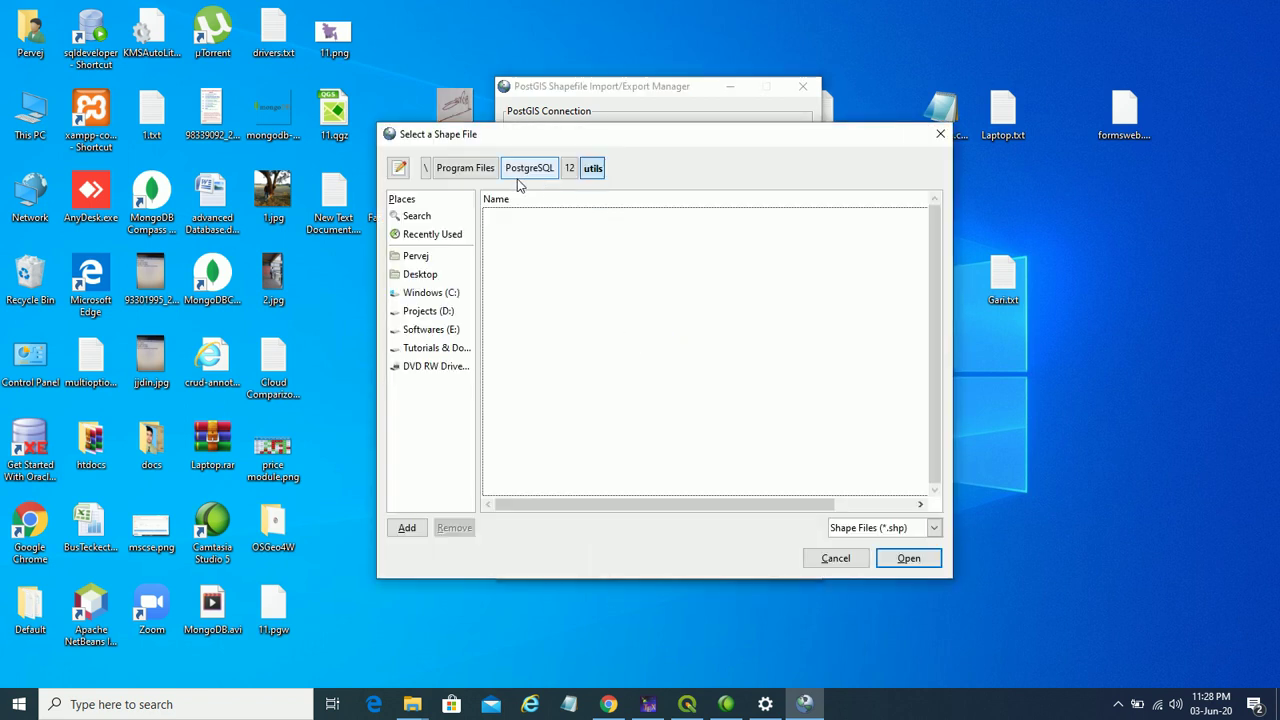
{"action": "left_click", "coordinate": [455, 348]}
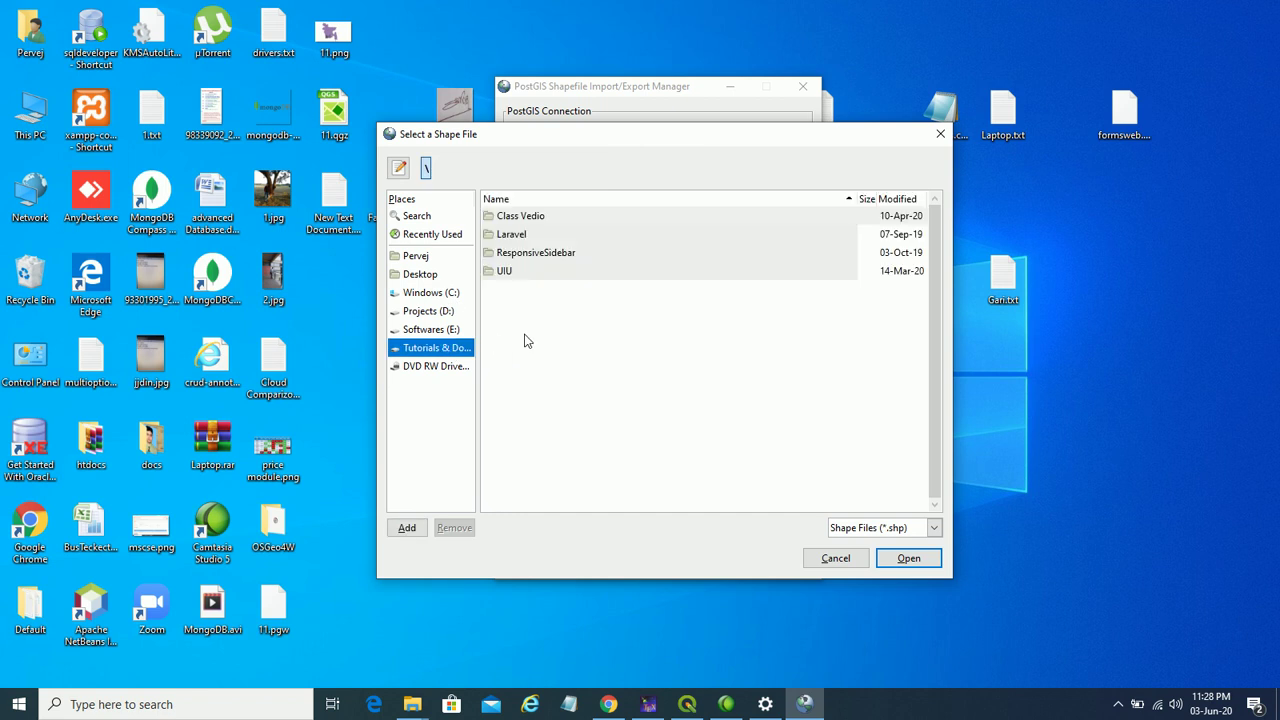
{"action": "double_click", "coordinate": [519, 273]}
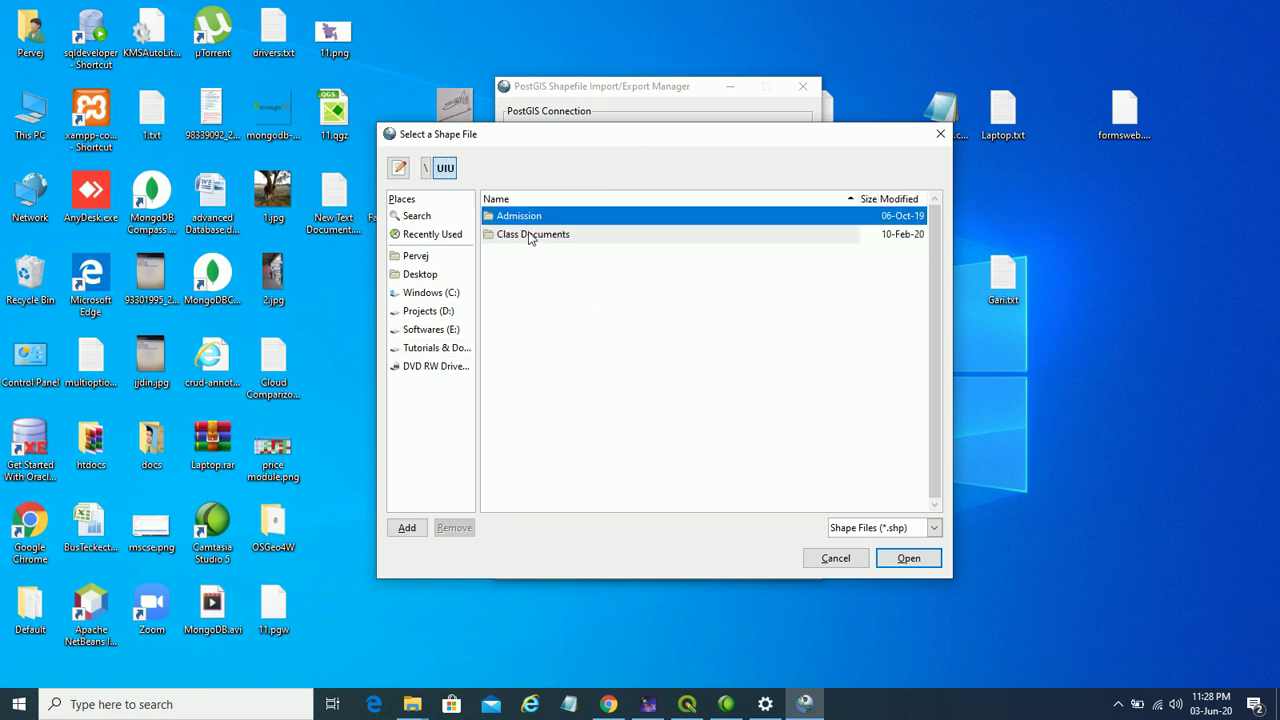
{"action": "double_click", "coordinate": [530, 236]}
{"action": "double_click", "coordinate": [530, 236]}
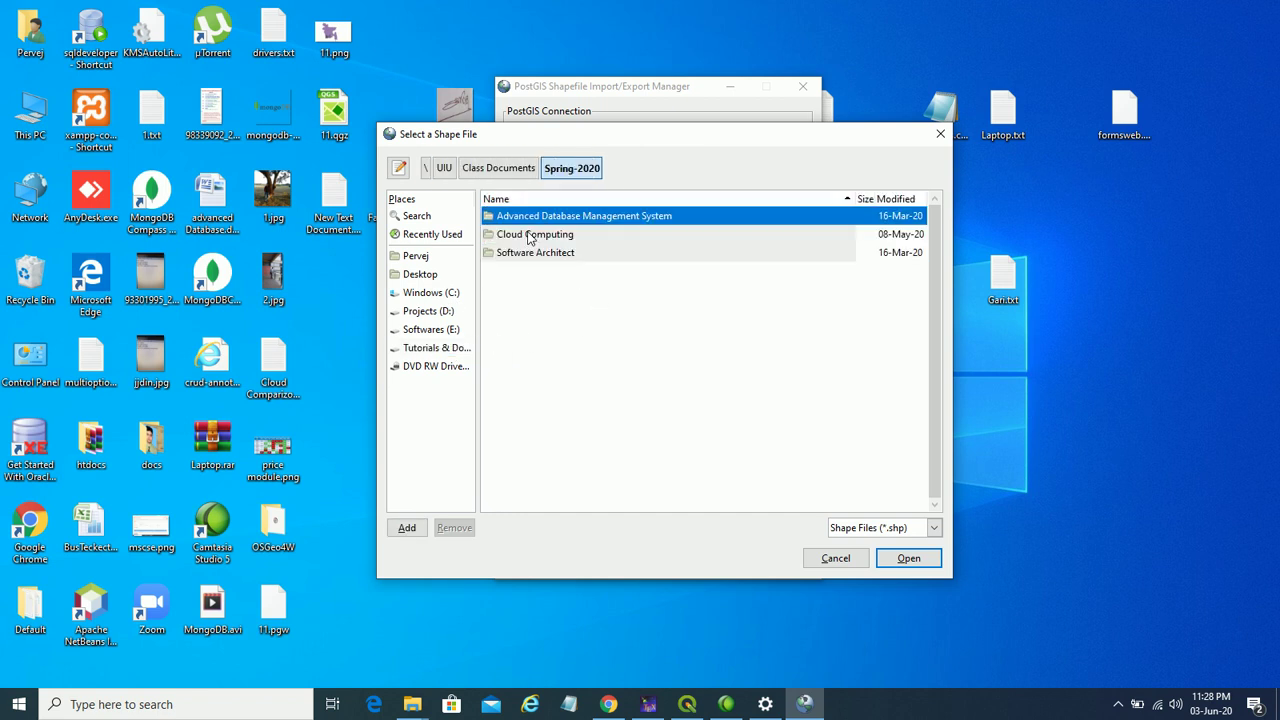
{"action": "double_click", "coordinate": [546, 216]}
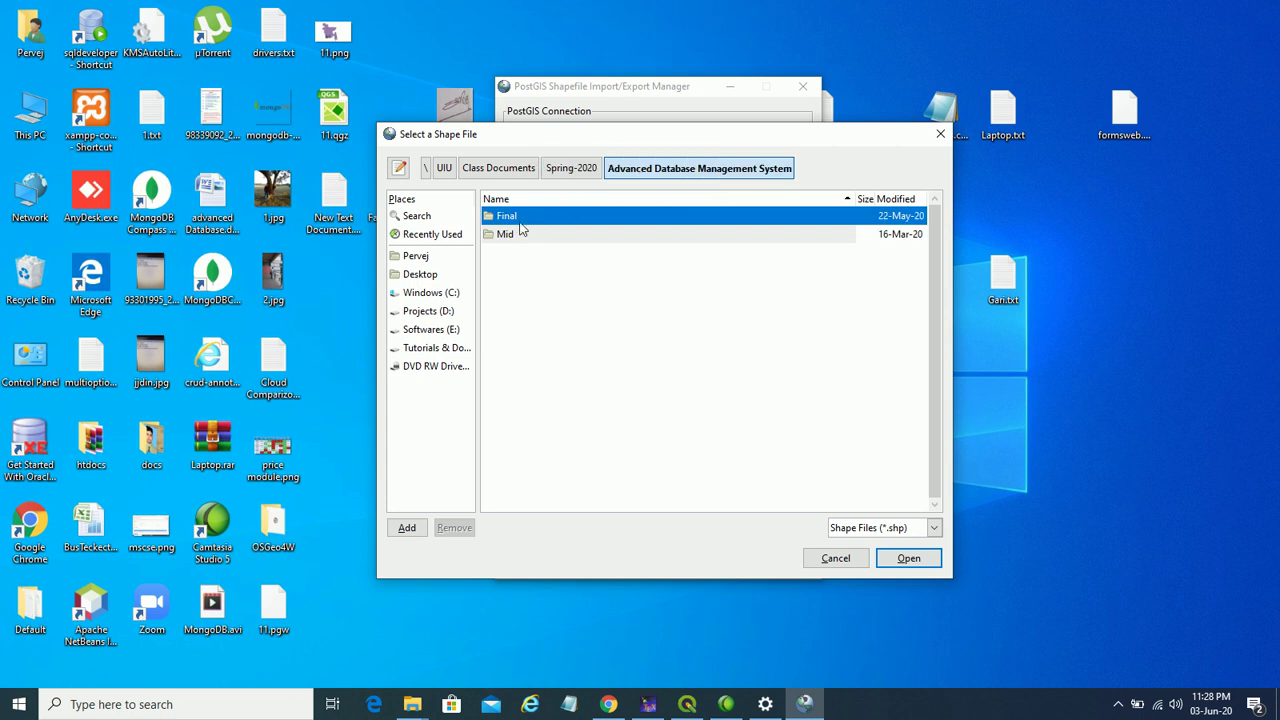
- Continue through Final\Assignments\PostGis\Assignment into shapefiles\BGD_rds
{"action": "double_click", "coordinate": [522, 219]}
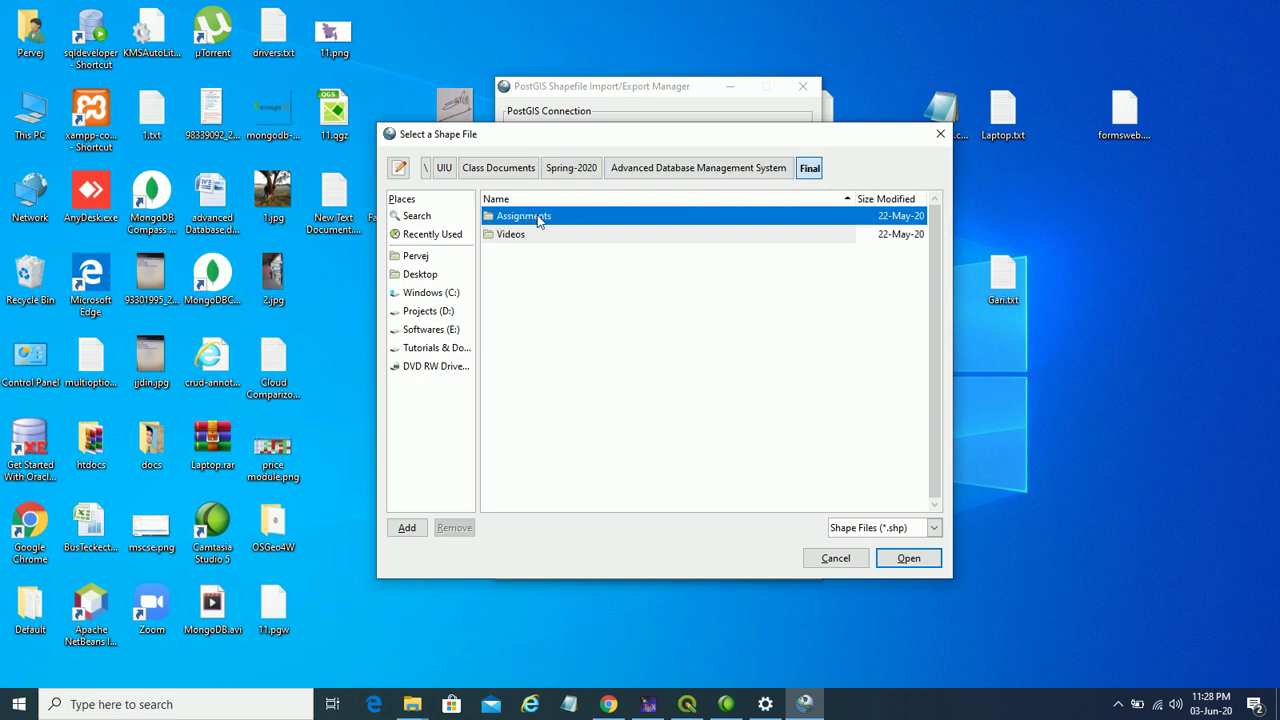
{"action": "double_click", "coordinate": [538, 219]}
{"action": "double_click", "coordinate": [510, 254]}
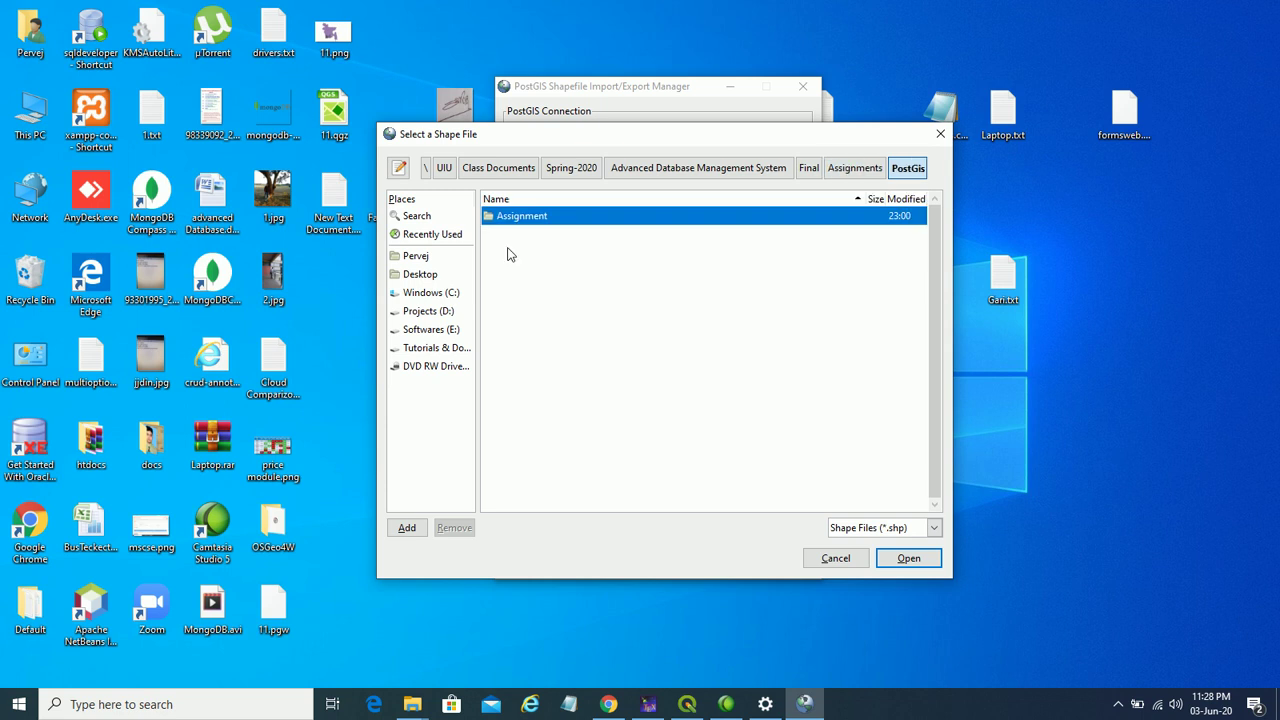
{"action": "double_click", "coordinate": [541, 218]}
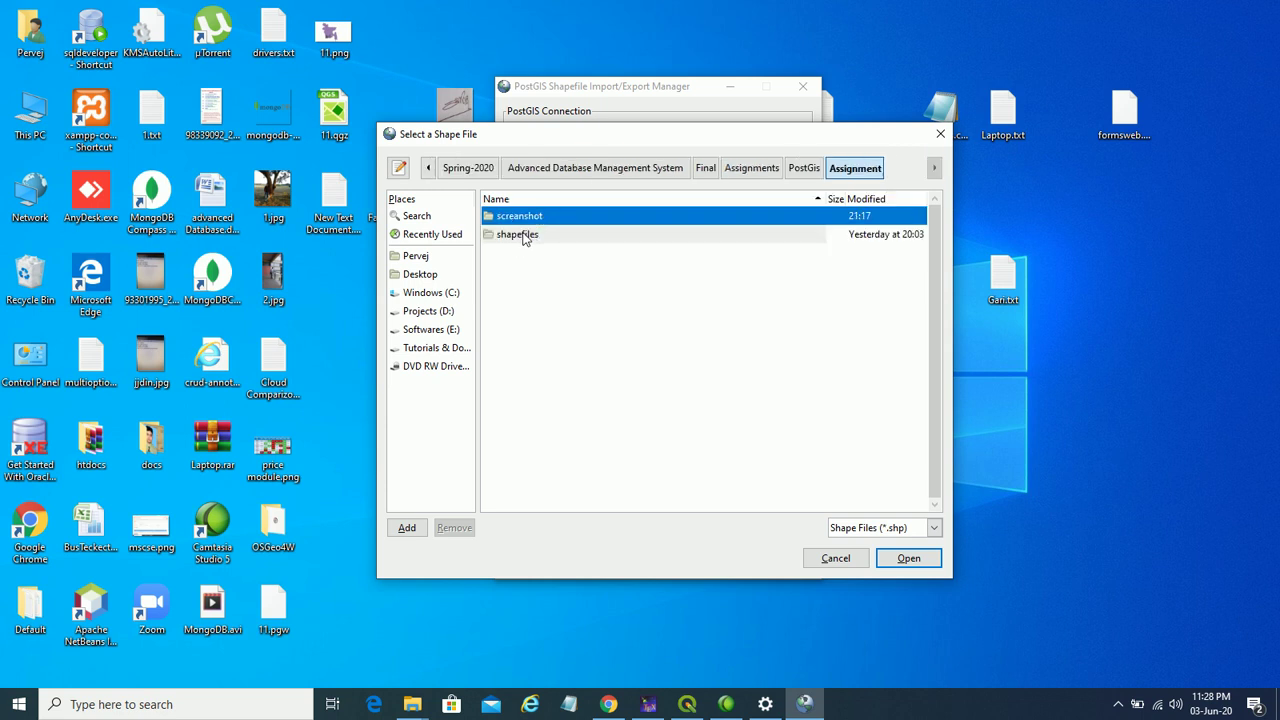
{"action": "left_click", "coordinate": [526, 240]}
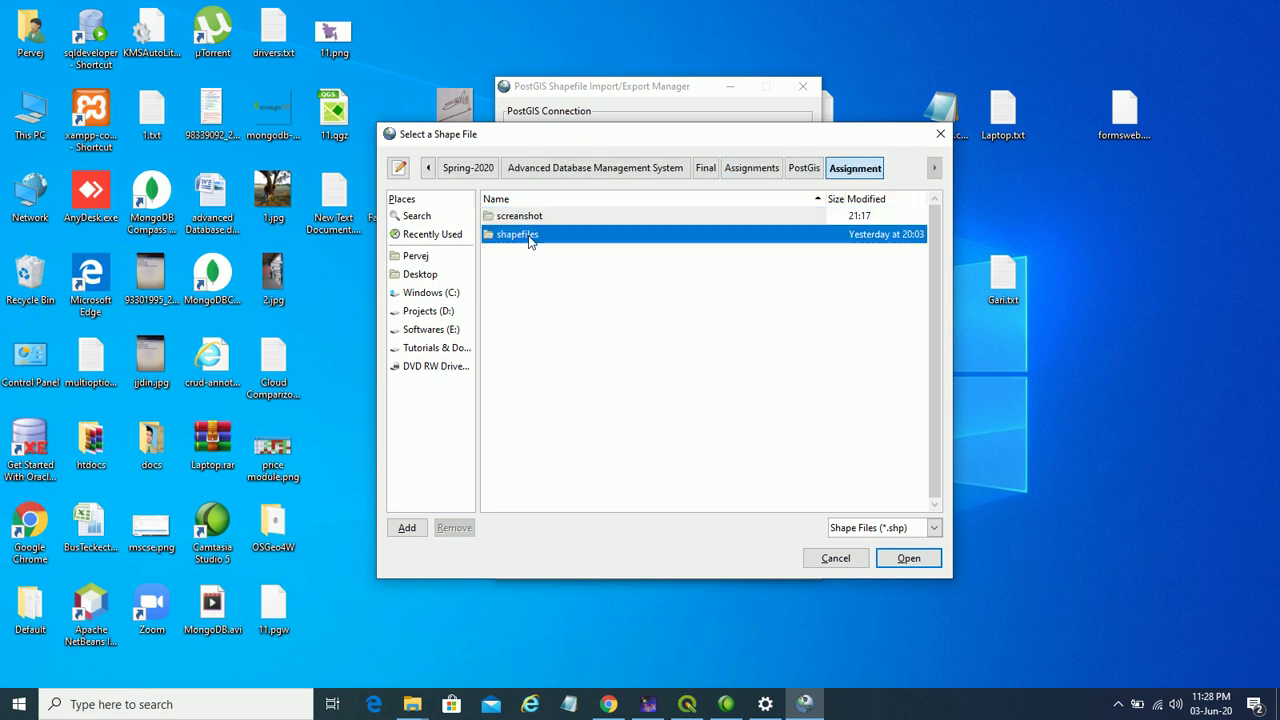
{"action": "double_click", "coordinate": [530, 240]}
{"action": "left_click", "coordinate": [531, 240]}
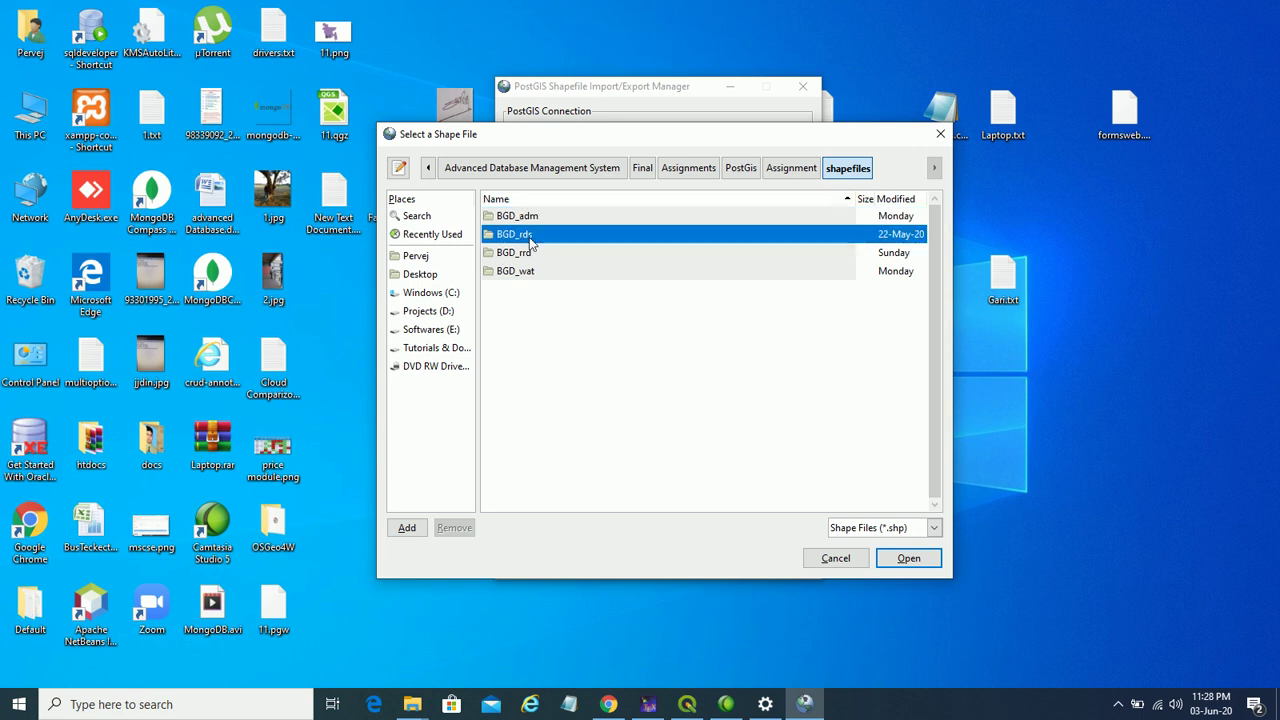
{"action": "double_click", "coordinate": [524, 240]}
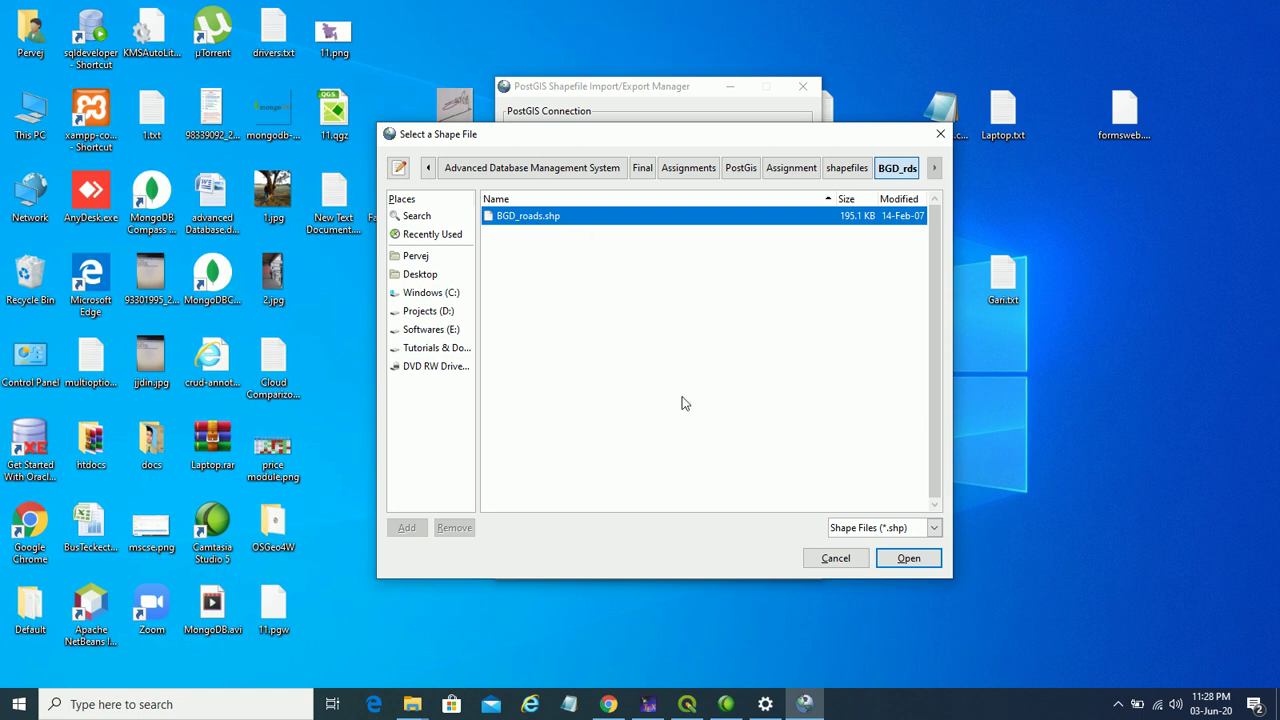
- Add BGD_roads.shp to the import list and check the PDF for the required SRID
{"action": "left_click", "coordinate": [920, 558]}
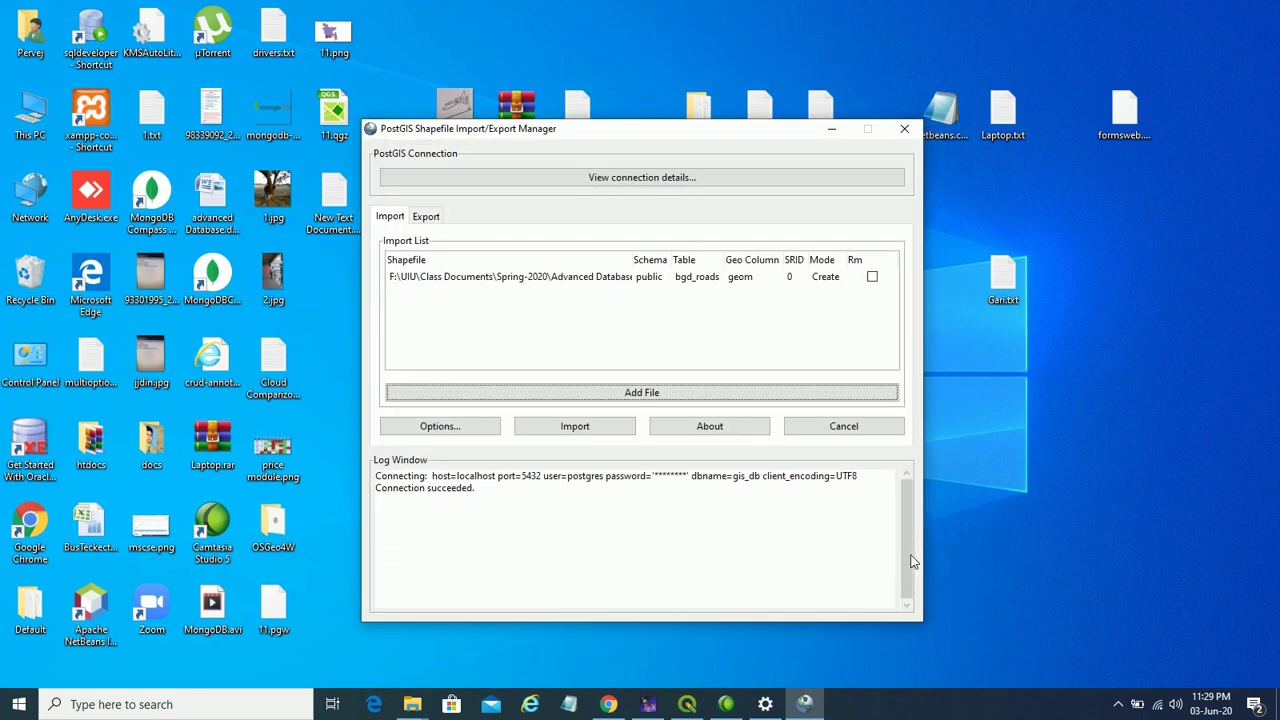
{"action": "left_click", "coordinate": [792, 279]}
{"action": "left_click", "coordinate": [792, 277]}
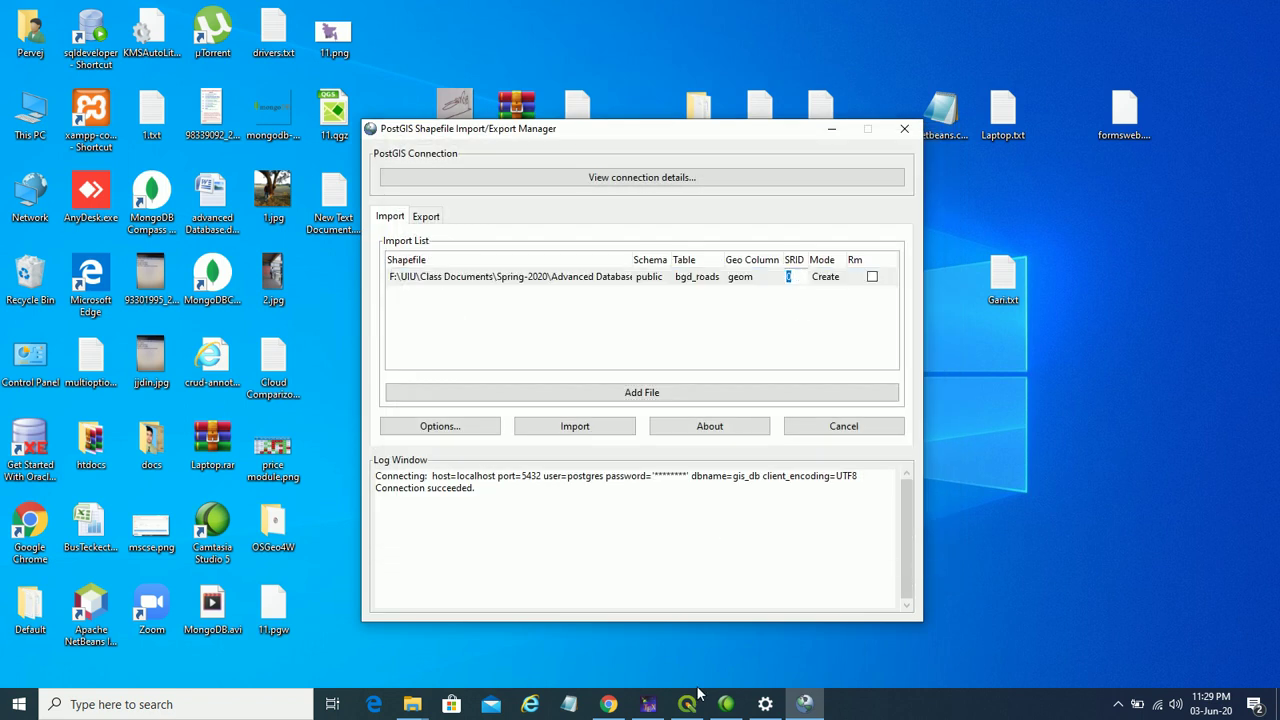
{"action": "left_click", "coordinate": [608, 704]}
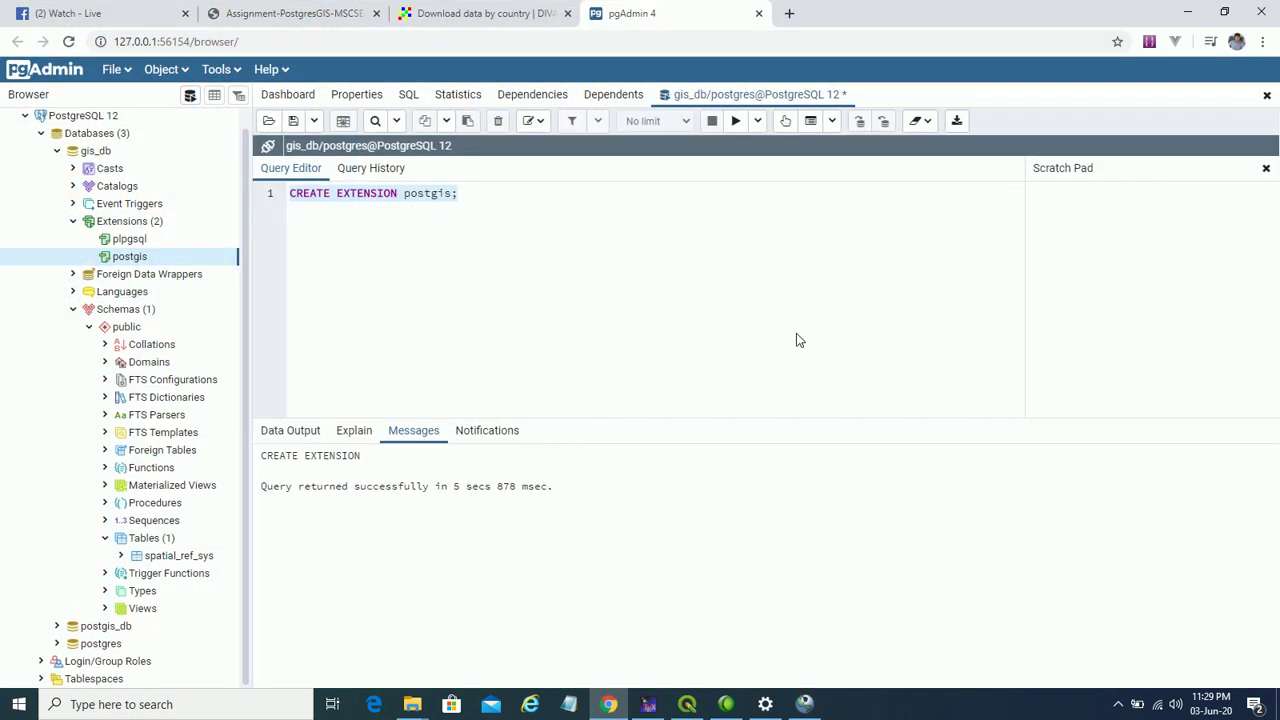
{"action": "left_click", "coordinate": [320, 13]}
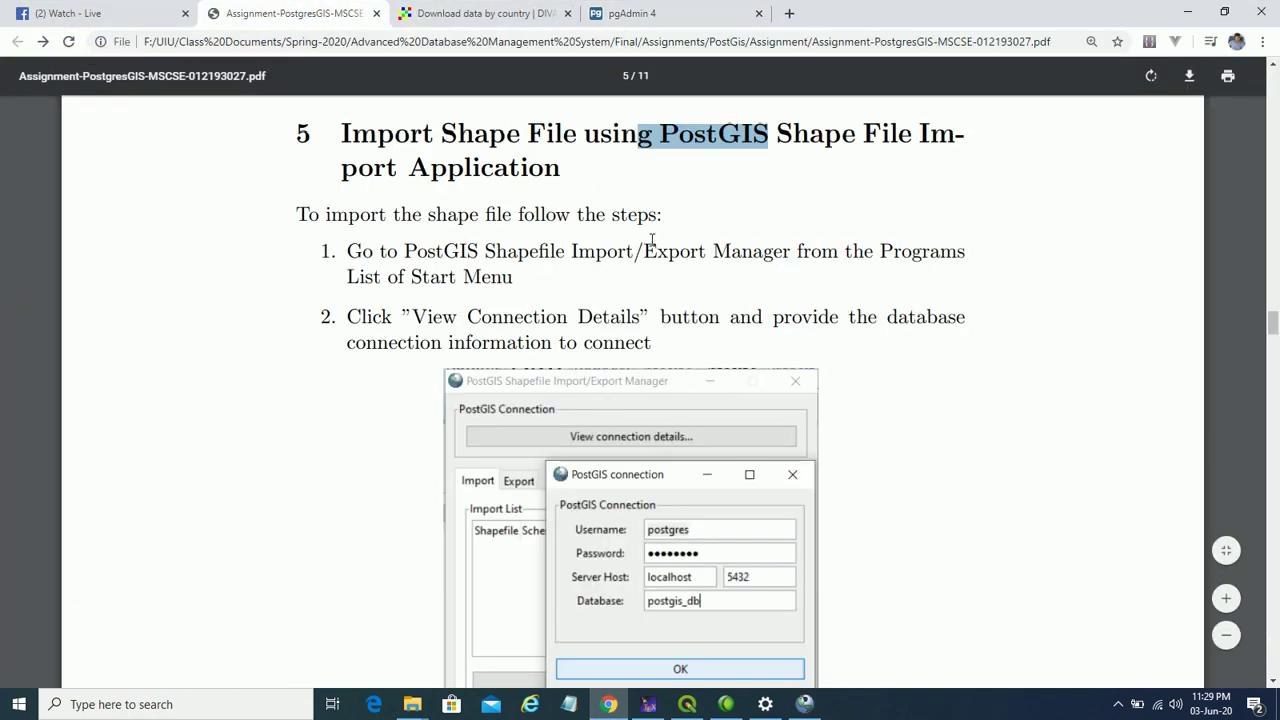
{"action": "scroll", "coordinate": [660, 250], "scroll_direction": "down", "scroll_amount": 10}
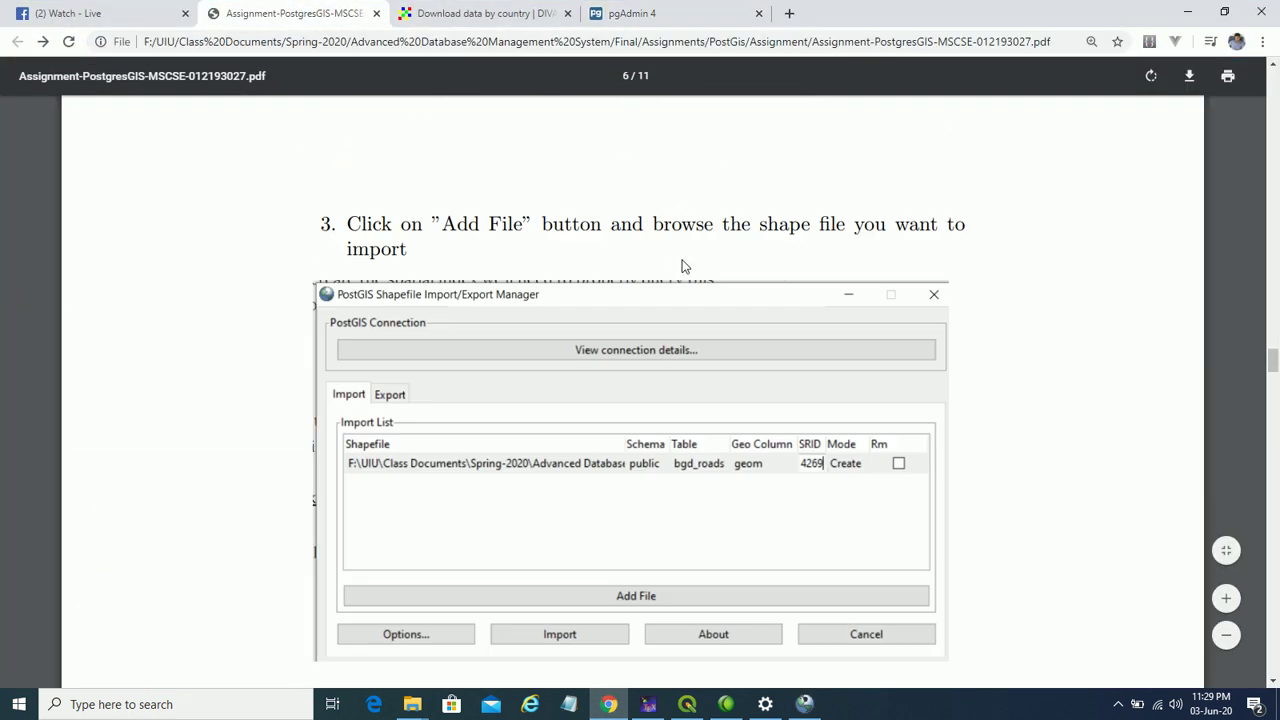
{"action": "scroll", "coordinate": [684, 266], "scroll_direction": "down", "scroll_amount": 2}
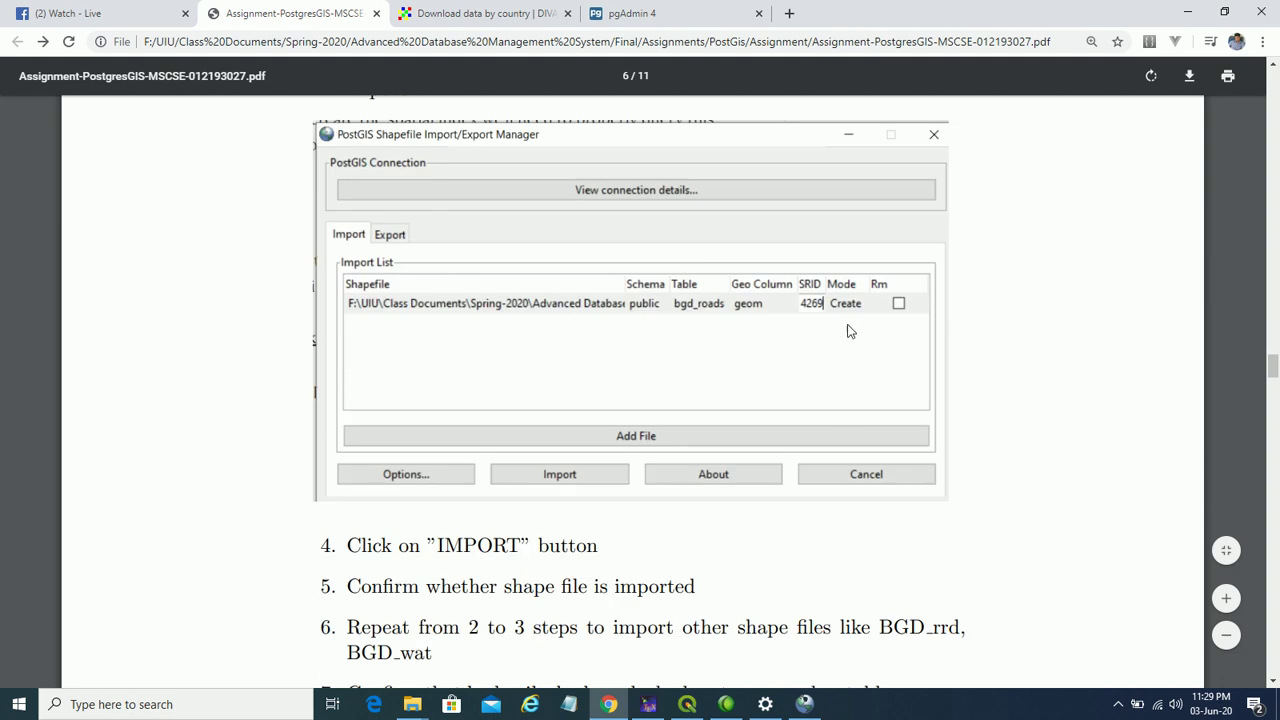
{"action": "left_click", "coordinate": [805, 704]}
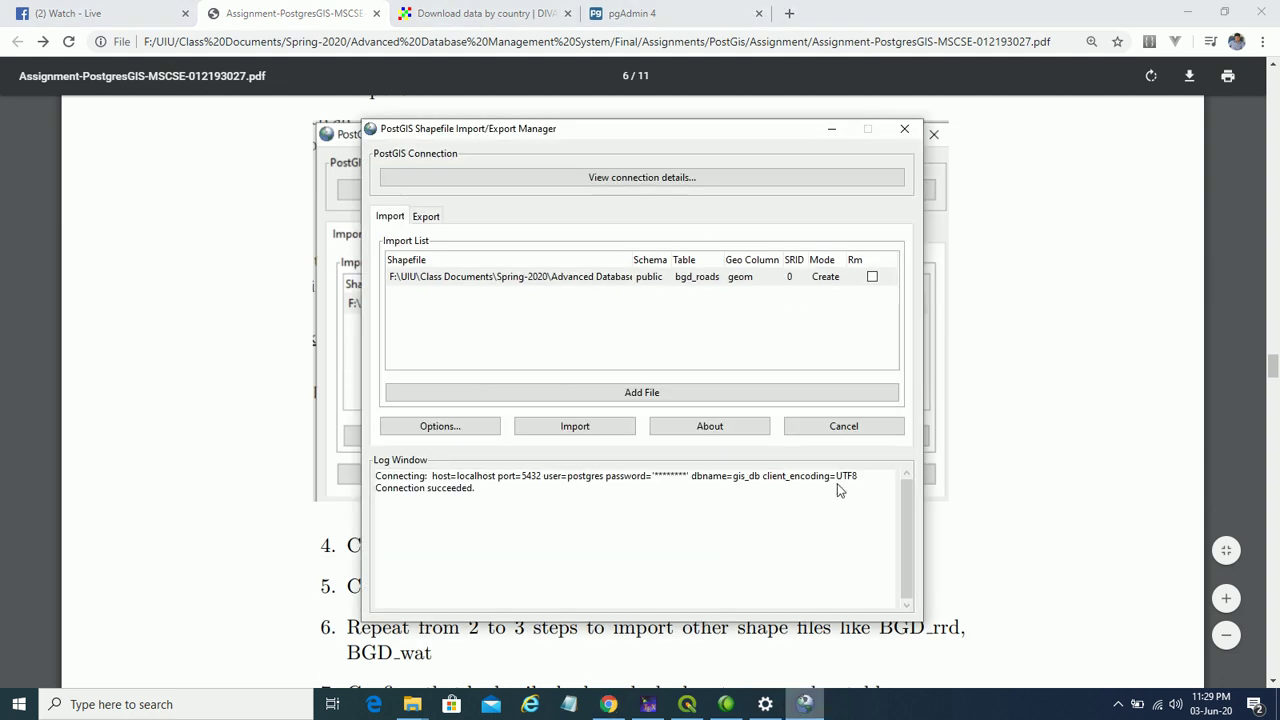
- Set the bgd_roads SRID to 4269, import it, and switch to pgAdmin 4
{"action": "left_click", "coordinate": [790, 277]}
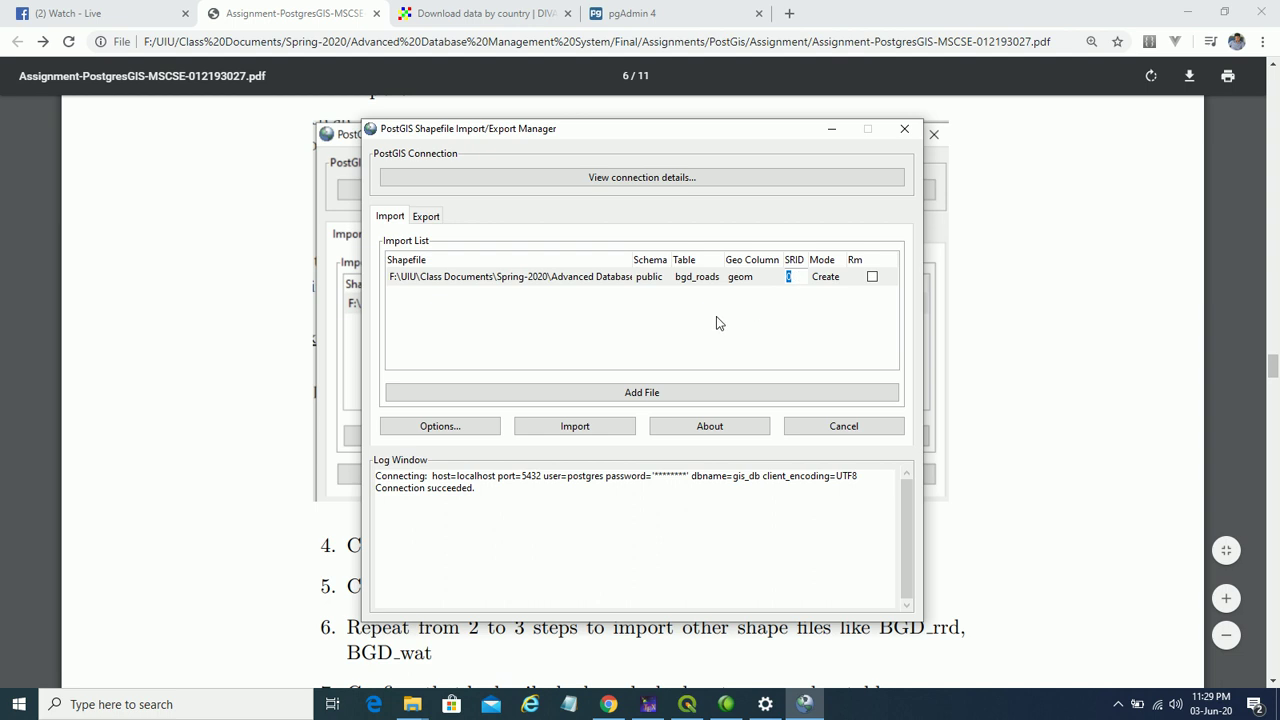
{"action": "type", "text": "4269"}
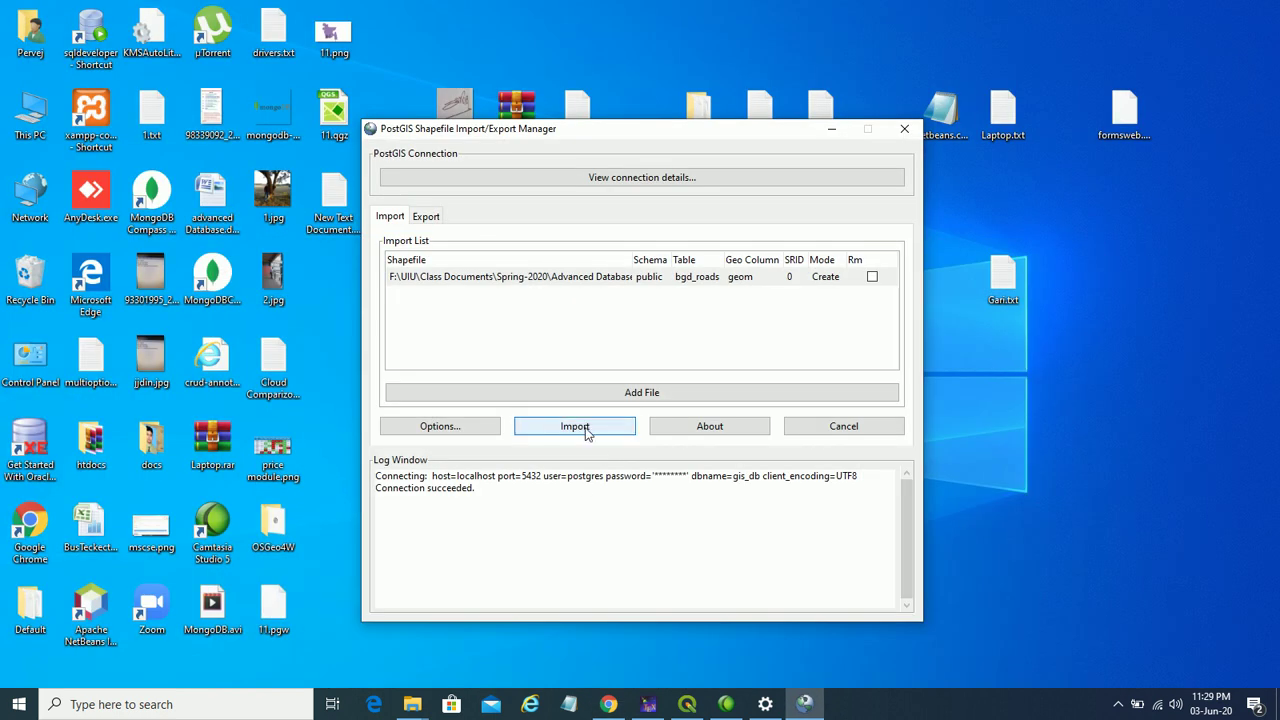
{"action": "left_click", "coordinate": [587, 429]}
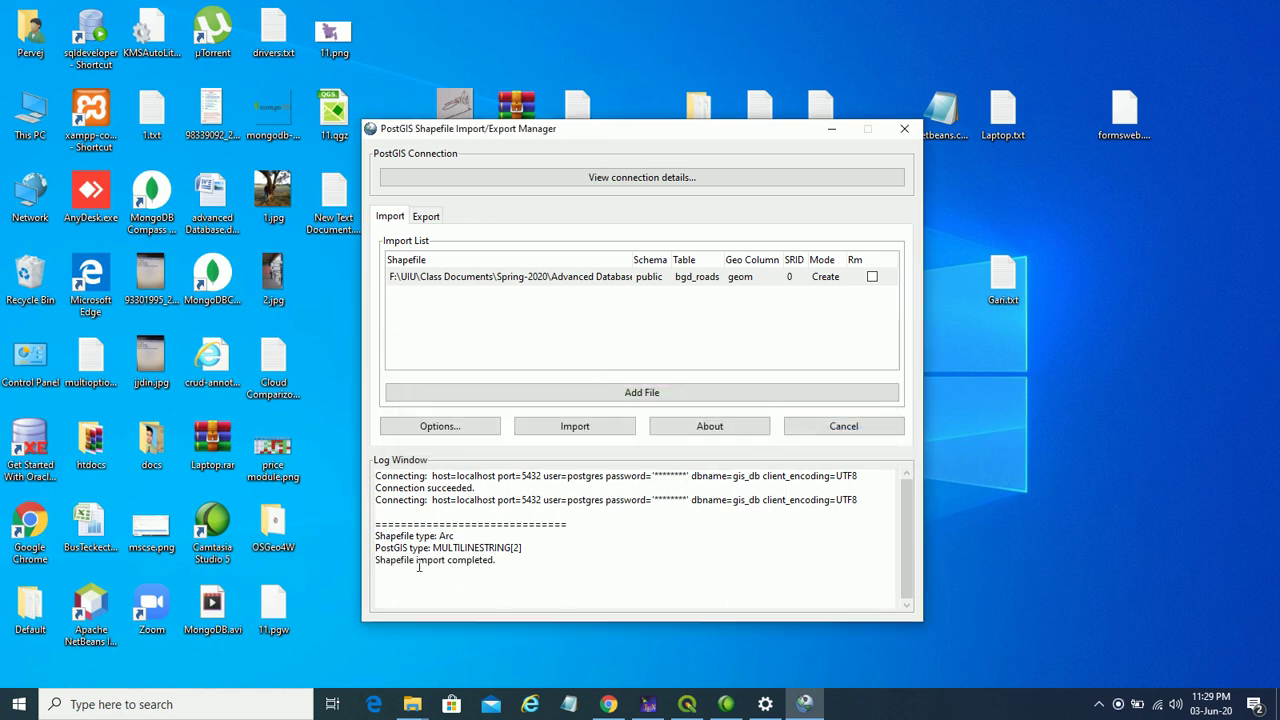
{"action": "left_click_drag", "start_coordinate": [408, 565], "coordinate": [494, 562]}
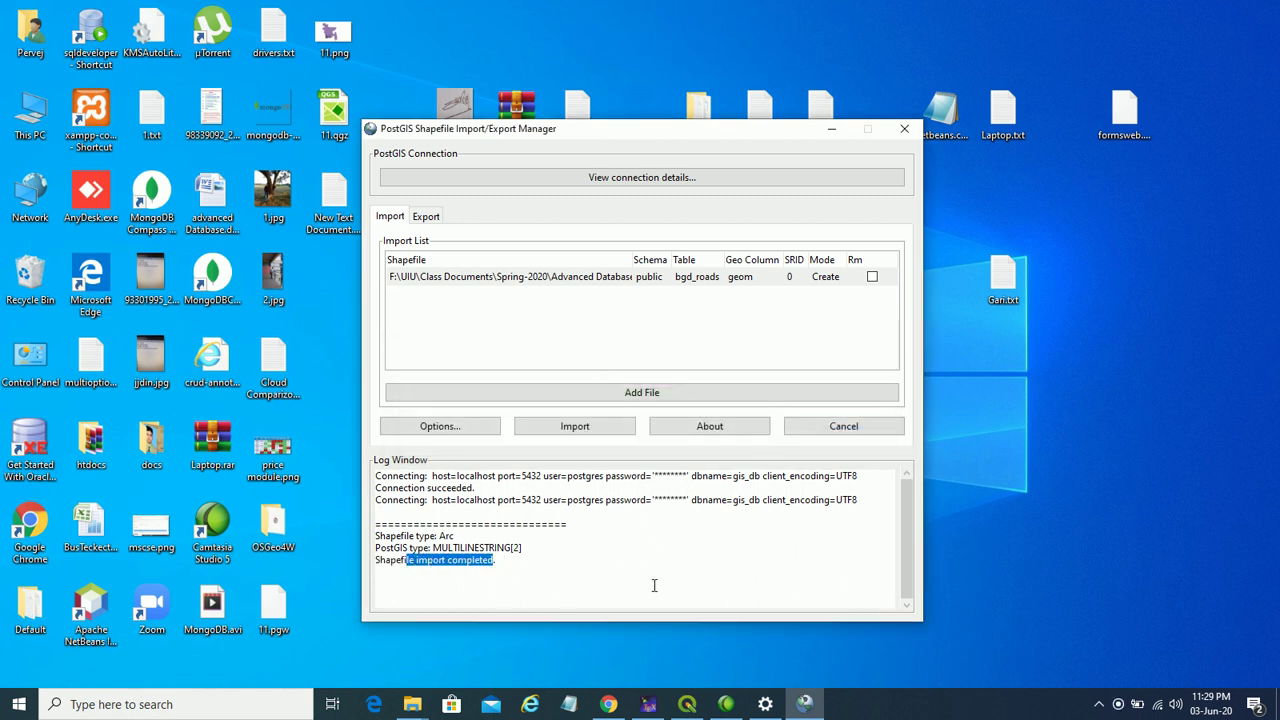
{"action": "left_click", "coordinate": [608, 704]}
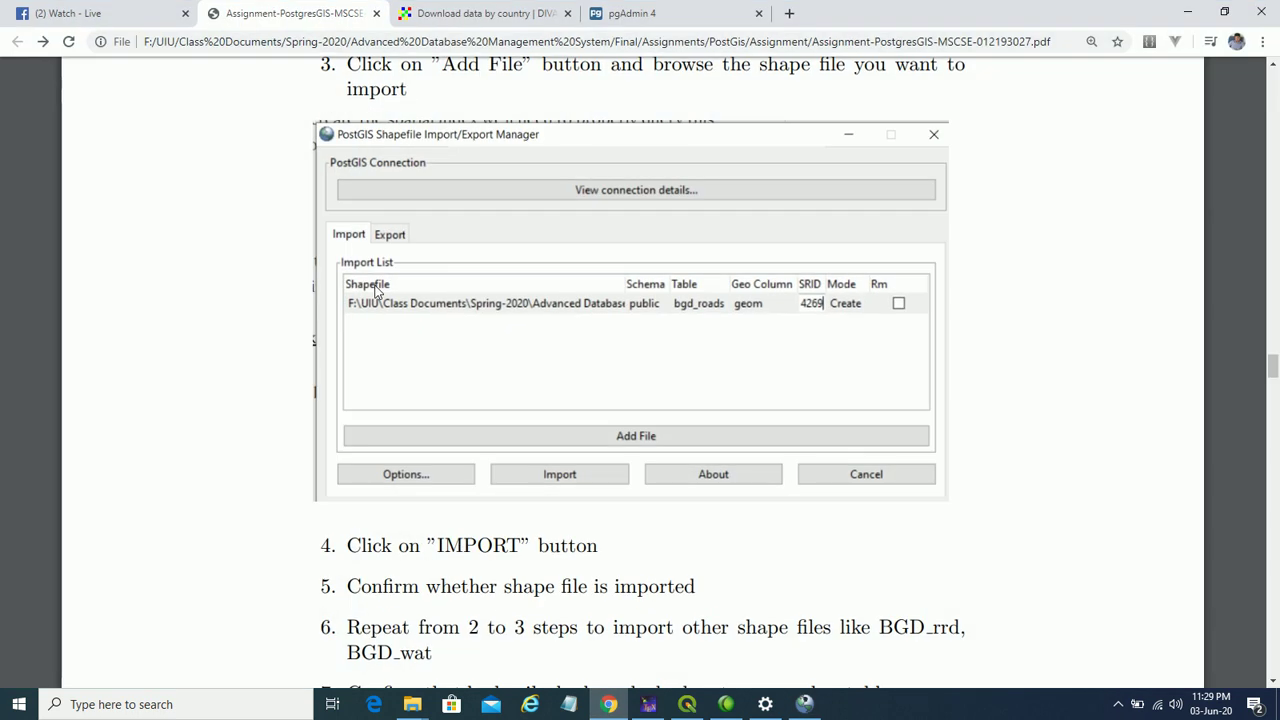
{"action": "left_click", "coordinate": [634, 13]}
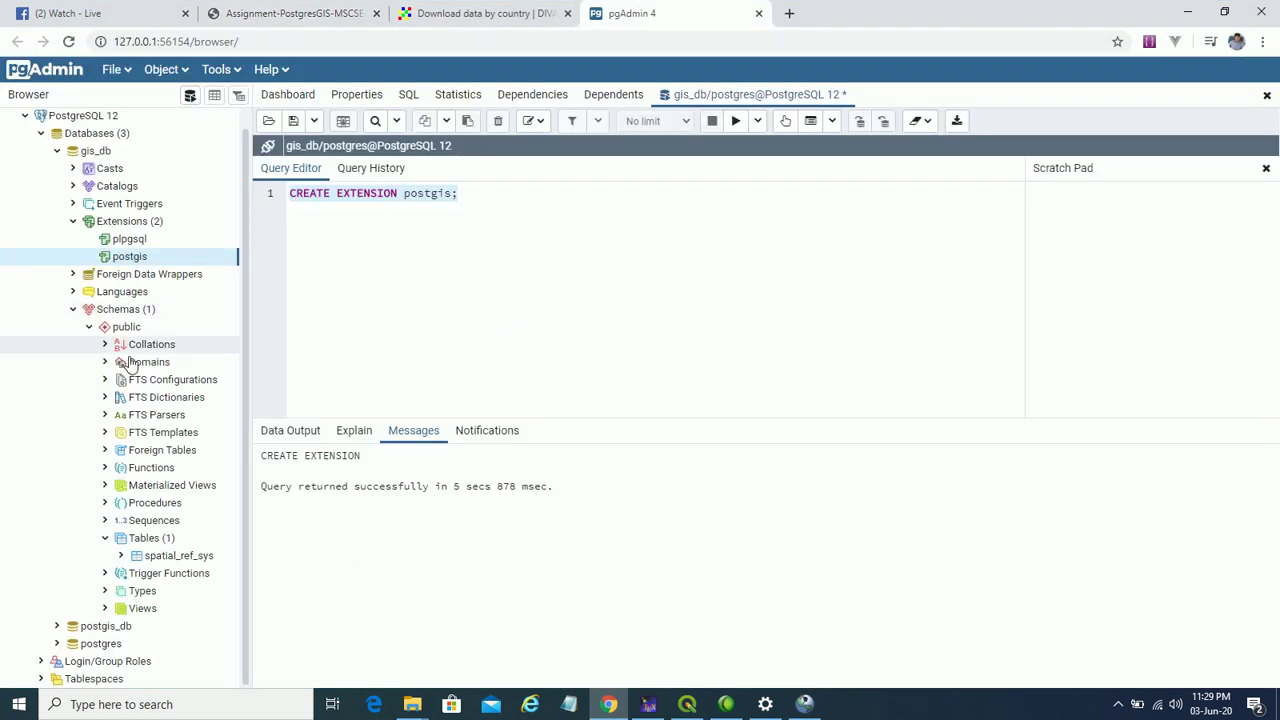
- Refresh gis_db's Tables node and expand it to reveal the new bgd_roads table
{"action": "left_click", "coordinate": [155, 540]}
{"action": "right_click", "coordinate": [155, 540]}
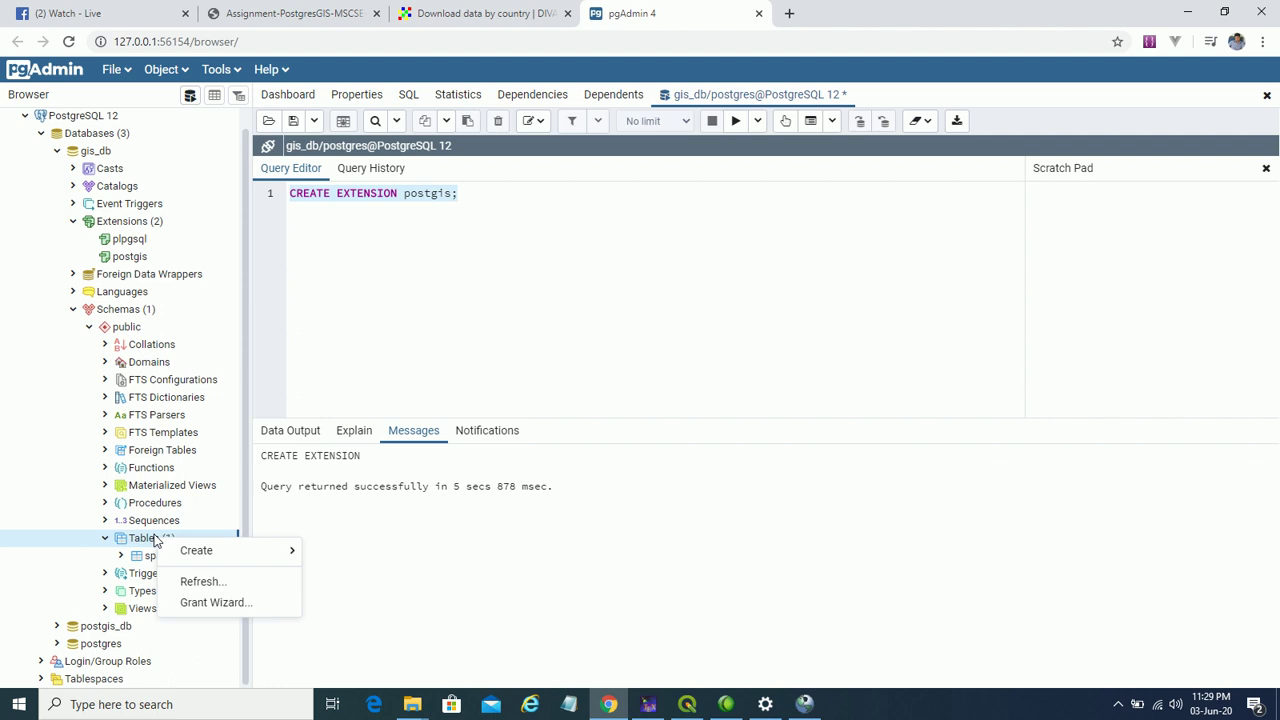
{"action": "left_click", "coordinate": [190, 582]}
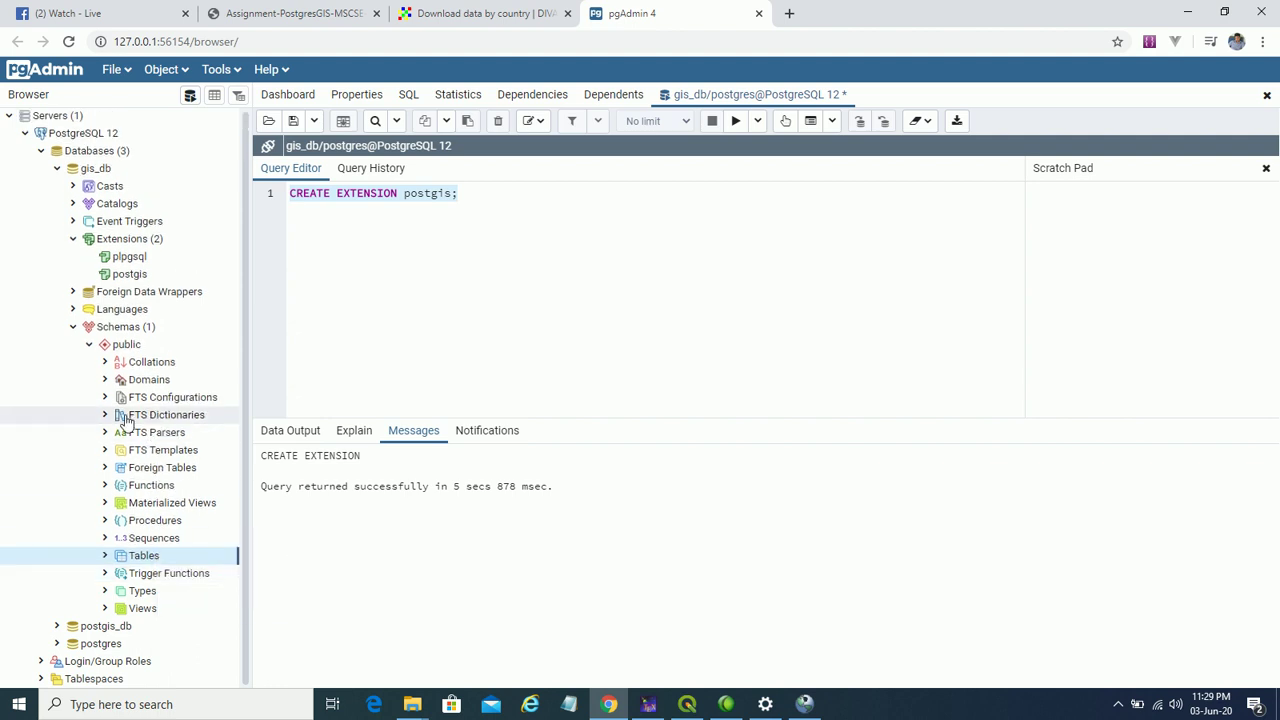
{"action": "left_click", "coordinate": [107, 556]}
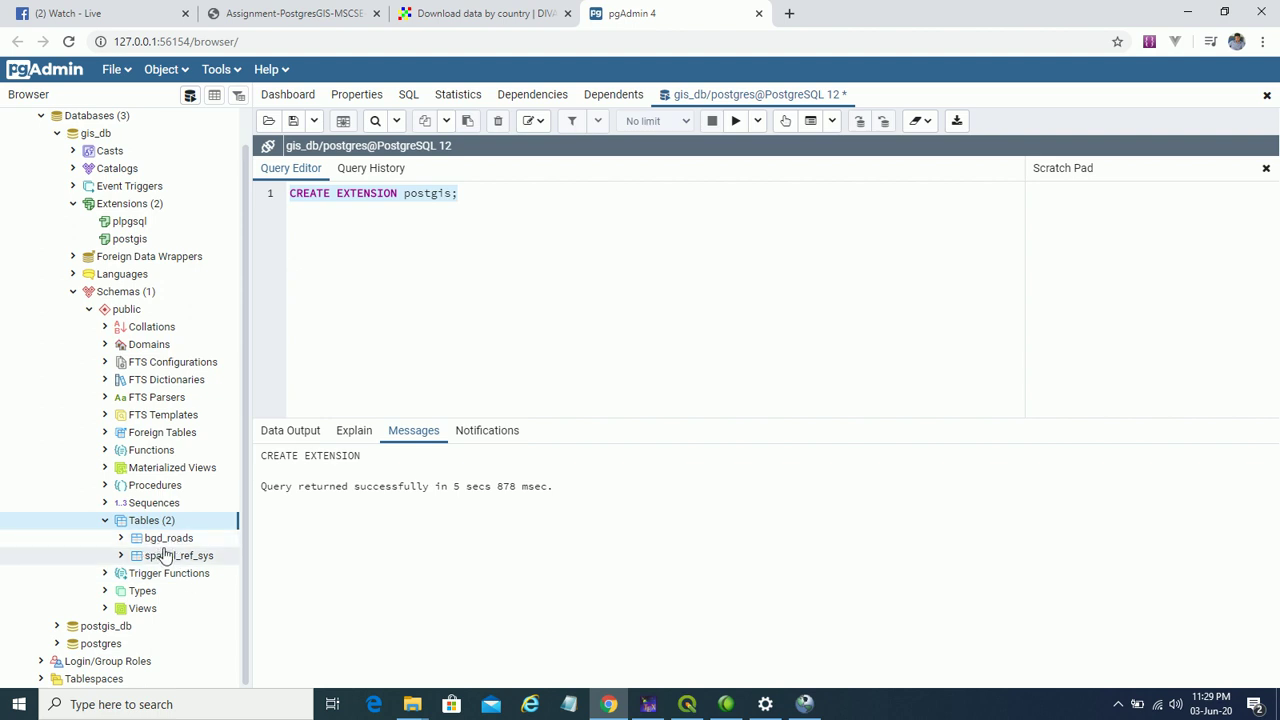
- Add a line 'select * from bgd_roads;' below the CREATE EXTENSION command and select it
{"action": "left_click", "coordinate": [499, 194]}
{"action": "key", "text": "Return"}
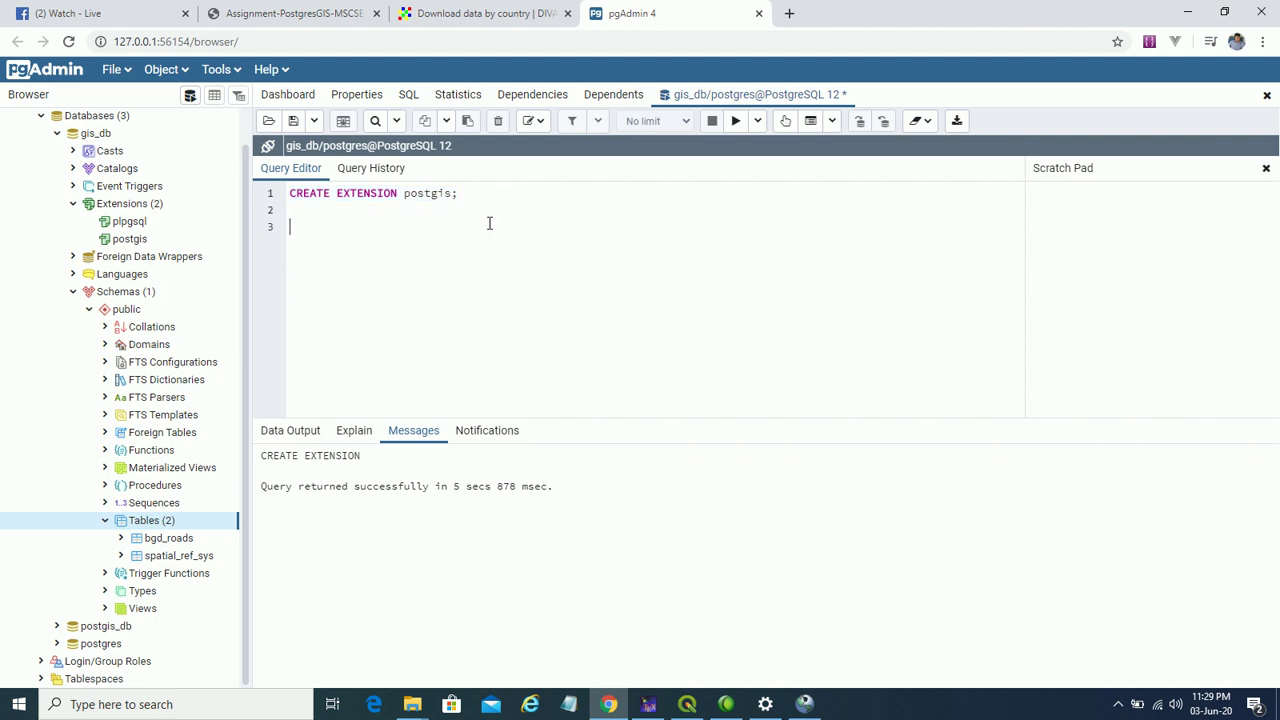
{"action": "type", "text": "select * from bgd_roads;"}
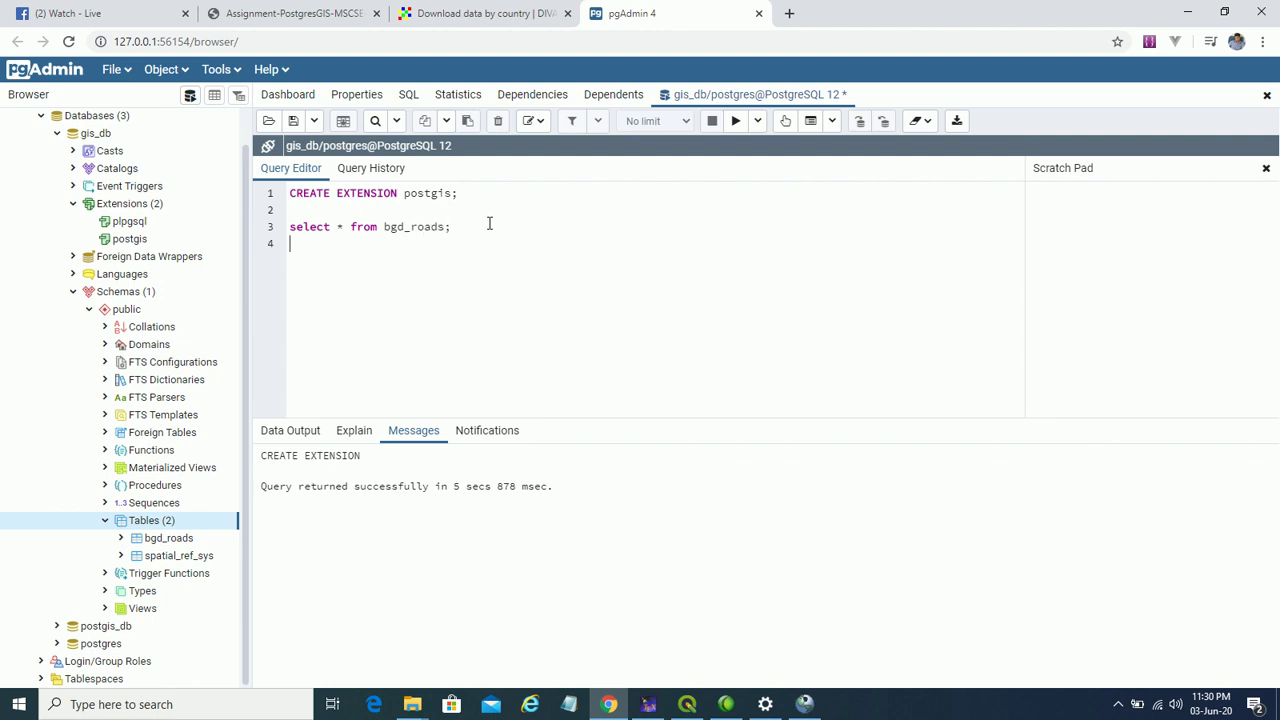
{"action": "triple_click", "coordinate": [489, 226]}
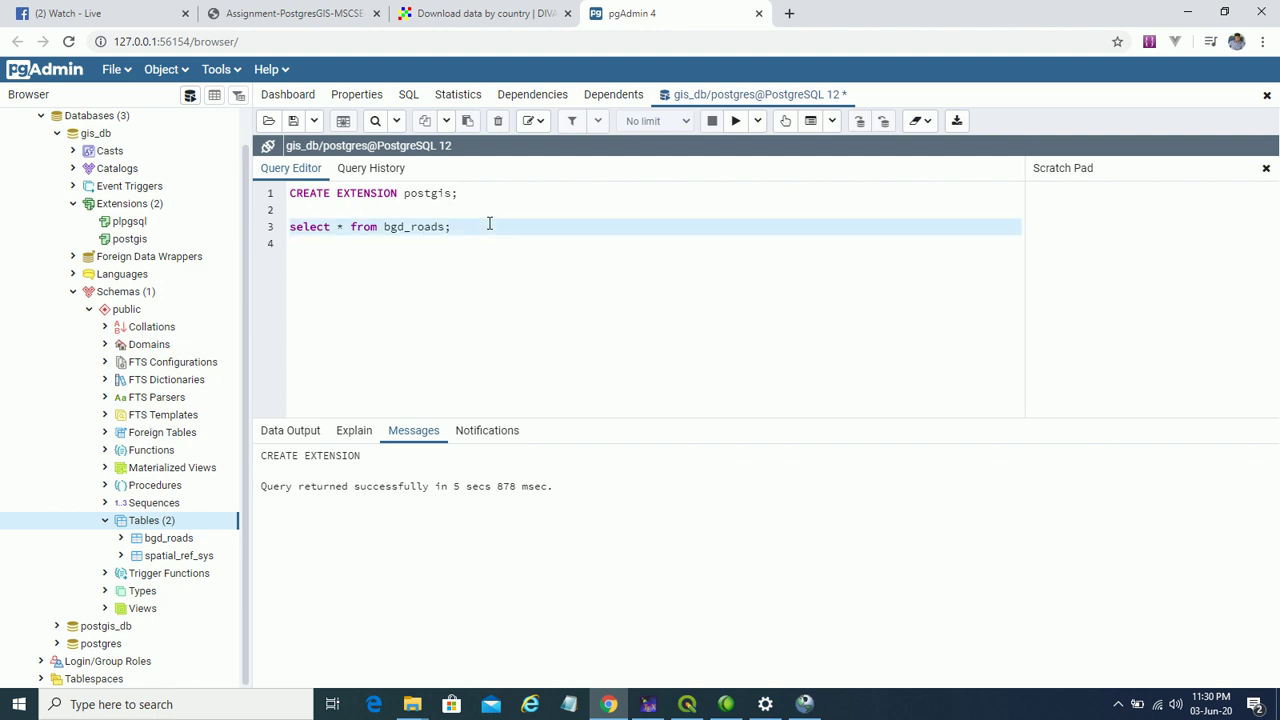
- Execute the bgd_roads query and map its road geometries in the Geometry Viewer
{"action": "left_click", "coordinate": [736, 120]}
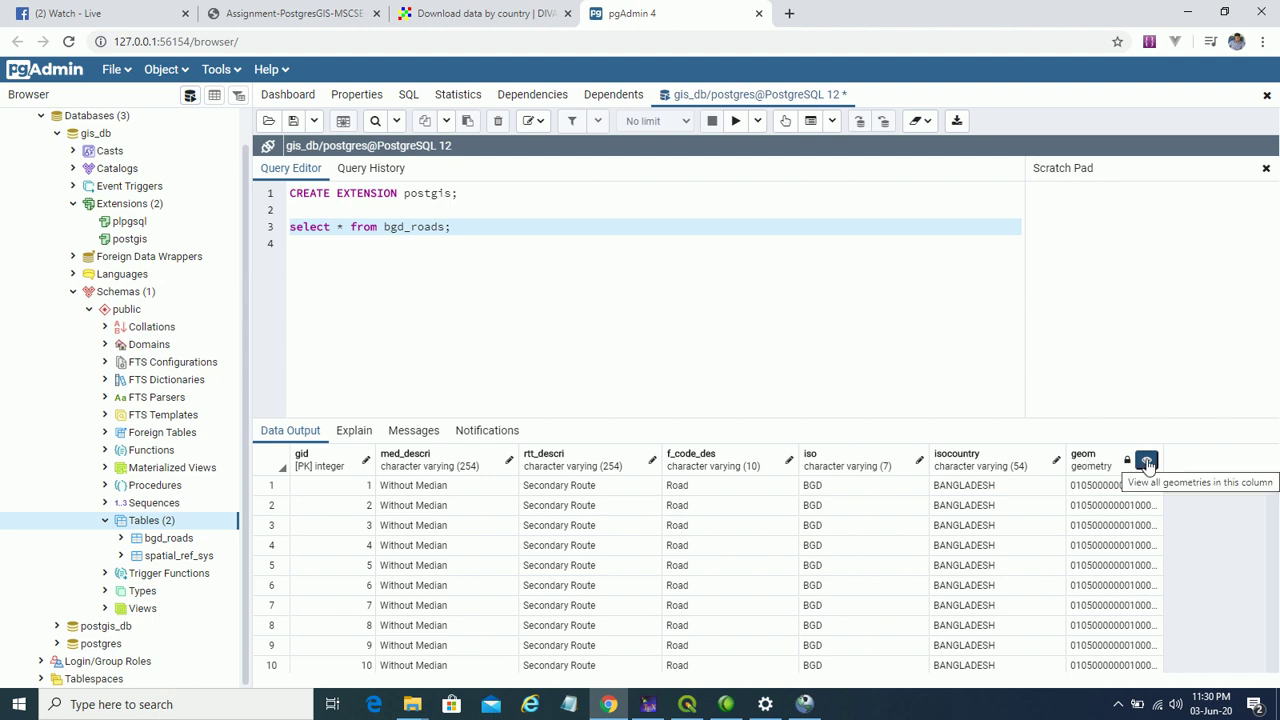
{"action": "left_click", "coordinate": [1147, 462]}
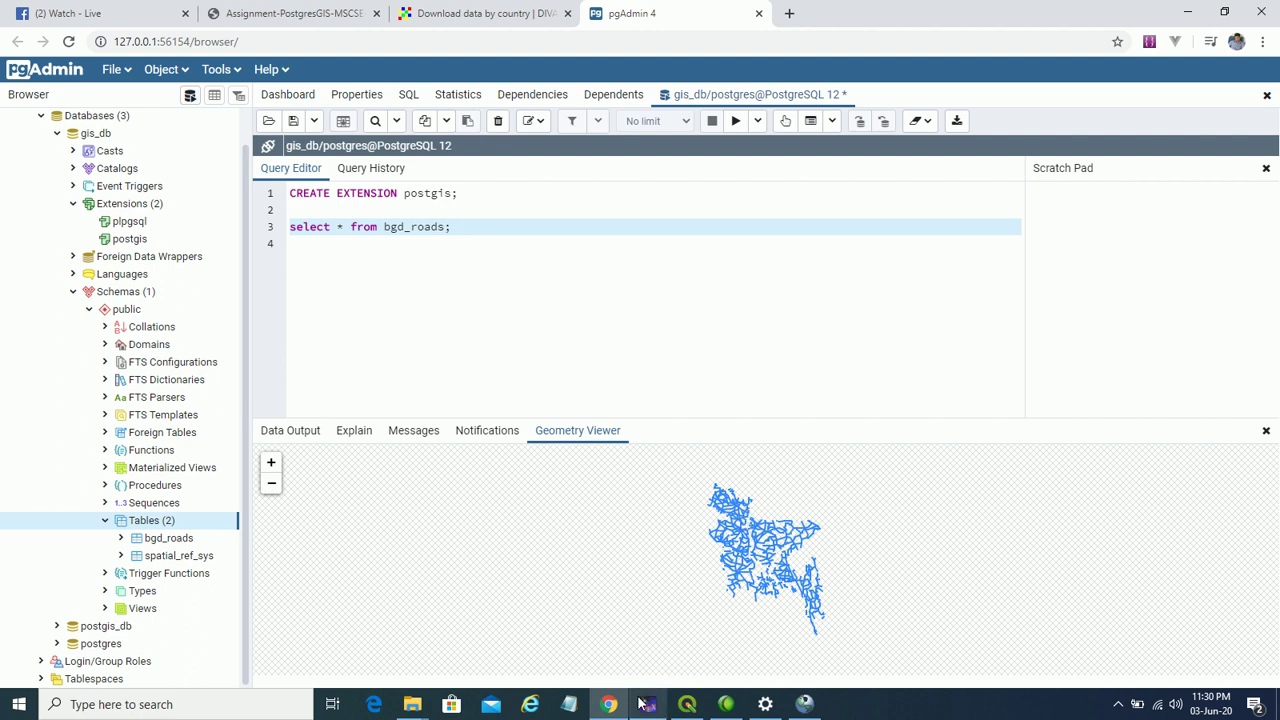
{"action": "left_click", "coordinate": [290, 13]}
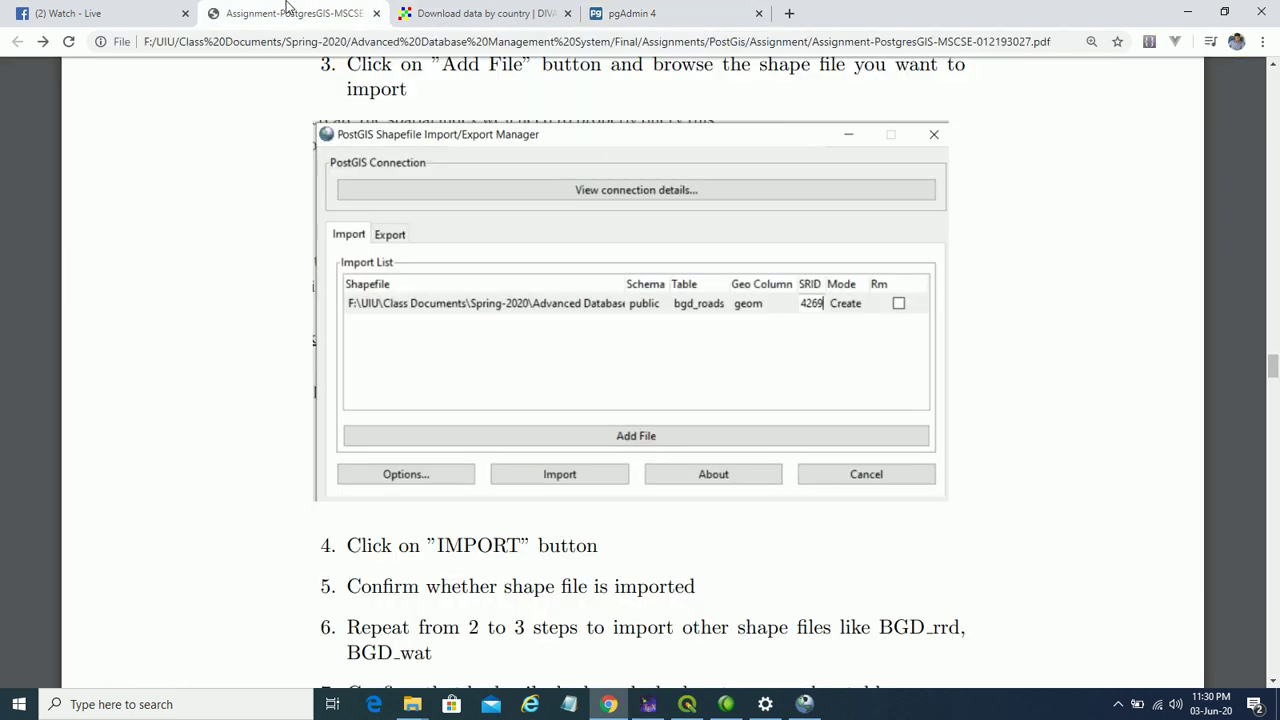
- Add BGD_rails.shp from the shapefiles > BGD_rrd folder to the Import List
{"action": "scroll", "coordinate": [548, 350], "scroll_direction": "down", "scroll_amount": 4}
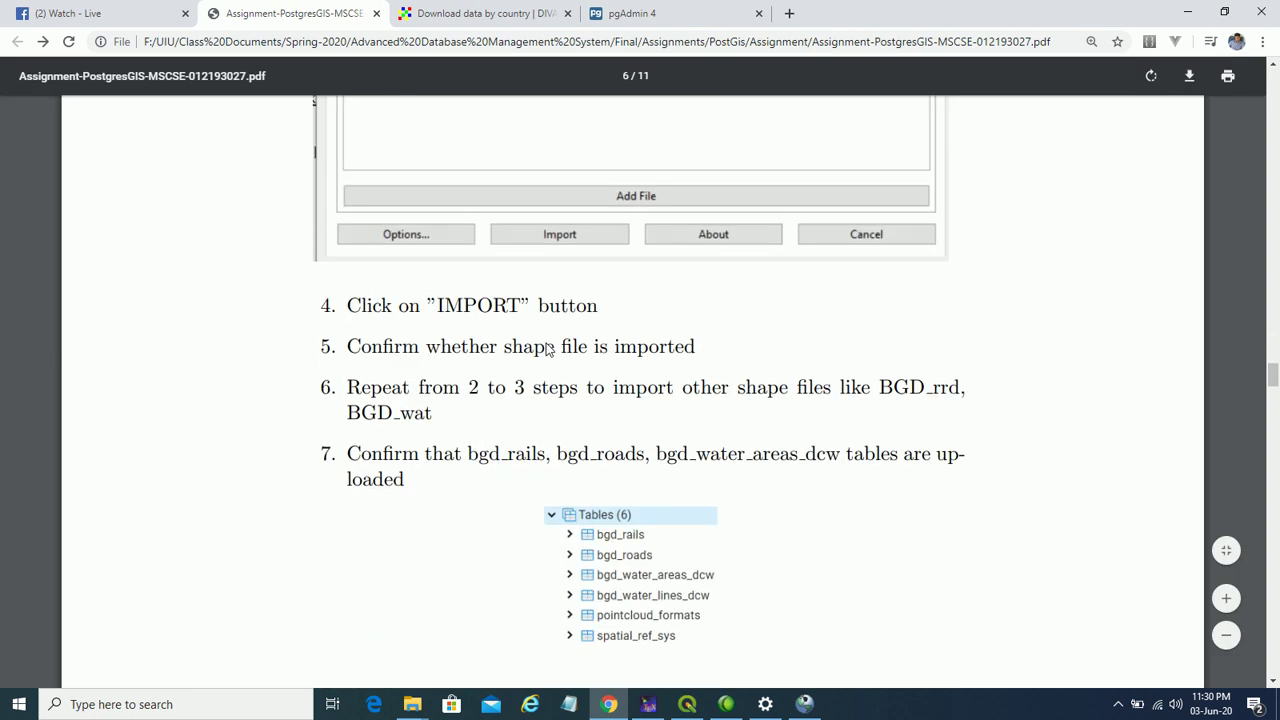
{"action": "scroll", "coordinate": [548, 346], "scroll_direction": "down", "scroll_amount": 1}
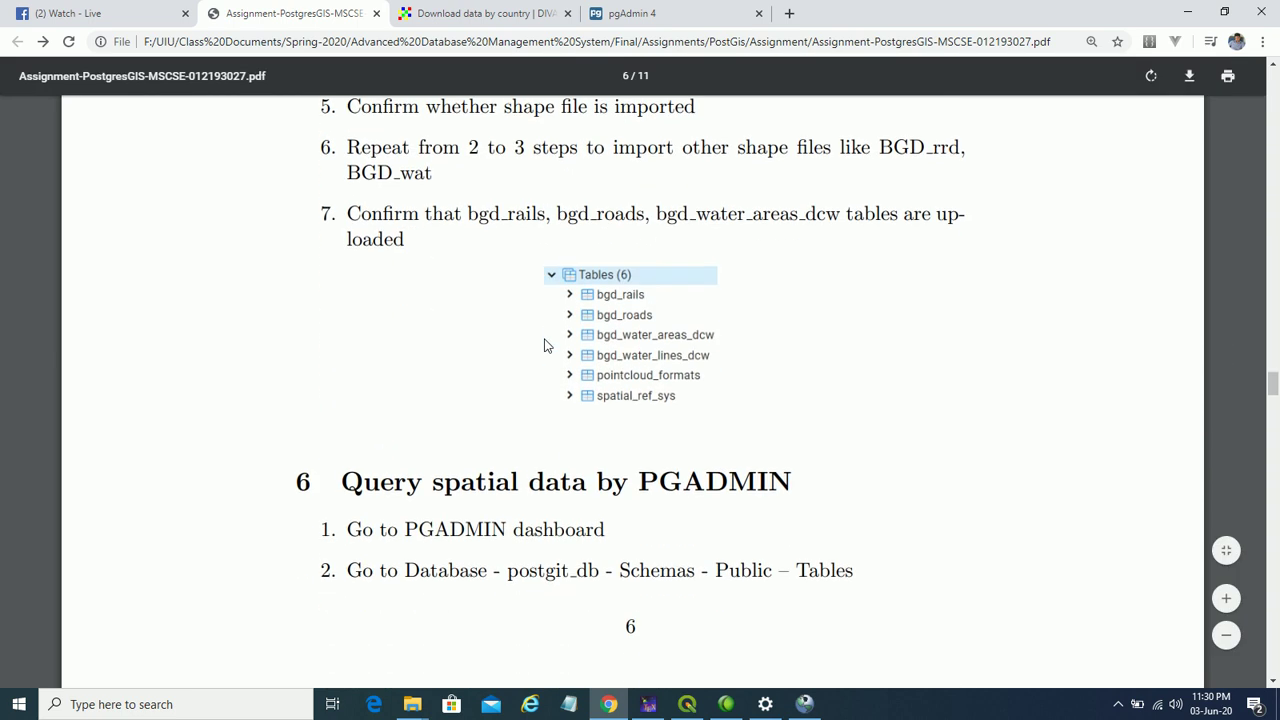
{"action": "scroll", "coordinate": [544, 345], "scroll_direction": "down", "scroll_amount": 4}
{"action": "scroll", "coordinate": [534, 342], "scroll_direction": "up", "scroll_amount": 3}
{"action": "scroll", "coordinate": [537, 334], "scroll_direction": "up", "scroll_amount": 2}
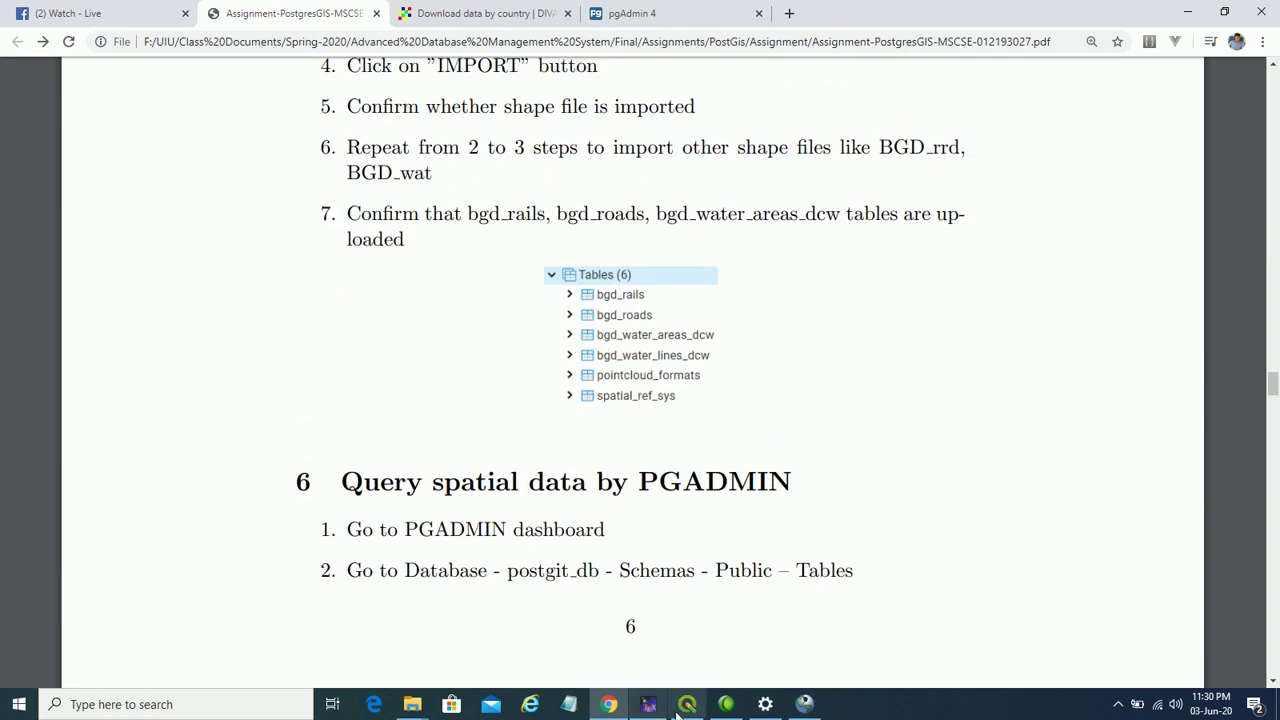
{"action": "left_click", "coordinate": [1187, 12]}
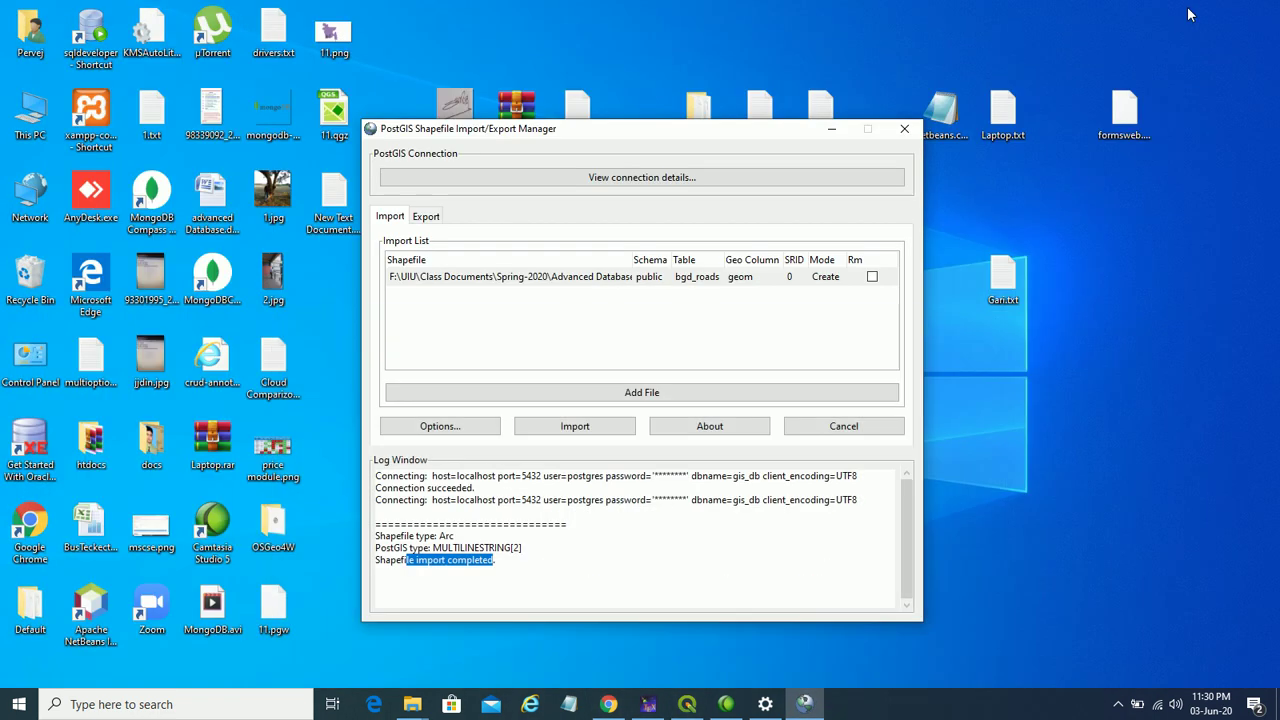
{"action": "left_click", "coordinate": [659, 394]}
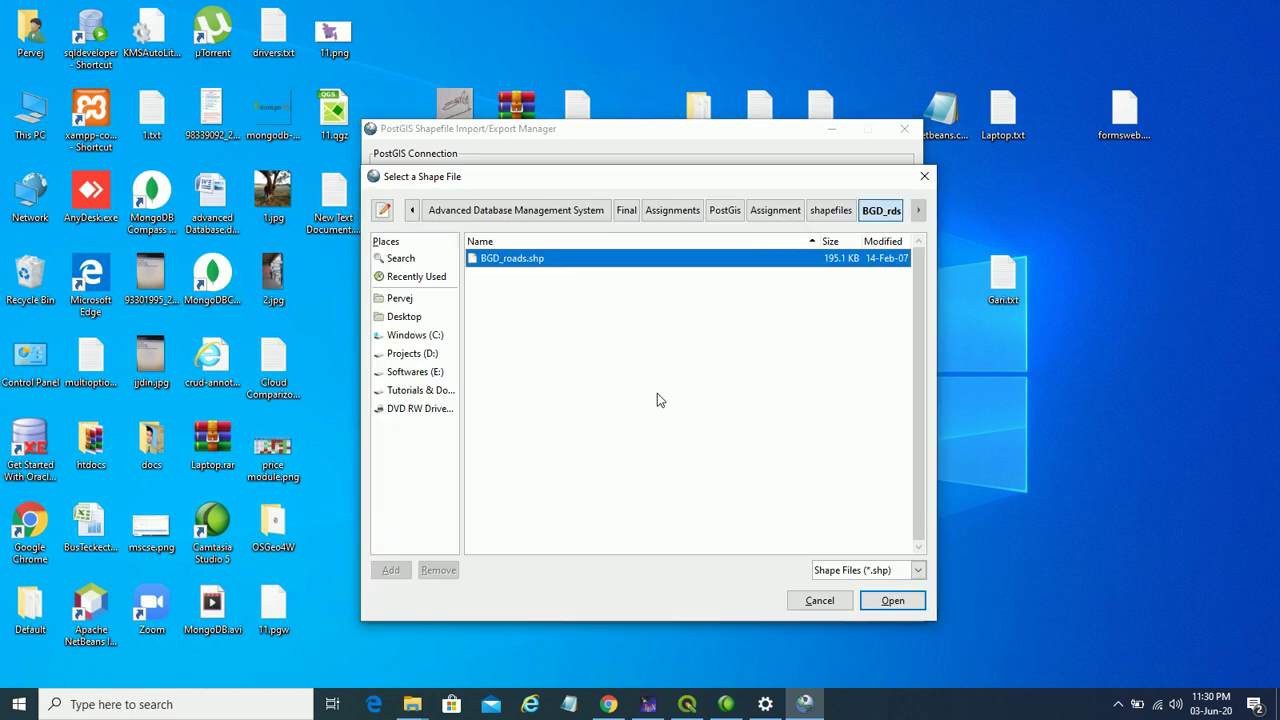
{"action": "left_click", "coordinate": [828, 212]}
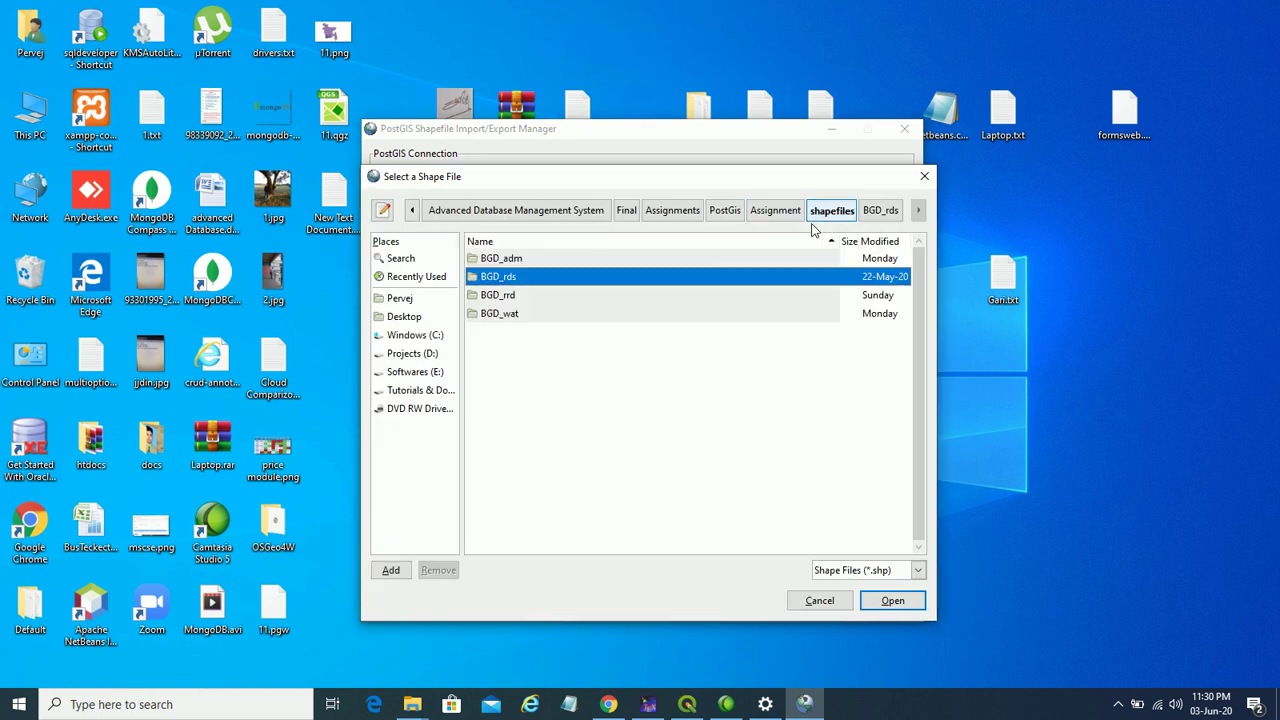
{"action": "double_click", "coordinate": [500, 296]}
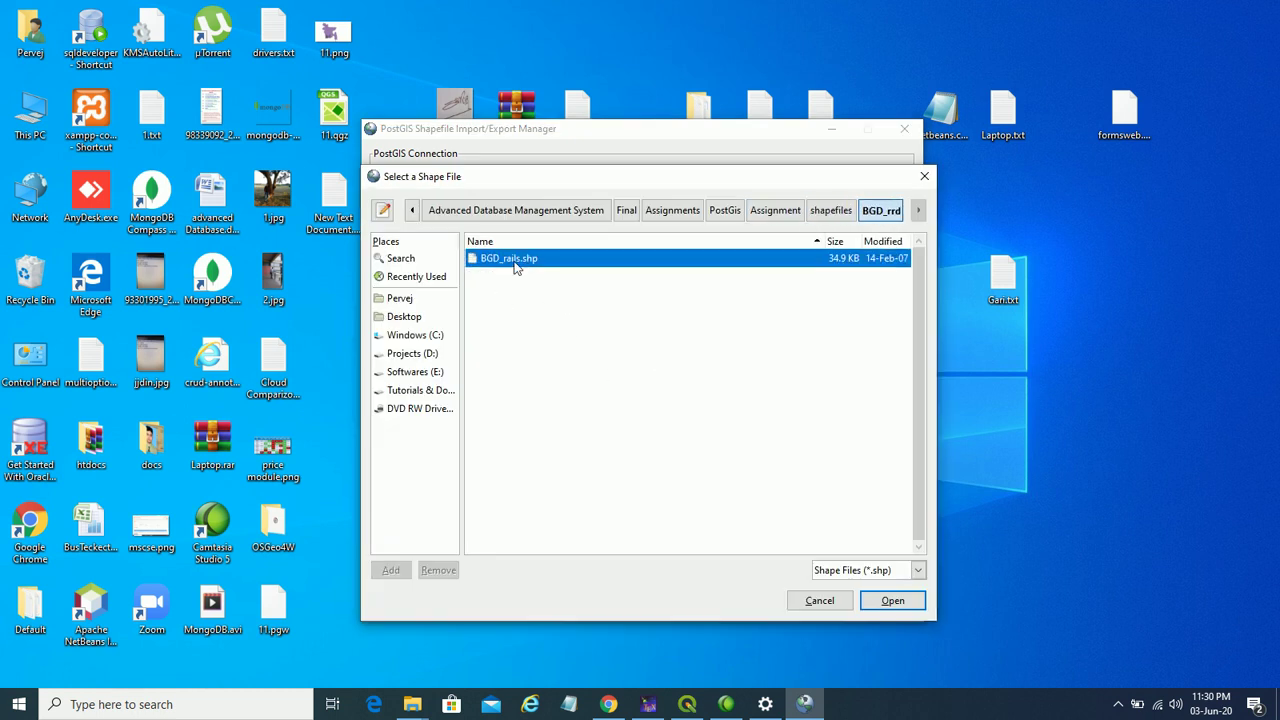
{"action": "left_click", "coordinate": [890, 601]}
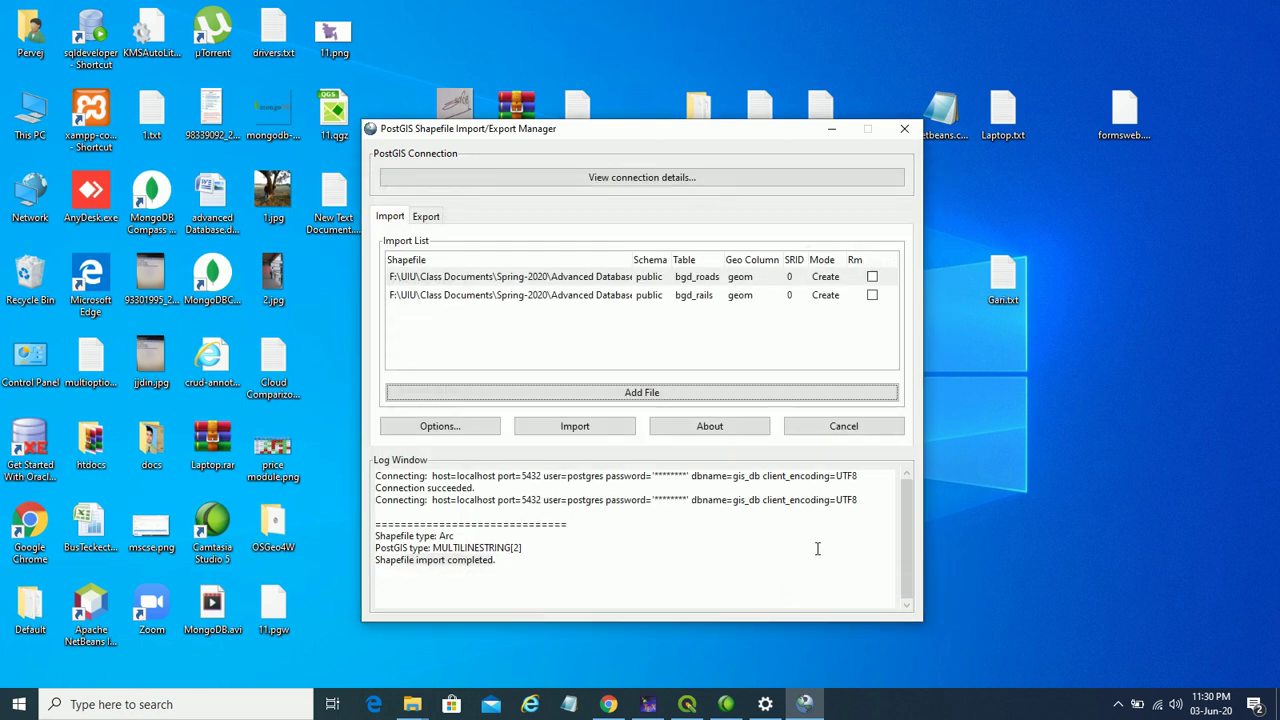
- Select the bgd_rails and bgd_roads rows, then cancel out of the manager
{"action": "left_click", "coordinate": [745, 297]}
{"action": "left_click", "coordinate": [734, 280]}
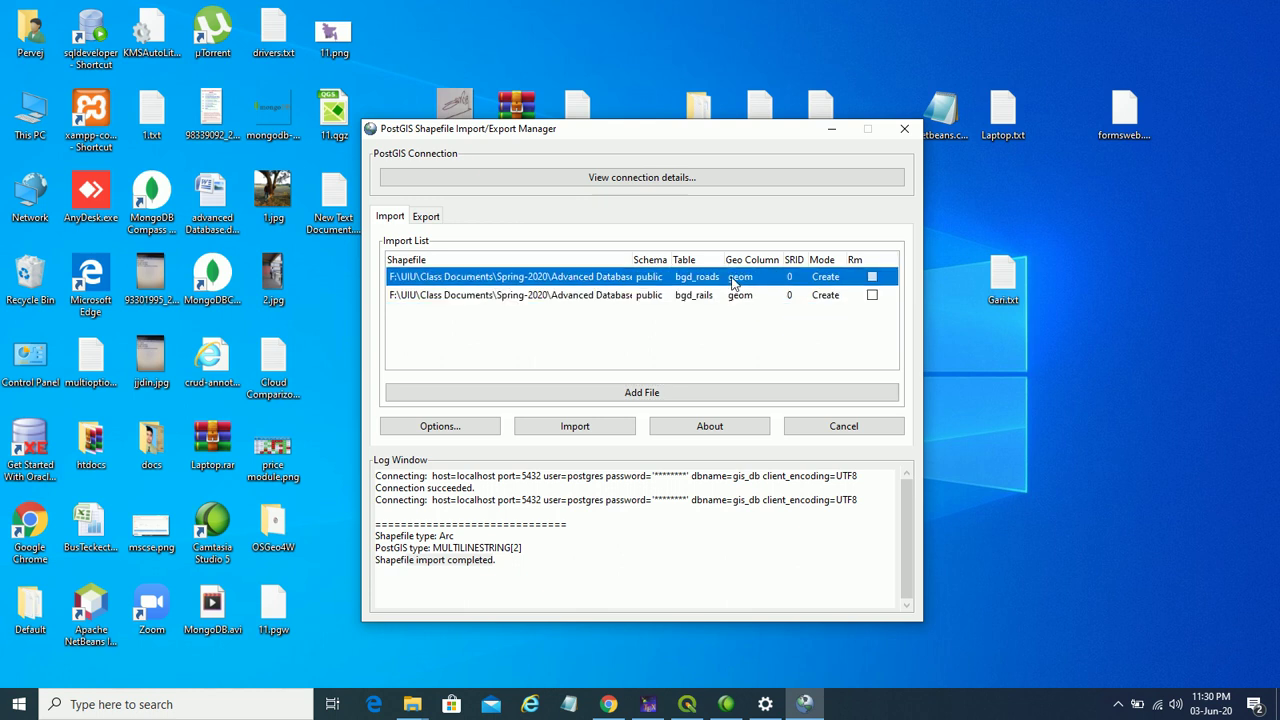
{"action": "left_click", "coordinate": [850, 427]}
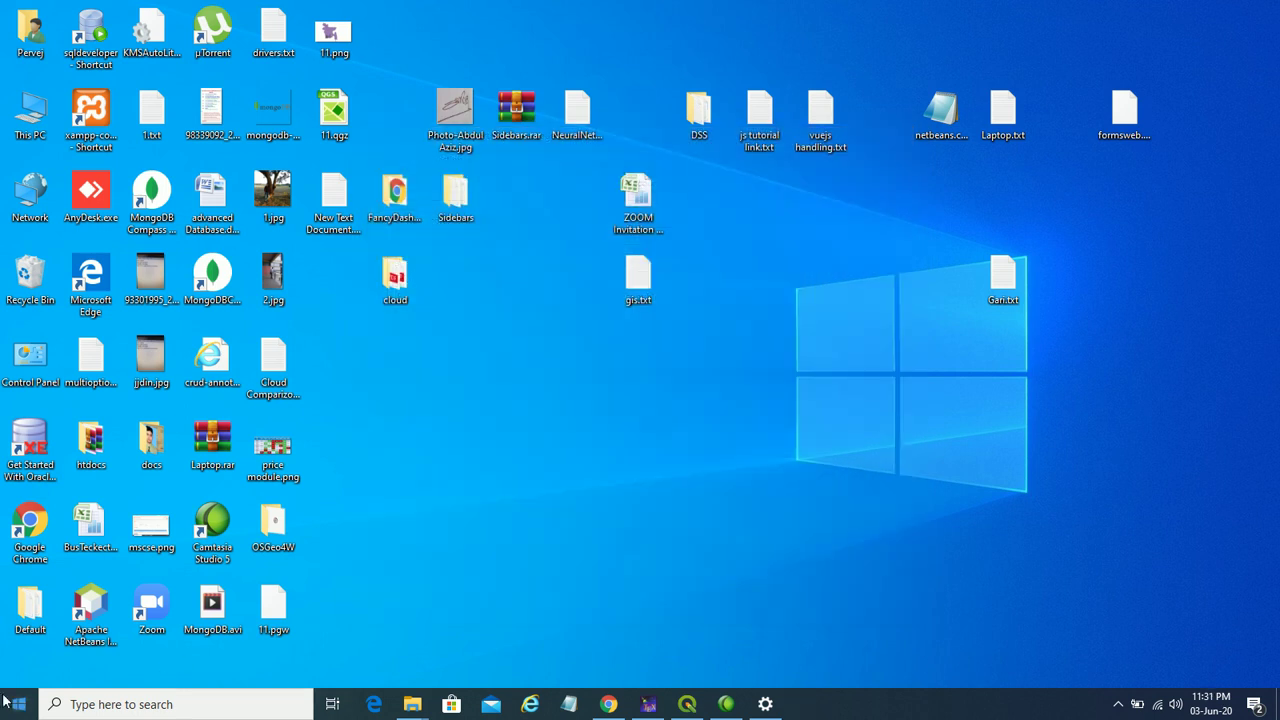
- Launch the PostGIS Shapefile and DBF Loader from the PostGIS Bundle 3 Start menu folder
{"action": "left_click", "coordinate": [19, 704]}
{"action": "scroll", "coordinate": [120, 440], "scroll_direction": "down", "scroll_amount": 15}
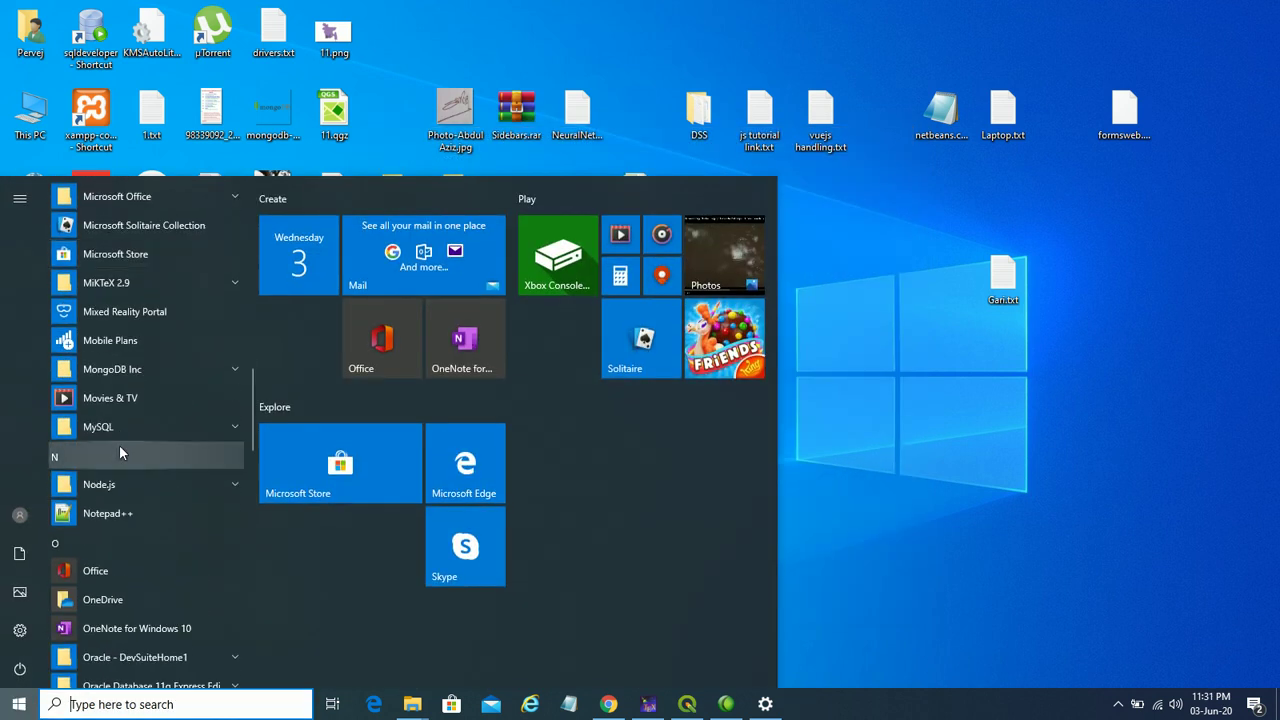
{"action": "scroll", "coordinate": [119, 445], "scroll_direction": "down", "scroll_amount": 5}
{"action": "scroll", "coordinate": [120, 455], "scroll_direction": "down", "scroll_amount": 5}
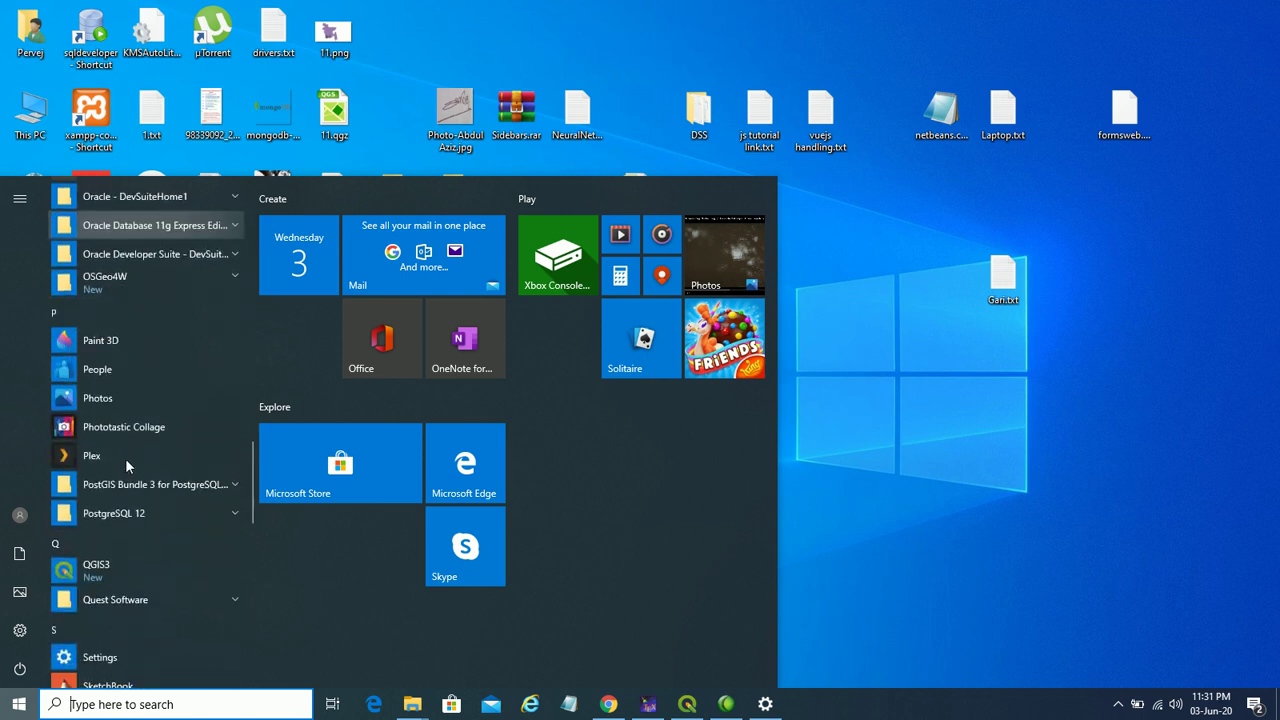
{"action": "left_click", "coordinate": [196, 410]}
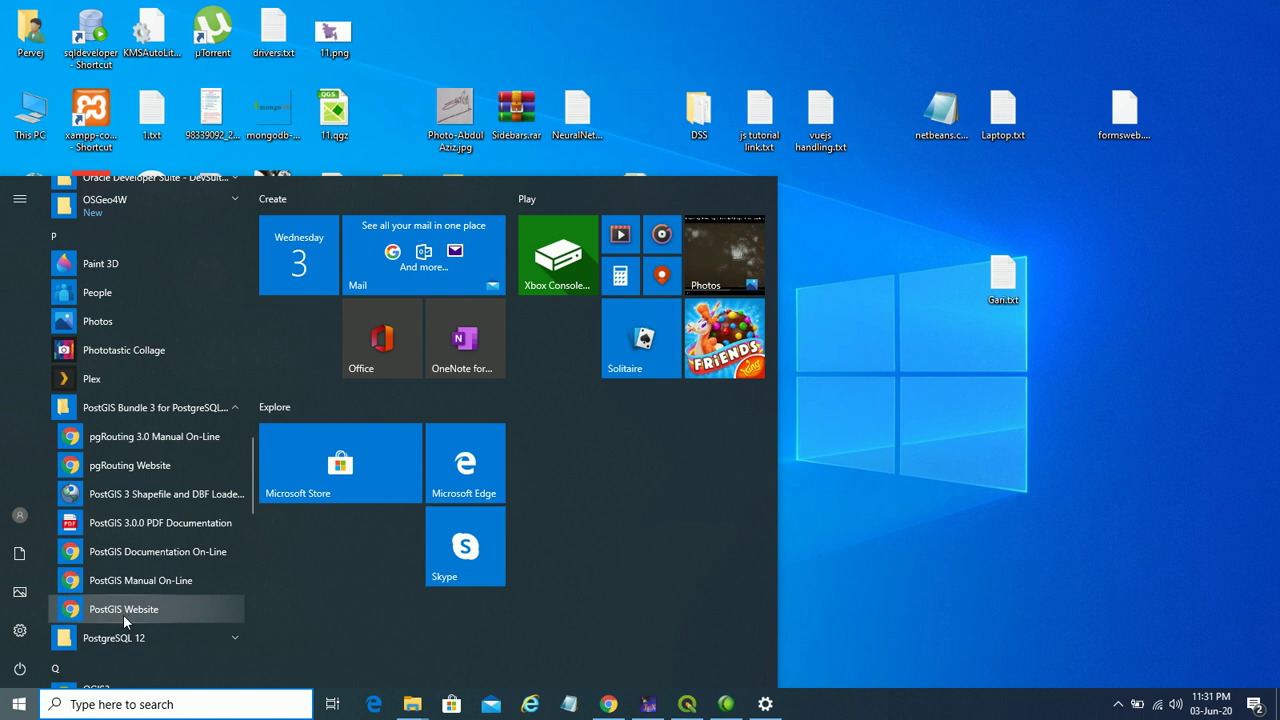
{"action": "key", "text": "Escape"}
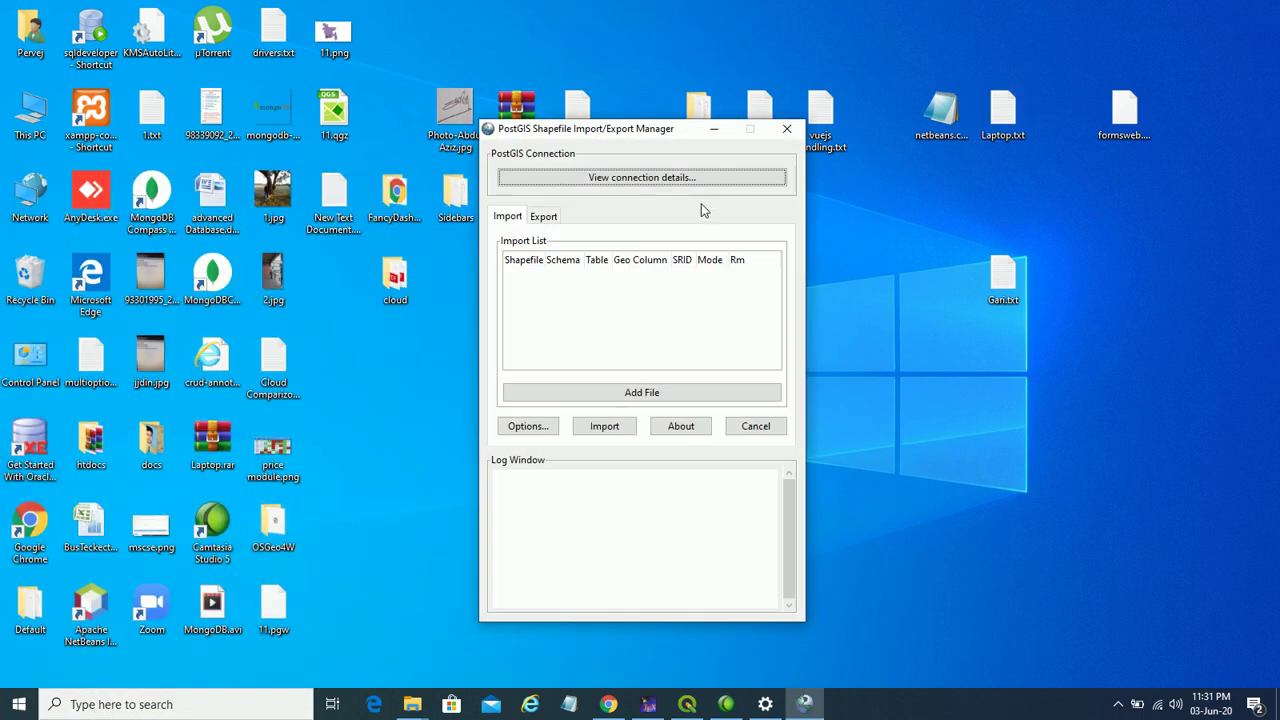
- In the connection details, enter the login password and database name 'gisdb'
{"action": "left_click", "coordinate": [641, 177]}
{"action": "type", "text": "postgres"}
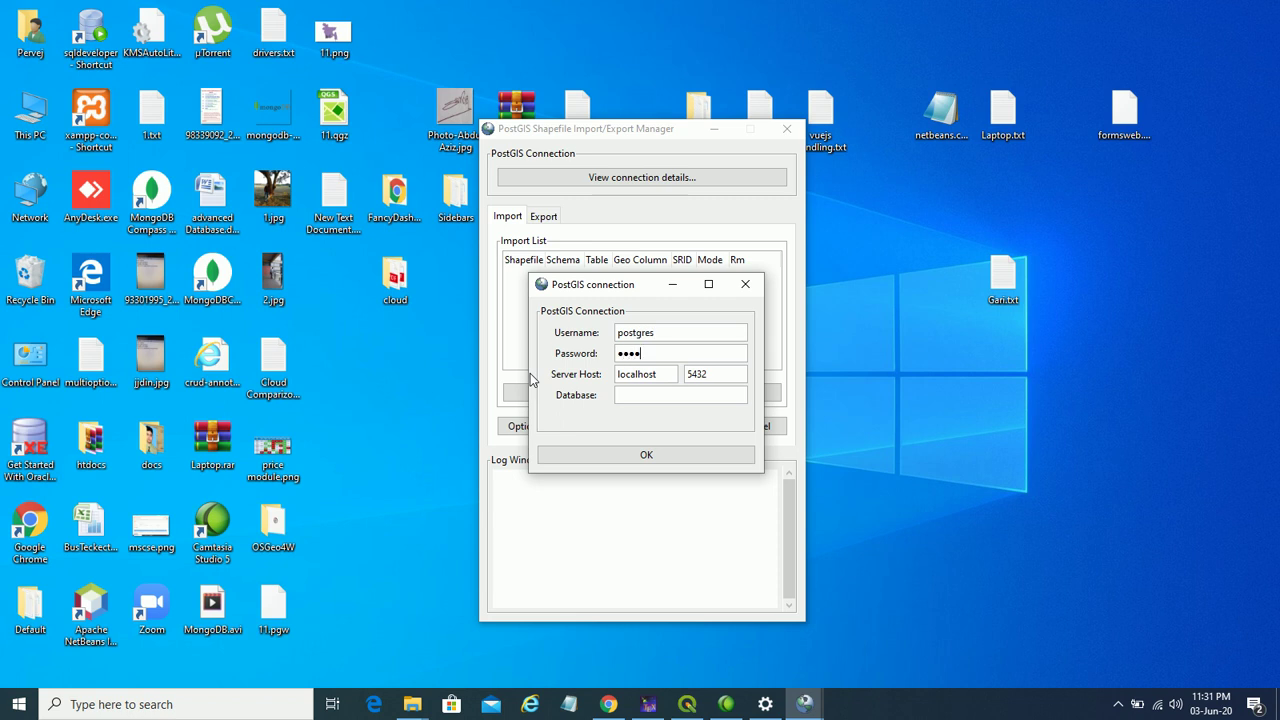
{"action": "key", "text": "BackSpace"}
{"action": "key", "text": "BackSpace"}
{"action": "key", "text": "BackSpace"}
{"action": "left_click", "coordinate": [629, 394]}
{"action": "type", "text": "gisdb"}
- Correct the database name to gis_db and confirm the connection details
{"action": "left_click", "coordinate": [629, 395]}
{"action": "type", "text": "_"}
{"action": "left_click", "coordinate": [664, 456]}
- Add BGD_rails.shp from the course Assignment's shapefiles > BGD_rrd folder to the import list
{"action": "left_click", "coordinate": [657, 392]}
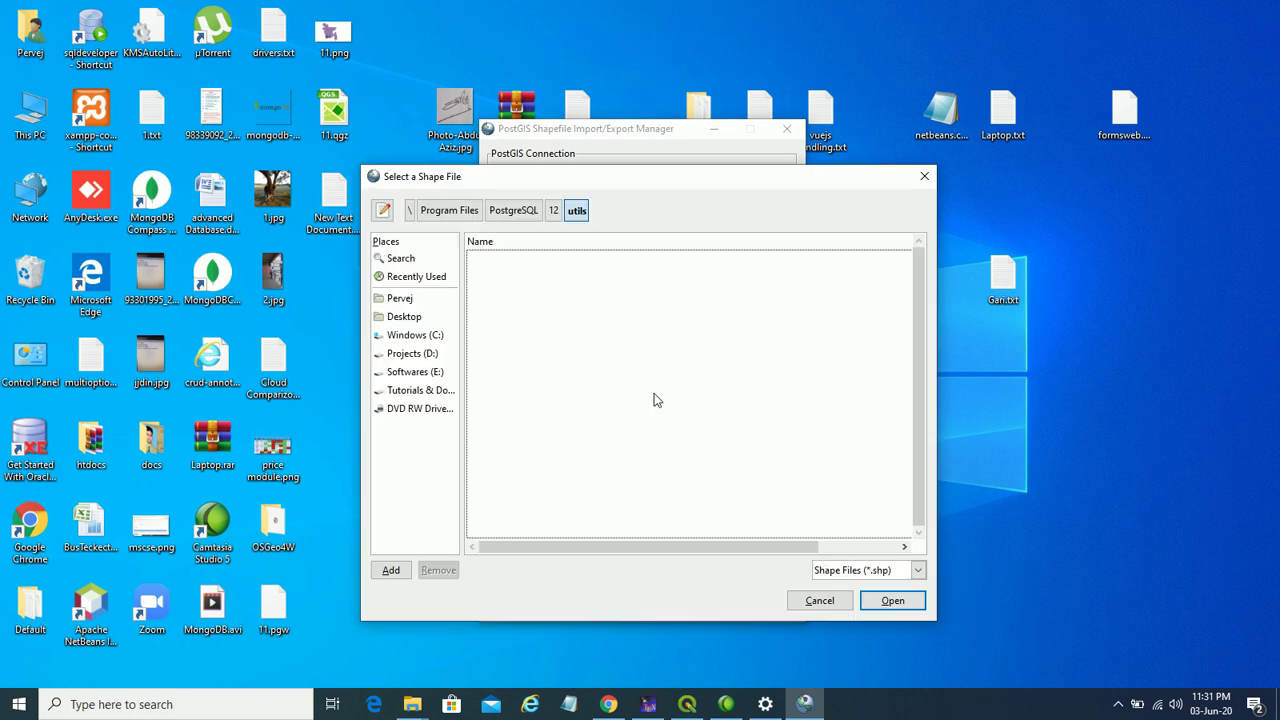
{"action": "left_click", "coordinate": [435, 391]}
{"action": "double_click", "coordinate": [505, 315]}
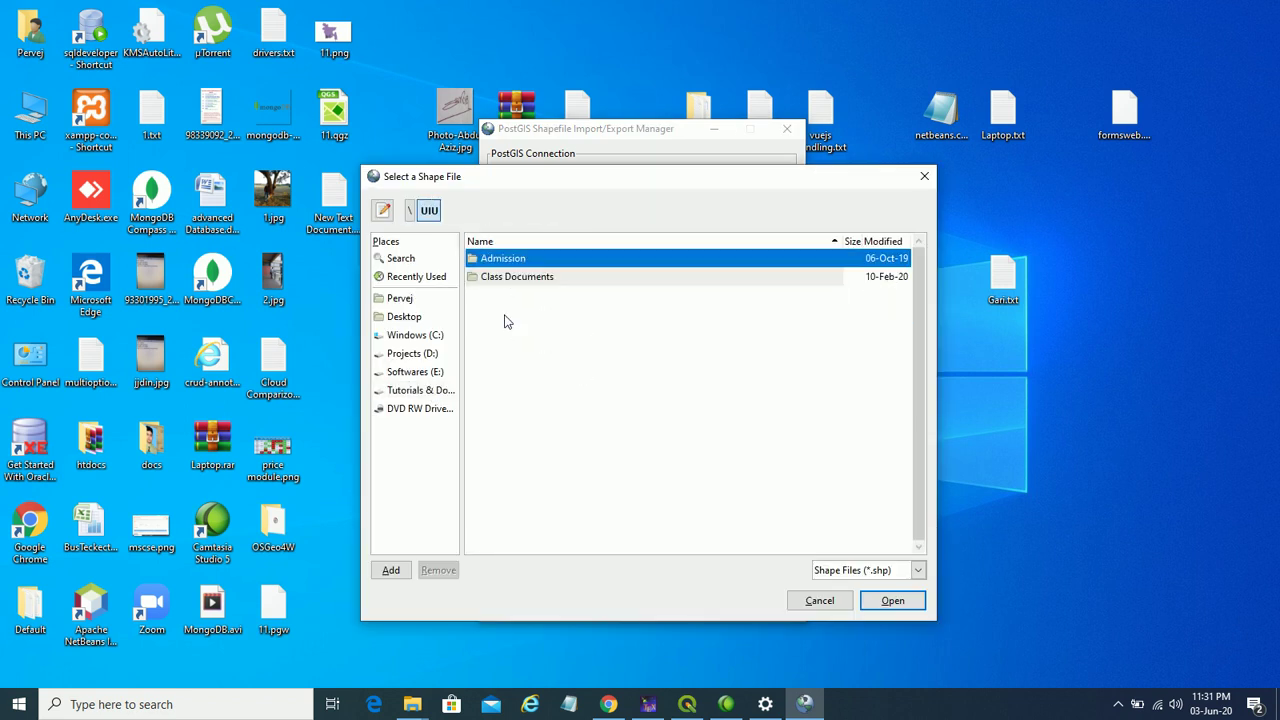
{"action": "double_click", "coordinate": [540, 278]}
{"action": "double_click", "coordinate": [522, 278]}
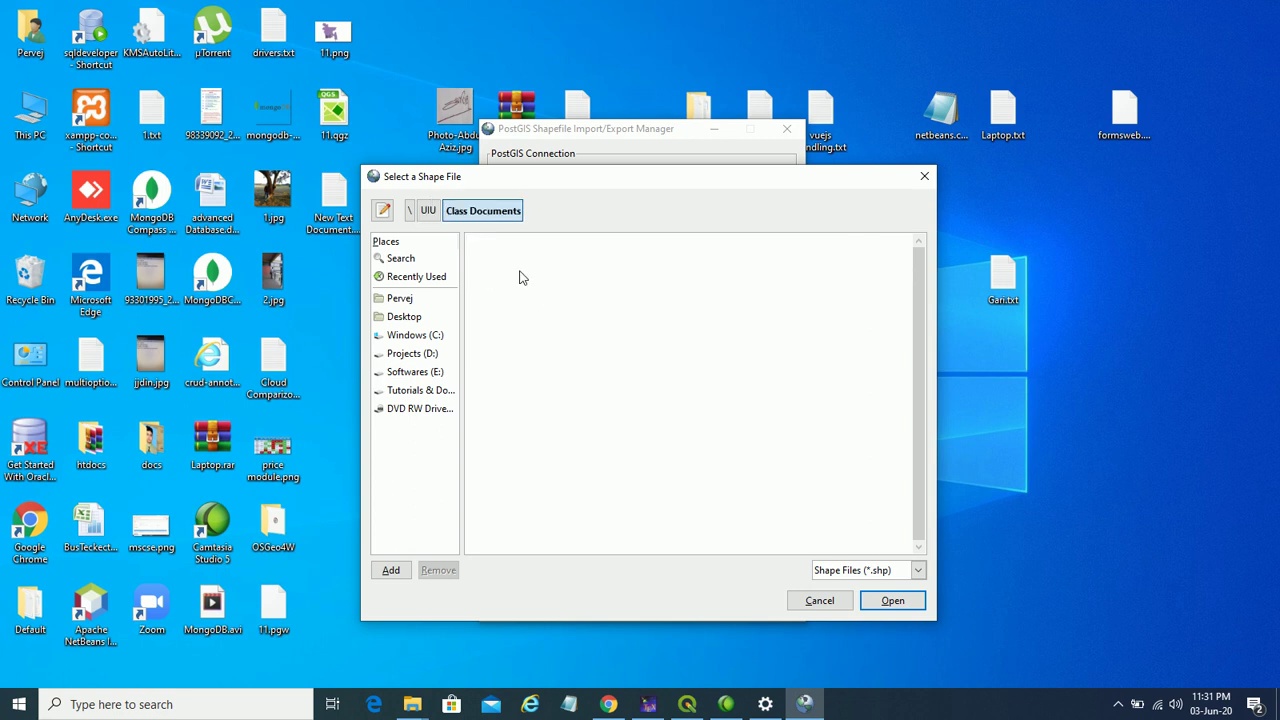
{"action": "double_click", "coordinate": [552, 262]}
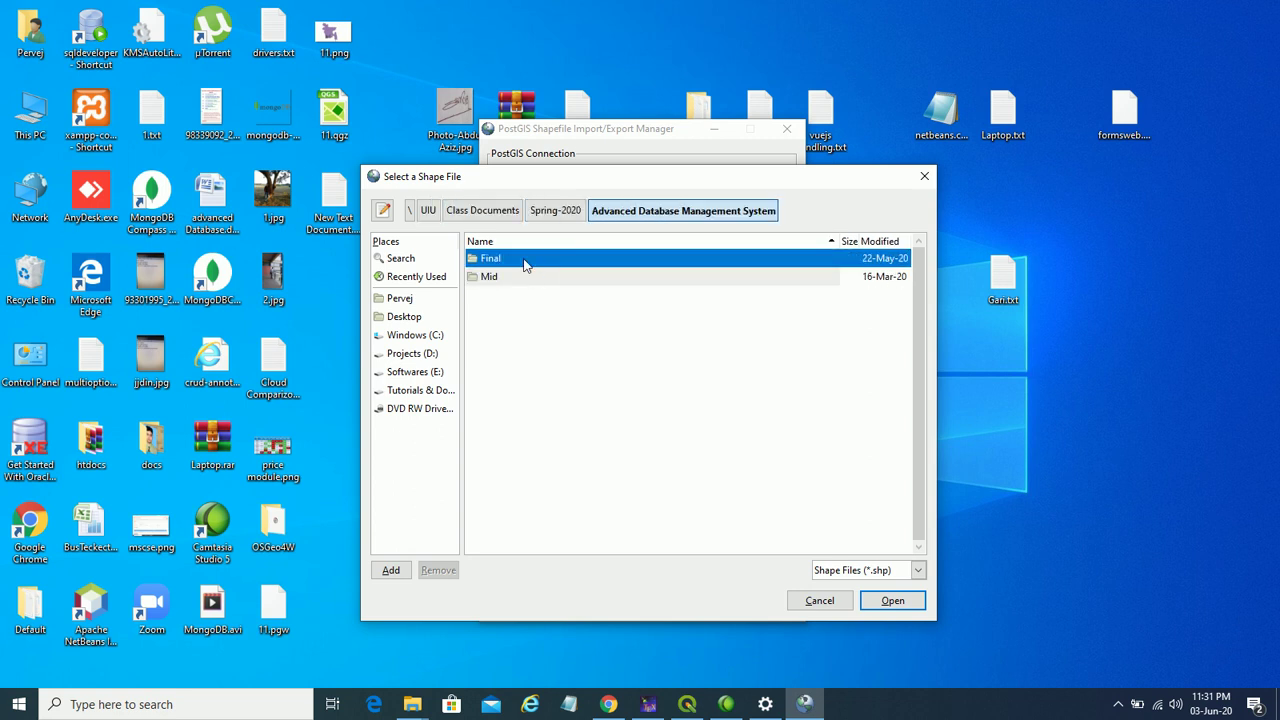
{"action": "double_click", "coordinate": [524, 264]}
{"action": "double_click", "coordinate": [532, 262]}
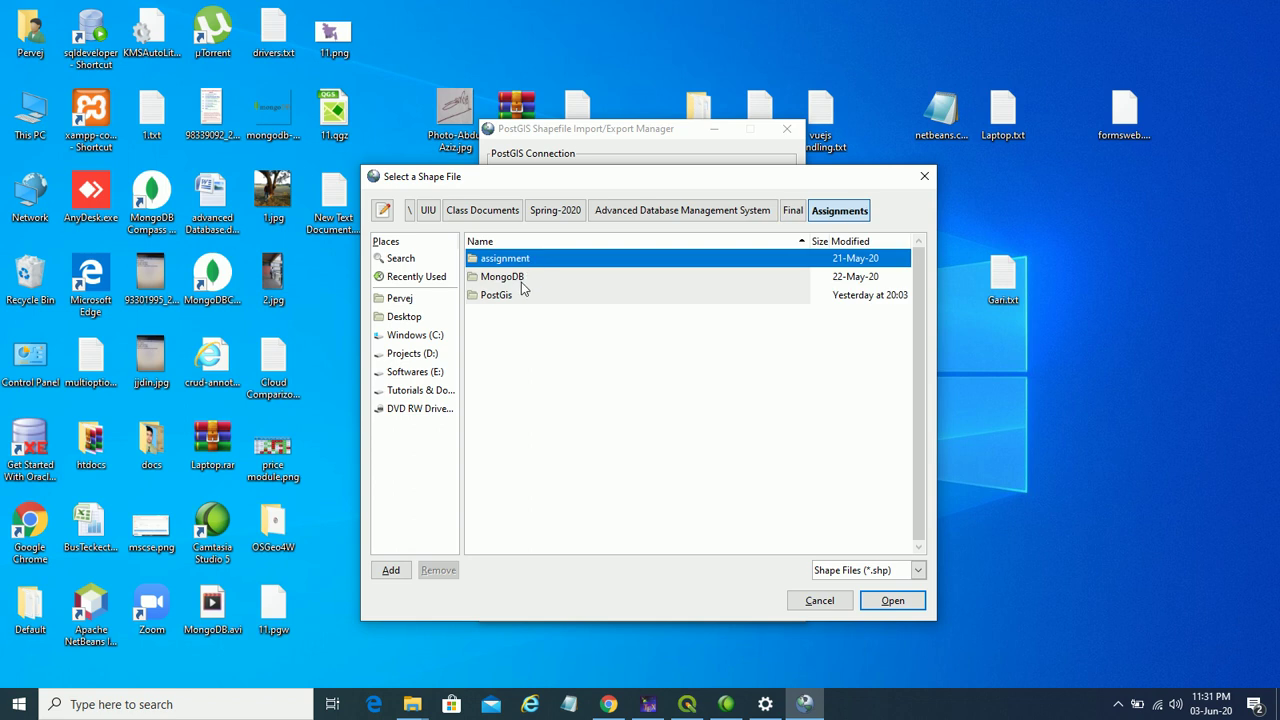
{"action": "double_click", "coordinate": [512, 298]}
{"action": "double_click", "coordinate": [528, 262]}
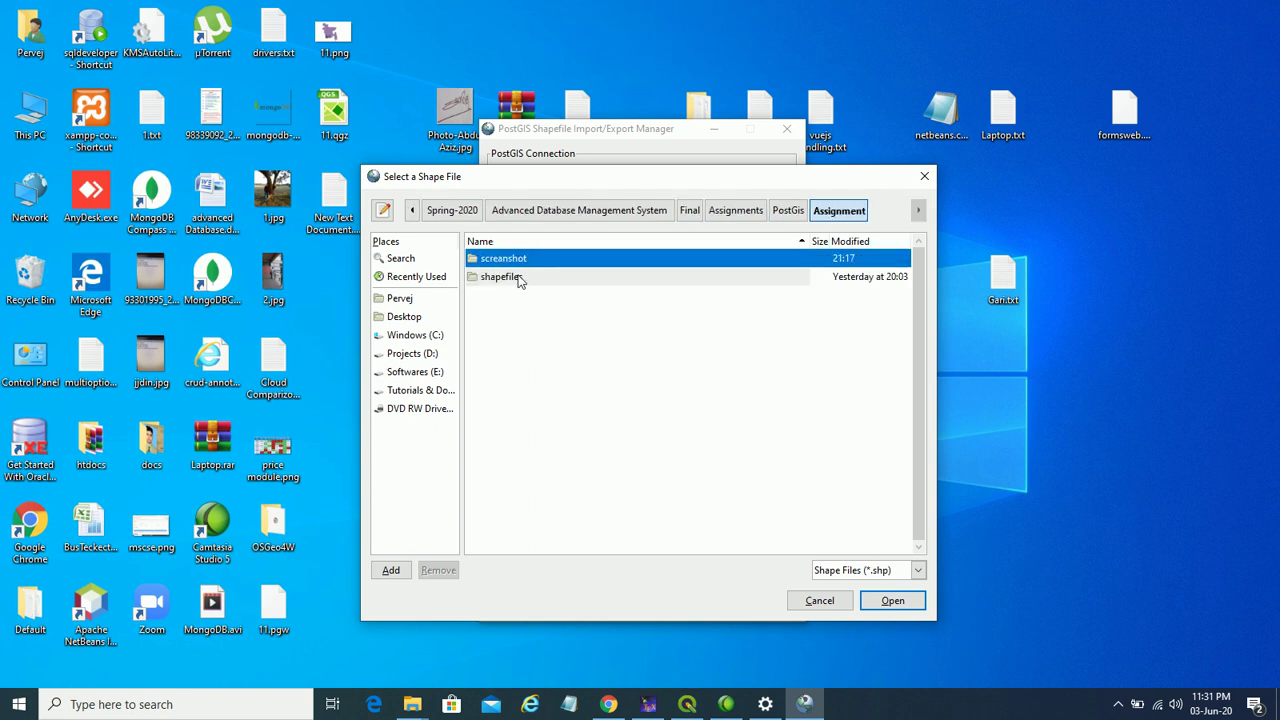
{"action": "double_click", "coordinate": [518, 279]}
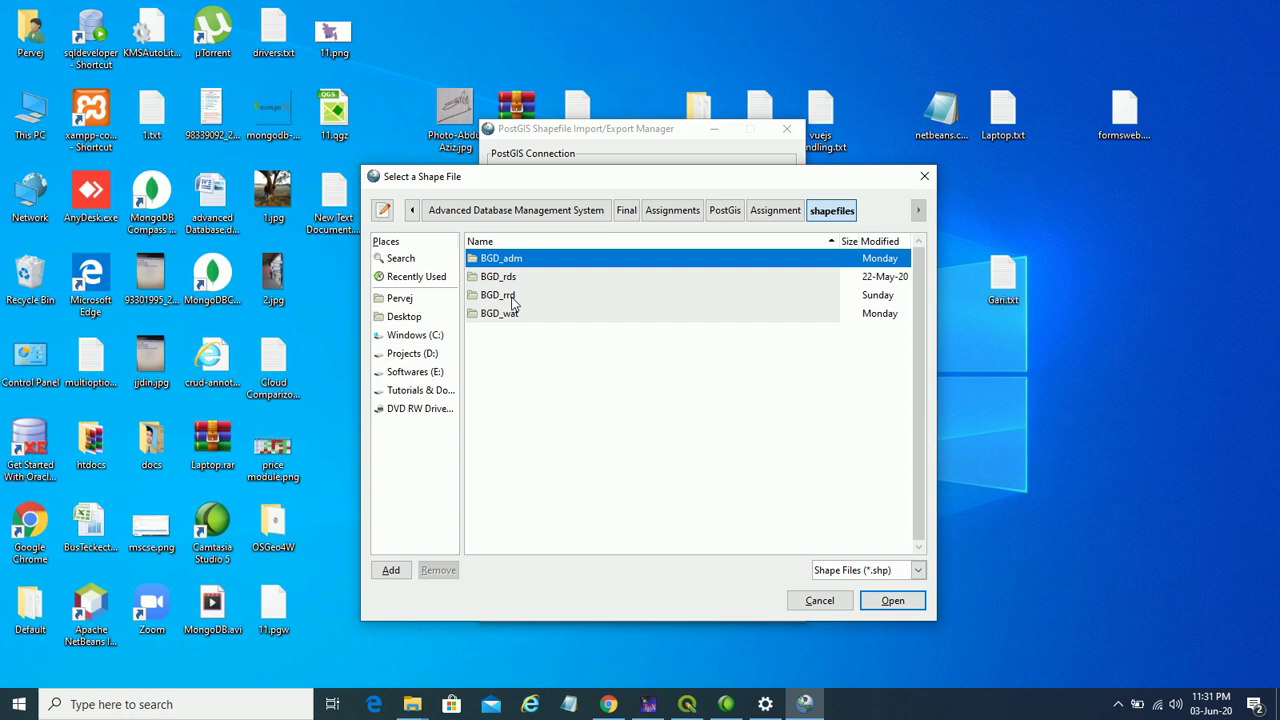
{"action": "double_click", "coordinate": [512, 299]}
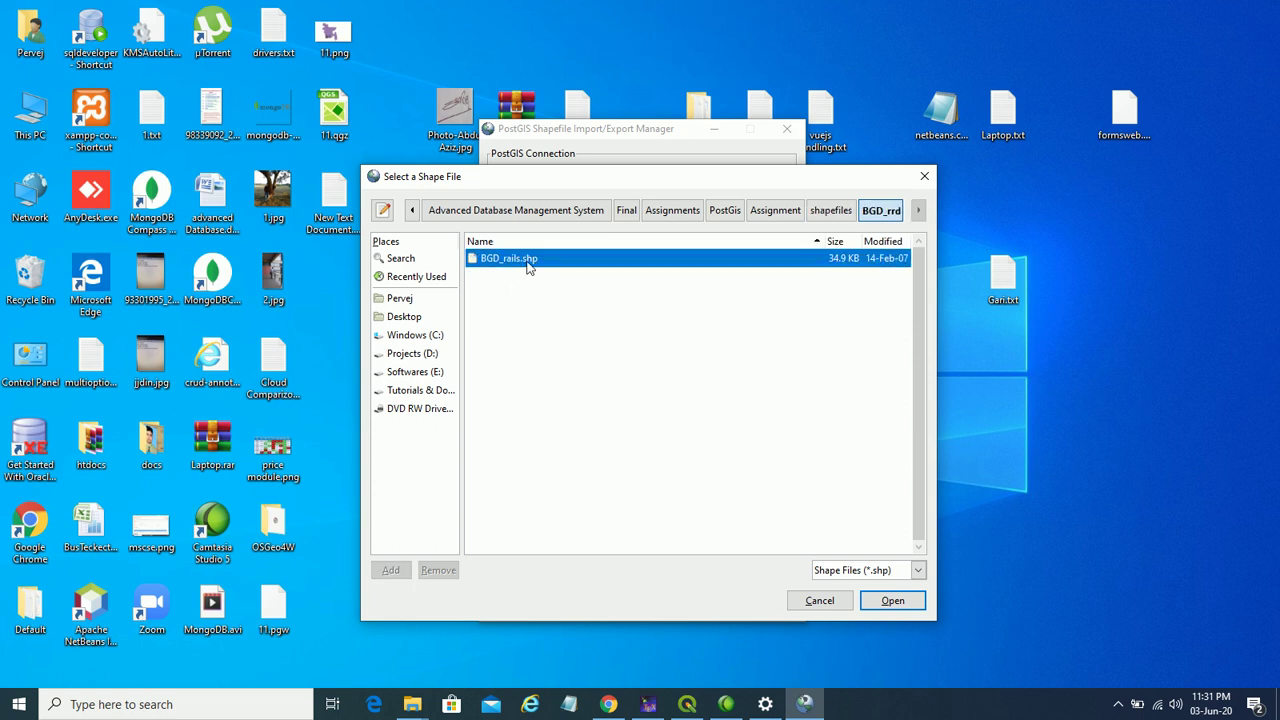
{"action": "left_click", "coordinate": [891, 600]}
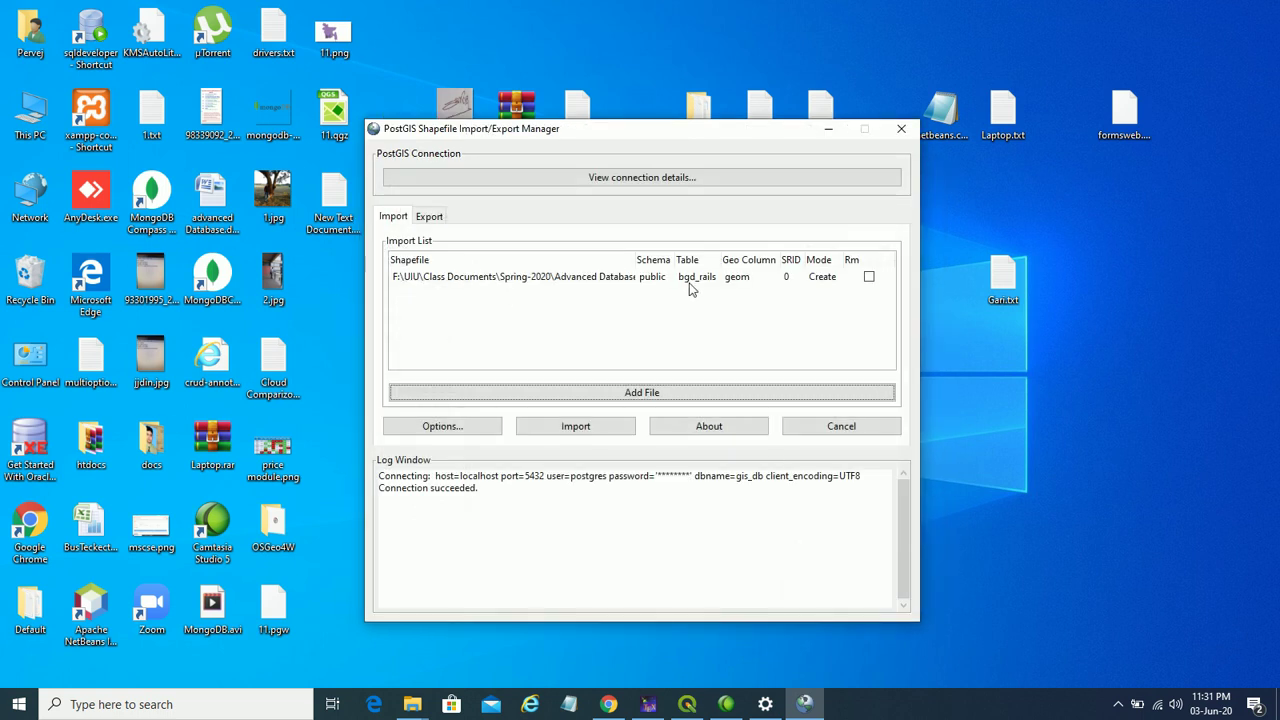
- Add BGD_water_areas_dcw.shp and BGD_water_lines_dcw.shp from the BGD_wat folder
{"action": "left_click", "coordinate": [698, 399]}
{"action": "left_click", "coordinate": [824, 213]}
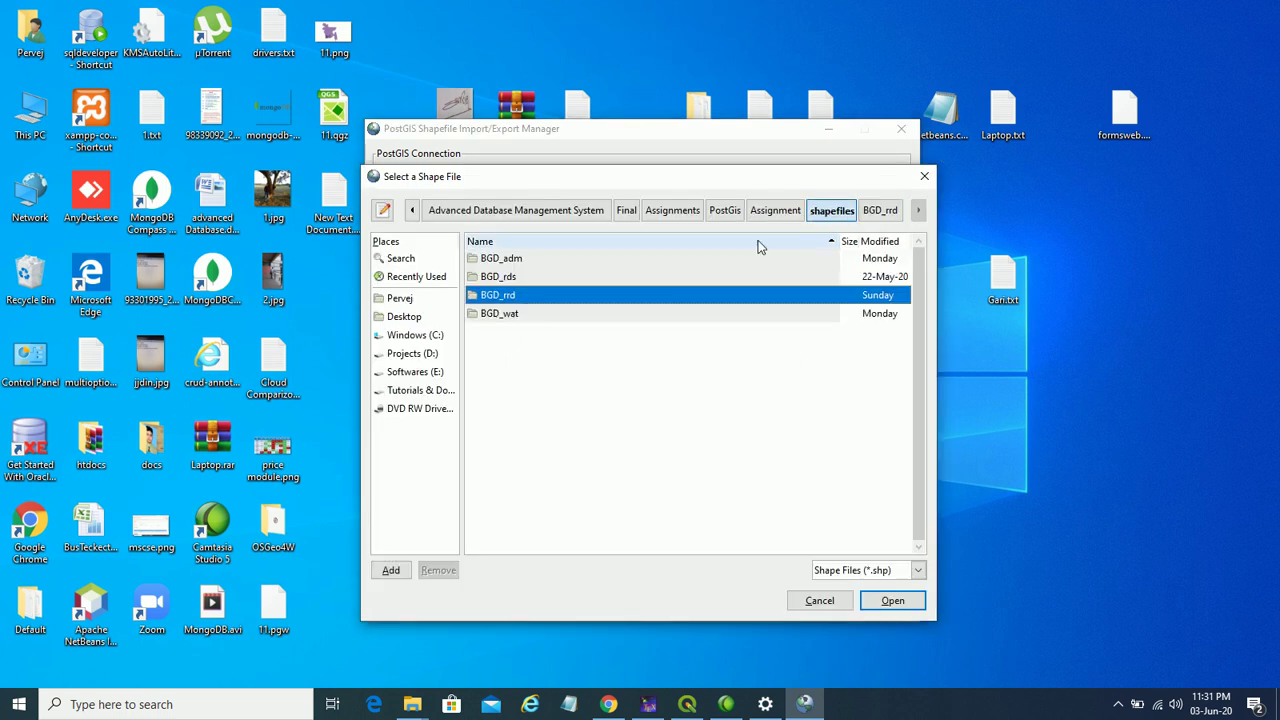
{"action": "double_click", "coordinate": [495, 315]}
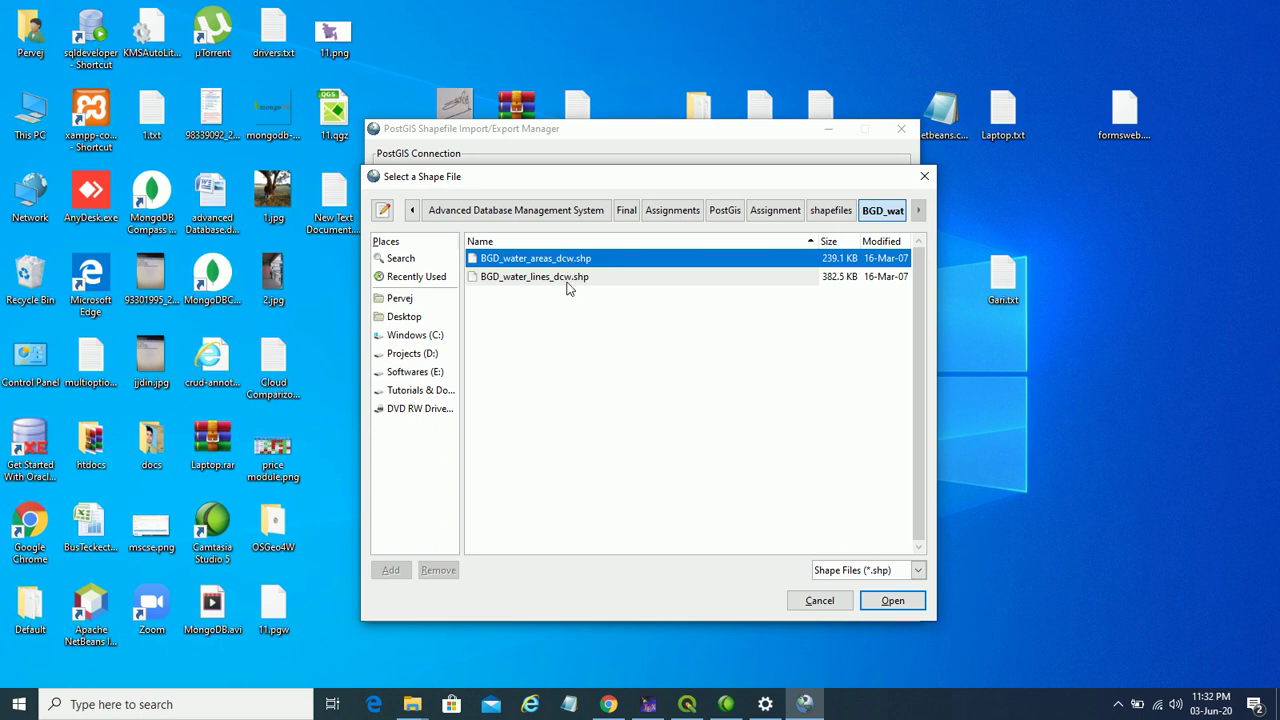
{"action": "left_click", "coordinate": [567, 285], "text": "shift"}
{"action": "left_click", "coordinate": [892, 601]}
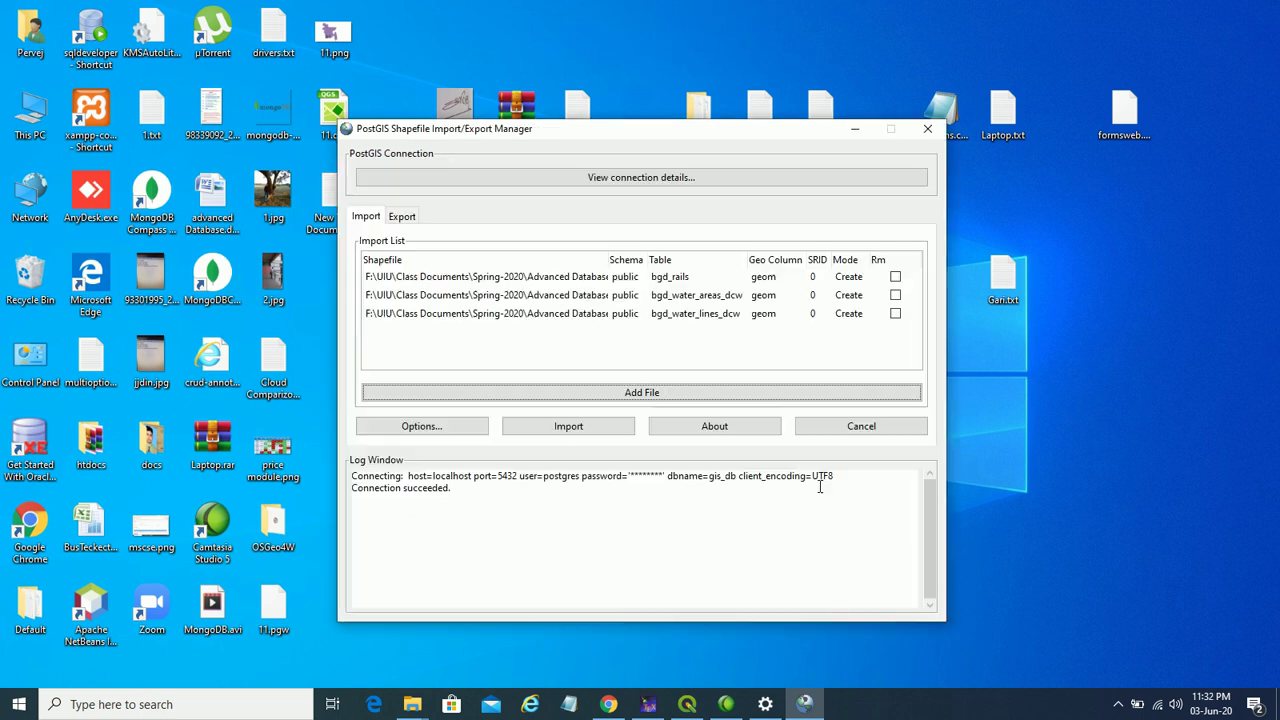
{"action": "left_click", "coordinate": [820, 279]}
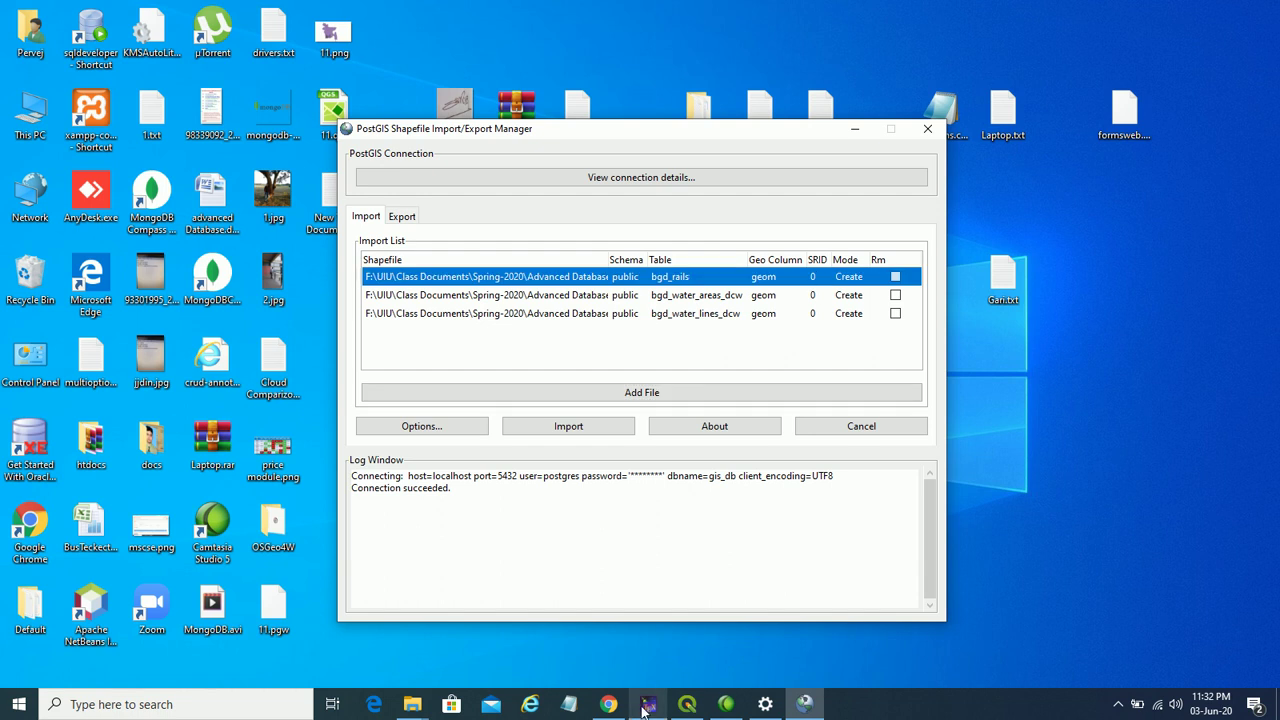
- Check the assignment PDF's SRID instructions before returning to the importer
{"action": "left_click", "coordinate": [608, 704]}
{"action": "scroll", "coordinate": [662, 333], "scroll_direction": "up", "scroll_amount": 3}
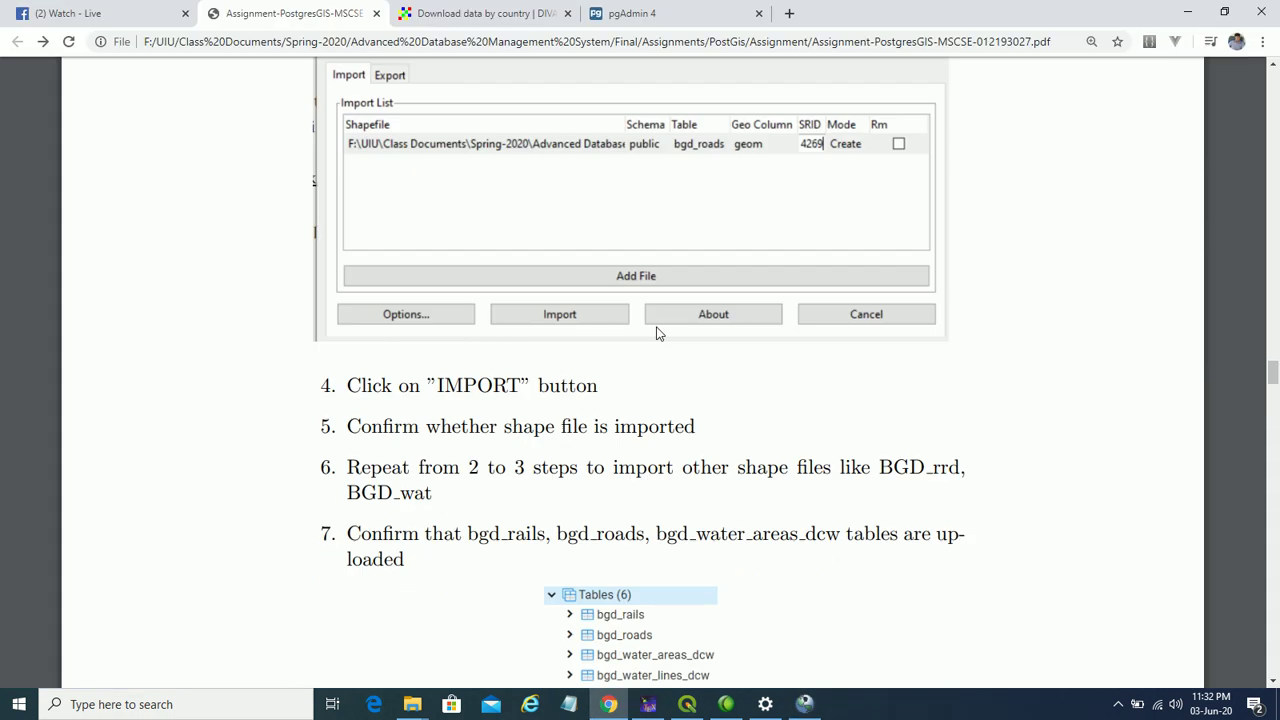
{"action": "scroll", "coordinate": [656, 328], "scroll_direction": "up", "scroll_amount": 3}
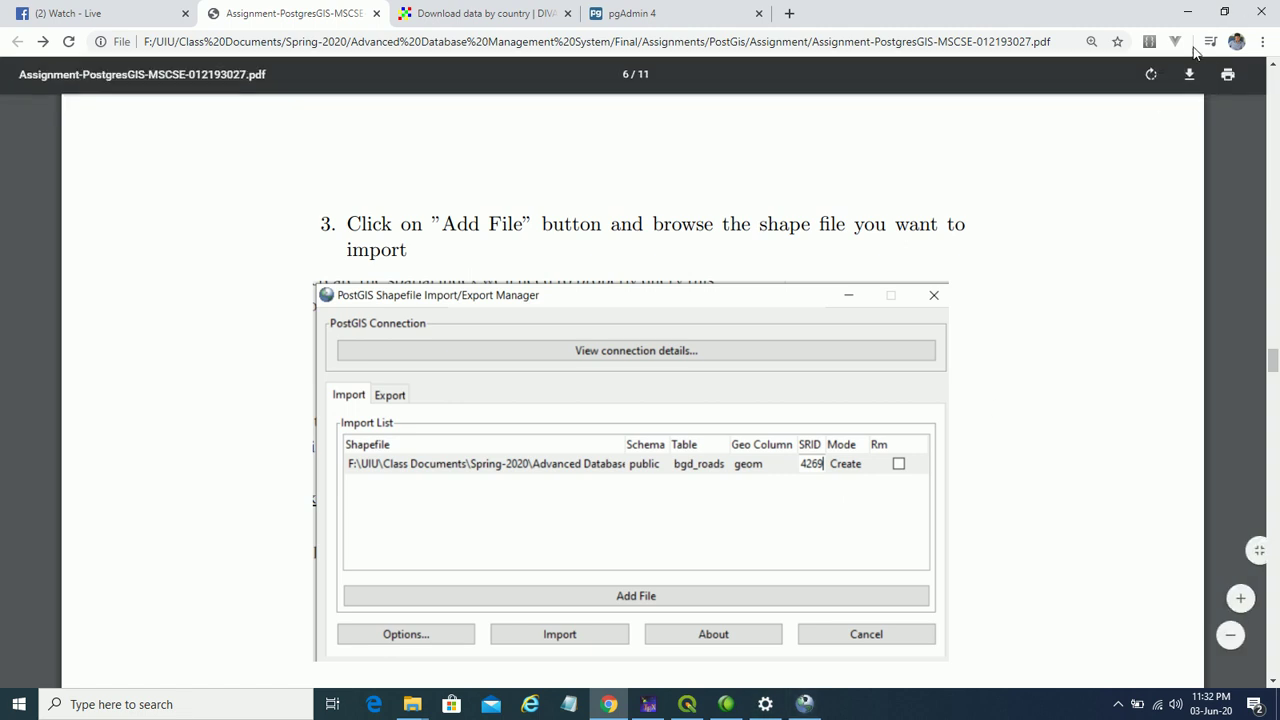
{"action": "left_click", "coordinate": [1188, 12]}
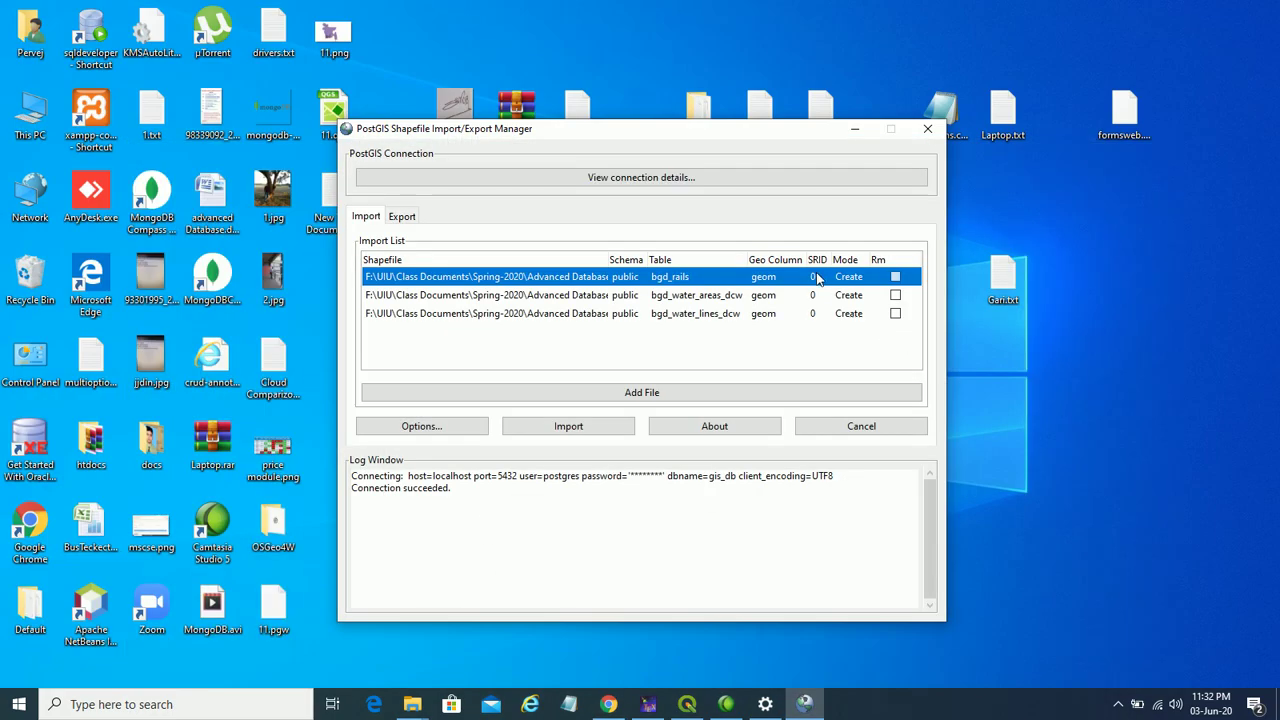
- Set the SRID of bgd_rails, bgd_water_areas_dcw and bgd_water_lines_dcw to 4269
{"action": "left_click", "coordinate": [818, 277]}
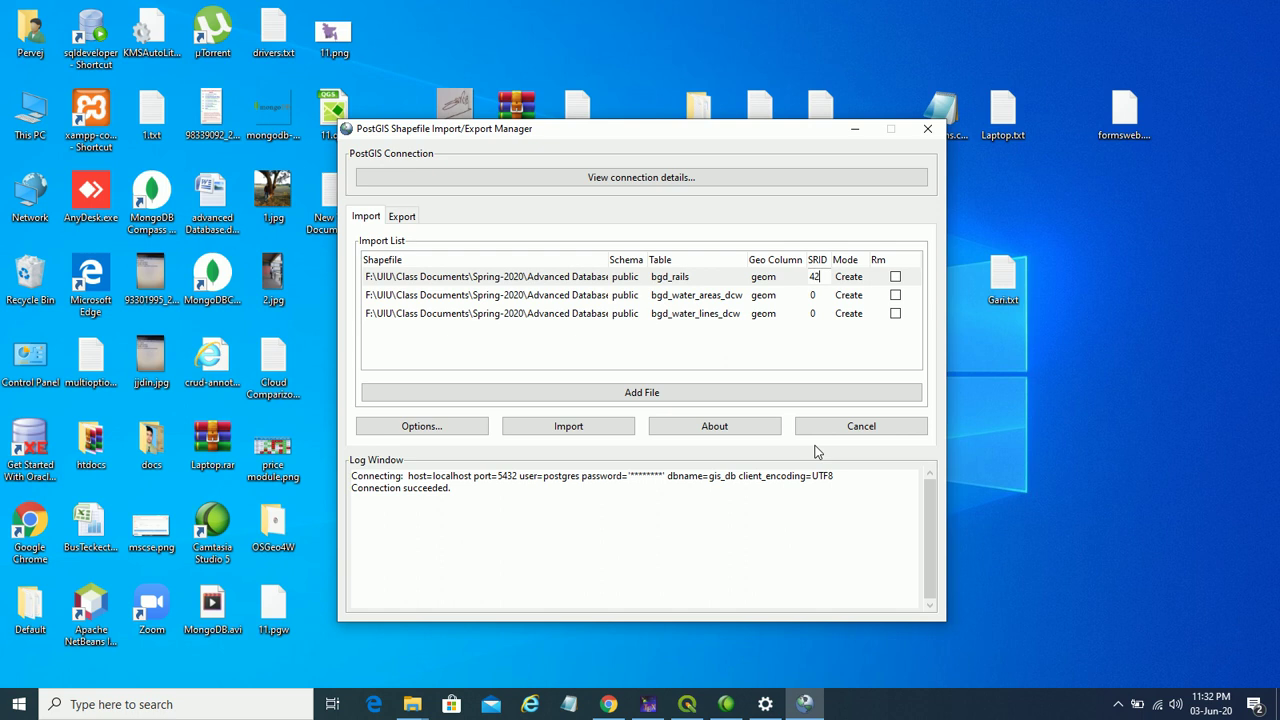
{"action": "left_click", "coordinate": [821, 297]}
{"action": "left_click", "coordinate": [819, 296]}
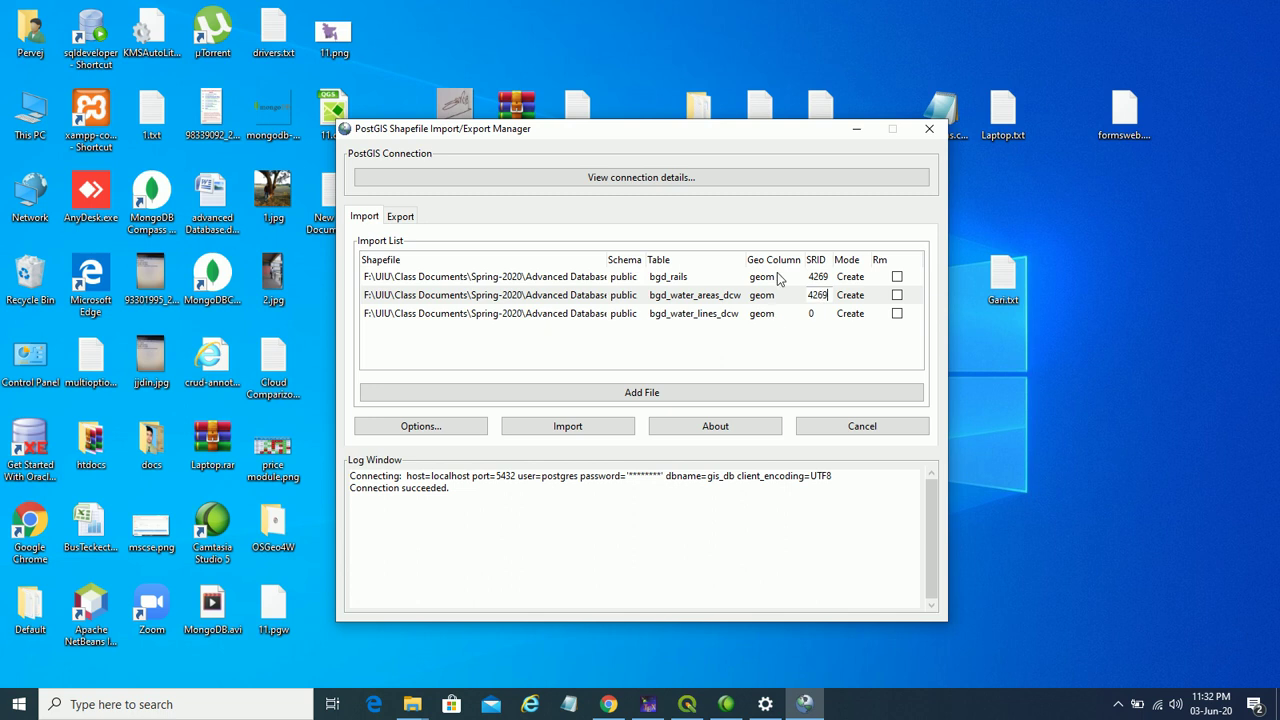
{"action": "left_click", "coordinate": [821, 315]}
{"action": "left_click", "coordinate": [814, 314]}
{"action": "type", "text": "426"}
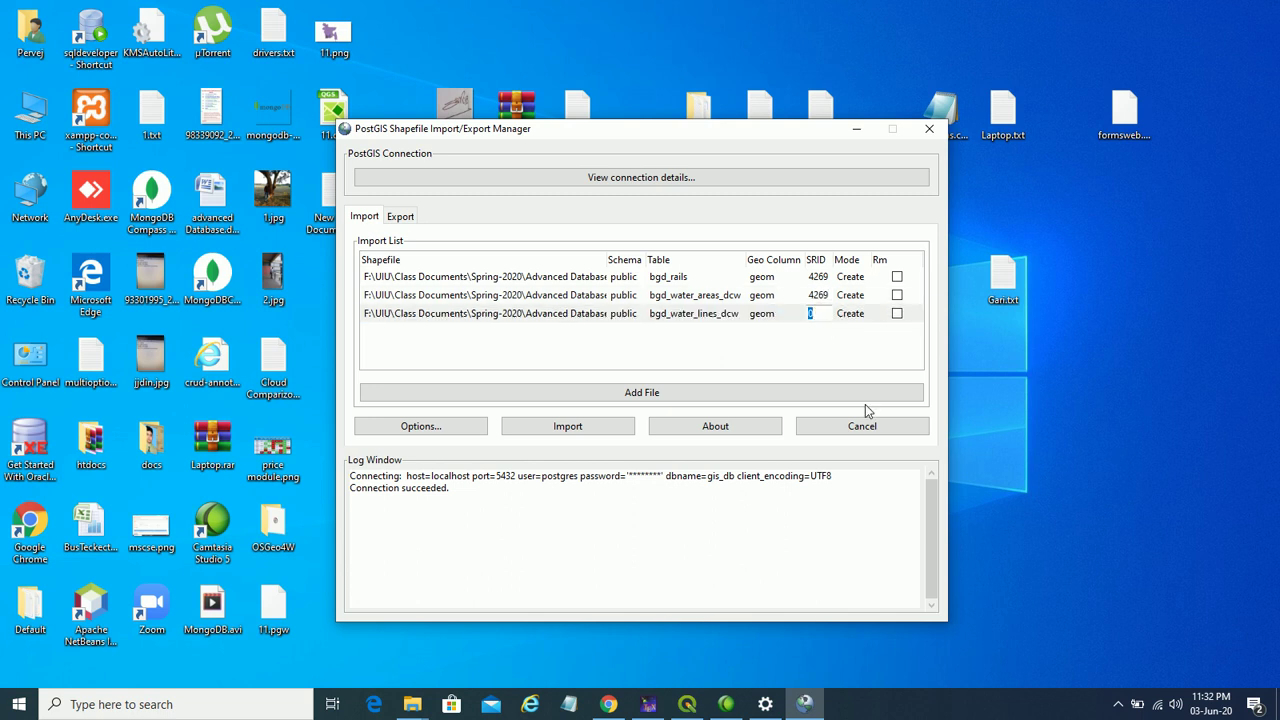
{"action": "type", "text": "9"}
{"action": "left_click", "coordinate": [818, 300]}
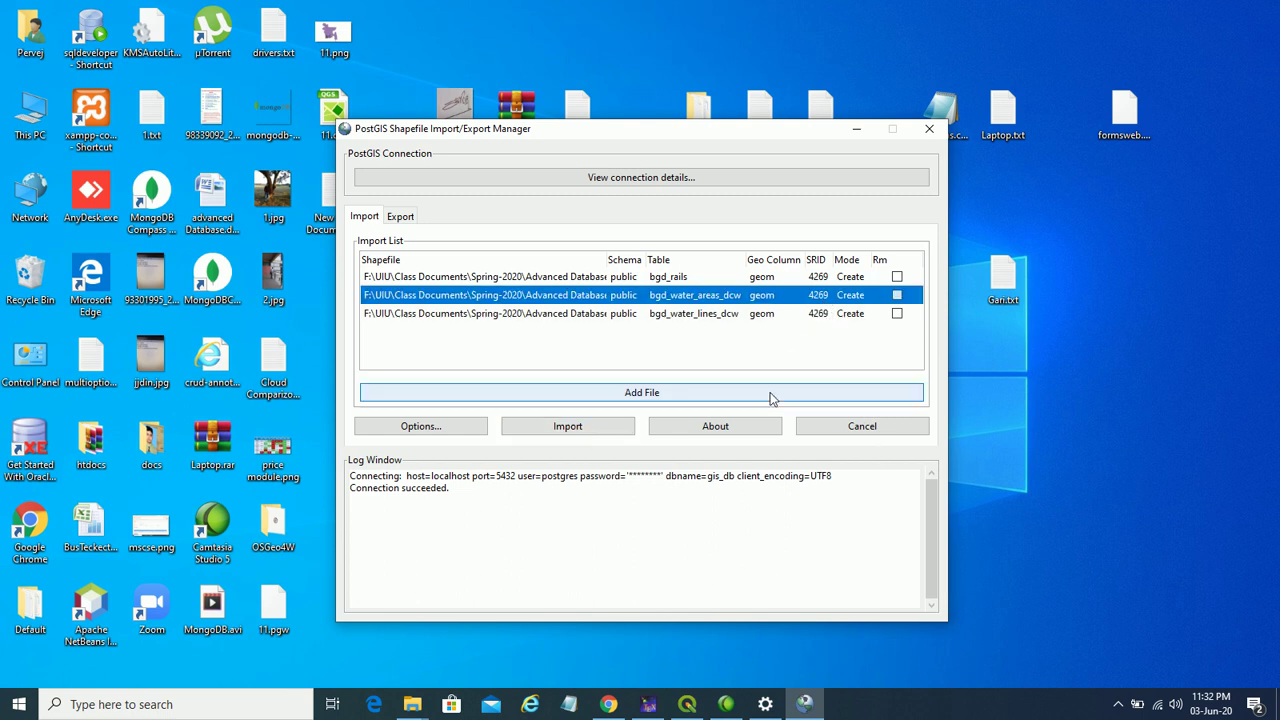
{"action": "left_click", "coordinate": [1120, 705]}
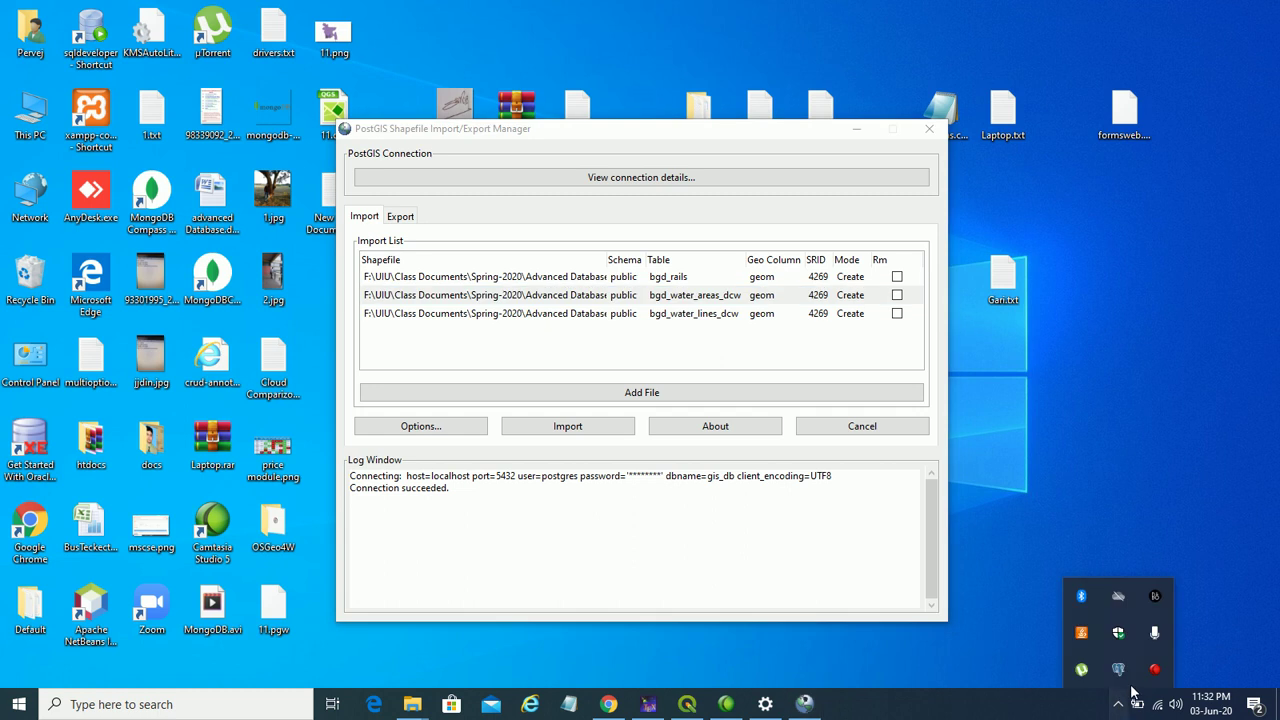
- Highlight 'is a coordinate system' in the SRID note, then minimize Notepad
{"action": "left_click", "coordinate": [1155, 672]}
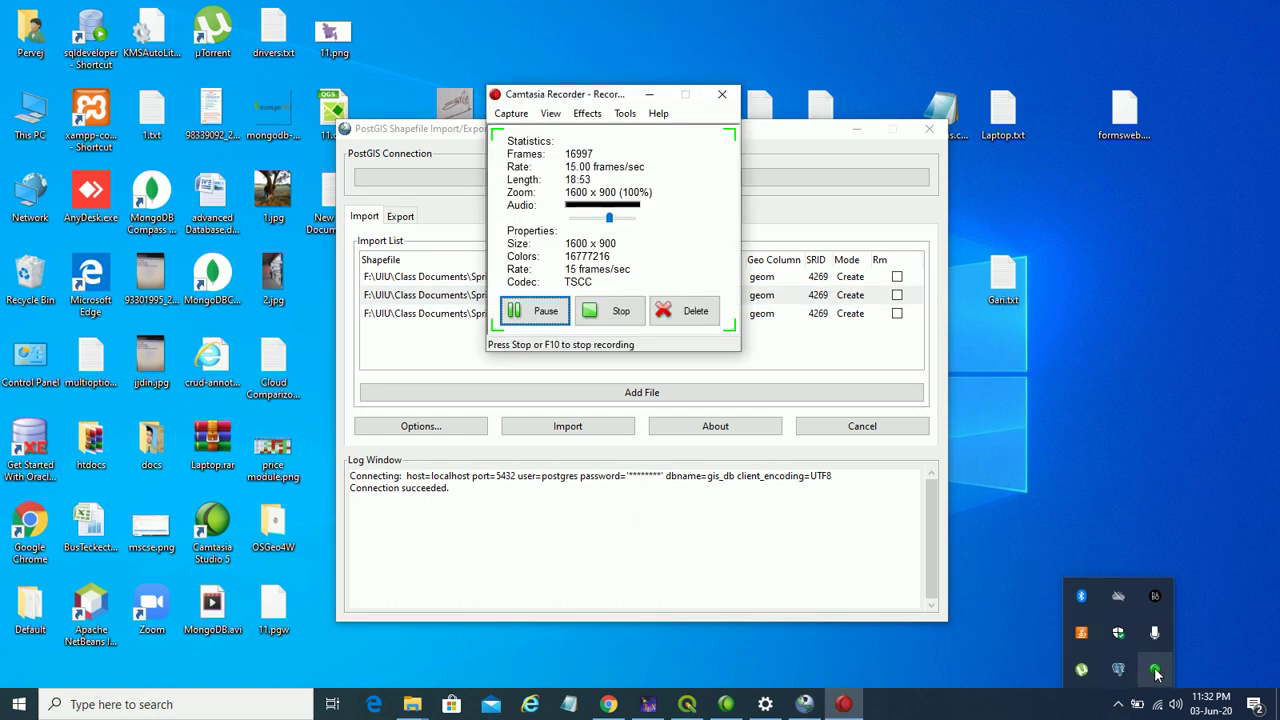
{"action": "left_click", "coordinate": [545, 312]}
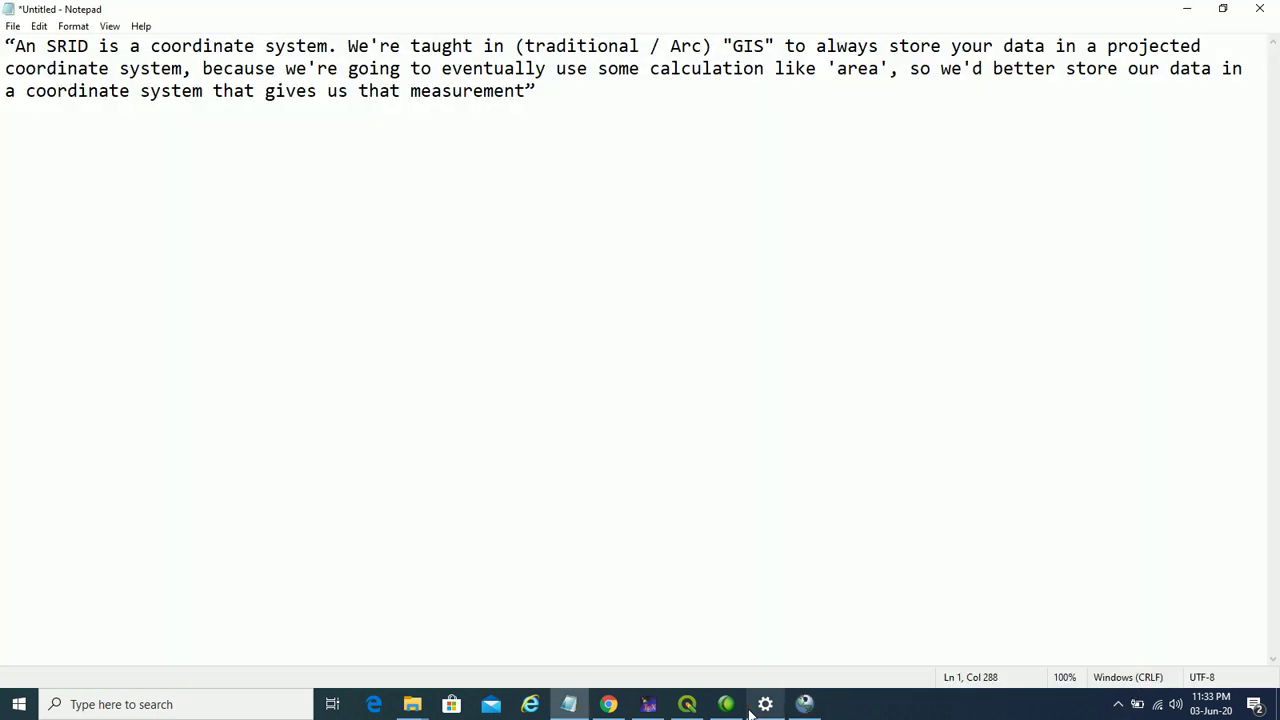
{"action": "mouse_move", "coordinate": [687, 705]}
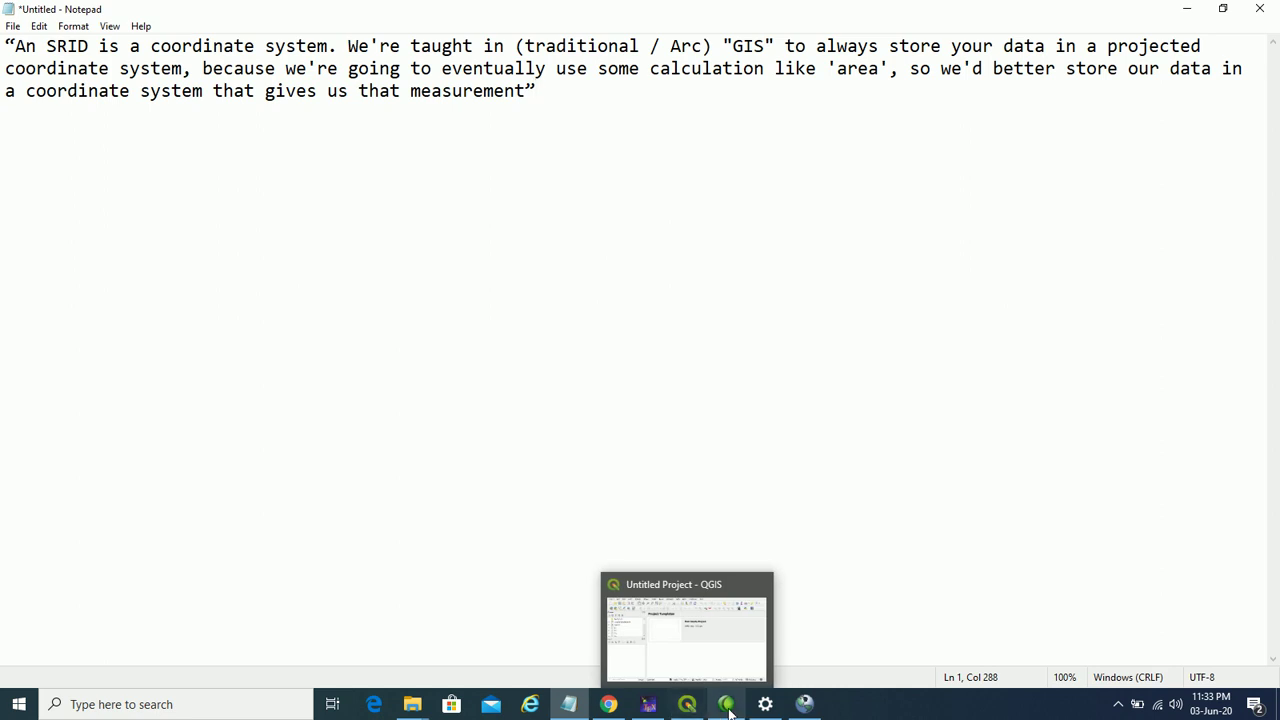
{"action": "left_click", "coordinate": [805, 704]}
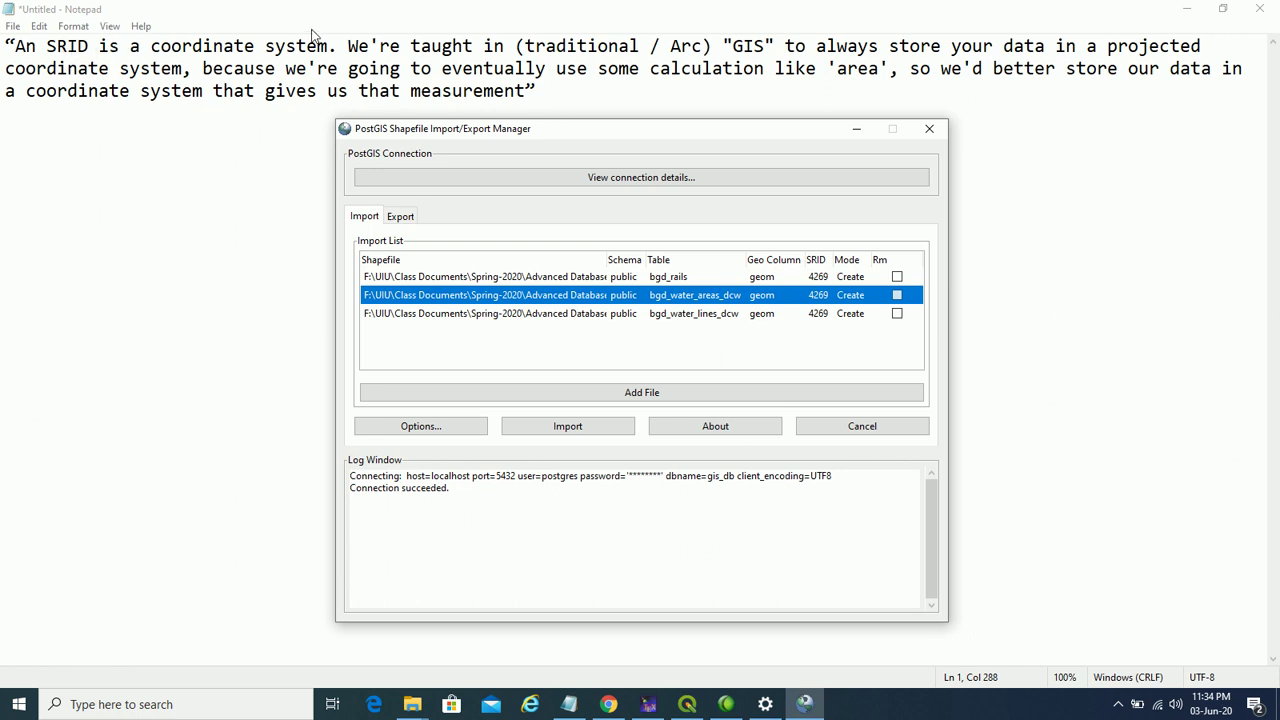
{"action": "left_click_drag", "start_coordinate": [336, 47], "coordinate": [97, 46]}
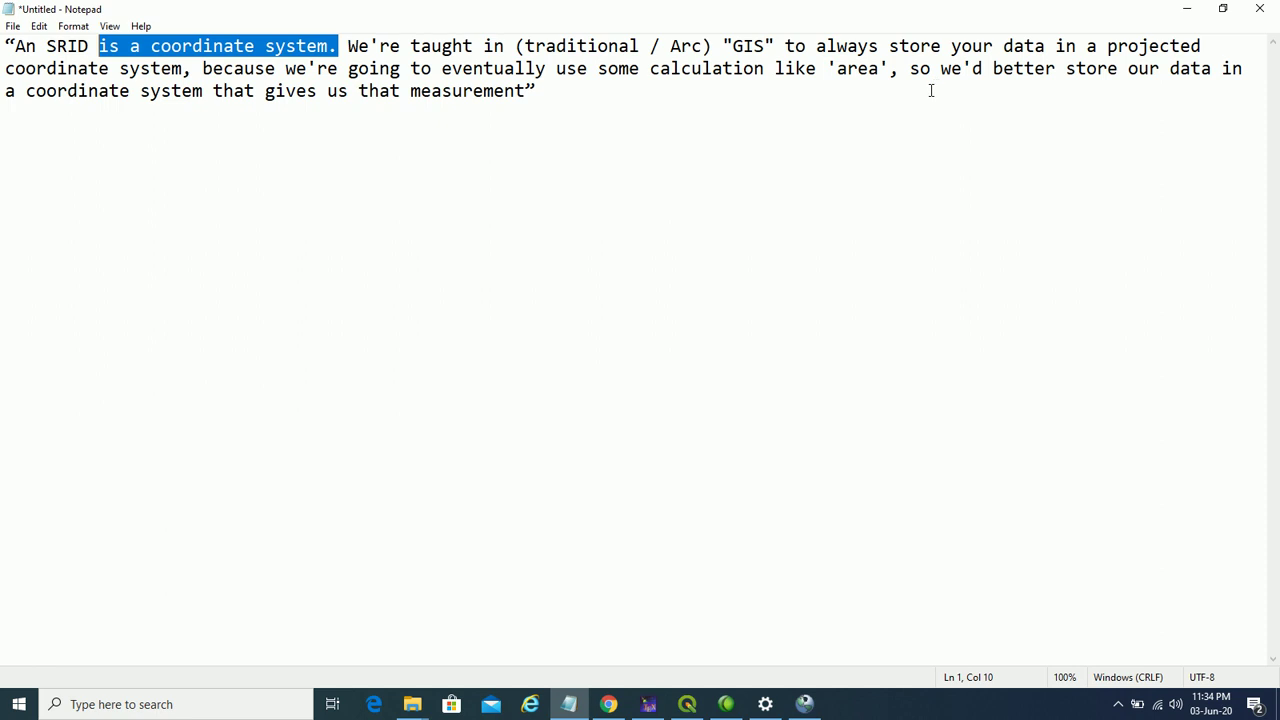
{"action": "left_click", "coordinate": [1187, 8]}
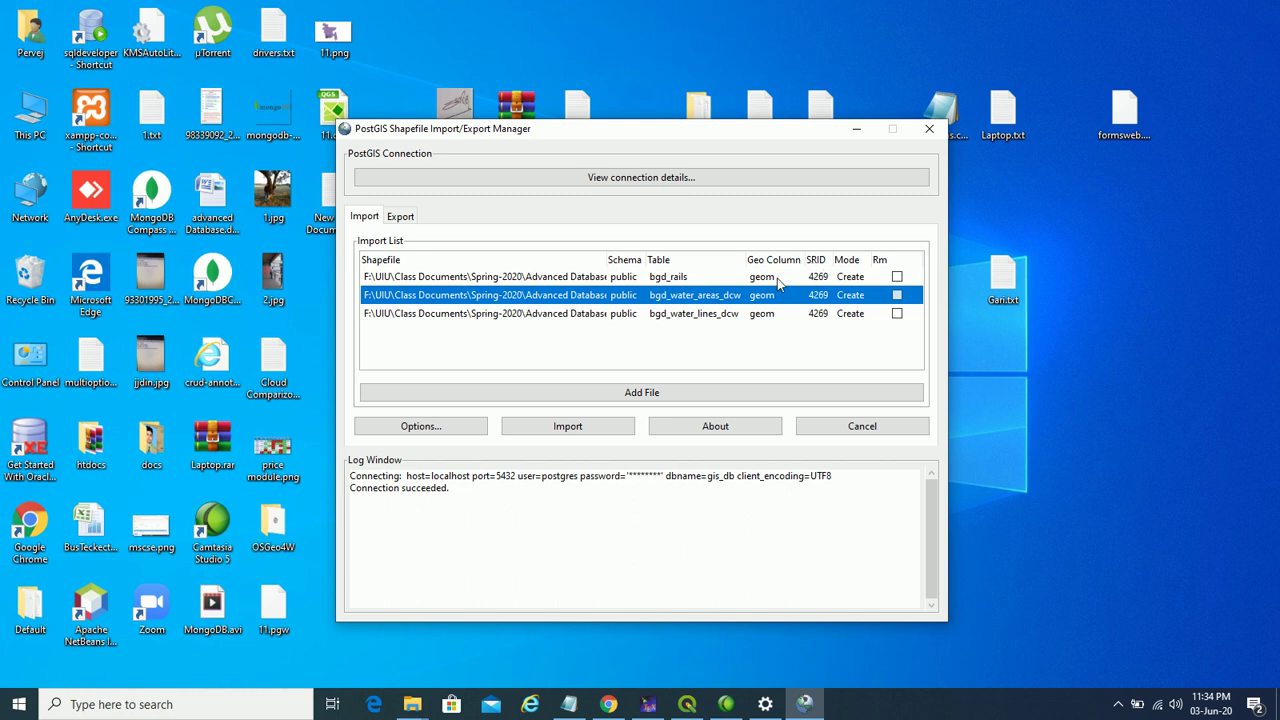
- Import bgd_rails, bgd_water_areas_dcw and bgd_water_lines_dcw into gis_db, then minimize the manager
{"action": "left_click", "coordinate": [729, 281]}
{"action": "left_click", "coordinate": [724, 295]}
{"action": "left_click", "coordinate": [718, 313]}
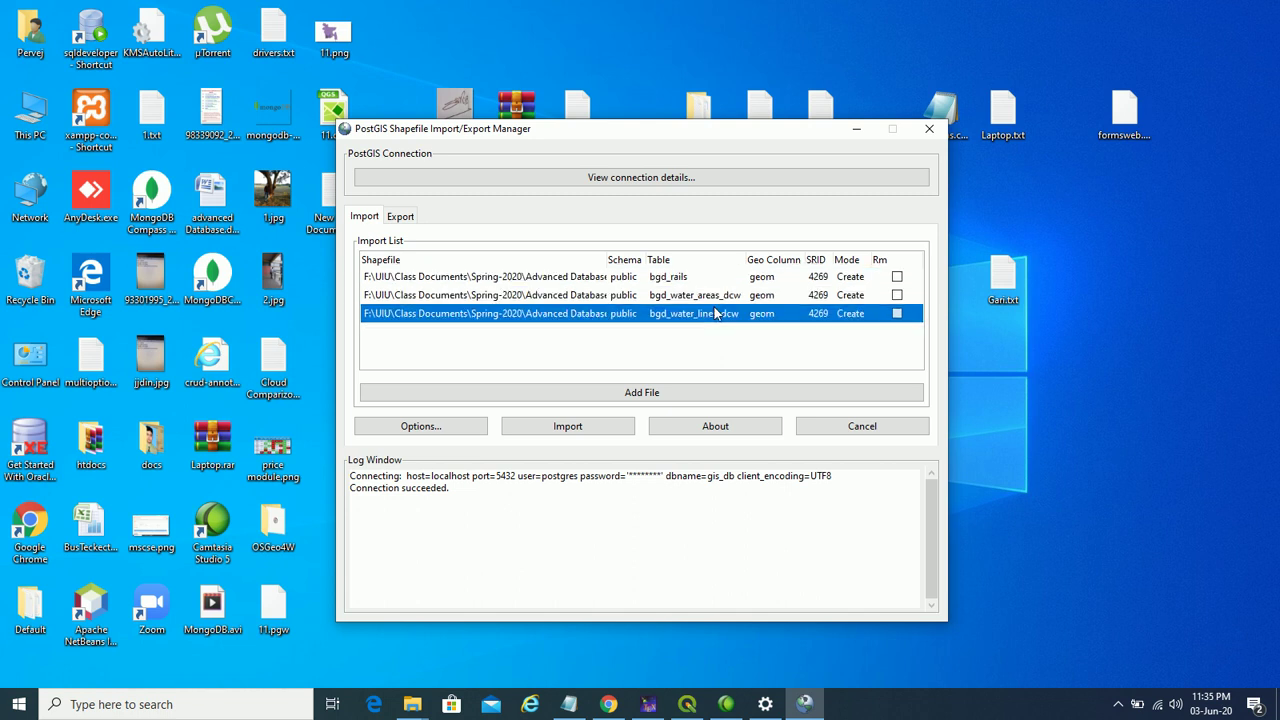
{"action": "left_click", "coordinate": [610, 428]}
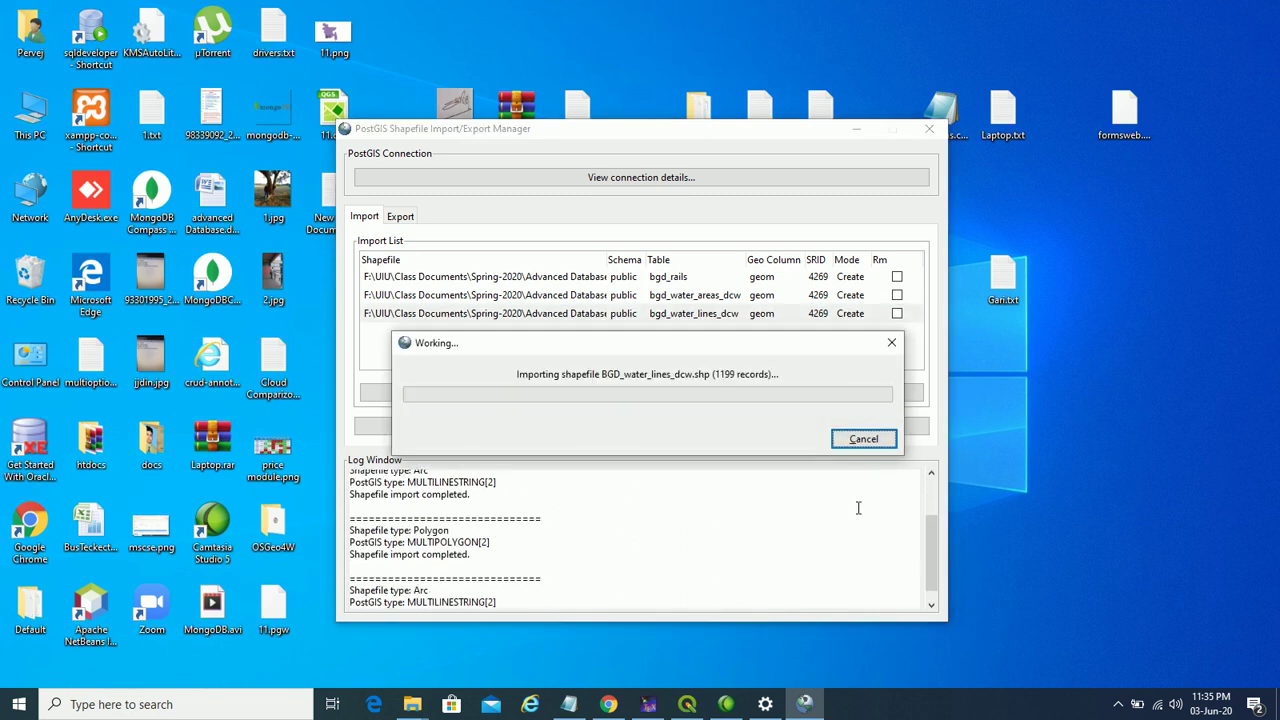
{"action": "left_click_drag", "start_coordinate": [388, 598], "coordinate": [470, 602]}
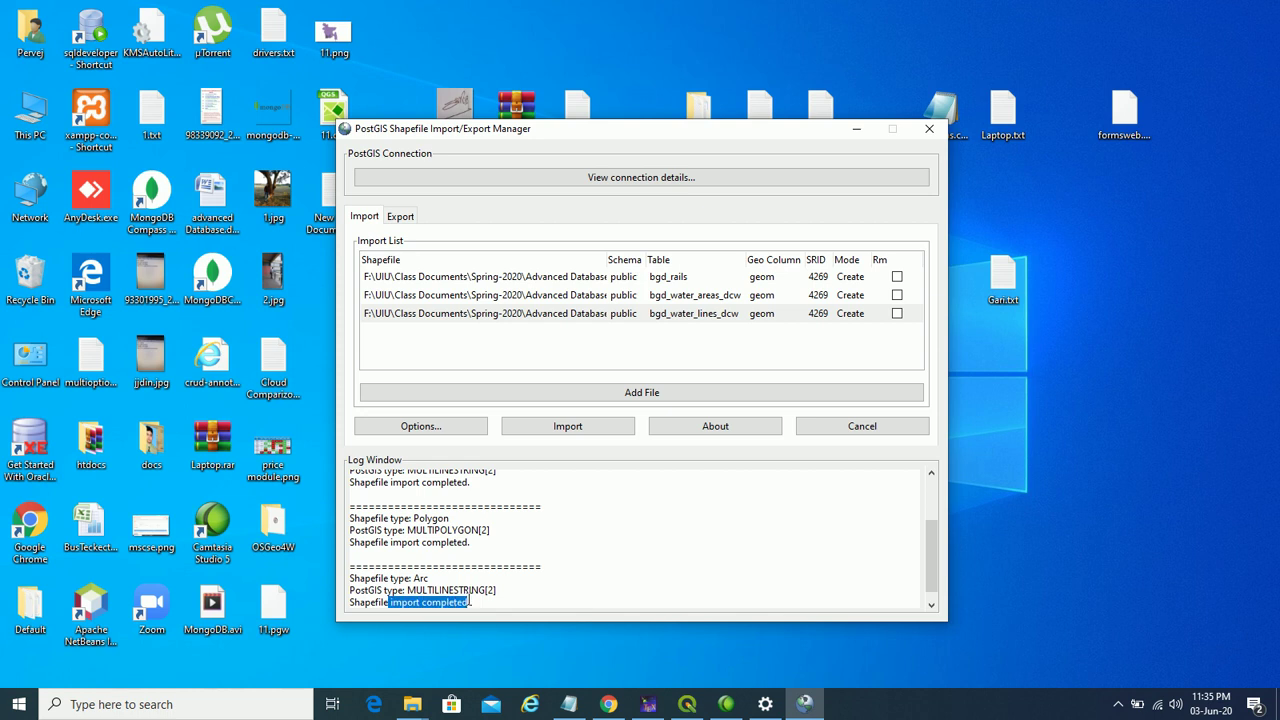
{"action": "left_click", "coordinate": [866, 132]}
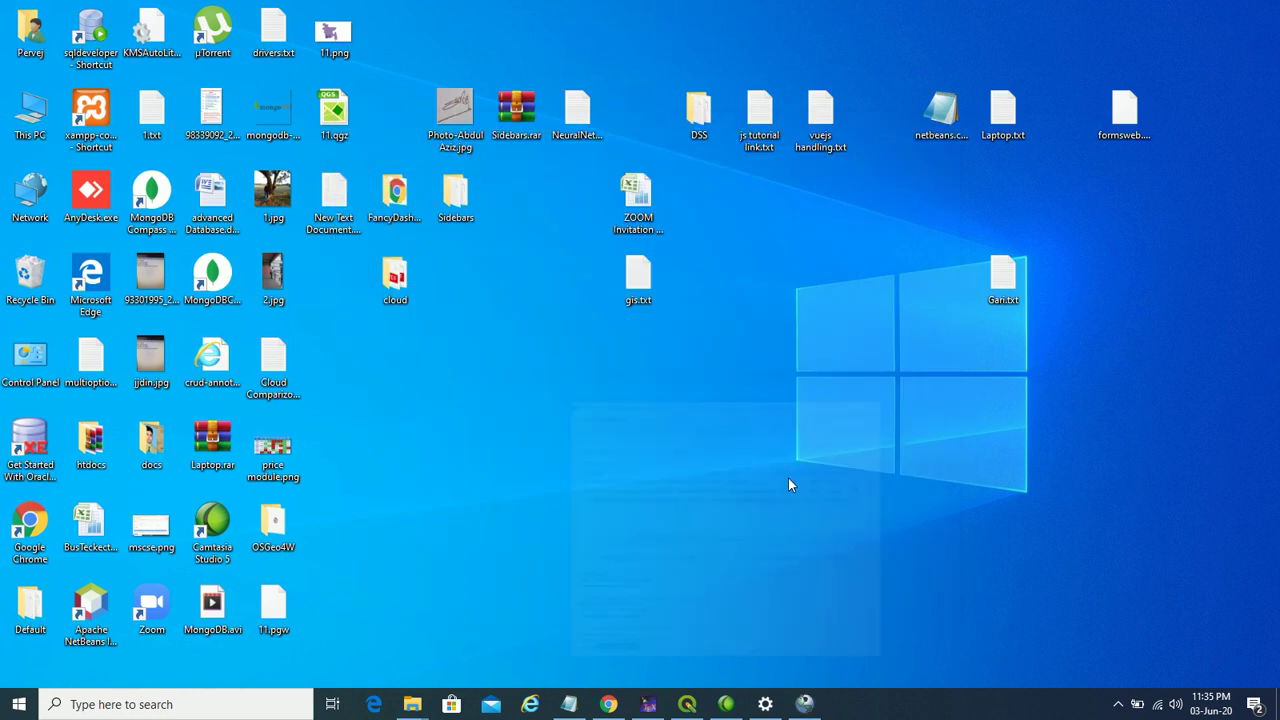
- Refresh gis_db's public Tables in pgAdmin 4 to list the new rails and water tables
{"action": "left_click", "coordinate": [608, 705]}
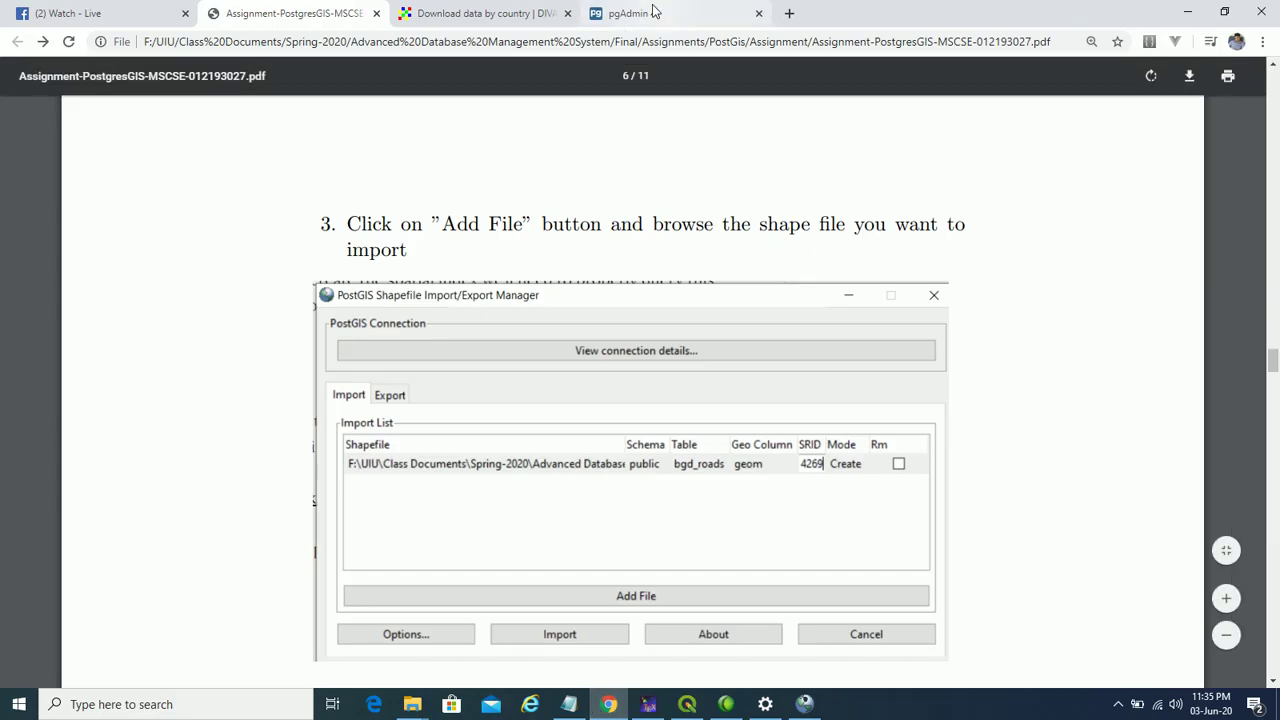
{"action": "left_click", "coordinate": [645, 13]}
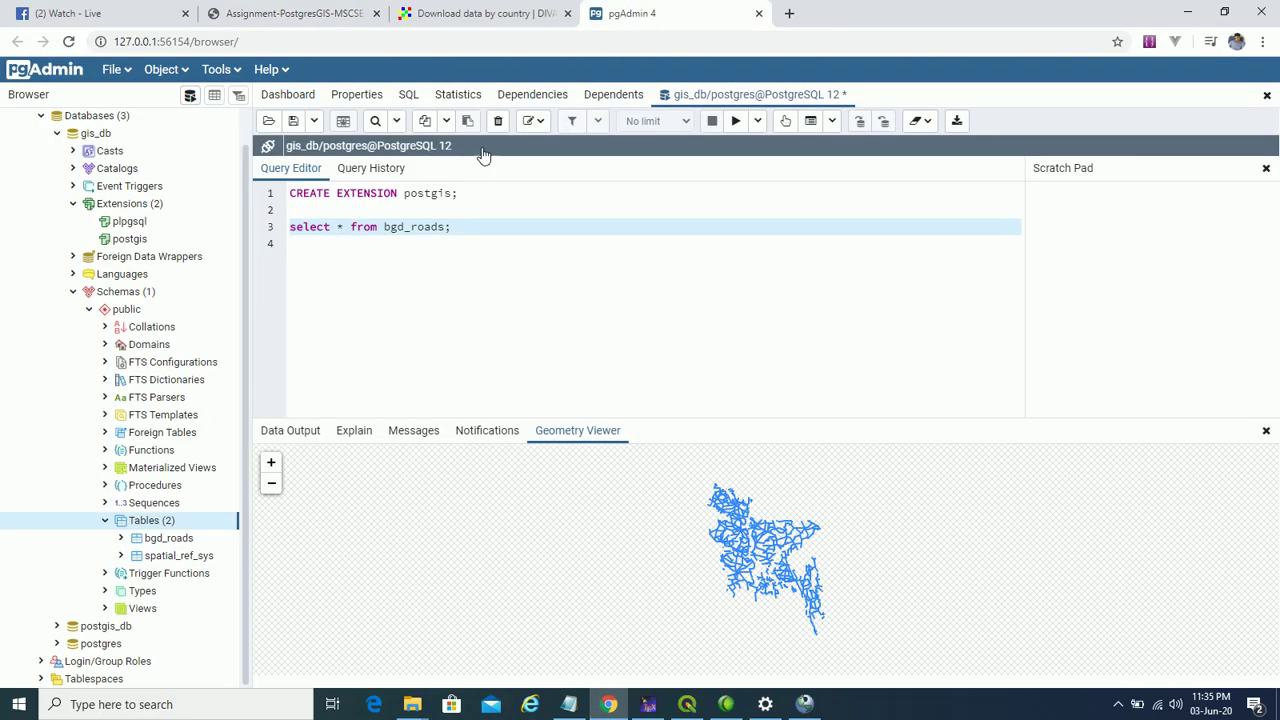
{"action": "right_click", "coordinate": [168, 521]}
{"action": "left_click", "coordinate": [216, 565]}
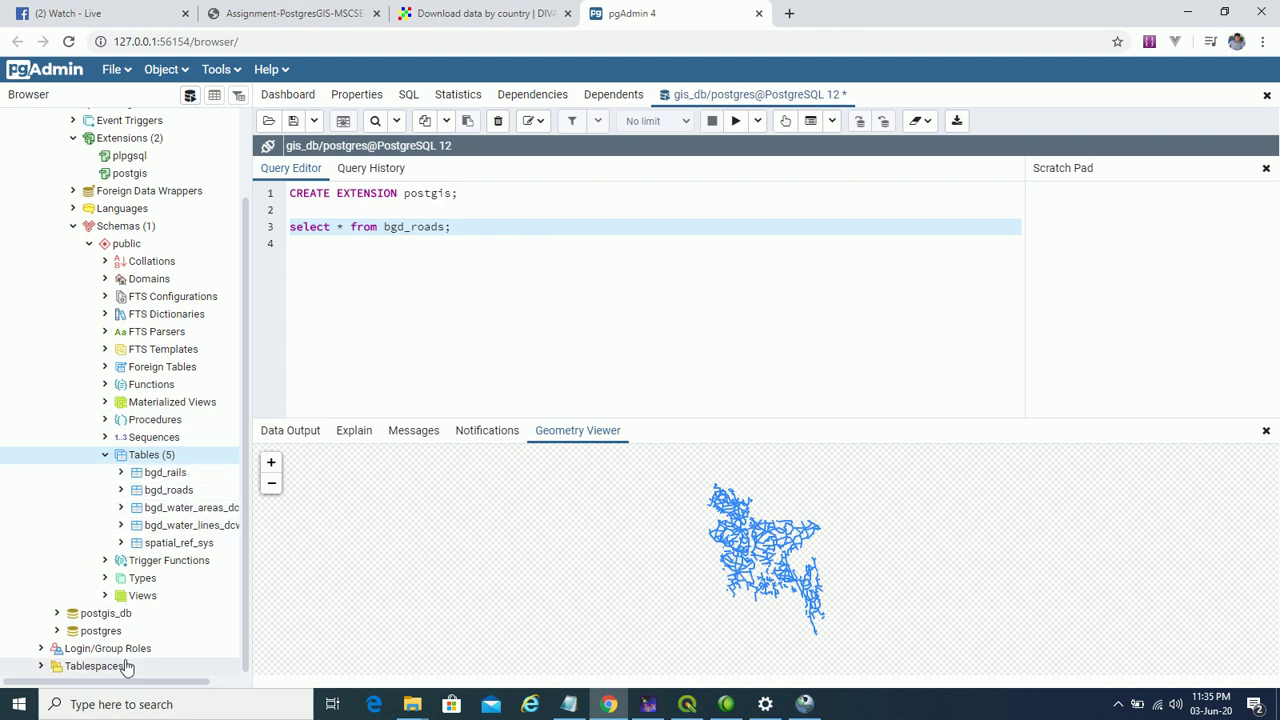
{"action": "left_click_drag", "start_coordinate": [136, 681], "coordinate": [166, 684]}
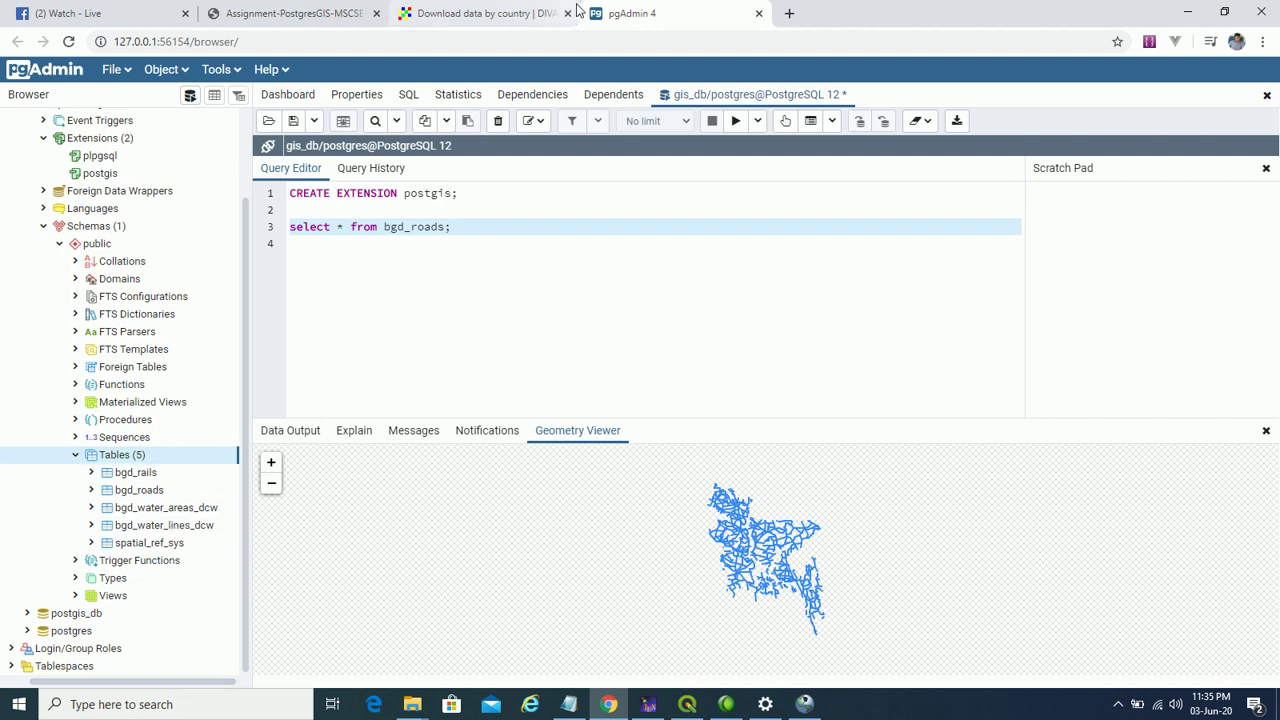
- Glance at the assignment PDF, then select the 'select * from bgd_roads' line in pgAdmin
{"action": "left_click", "coordinate": [293, 18]}
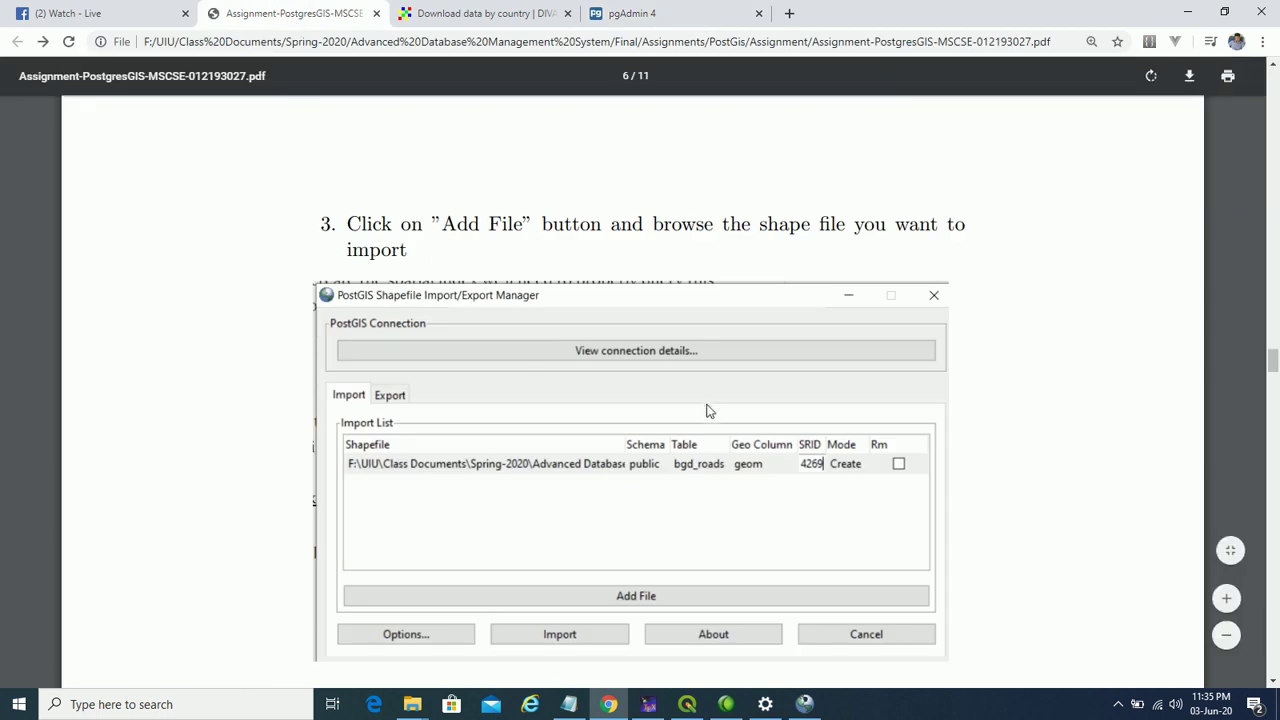
{"action": "scroll", "coordinate": [700, 278], "scroll_direction": "down", "scroll_amount": 3}
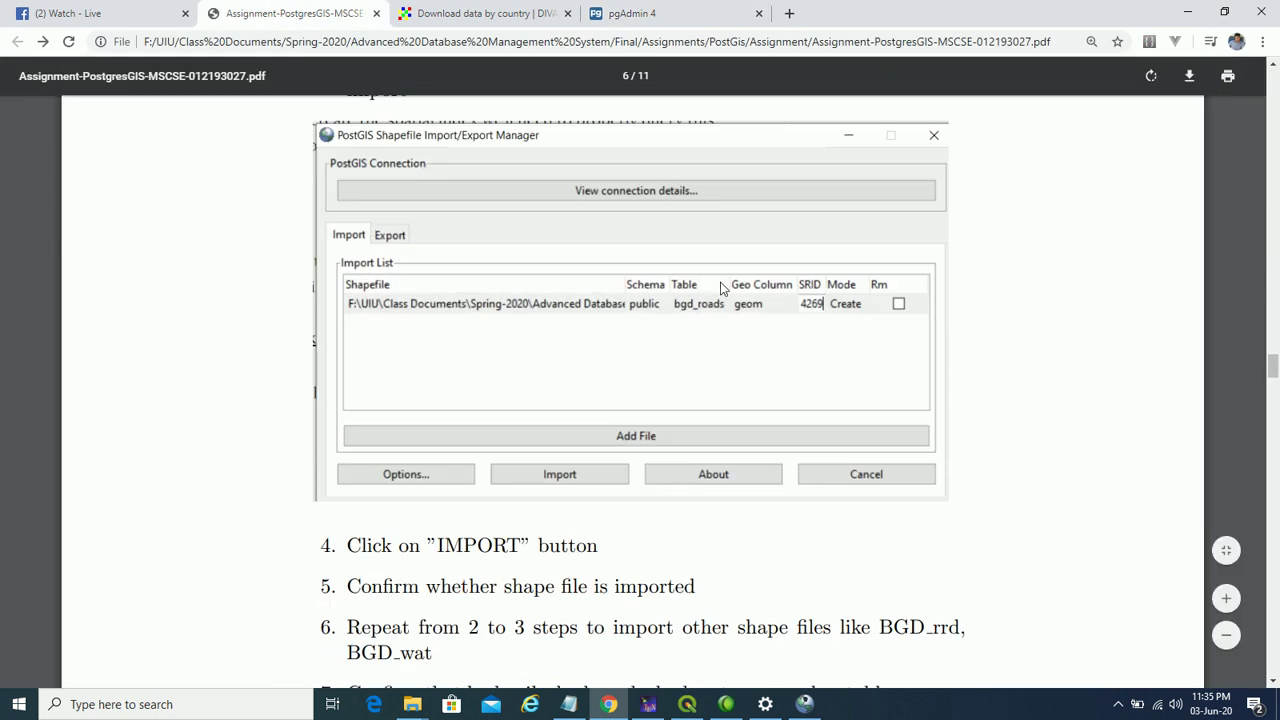
{"action": "scroll", "coordinate": [722, 285], "scroll_direction": "down", "scroll_amount": 3}
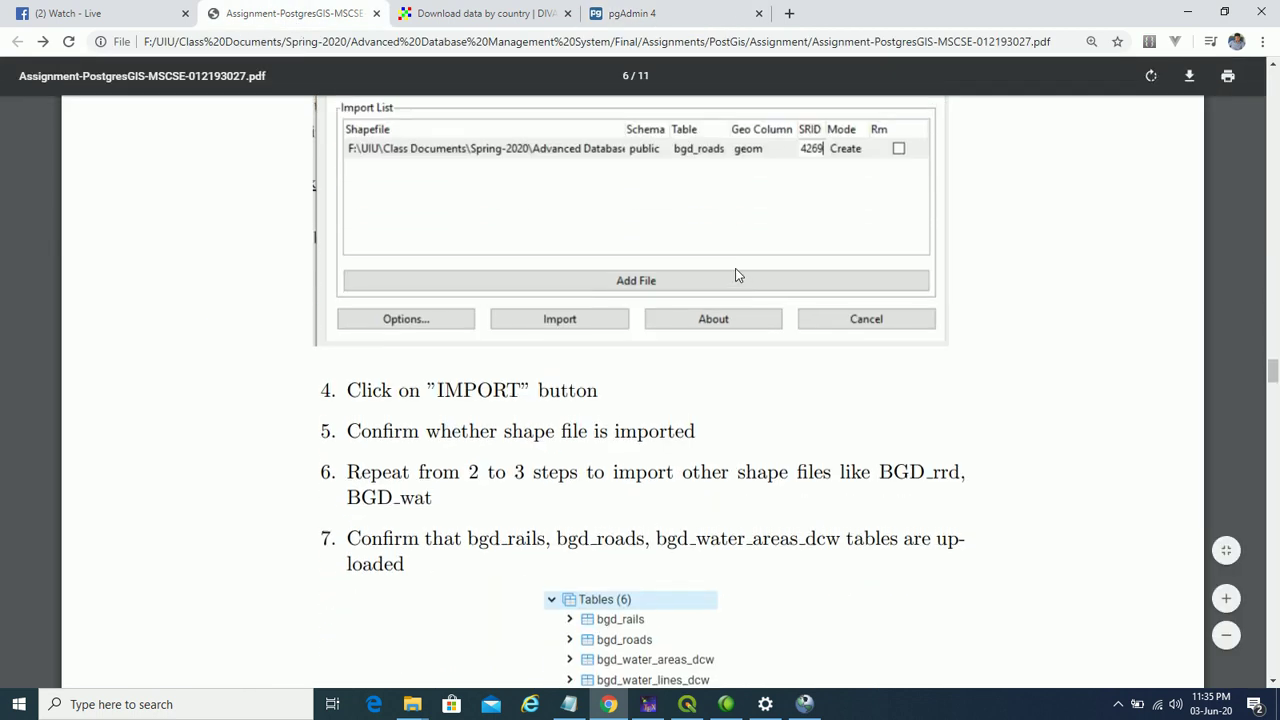
{"action": "scroll", "coordinate": [735, 270], "scroll_direction": "up", "scroll_amount": 5}
{"action": "left_click", "coordinate": [622, 13]}
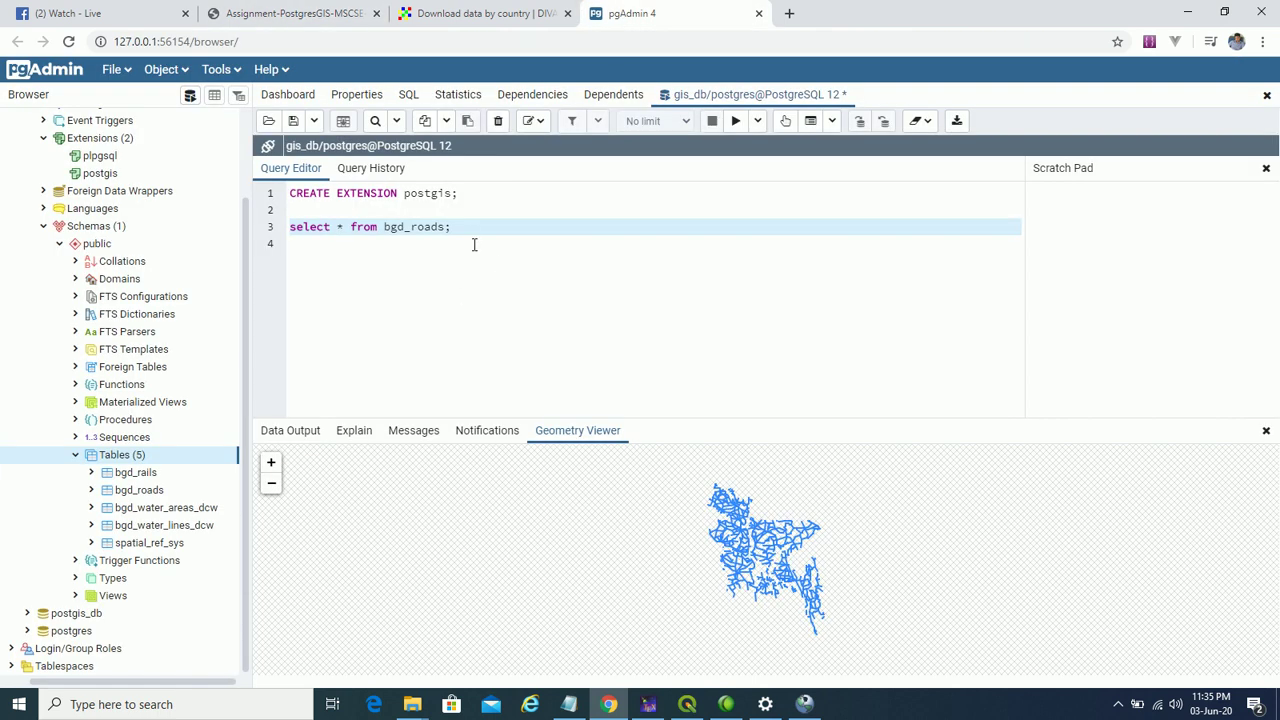
{"action": "left_click_drag", "start_coordinate": [476, 230], "coordinate": [291, 230]}
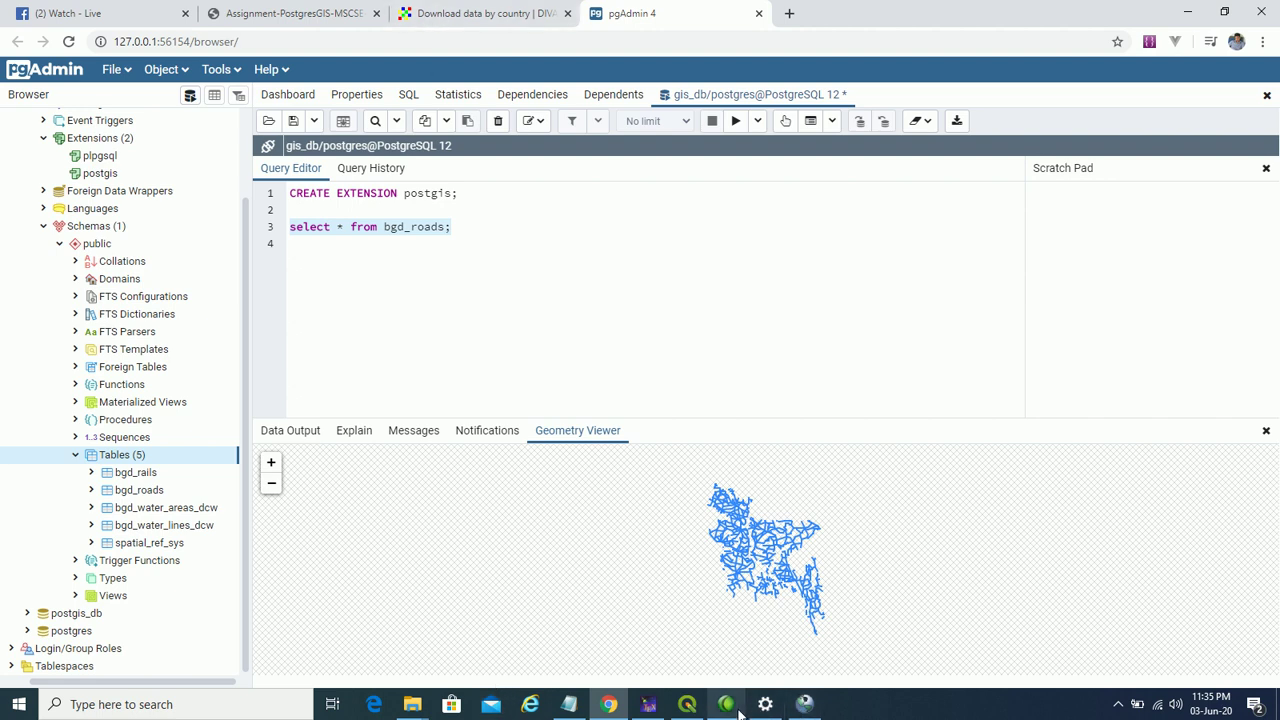
- Scroll the assignment PDF to page 7's step 7 union query
{"action": "left_click", "coordinate": [290, 13]}
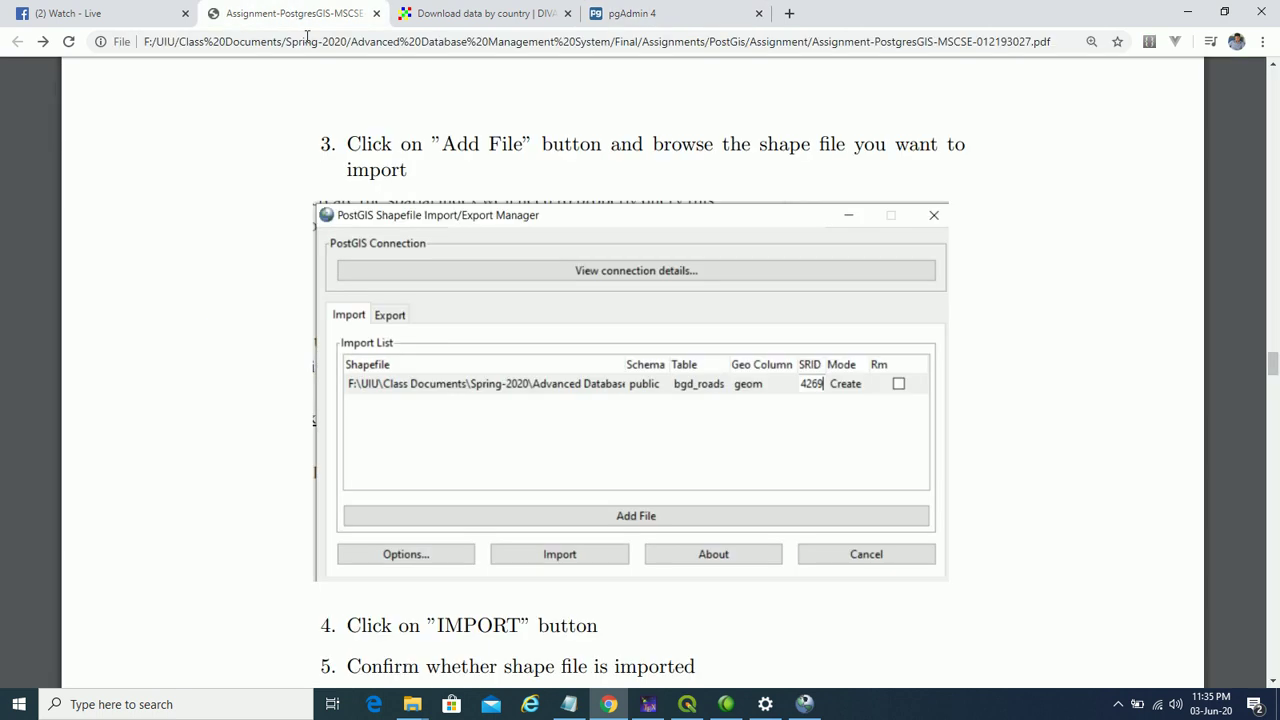
{"action": "scroll", "coordinate": [586, 388], "scroll_direction": "down", "scroll_amount": 3}
{"action": "scroll", "coordinate": [586, 388], "scroll_direction": "down", "scroll_amount": 7}
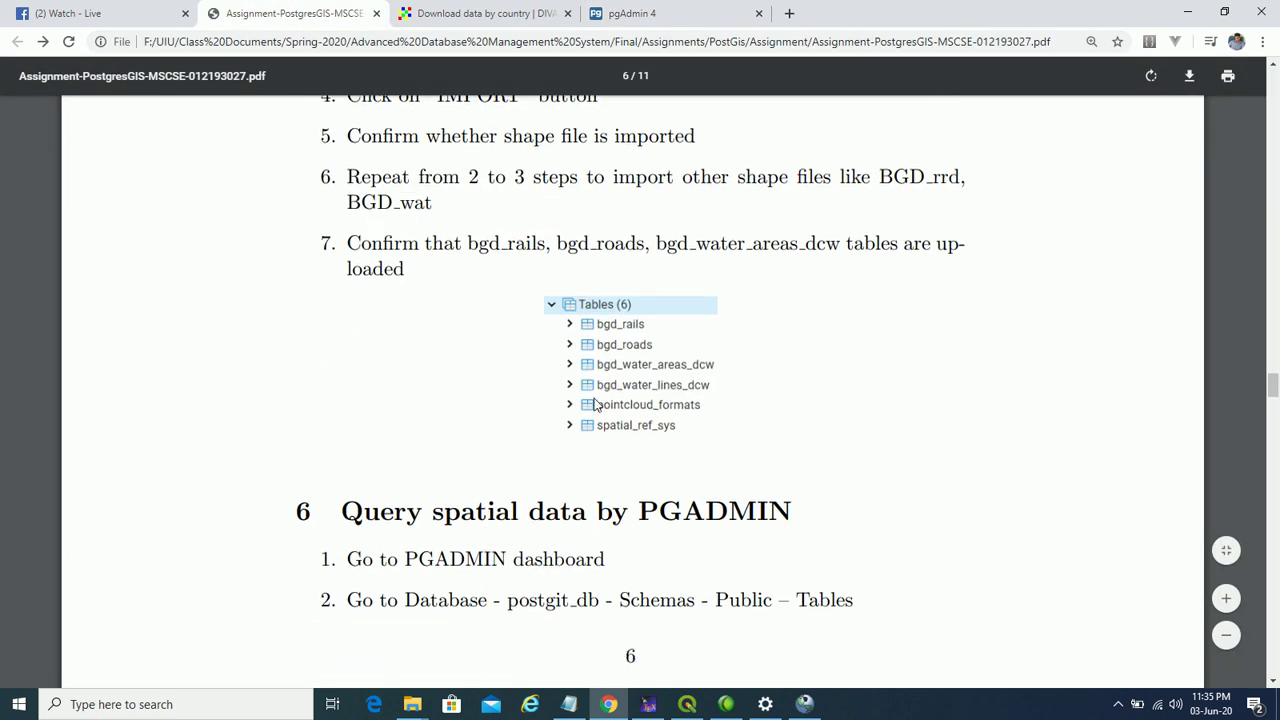
{"action": "scroll", "coordinate": [596, 401], "scroll_direction": "up", "scroll_amount": 2}
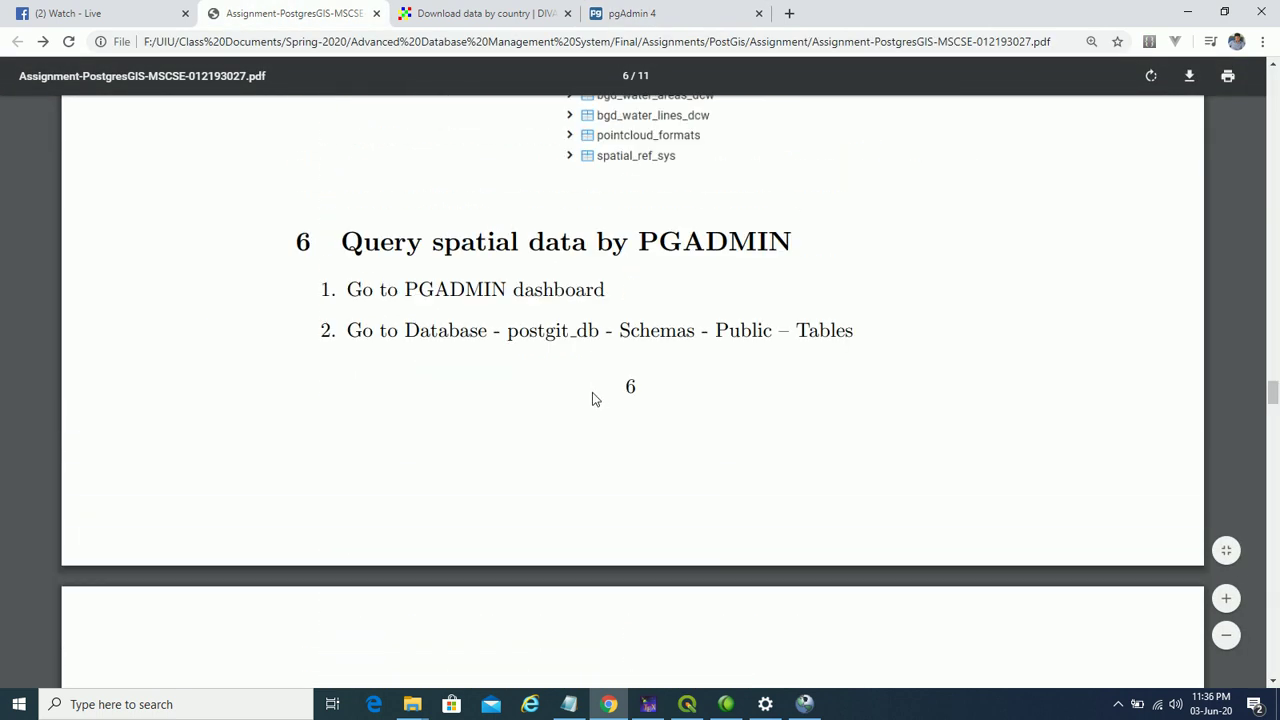
{"action": "scroll", "coordinate": [725, 241], "scroll_direction": "down", "scroll_amount": 7}
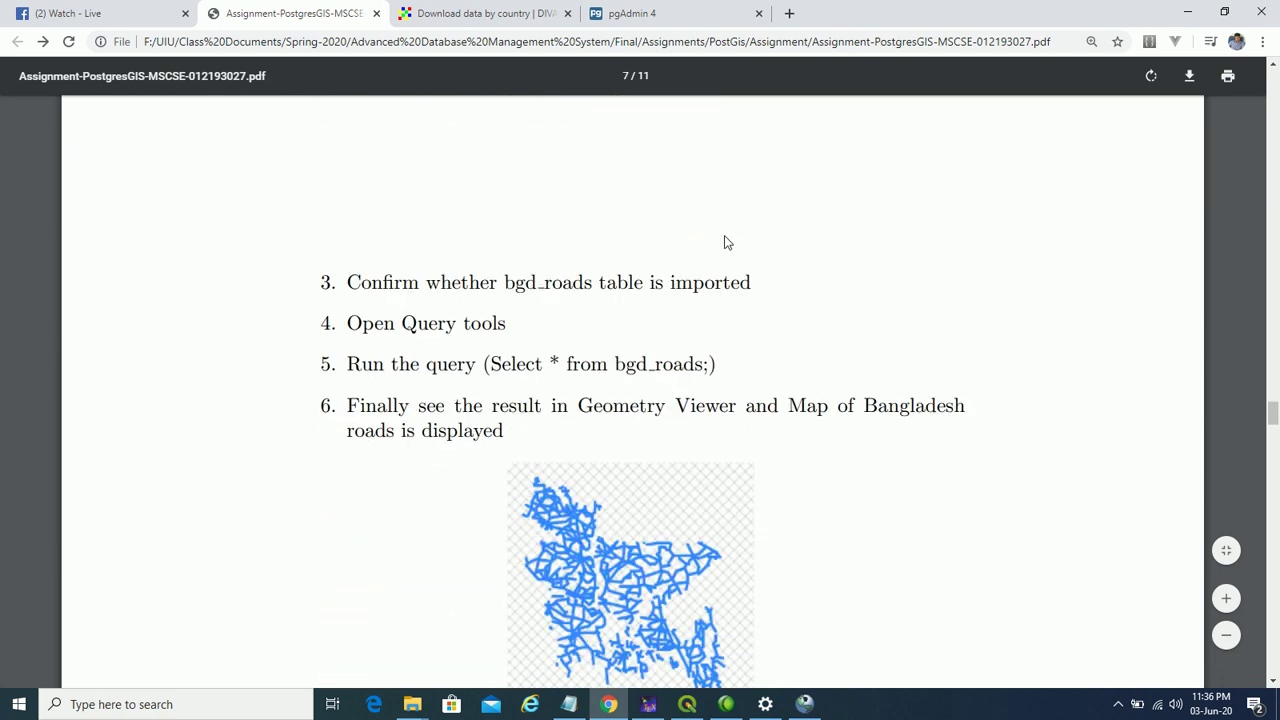
{"action": "scroll", "coordinate": [725, 241], "scroll_direction": "down", "scroll_amount": 4}
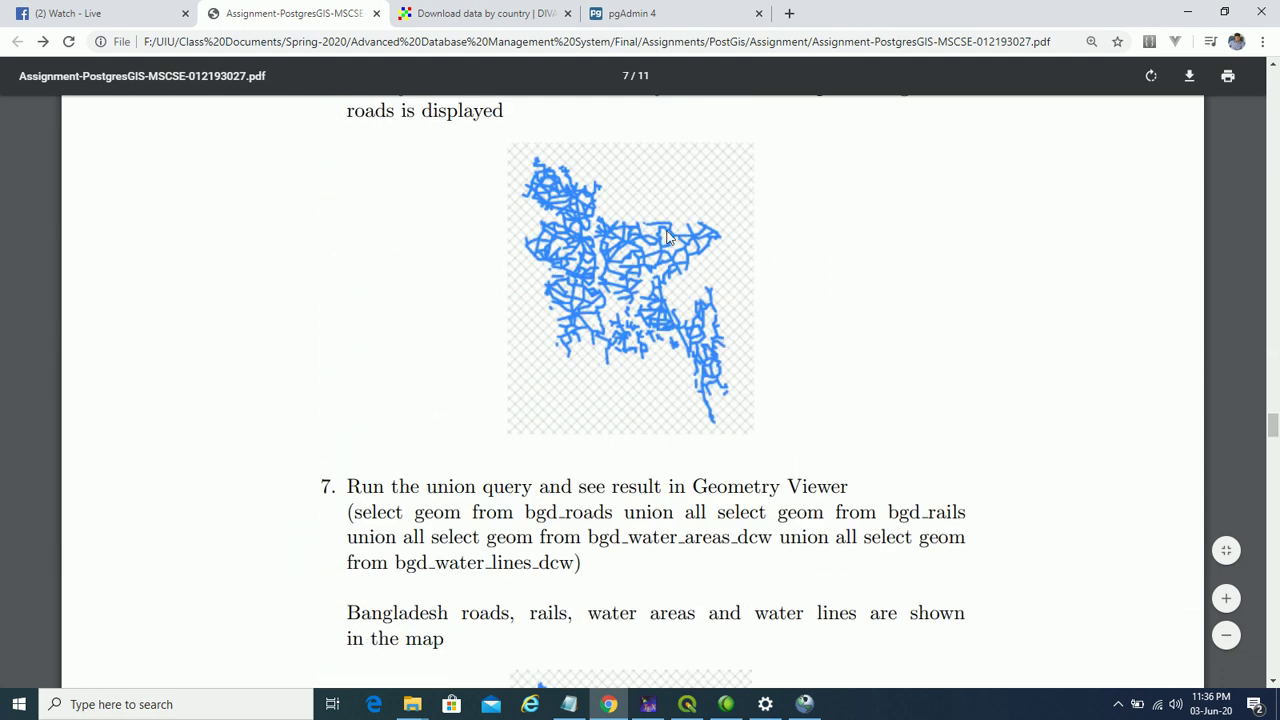